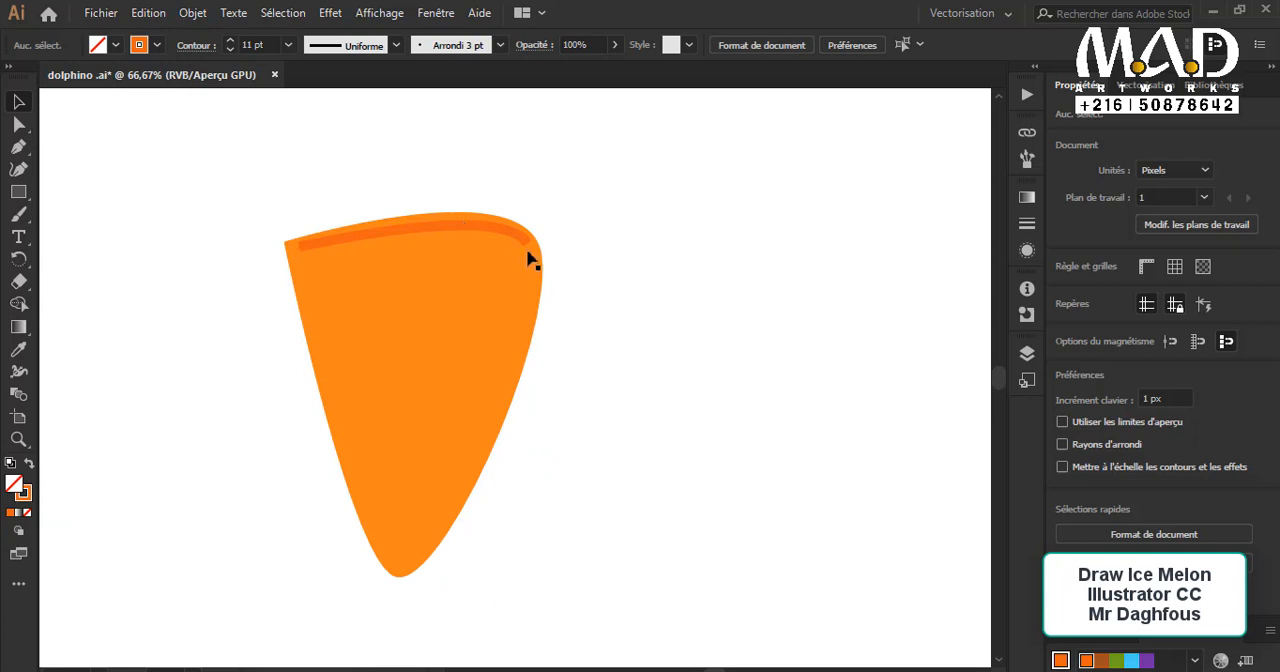
# Step: Apply the lens-shaped width profile, tapered at both ends, to the darker stroke along the orange shape's upper edge
pyautogui.click(530, 260)
pyautogui.click(505, 231)
pyautogui.click(396, 45)
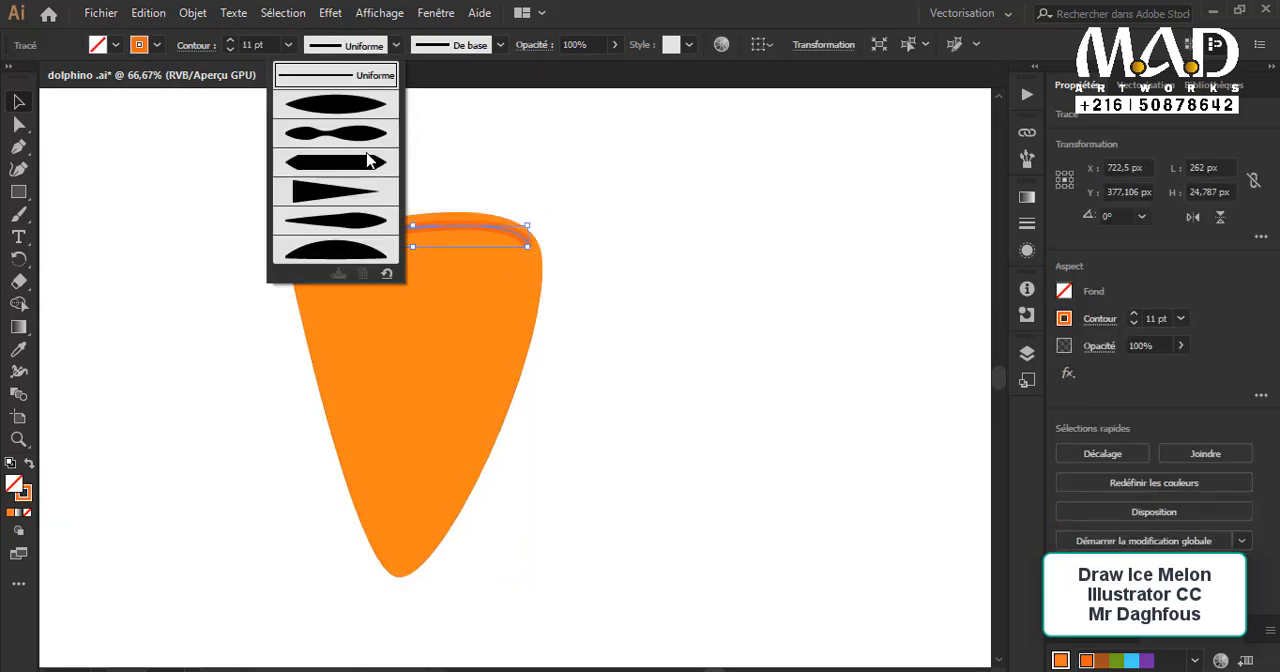
pyautogui.click(366, 111)
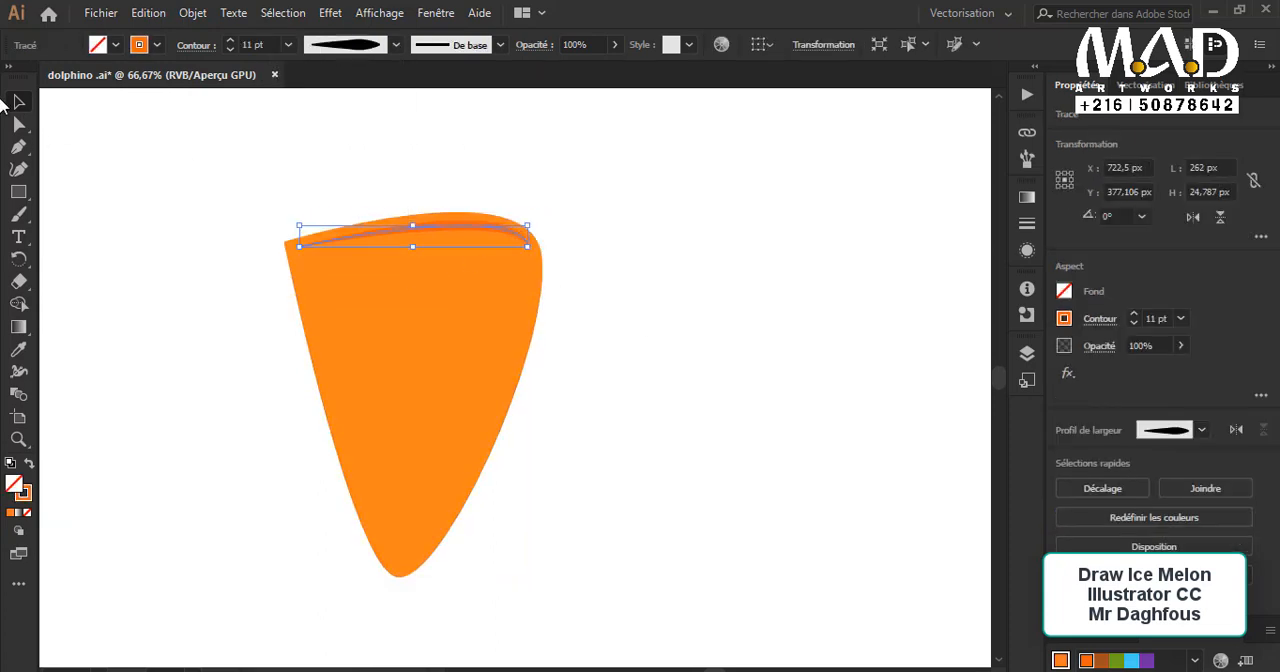
pyautogui.click(161, 185)
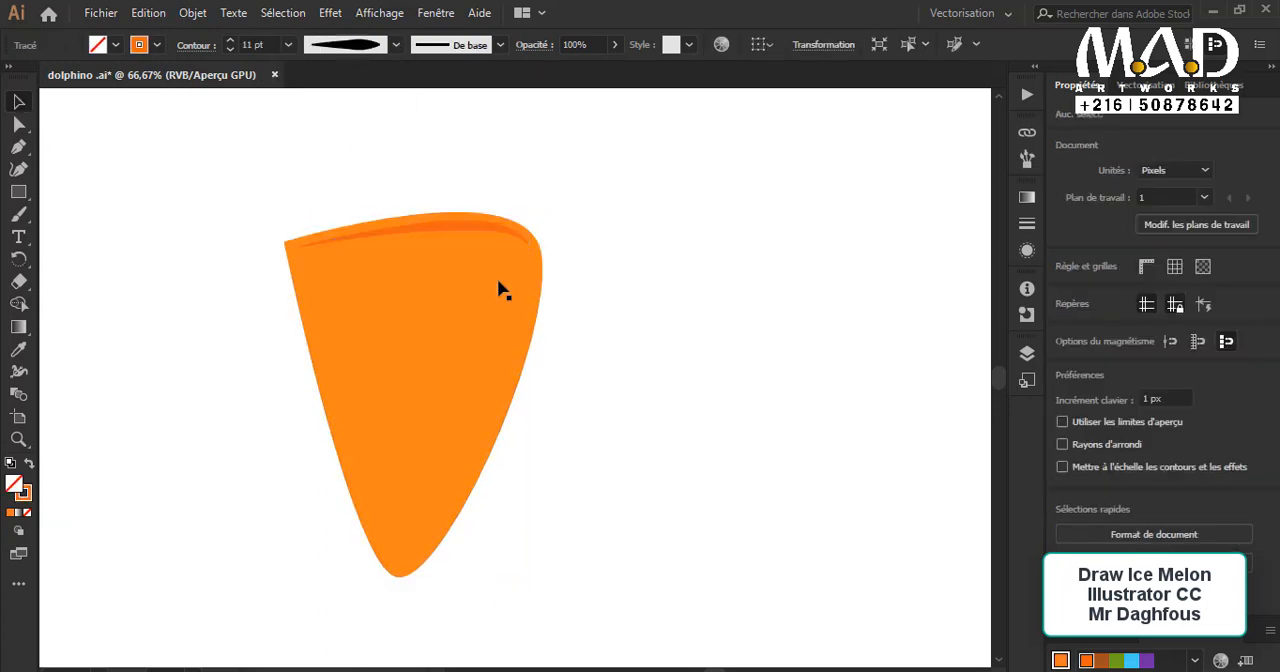
pyautogui.click(500, 228)
pyautogui.click(634, 303)
# Step: Draw a curved line just inside the orange shape's right edge down to its tip, with an 8 pt stroke
pyautogui.press('p')
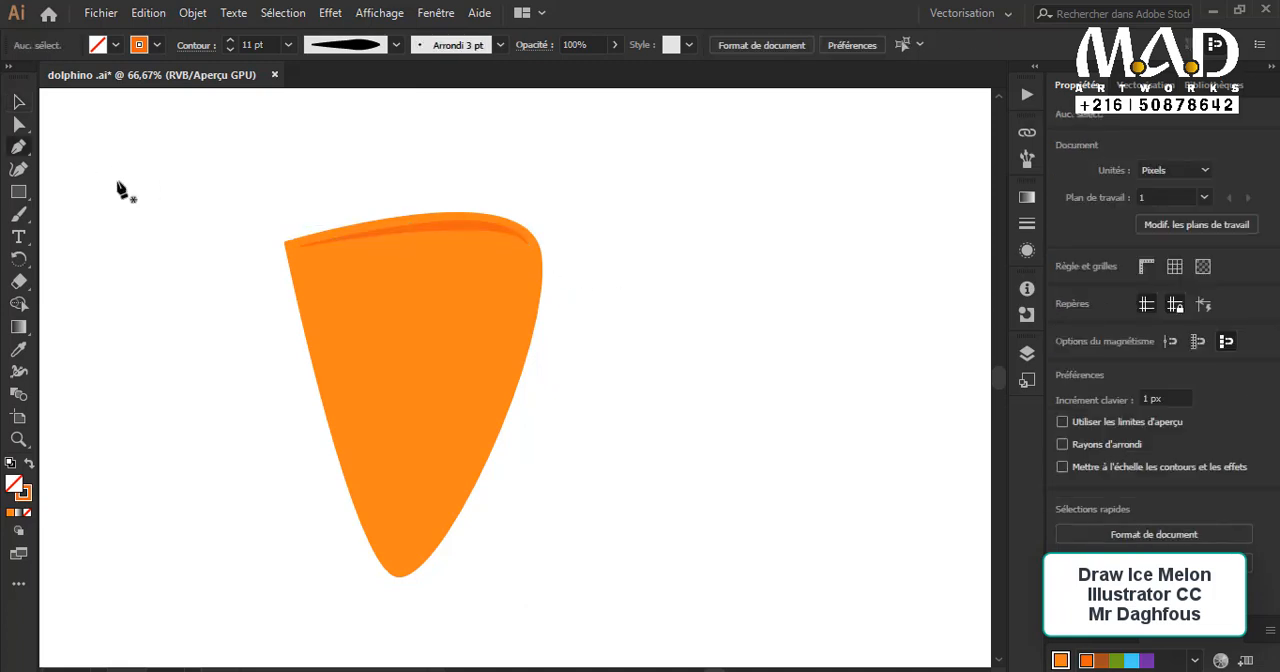
pyautogui.click(530, 256)
pyautogui.moveTo(407, 573); pyautogui.dragTo(262, 591)
pyautogui.scroll(2, 601, 441)
pyautogui.click(407, 506)
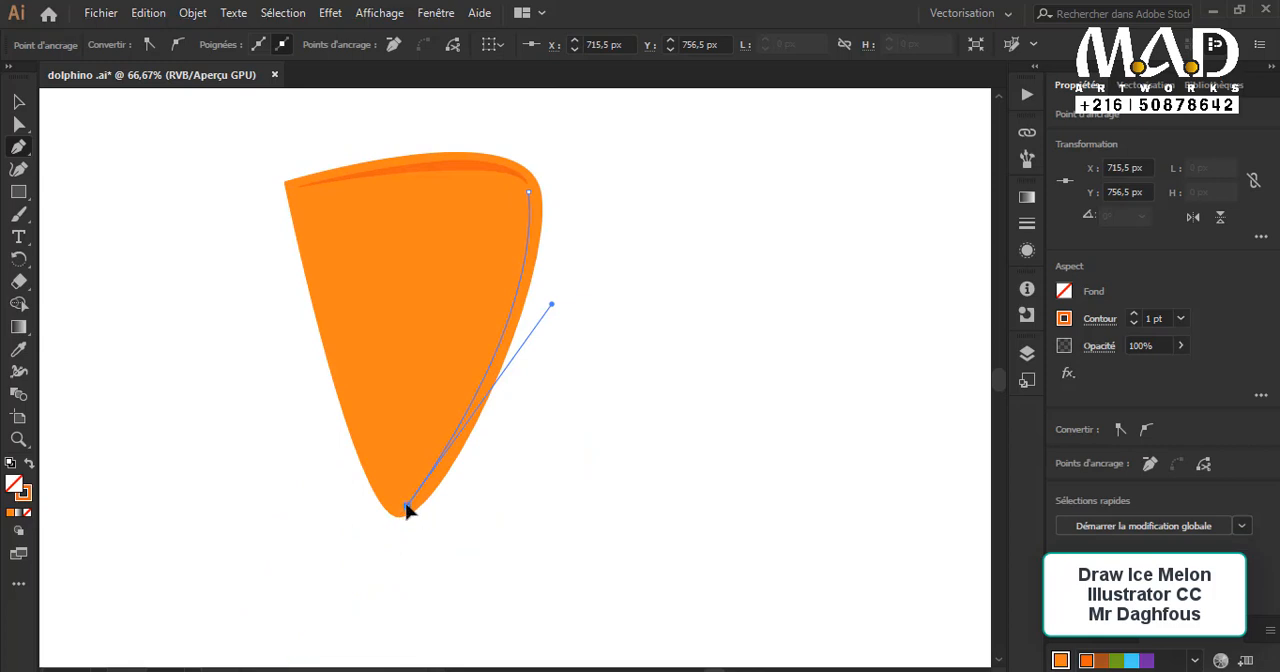
pyautogui.press('Escape')
pyautogui.click(1135, 314)
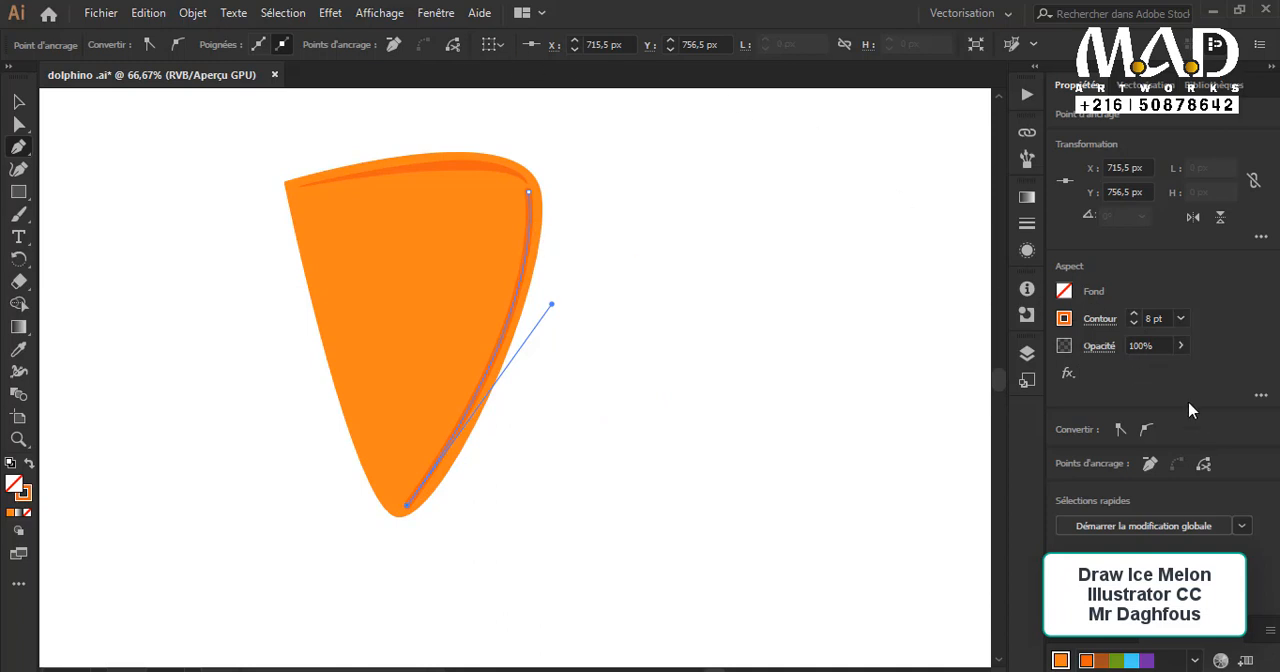
pyautogui.click(1260, 392)
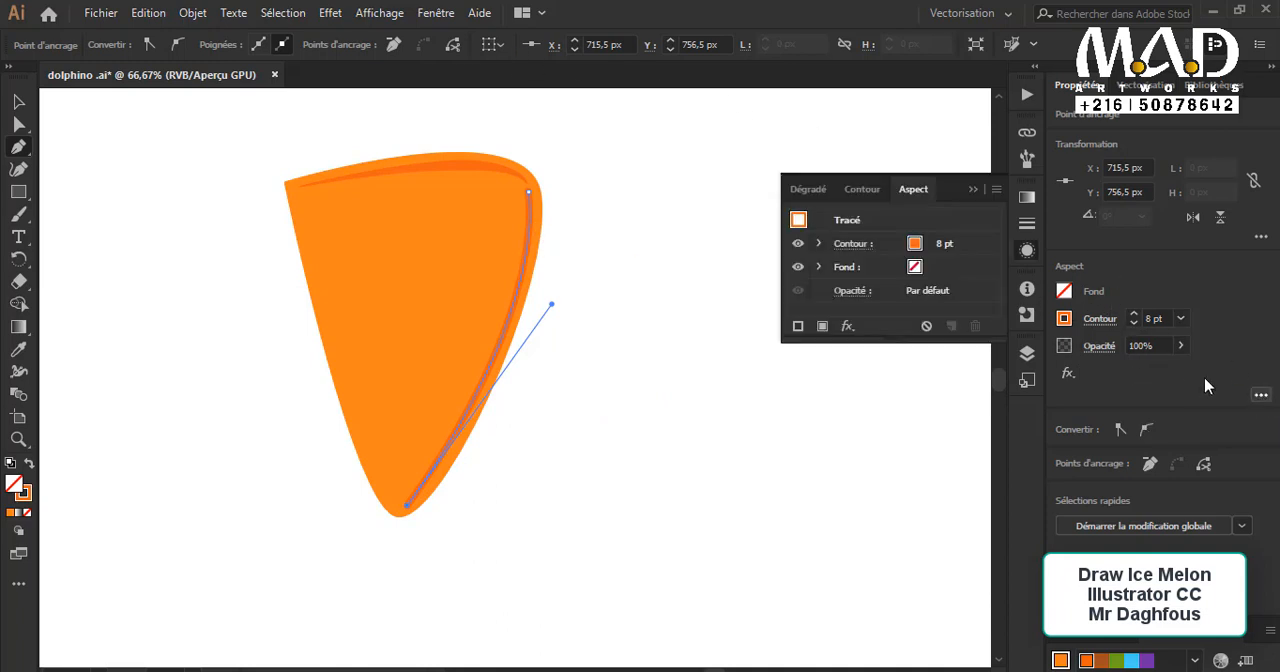
# Step: Apply the lens-shaped width profile, tapered at both ends, to the stroke along the shape's right edge
pyautogui.press('v')
pyautogui.click(619, 287)
pyautogui.click(521, 255)
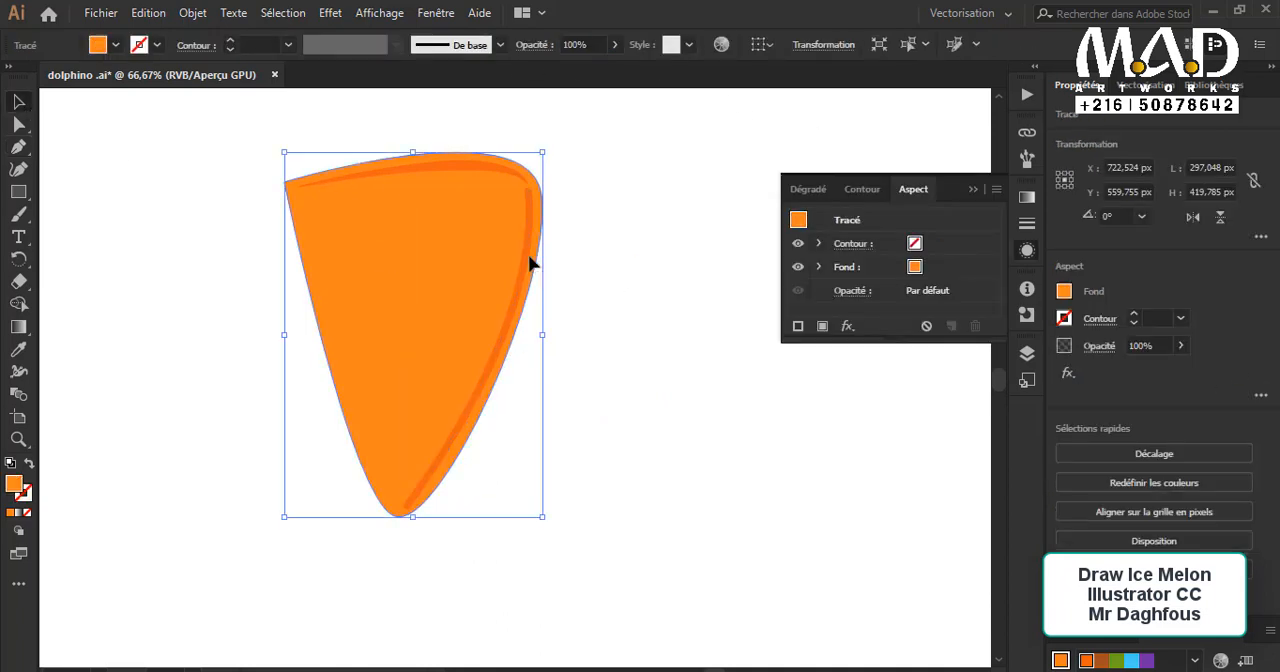
pyautogui.click(526, 254)
pyautogui.click(395, 45)
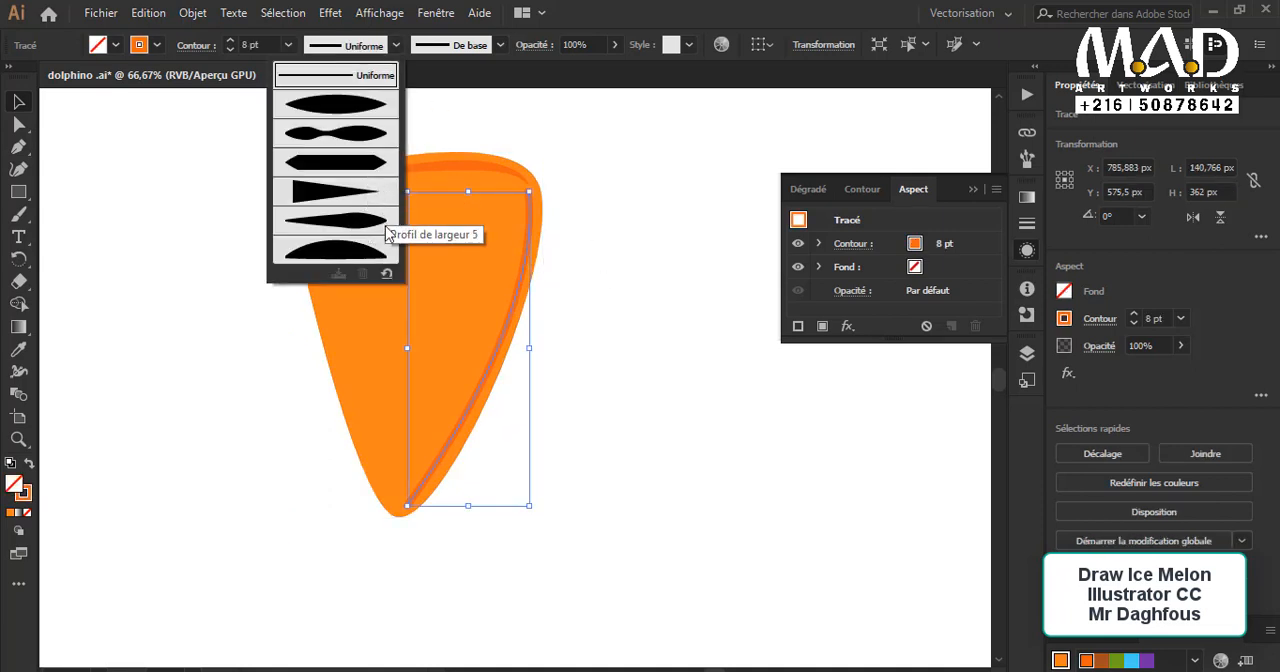
pyautogui.click(368, 108)
pyautogui.click(660, 286)
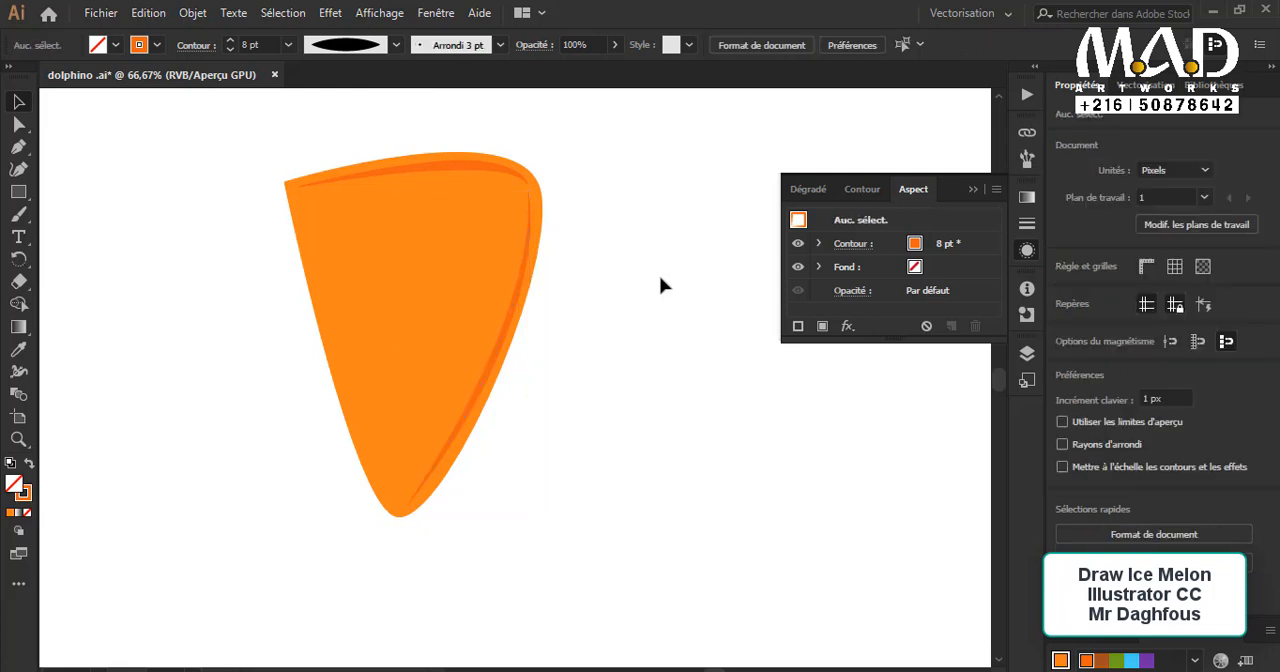
pyautogui.click(973, 189)
pyautogui.scroll(2, 618, 249)
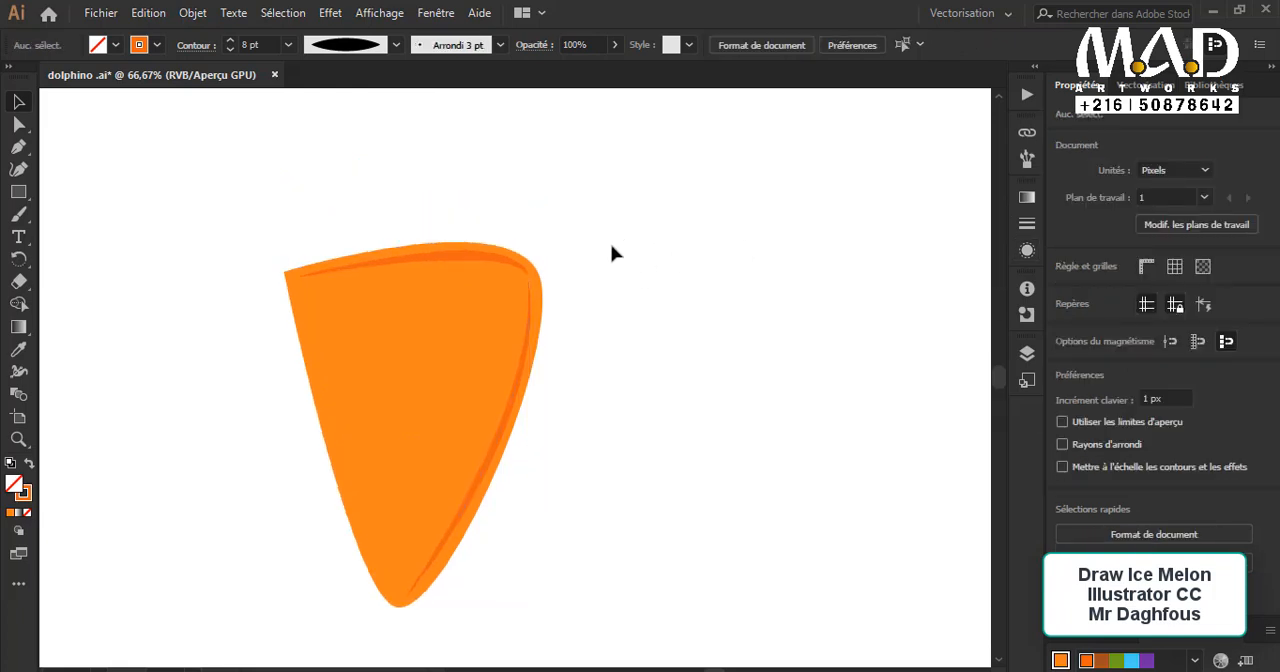
pyautogui.scroll(2, 570, 288)
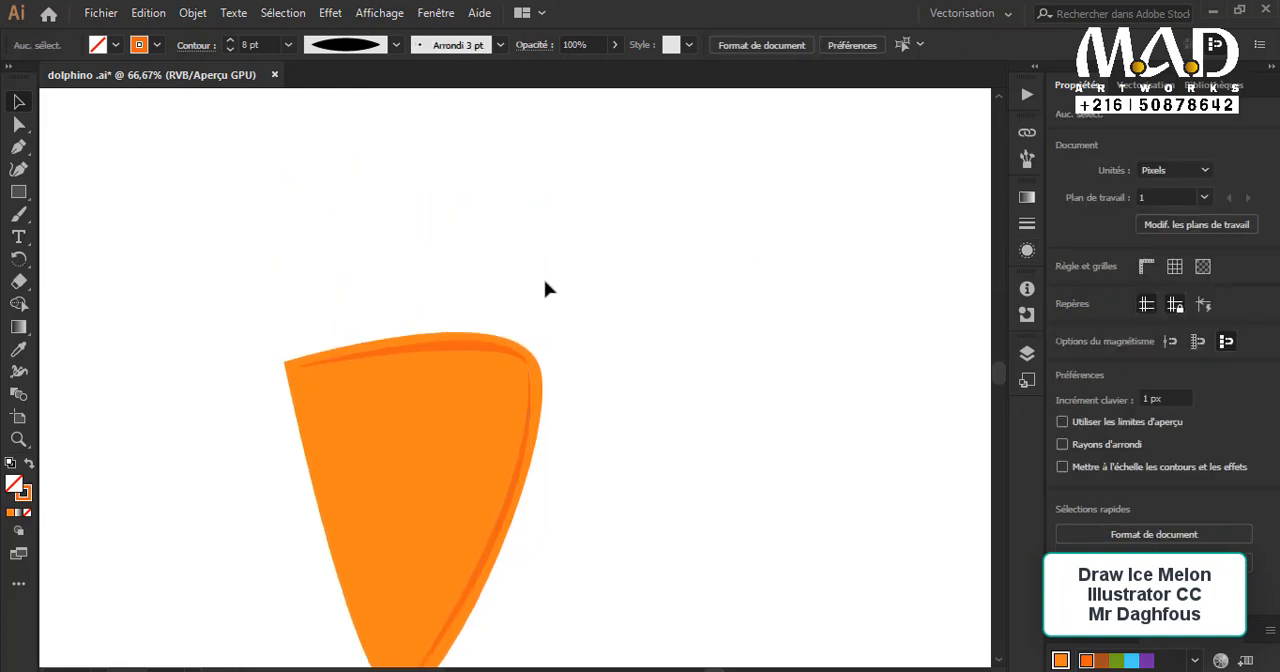
pyautogui.scroll(-2, 546, 286)
pyautogui.press('p')
pyautogui.click(319, 317)
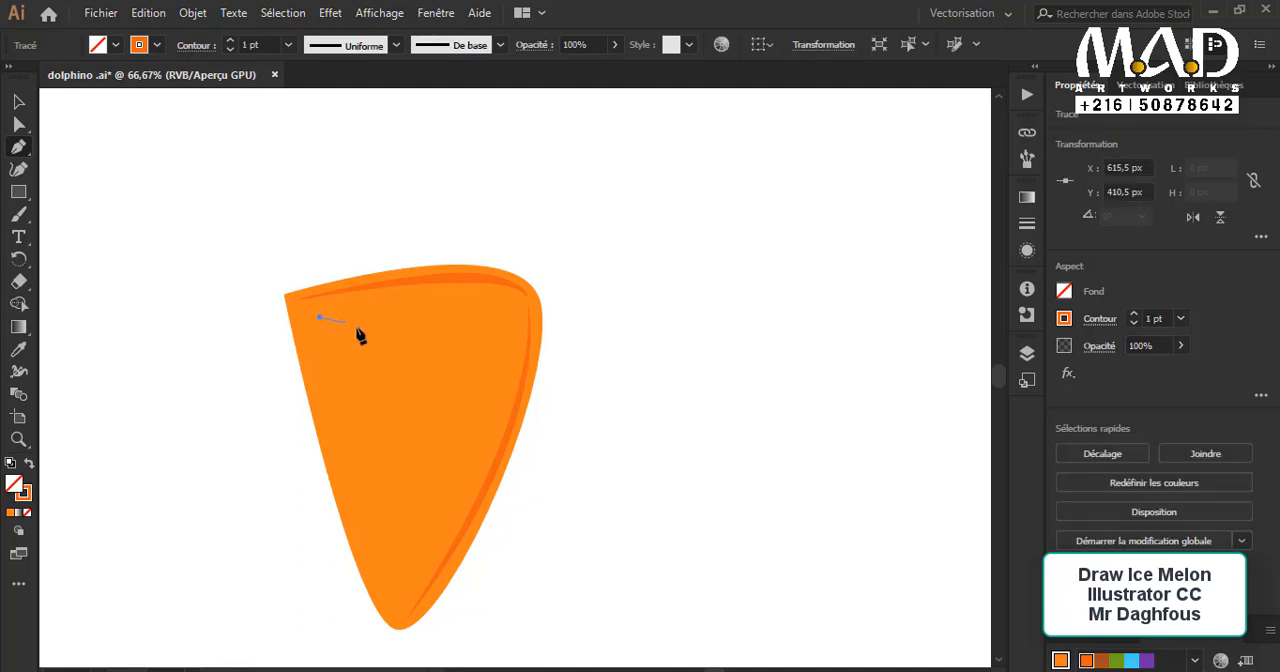
pyautogui.hotkey('ctrl', 'z')
# Step: Round the sharp upper-left corner of the orange shape
pyautogui.click(17, 102)
pyautogui.click(321, 346)
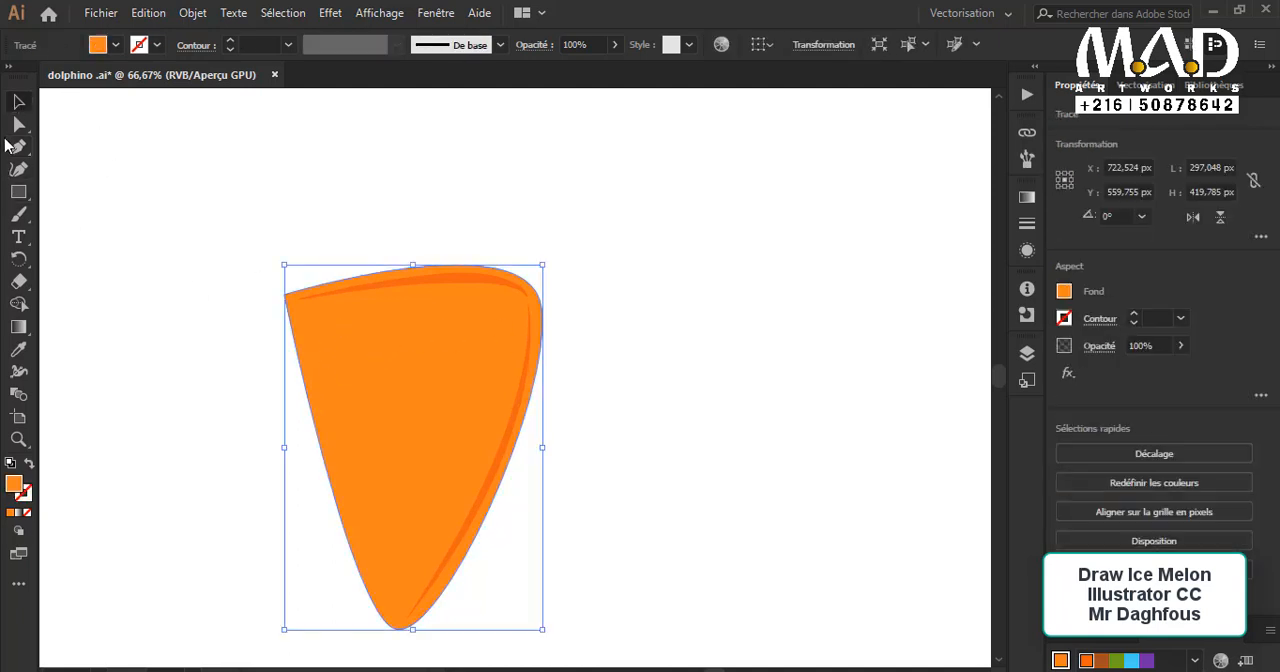
pyautogui.click(22, 123)
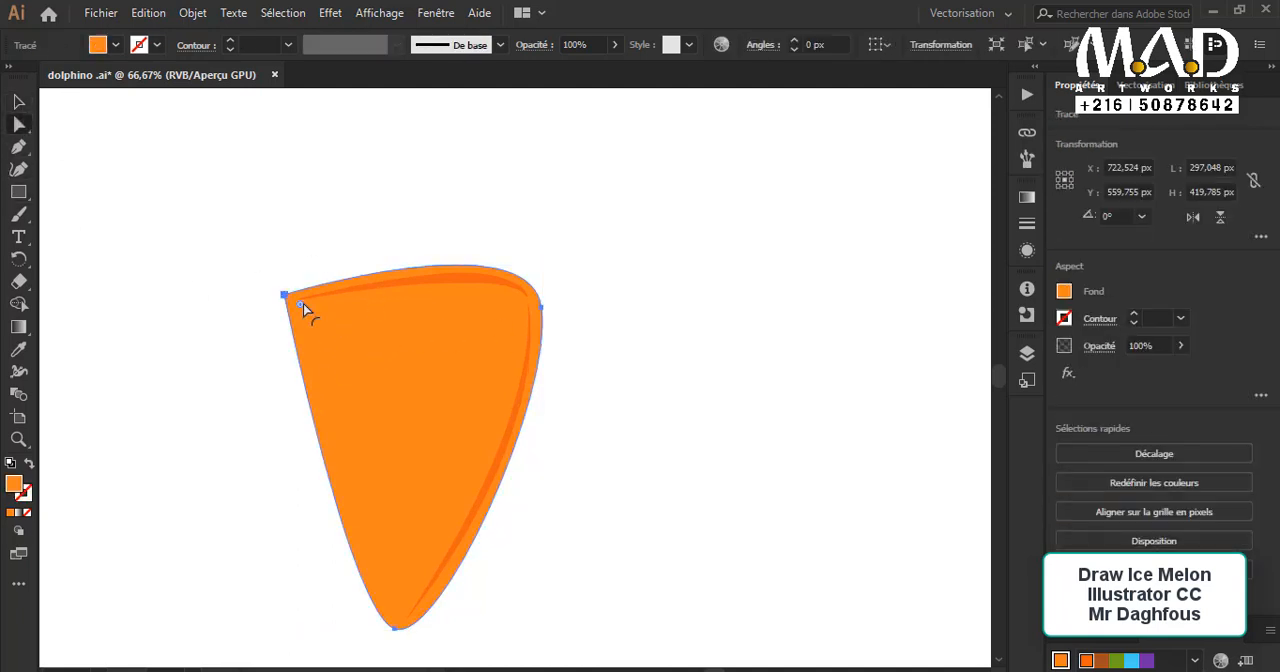
pyautogui.moveTo(303, 303)
pyautogui.mouseDown()
pyautogui.moveTo(343, 334)
pyautogui.moveTo(322, 316)
pyautogui.mouseUp()
pyautogui.press('v')
pyautogui.click(576, 383)
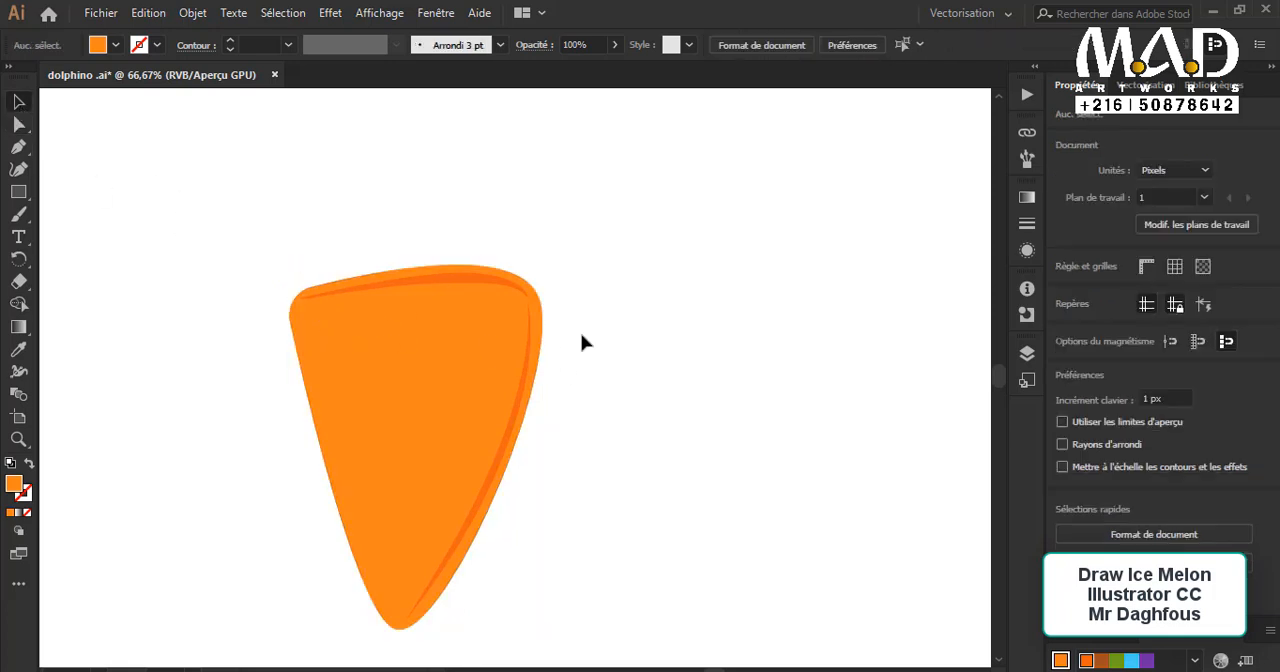
# Step: Draw a circle about 84 px in diameter on the upper-left part of the orange shape for an eye
pyautogui.press('p')
pyautogui.moveTo(18, 191); pyautogui.dragTo(100, 231)
pyautogui.moveTo(176, 318)
pyautogui.mouseDown()
pyautogui.moveTo(237, 363)
pyautogui.moveTo(212, 332)
pyautogui.moveTo(374, 411)
pyautogui.moveTo(579, 364)
pyautogui.mouseUp()
pyautogui.press('v')
pyautogui.click(149, 240)
pyautogui.click(581, 462)
pyautogui.hotkey('ctrl', '-')
pyautogui.click(552, 349)
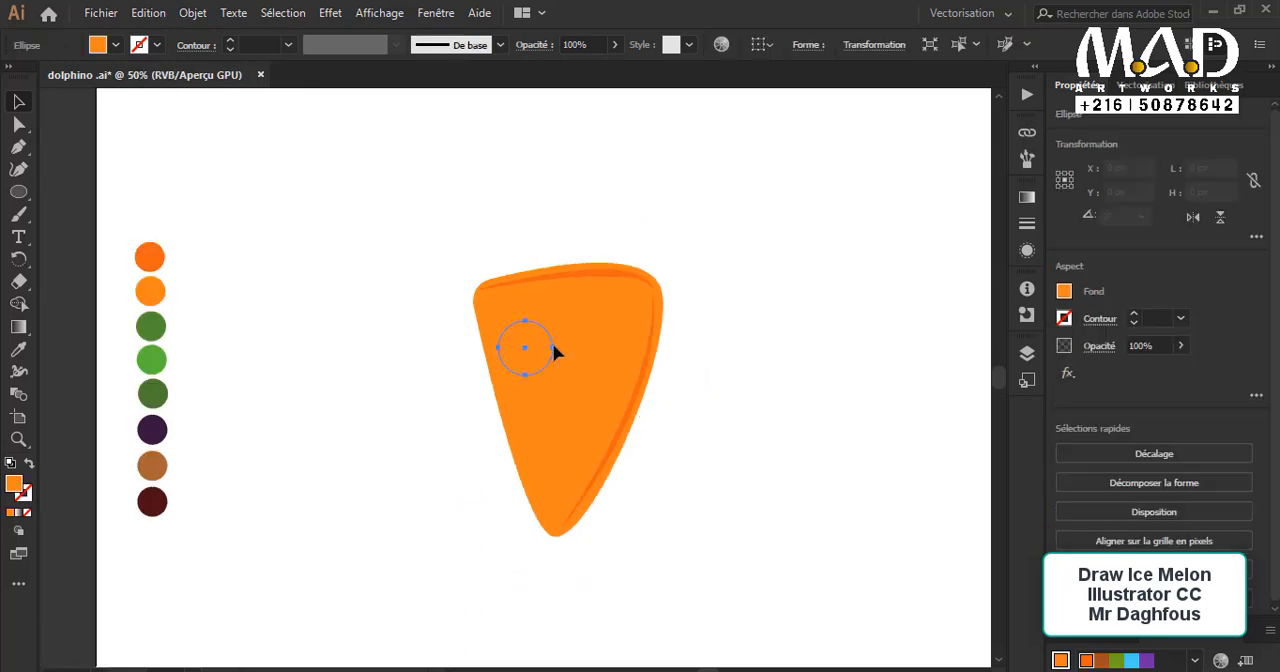
# Step: Fill the eye circle with white
pyautogui.doubleClick(14, 491)
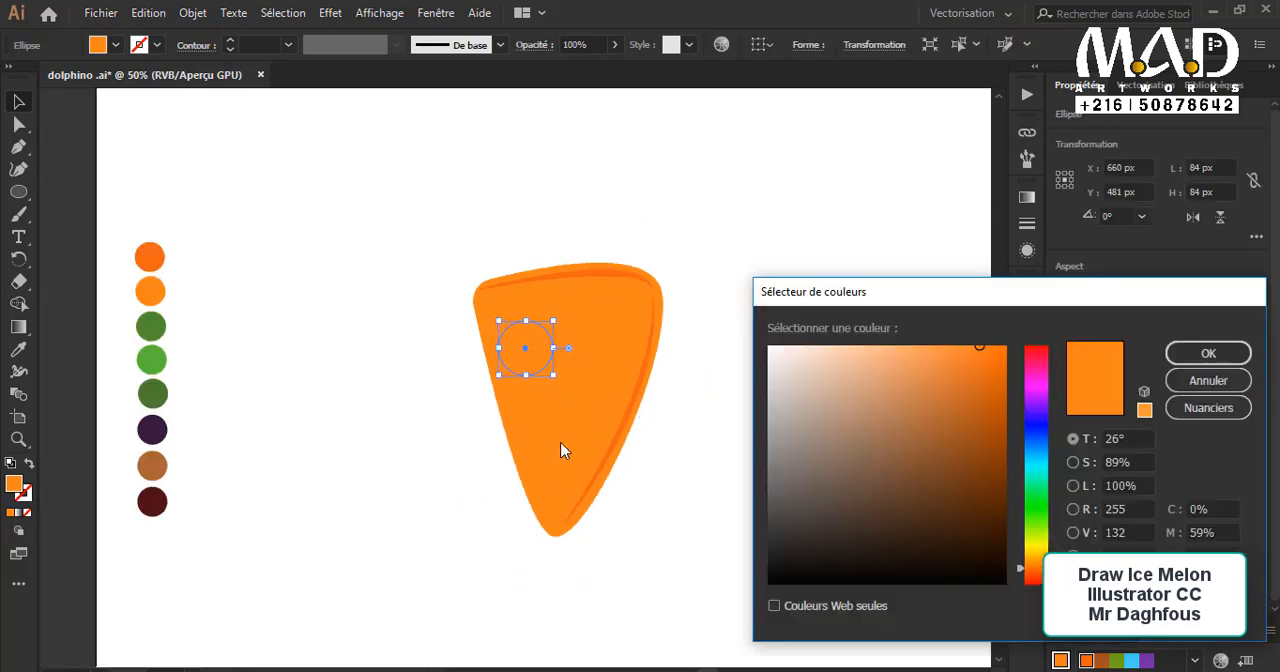
pyautogui.moveTo(815, 352); pyautogui.dragTo(764, 342)
pyautogui.click(1206, 353)
pyautogui.hotkey('ctrl', '+')
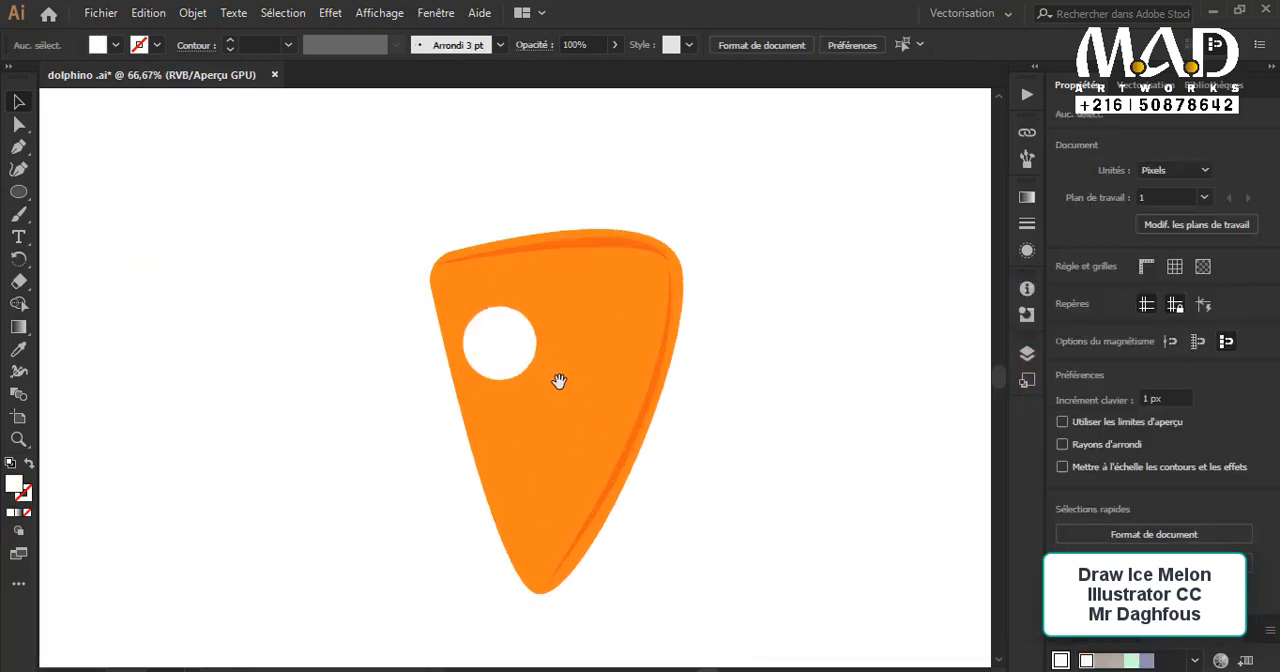
# Step: Shrink the white eye circle to about 60 px and place a copy beside it as the right eye
pyautogui.moveTo(615, 292); pyautogui.dragTo(684, 359)
pyautogui.click(610, 306)
pyautogui.click(823, 447)
pyautogui.click(640, 331)
pyautogui.keyDown('shift'); pyautogui.click(596, 342); pyautogui.keyUp('shift')
pyautogui.click(787, 427)
# Step: Shift both white eye circles together slightly to the right on the orange shape
pyautogui.click(655, 335)
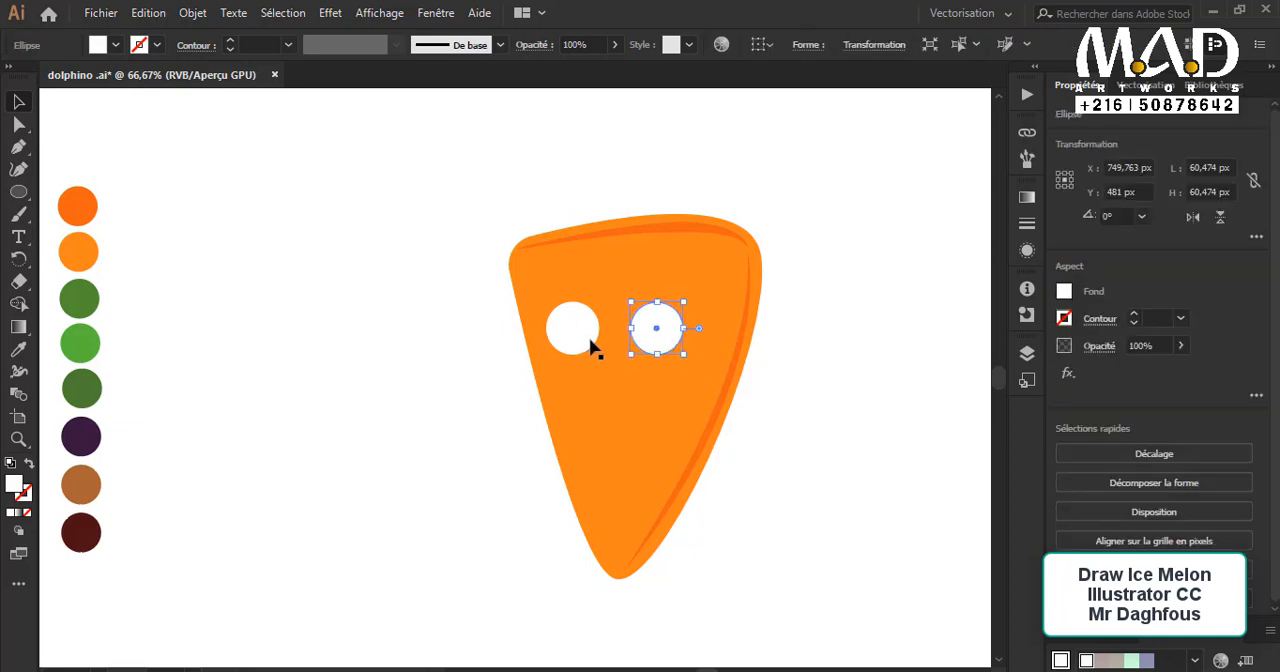
pyautogui.keyDown('shift'); pyautogui.click(583, 339); pyautogui.keyUp('shift')
pyautogui.moveTo(580, 339)
pyautogui.mouseDown()
pyautogui.moveTo(603, 338)
pyautogui.moveTo(488, 343)
pyautogui.moveTo(498, 356)
pyautogui.moveTo(603, 343)
pyautogui.mouseUp()
pyautogui.click(749, 410)
# Step: Add a smaller concentric circle about 46 px in diameter inside the left eye
pyautogui.click(601, 336)
pyautogui.click(490, 345)
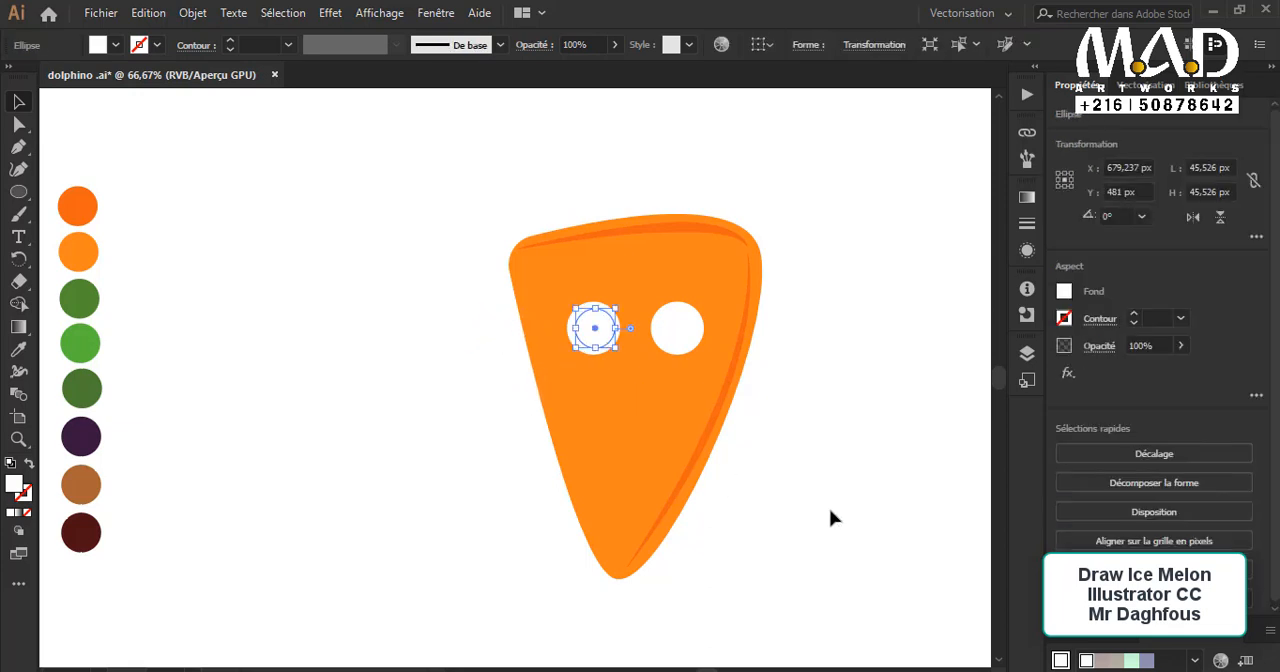
pyautogui.click(825, 512)
# Step: Fill the left eye's inner circle with the dark purple sampled from the colour palette circles
pyautogui.click(595, 335)
pyautogui.click(18, 349)
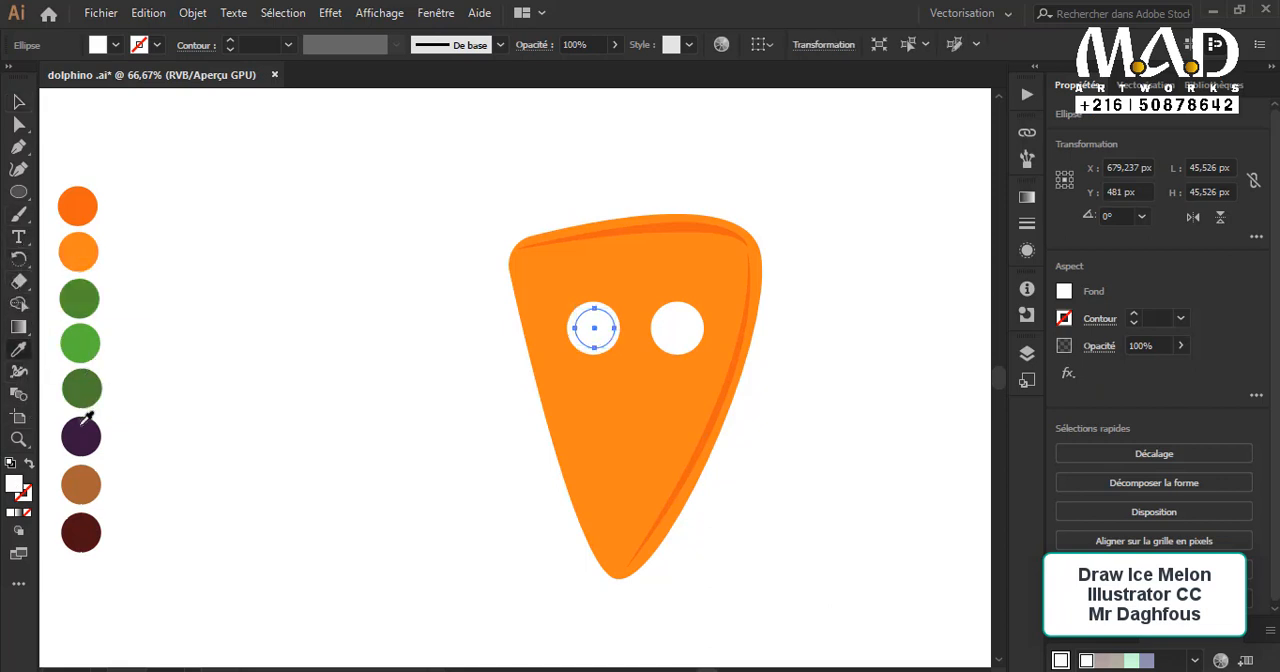
pyautogui.click(84, 422)
pyautogui.click(18, 101)
pyautogui.click(329, 380)
# Step: Duplicate the dark purple pupil onto the right eye
pyautogui.click(609, 343)
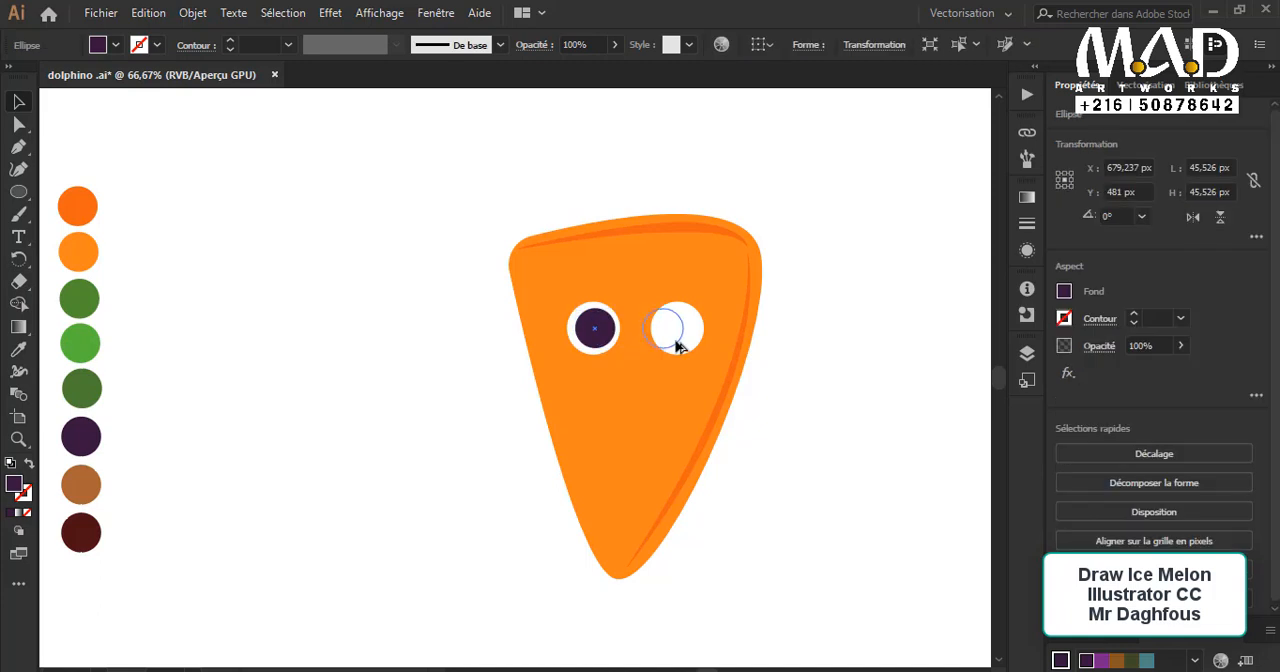
pyautogui.moveTo(676, 346); pyautogui.dragTo(697, 346)
pyautogui.click(789, 423)
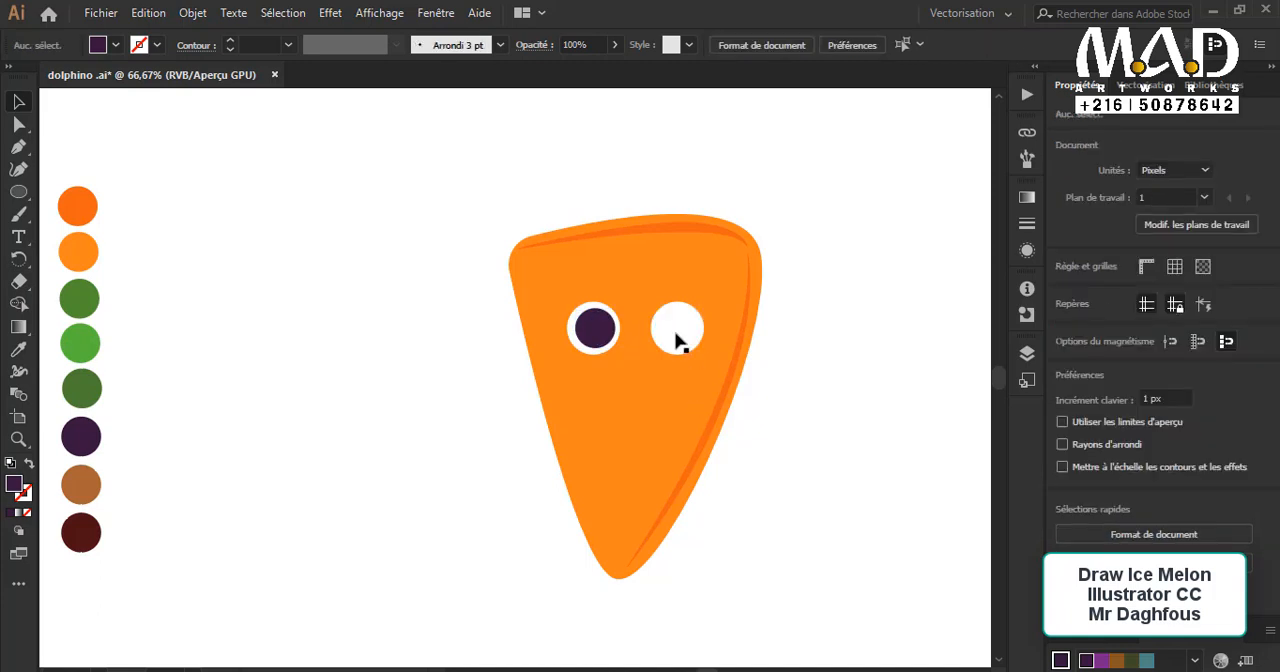
# Step: Select the right eye's hidden pupil in outline view and bring it in front of the white circle
pyautogui.click(676, 338)
pyautogui.hotkey('ctrl', 'y')
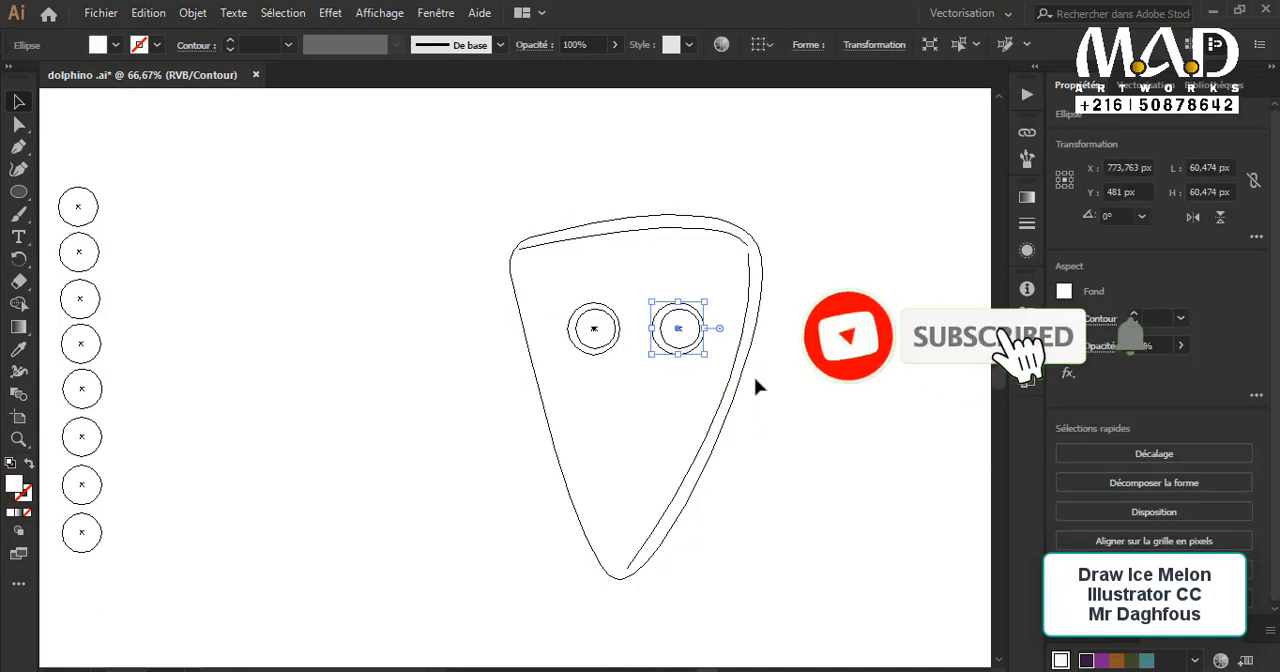
pyautogui.click(697, 354)
pyautogui.click(697, 347)
pyautogui.click(698, 347)
pyautogui.click(697, 346)
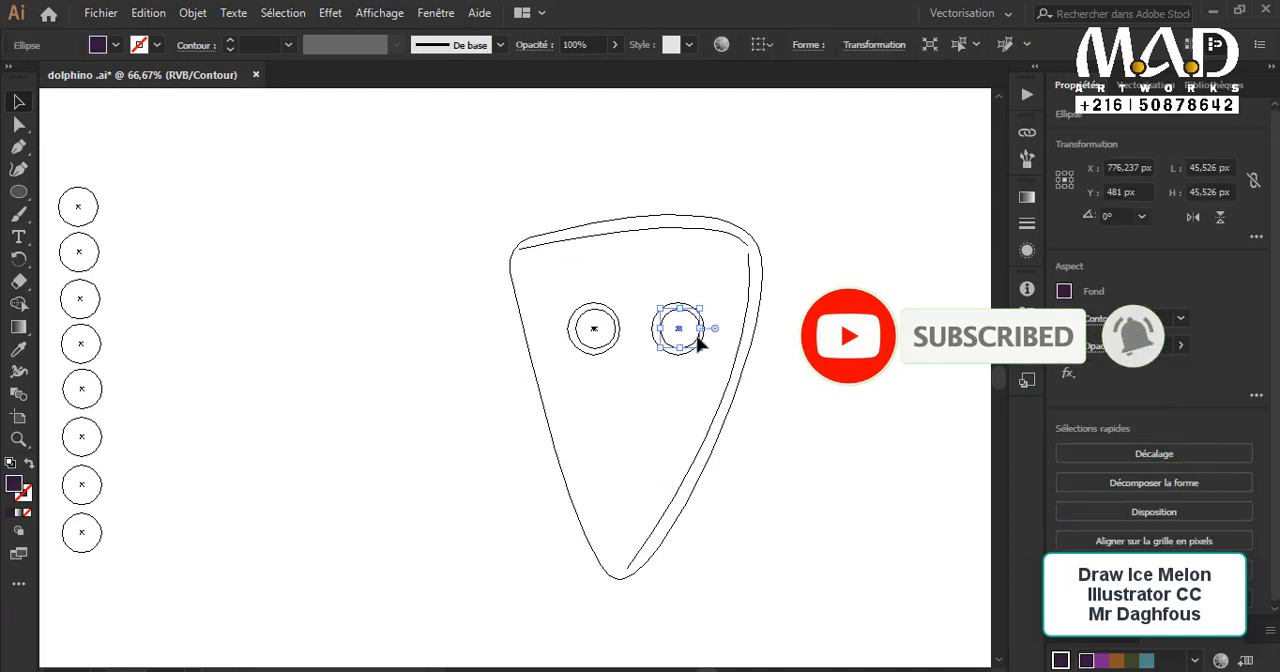
pyautogui.click(698, 347)
pyautogui.hotkey('ctrl', 'y')
pyautogui.hotkey('ctrl', 'f')
pyautogui.click(750, 338)
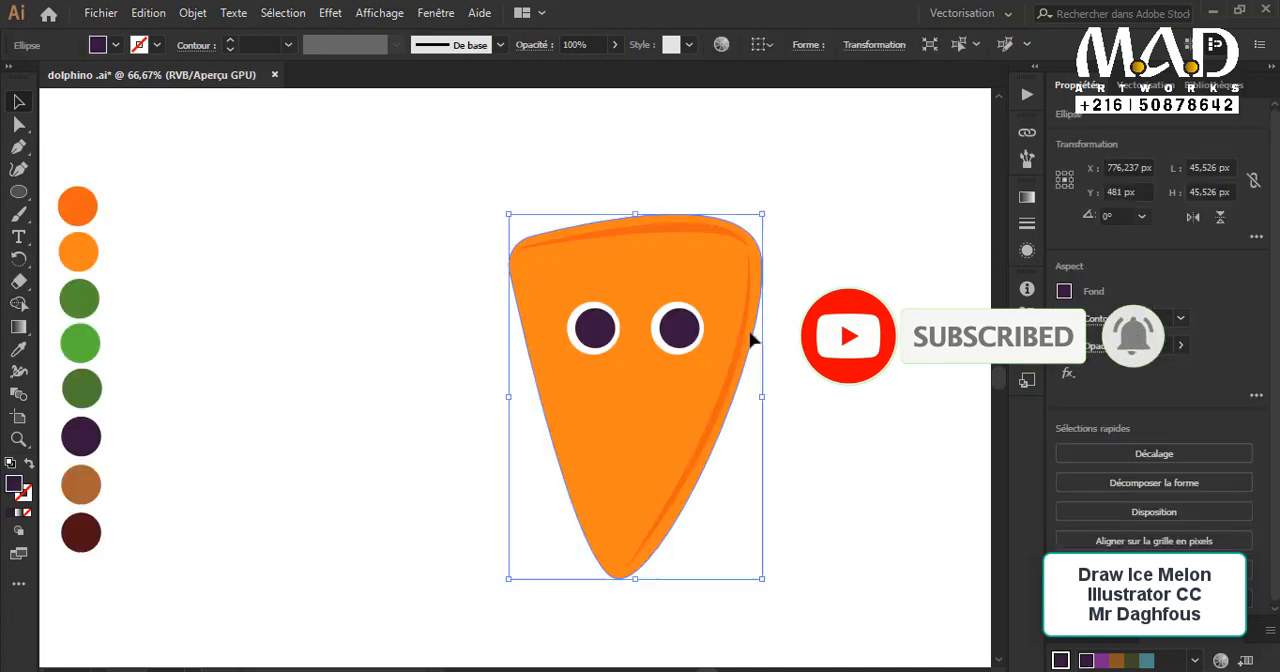
# Step: Draw a 16 px highlight circle in the upper-left part of the left pupil
pyautogui.scroll(1, 746, 392)
pyautogui.click(677, 411)
pyautogui.scroll(1, 677, 411)
pyautogui.press('p')
pyautogui.scroll(2, 476, 306)
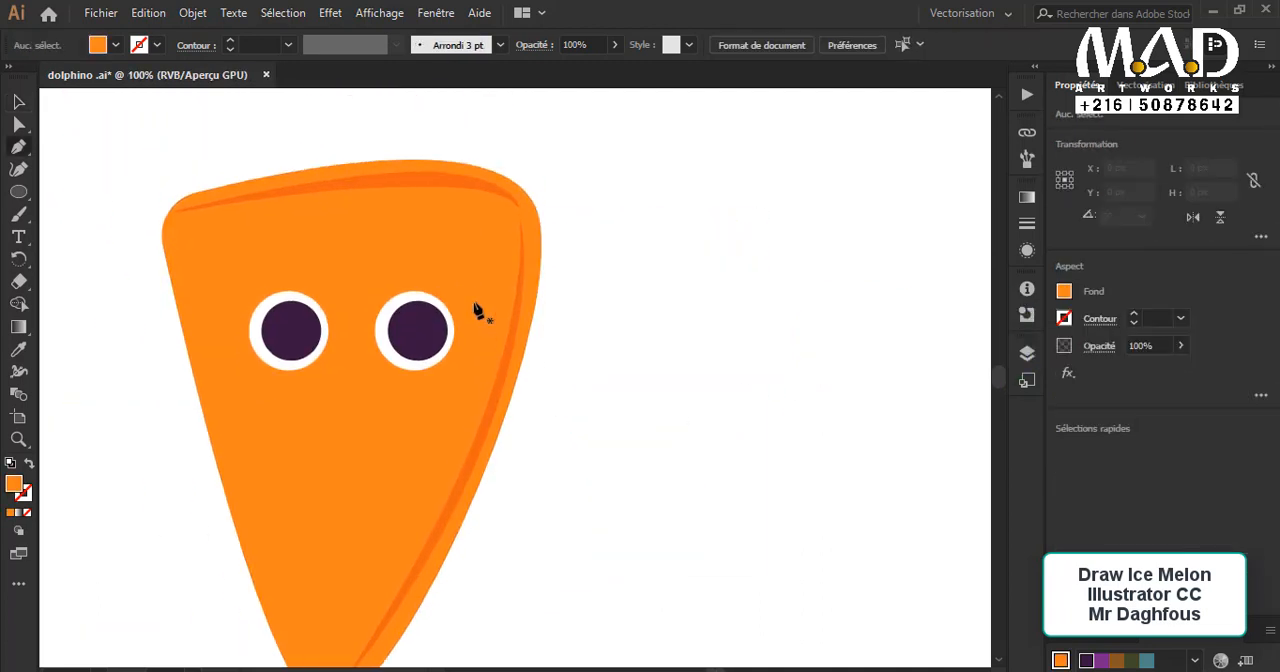
pyautogui.moveTo(425, 406); pyautogui.dragTo(578, 341)
pyautogui.click(18, 191)
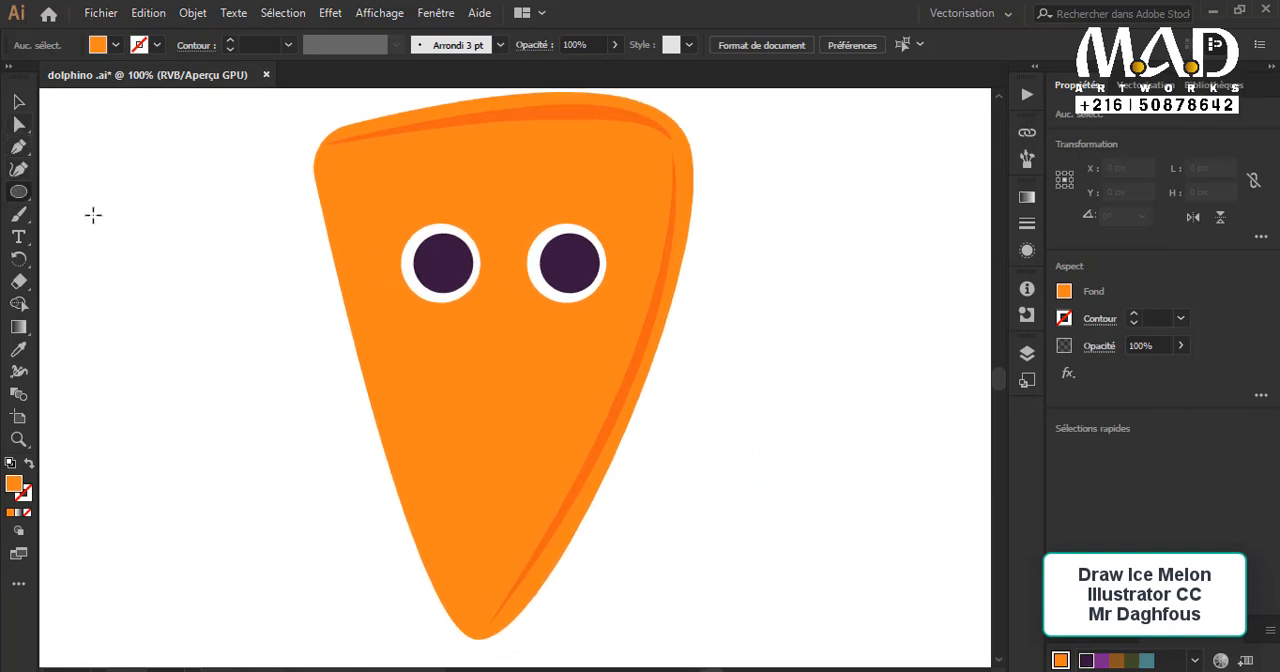
pyautogui.moveTo(222, 288)
pyautogui.mouseDown()
pyautogui.moveTo(326, 289)
pyautogui.moveTo(443, 265)
pyautogui.mouseUp()
# Step: Duplicate the highlight circle to the same spot on the right pupil
pyautogui.click(20, 102)
pyautogui.click(511, 325)
pyautogui.moveTo(529, 353); pyautogui.dragTo(474, 364)
pyautogui.moveTo(377, 266); pyautogui.dragTo(506, 266)
# Step: Fill both pupil highlight circles with white
pyautogui.click(377, 266)
pyautogui.keyDown('shift'); pyautogui.click(507, 267); pyautogui.keyUp('shift')
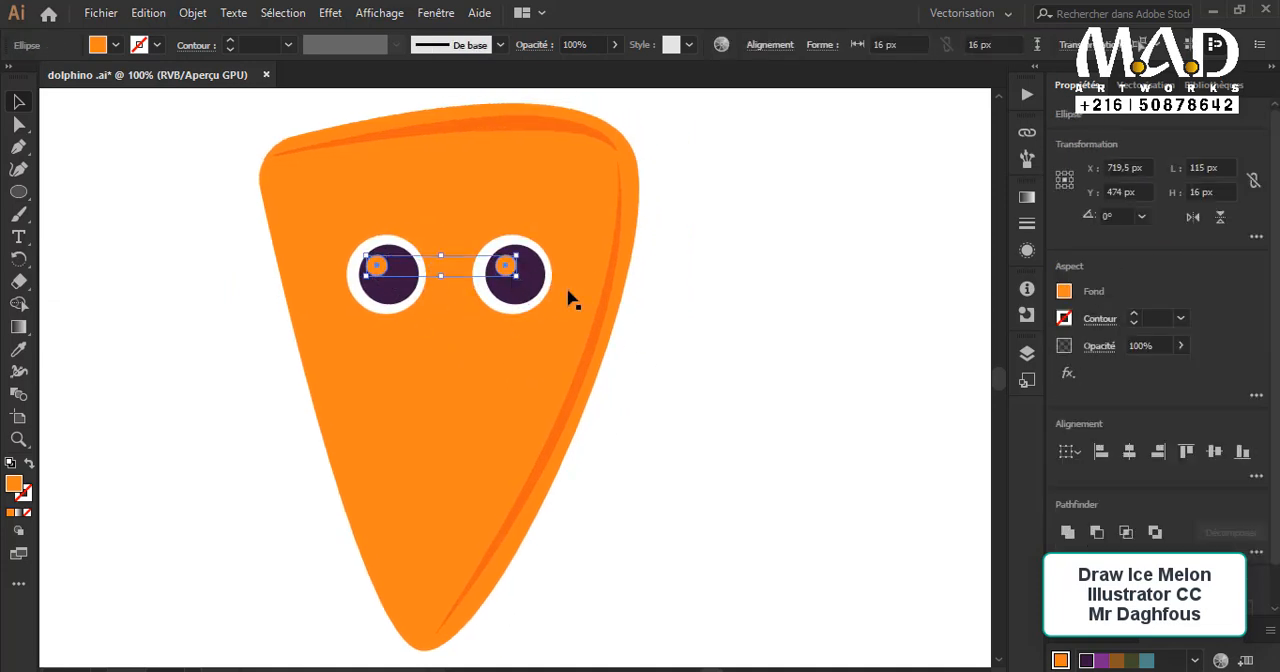
pyautogui.click(1065, 296)
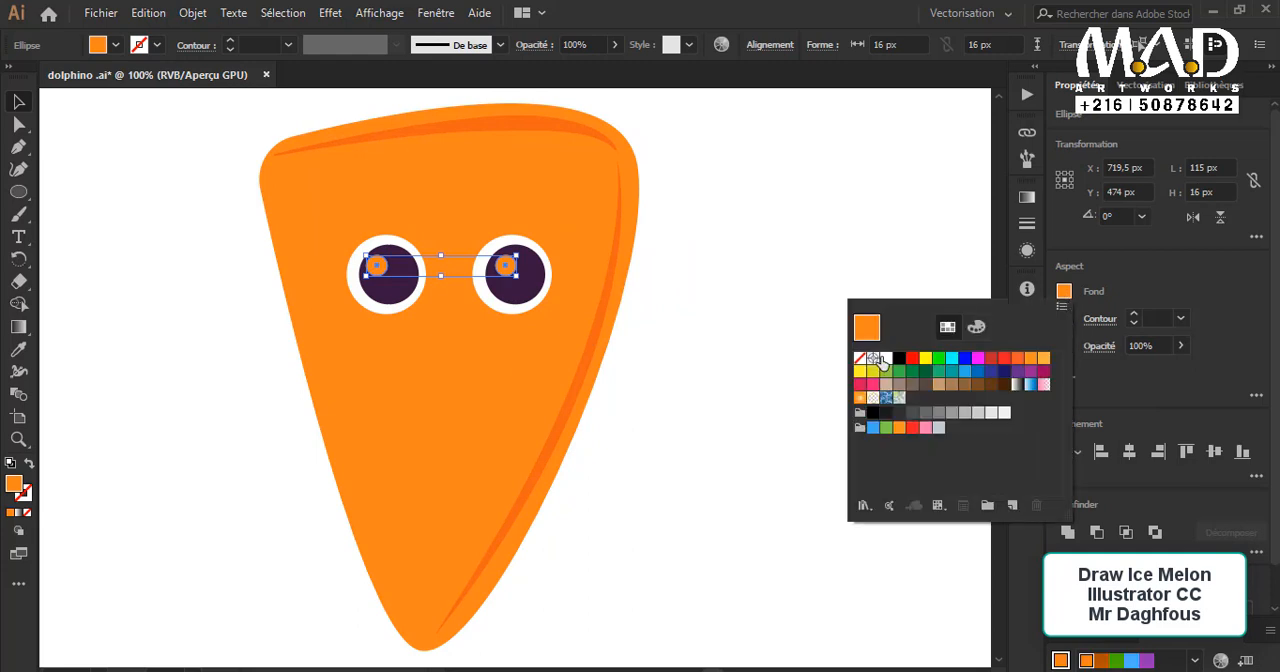
pyautogui.click(877, 358)
pyautogui.click(683, 297)
pyautogui.click(645, 329)
# Step: Add a small white highlight of 6.5 px to the lower-right part of both pupils by copying the existing highlight
pyautogui.click(505, 267)
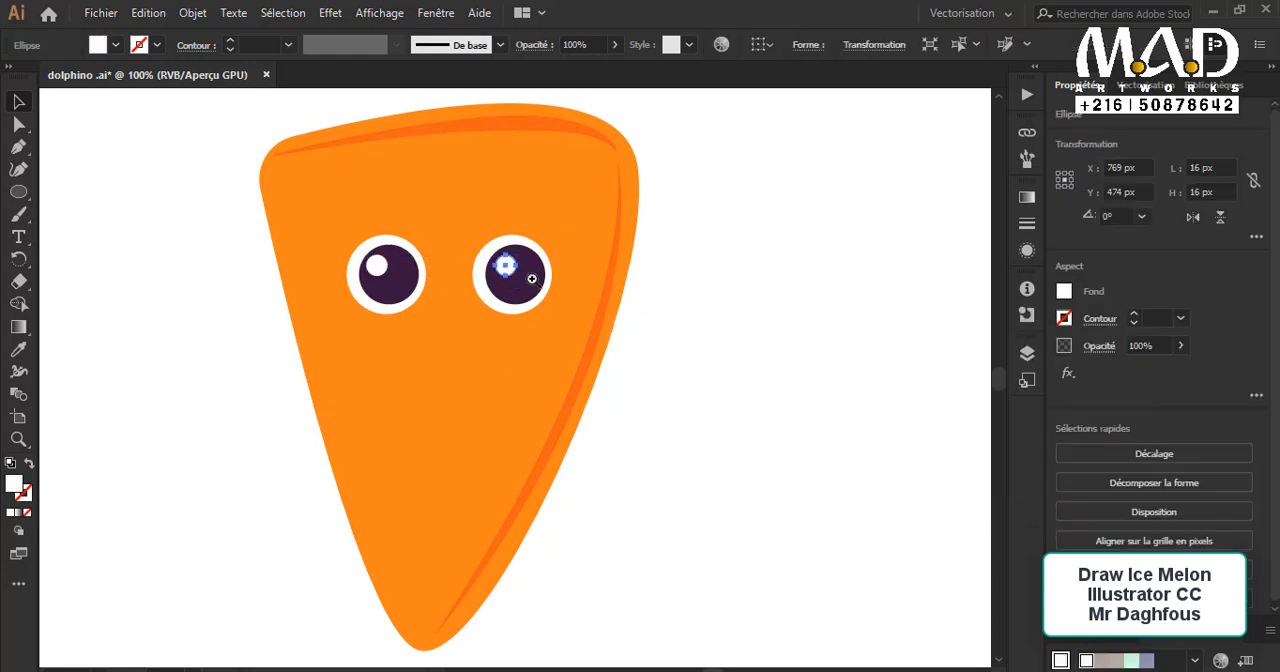
pyautogui.scroll(2, 531, 275)
pyautogui.scroll(-1, 586, 277)
pyautogui.click(584, 280)
pyautogui.moveTo(549, 340); pyautogui.dragTo(590, 377)
pyautogui.hotkey('ctrl', 'shift', 'a')
pyautogui.moveTo(340, 381); pyautogui.dragTo(340, 381)
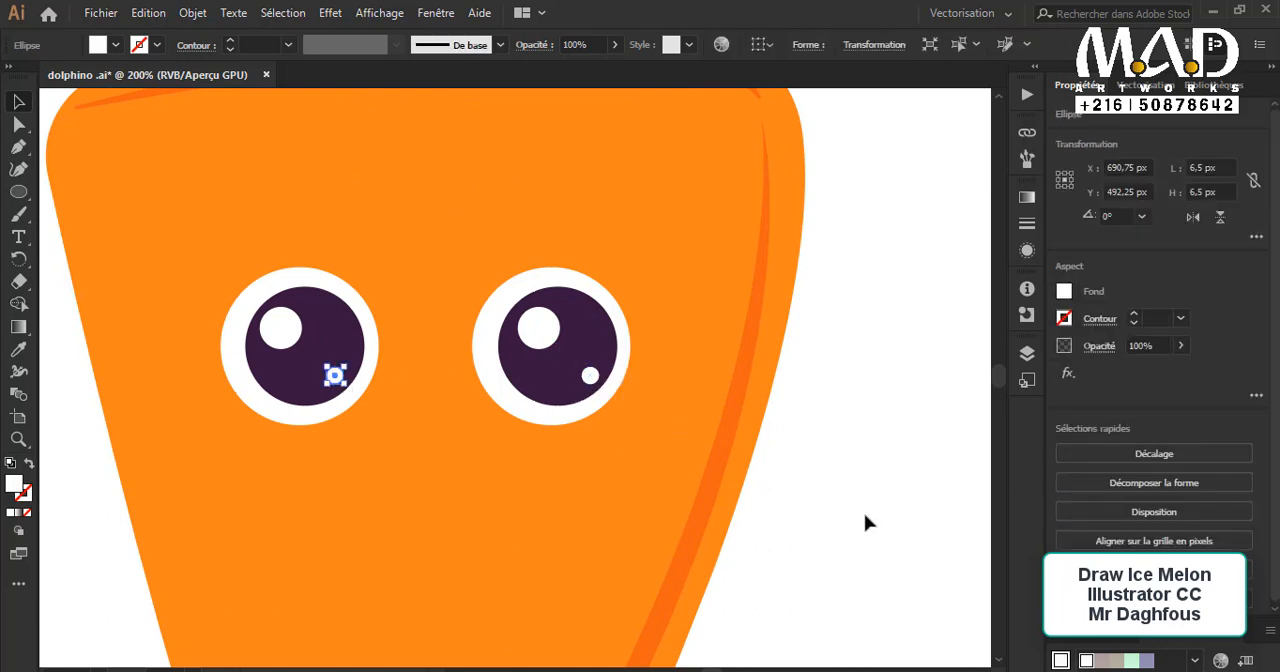
pyautogui.click(864, 518)
# Step: Duplicate the left eye's white circle to a spot beside the eye and enlarge the copy to 72 px
pyautogui.hotkey('ctrl', '-')
pyautogui.hotkey('ctrl', '-')
pyautogui.hotkey('ctrl', '-')
pyautogui.click(632, 473)
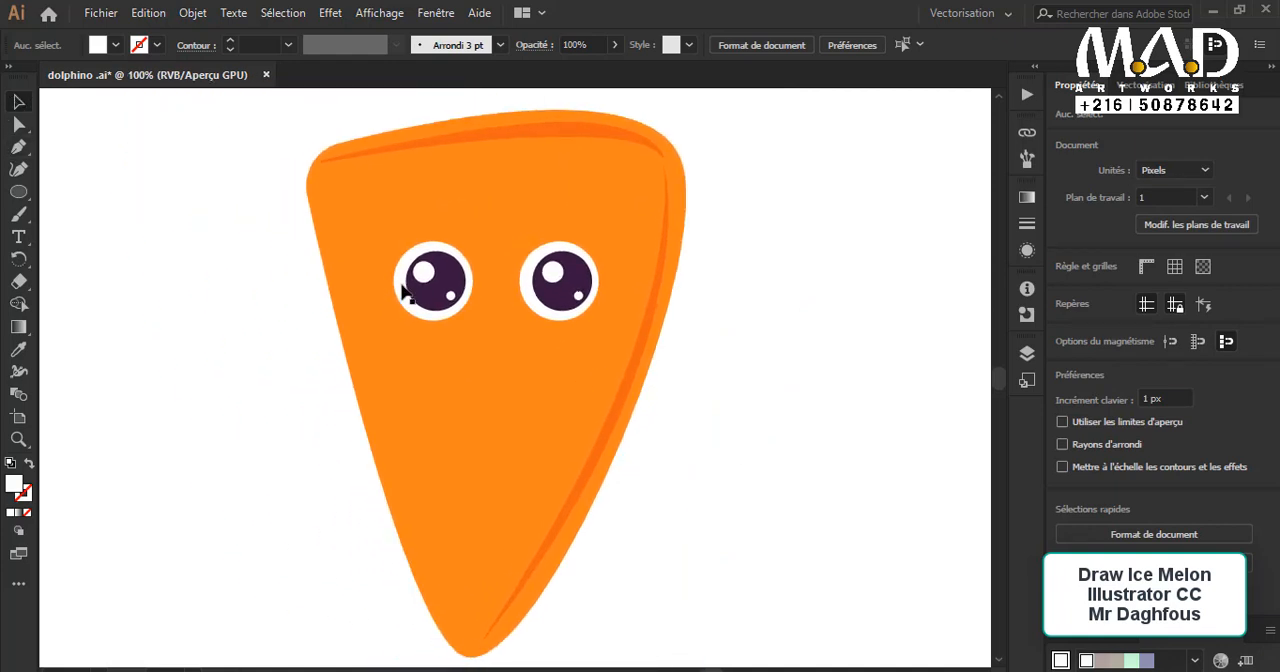
pyautogui.moveTo(405, 292); pyautogui.dragTo(306, 297)
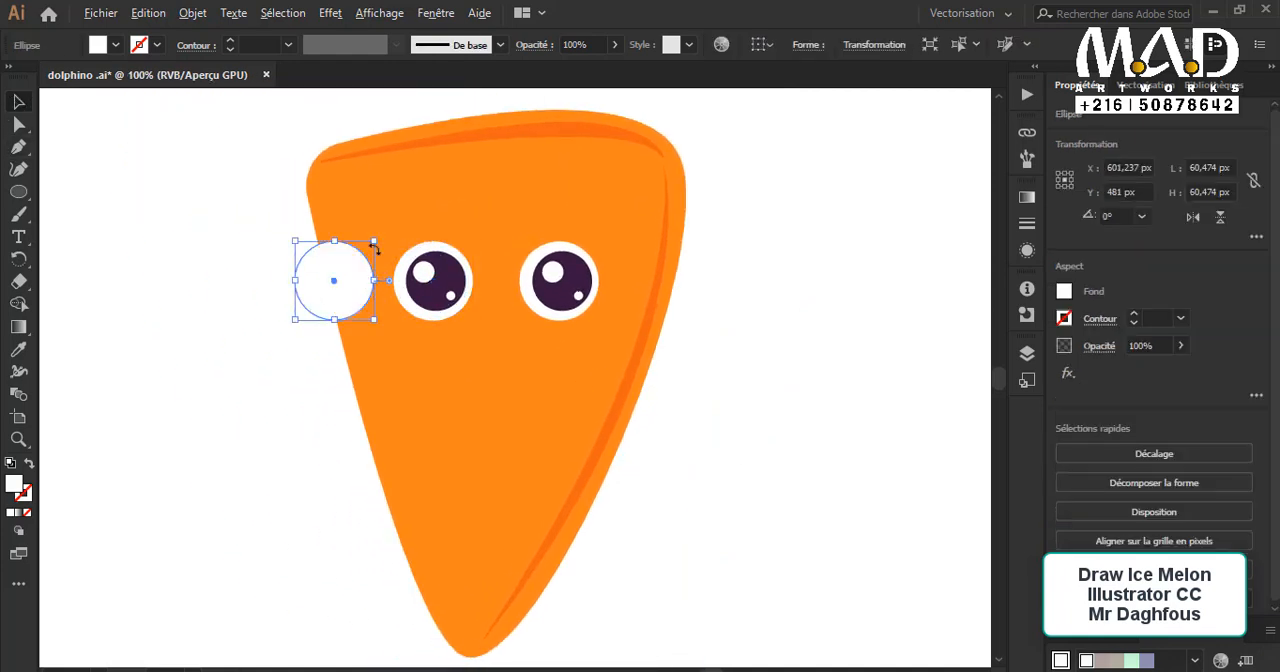
pyautogui.moveTo(373, 243); pyautogui.dragTo(381, 233)
# Step: Recolor the 72 px circle with the dark brown sampled from the palette circles
pyautogui.click(1065, 291)
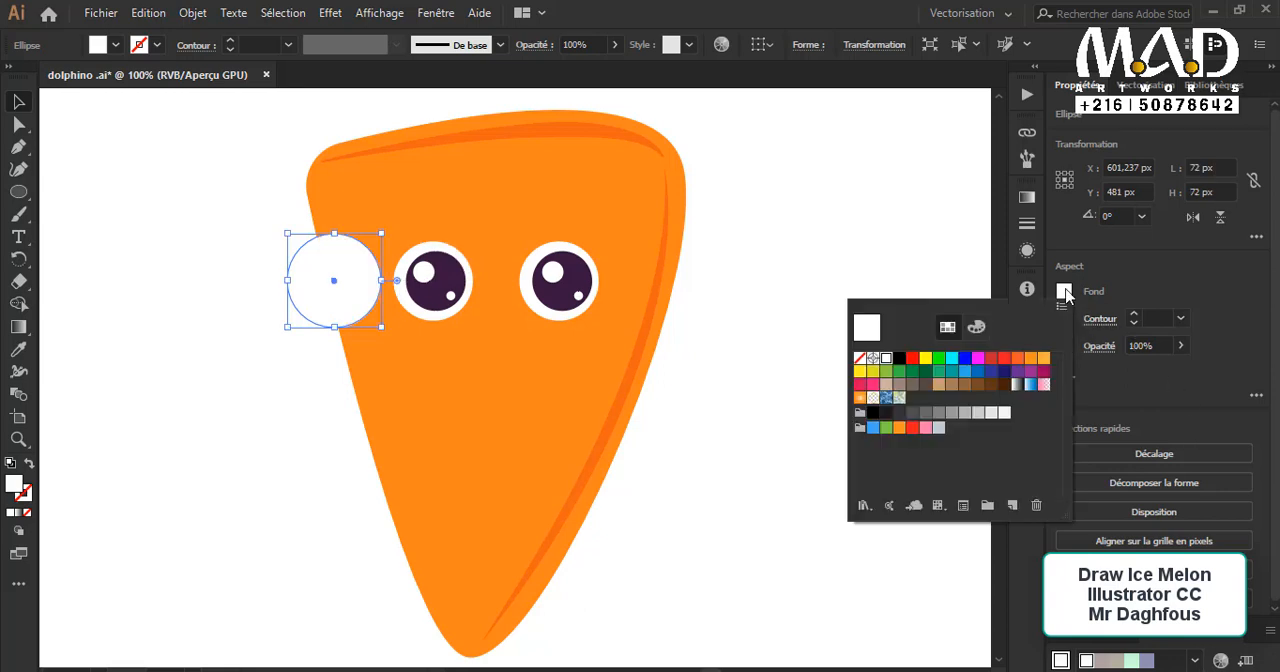
pyautogui.click(855, 360)
pyautogui.click(1064, 318)
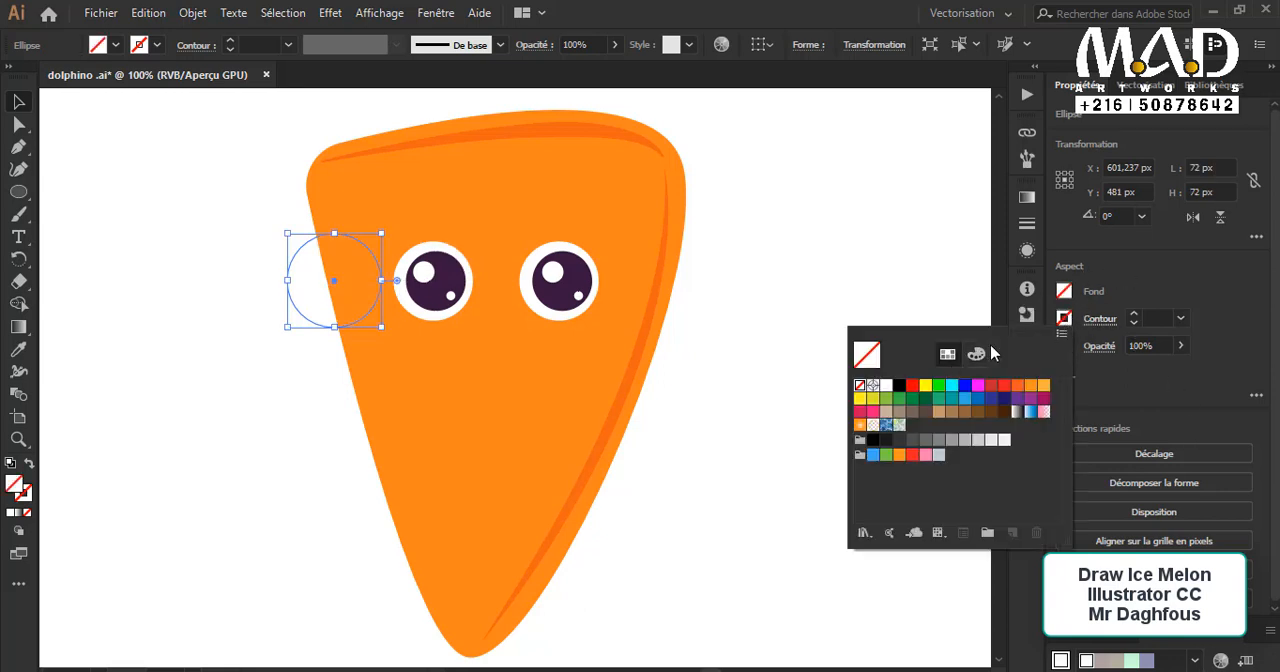
pyautogui.moveTo(154, 414); pyautogui.dragTo(597, 380)
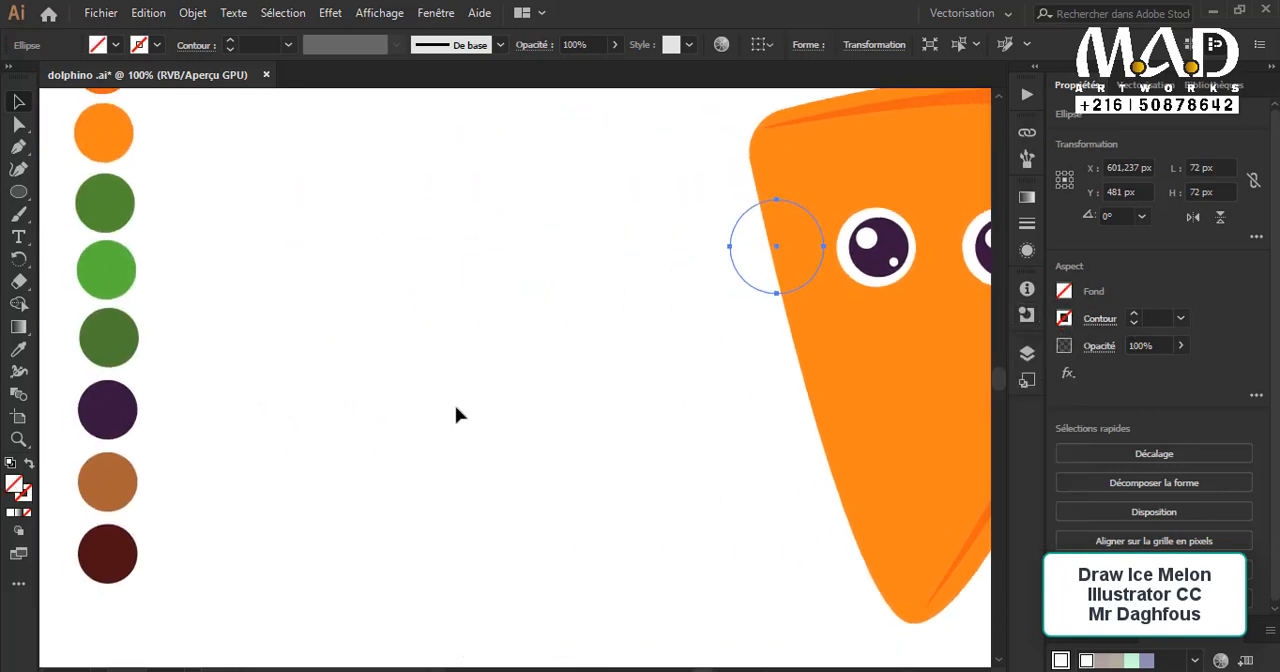
pyautogui.click(25, 494)
pyautogui.click(18, 349)
pyautogui.click(123, 552)
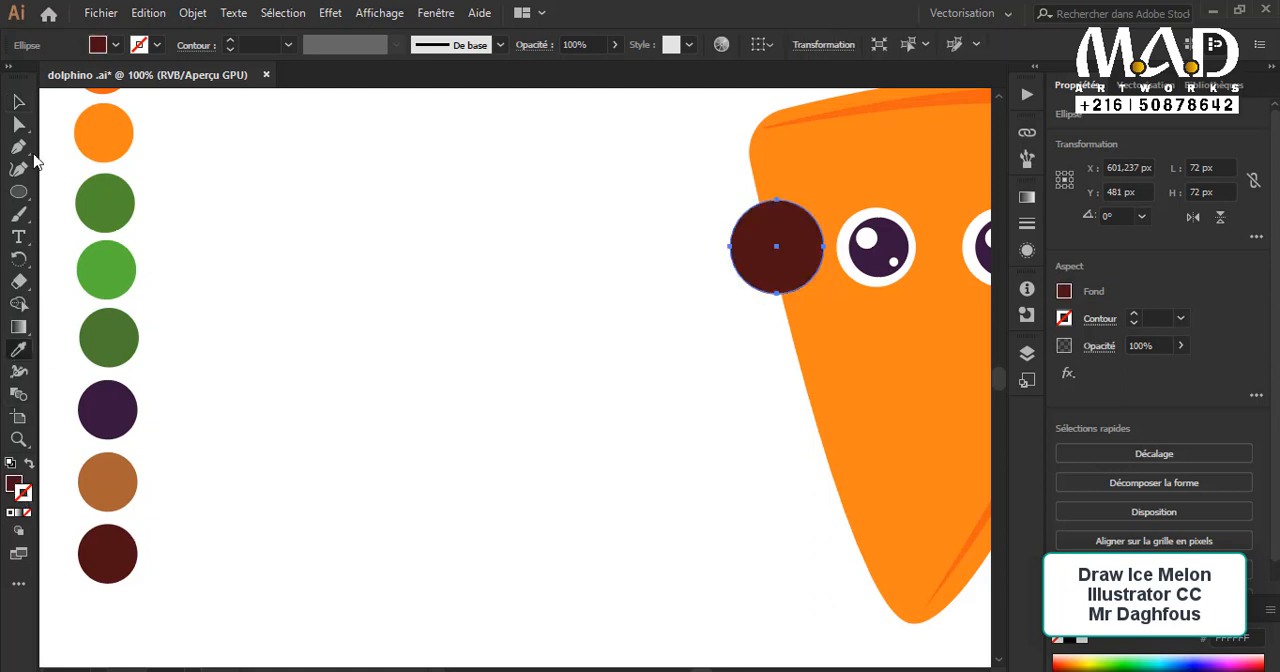
pyautogui.click(19, 104)
pyautogui.click(545, 373)
# Step: Swap the circle's dark brown fill to its stroke, leaving no fill, and set the stroke weight to 5 pt
pyautogui.moveTo(616, 375); pyautogui.dragTo(278, 421)
pyautogui.click(480, 288)
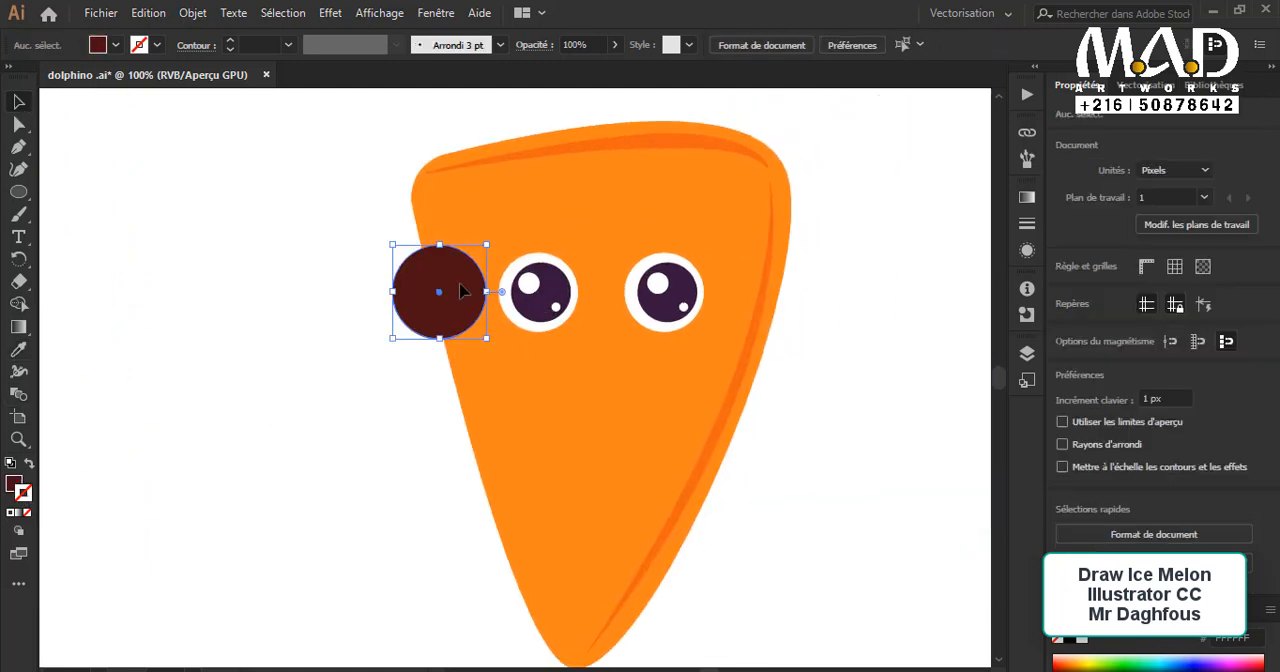
pyautogui.moveTo(121, 479); pyautogui.dragTo(191, 480)
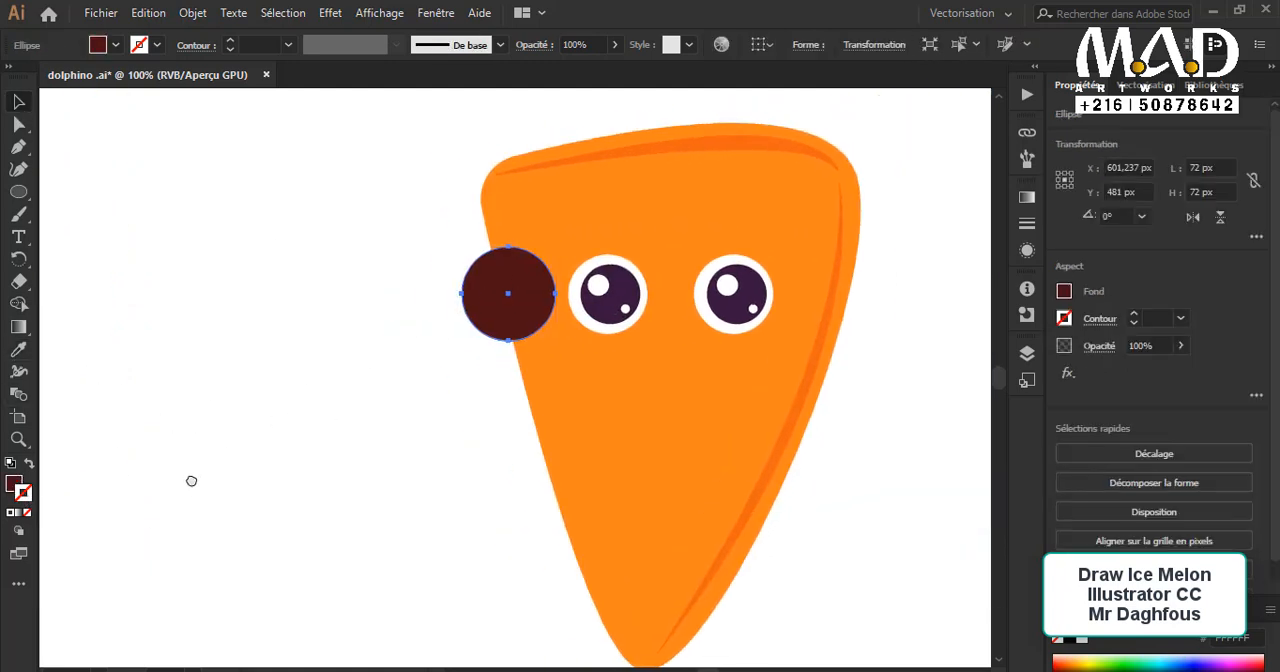
pyautogui.click(29, 464)
pyautogui.click(1133, 314)
pyautogui.click(1133, 314)
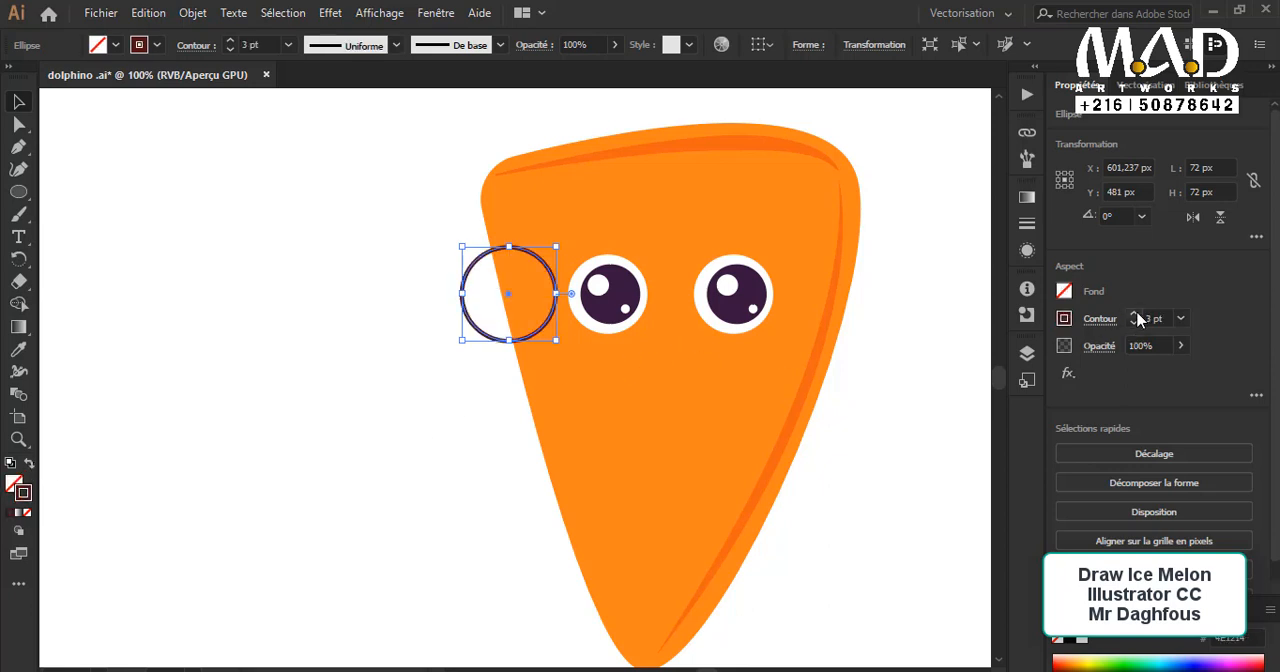
pyautogui.click(1133, 314)
pyautogui.click(1133, 314)
pyautogui.moveTo(874, 353); pyautogui.dragTo(669, 374)
pyautogui.moveTo(341, 335); pyautogui.dragTo(407, 341)
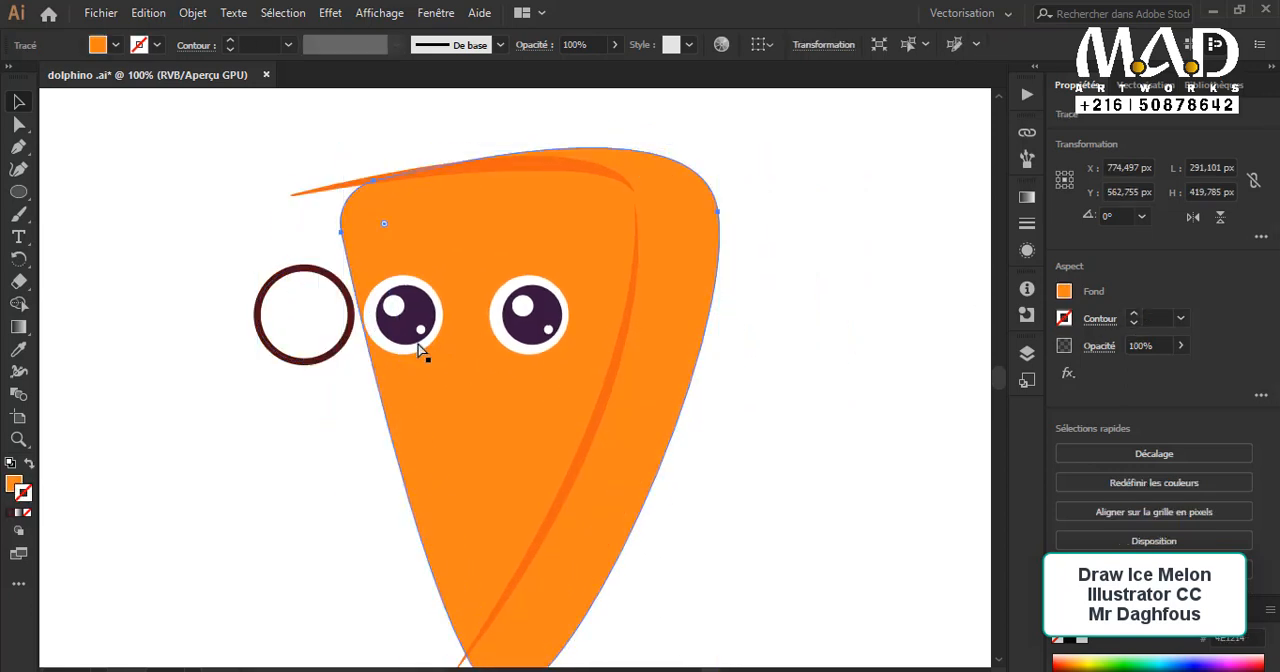
pyautogui.hotkey('ctrl', 'z')
pyautogui.moveTo(249, 354); pyautogui.dragTo(341, 350)
pyautogui.click(224, 354)
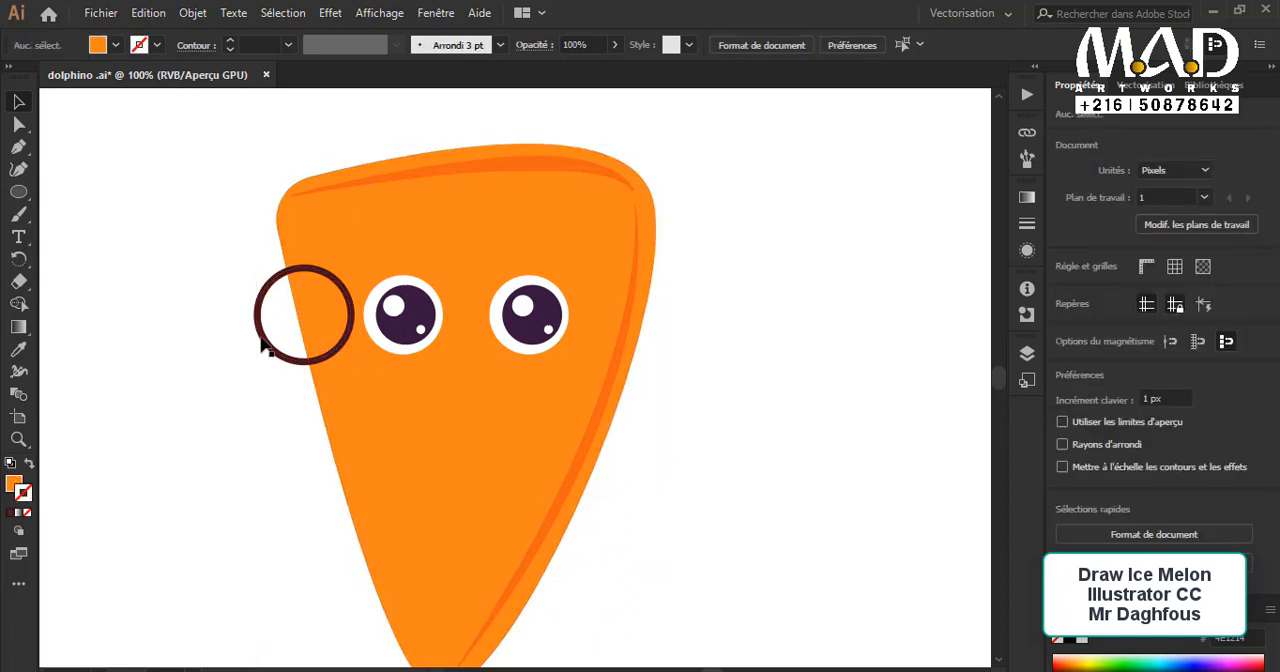
pyautogui.click(265, 338)
pyautogui.click(480, 374)
pyautogui.click(298, 372)
pyautogui.click(302, 363)
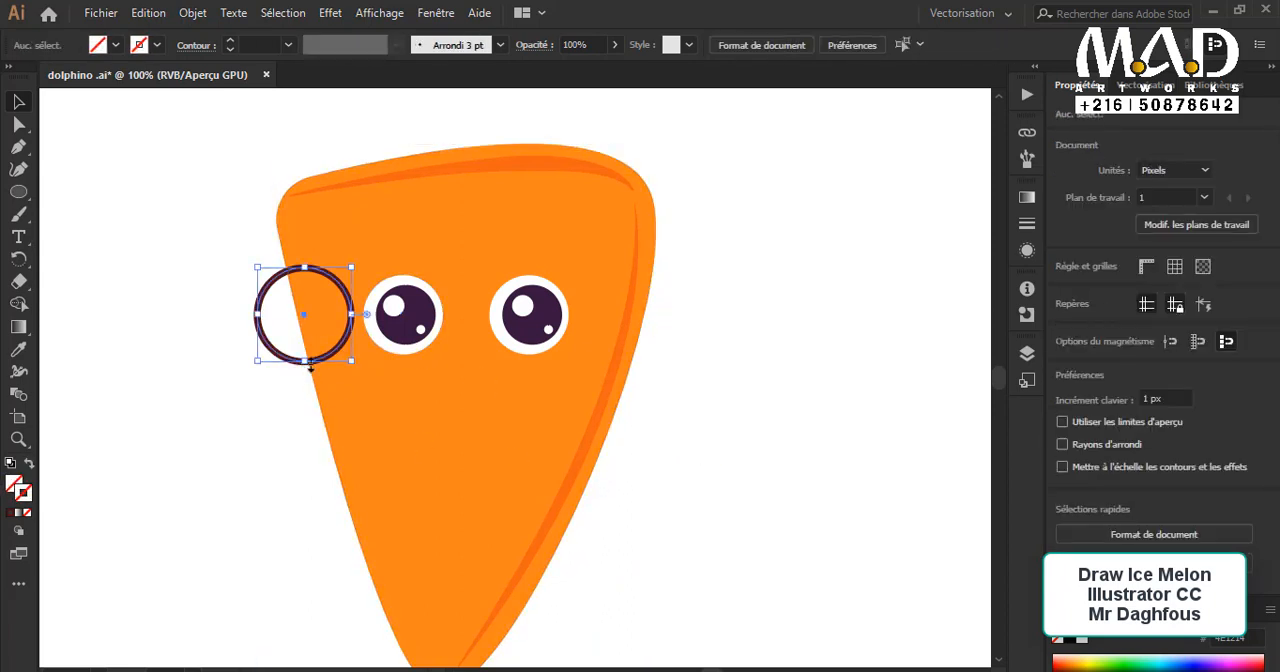
pyautogui.moveTo(326, 353)
pyautogui.mouseDown()
pyautogui.moveTo(367, 353)
pyautogui.moveTo(350, 352)
pyautogui.mouseUp()
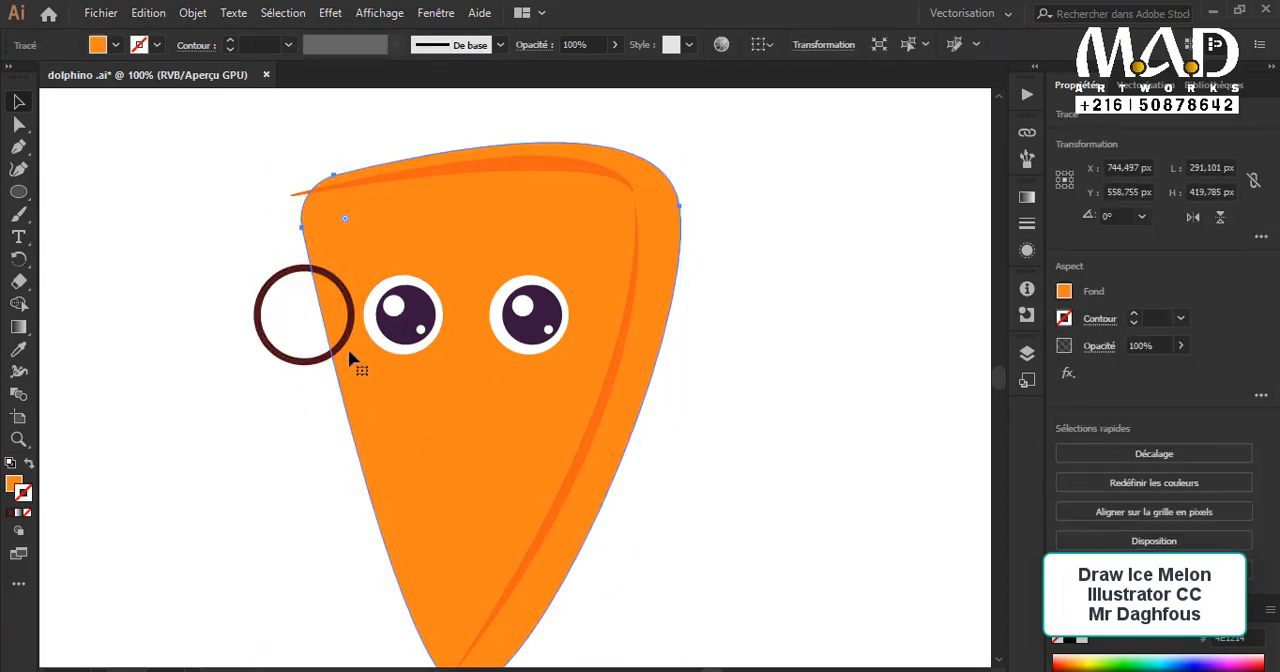
pyautogui.hotkey('ctrl', 'z')
# Step: Copy the dark brown ring around the right eye and move the original ring around the left eye
pyautogui.click(262, 341)
pyautogui.moveTo(265, 345); pyautogui.dragTo(493, 345)
pyautogui.click(626, 443)
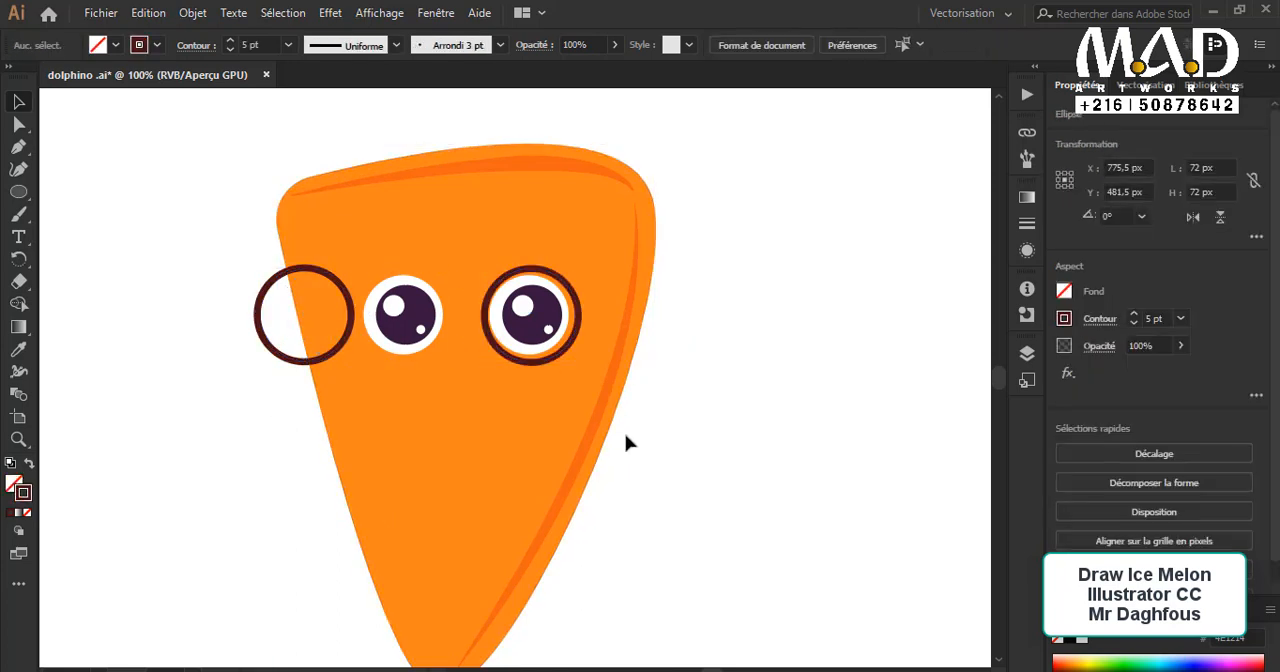
pyautogui.click(581, 308)
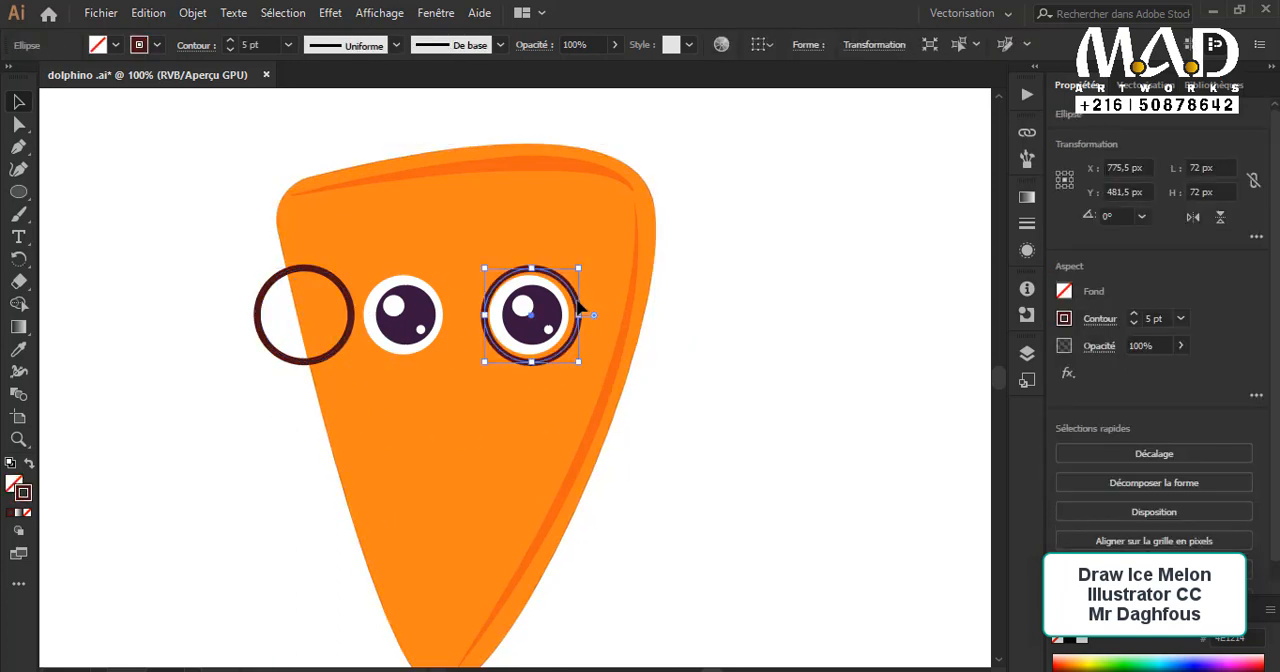
pyautogui.click(675, 436)
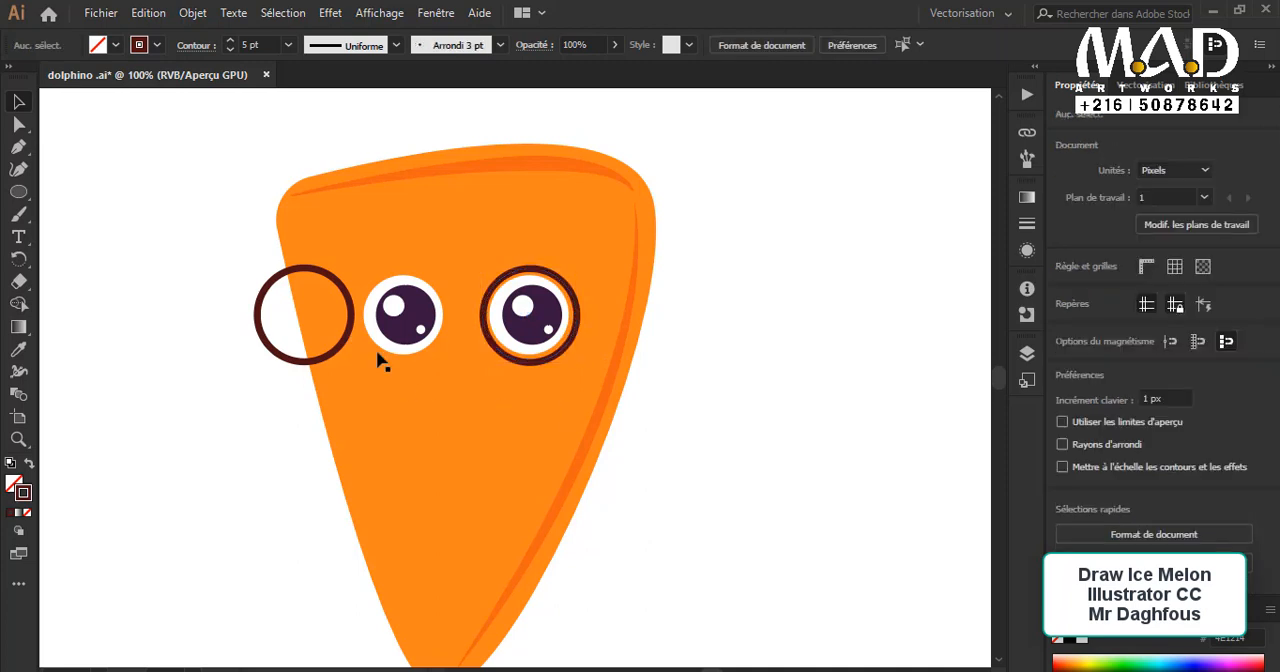
pyautogui.moveTo(350, 343); pyautogui.dragTo(448, 347)
pyautogui.click(697, 489)
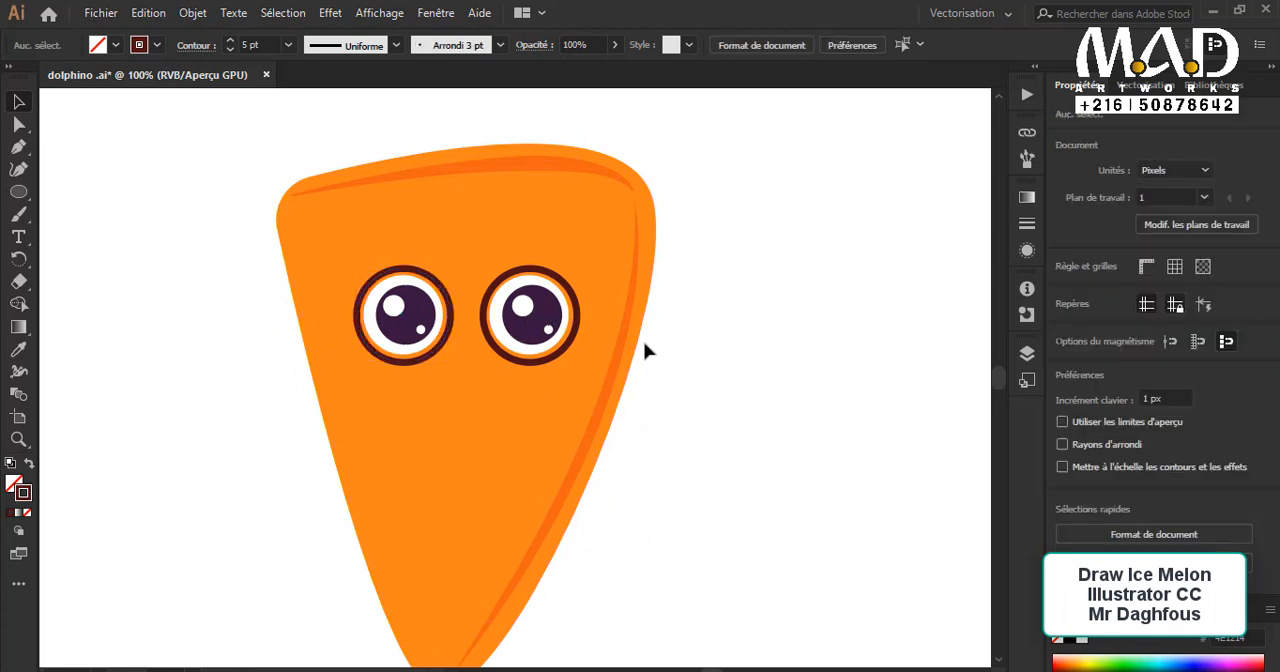
# Step: Draw a small curved bridge with the Pen tool connecting the two rings to form glasses
pyautogui.click(20, 148)
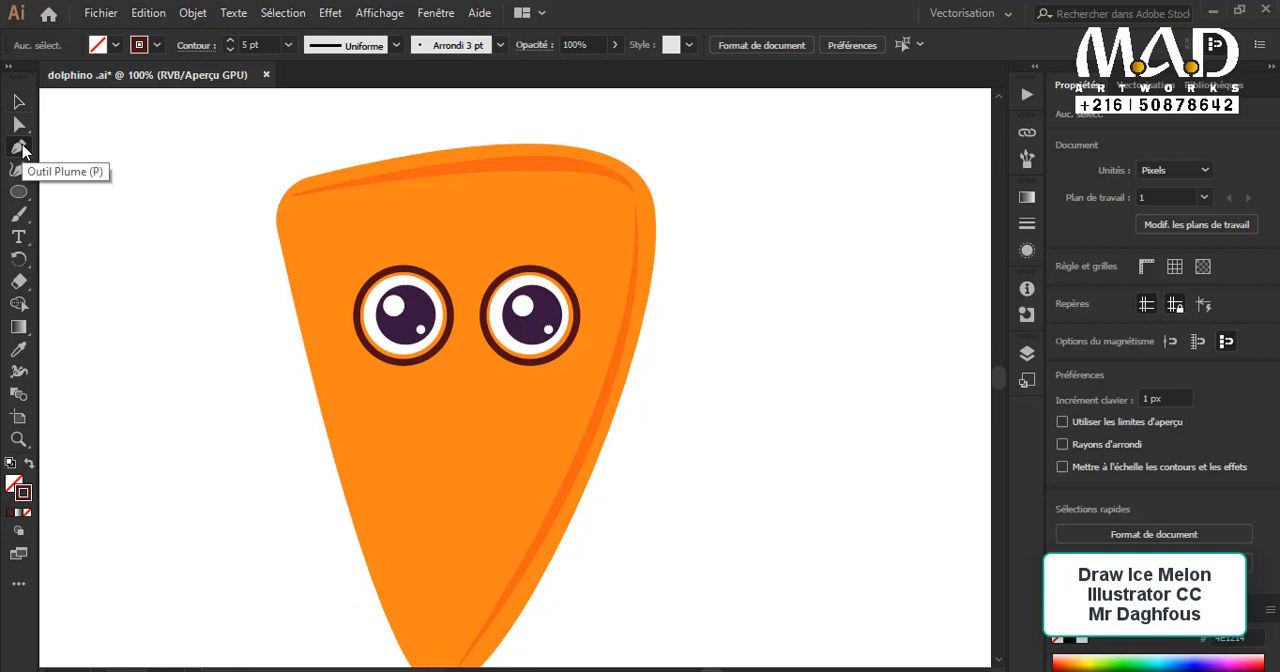
pyautogui.click(485, 310)
pyautogui.moveTo(438, 315)
pyautogui.mouseDown()
pyautogui.moveTo(421, 322)
pyautogui.moveTo(430, 330)
pyautogui.mouseUp()
pyautogui.press('v')
pyautogui.click(260, 252)
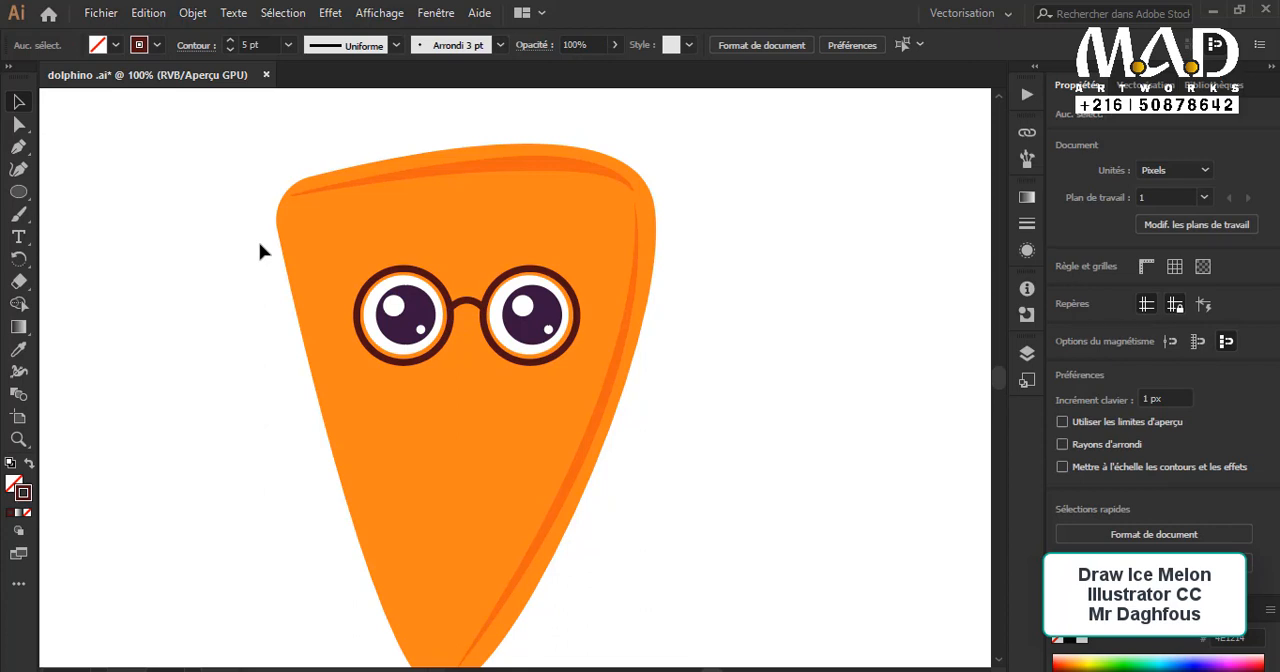
# Step: Draw a filled dark brown curved shading shape, about 89 × 143 px, inside the body's upper-right corner with the Pen tool
pyautogui.hotkey('ctrl', '-')
pyautogui.scroll(-3, 446, 342)
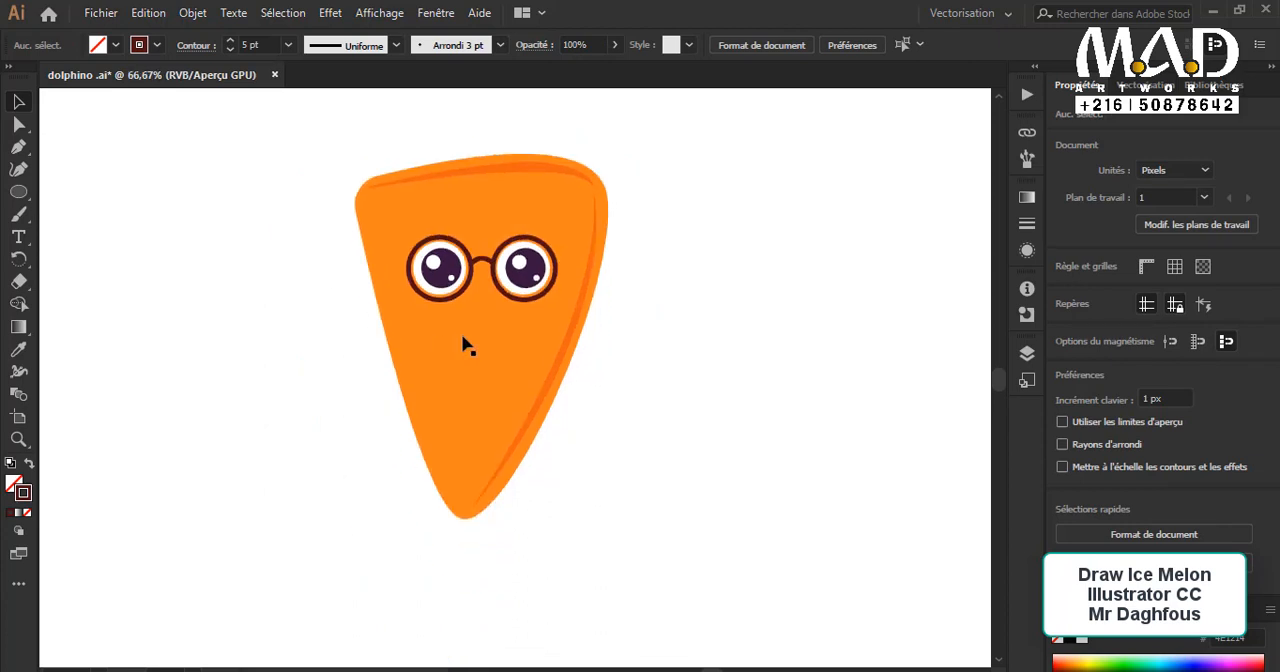
pyautogui.scroll(1, 463, 341)
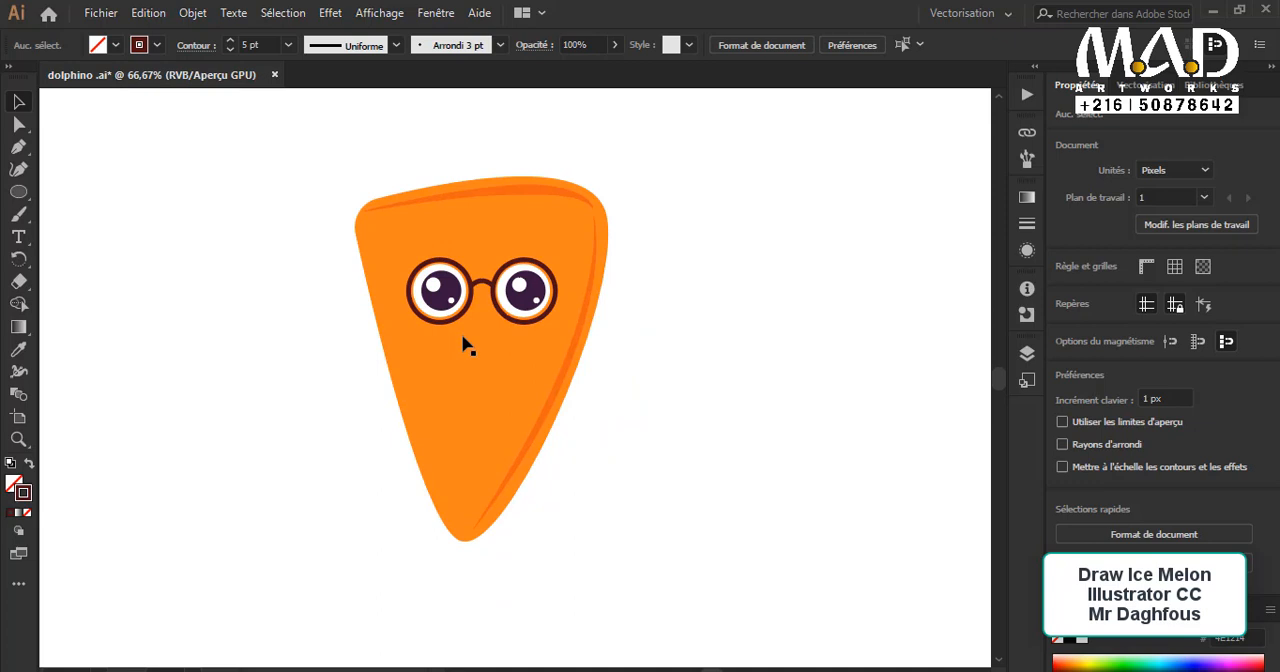
pyautogui.click(18, 148)
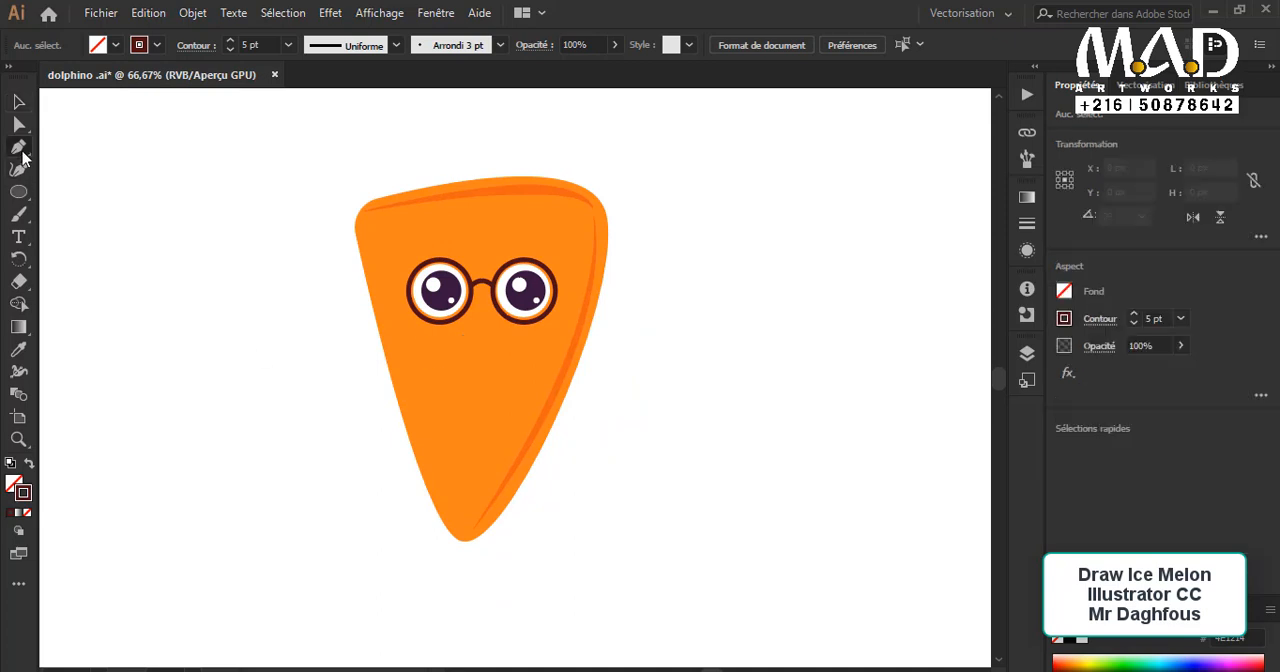
pyautogui.click(30, 463)
pyautogui.moveTo(583, 205); pyautogui.dragTo(590, 216)
pyautogui.moveTo(572, 323); pyautogui.dragTo(541, 405)
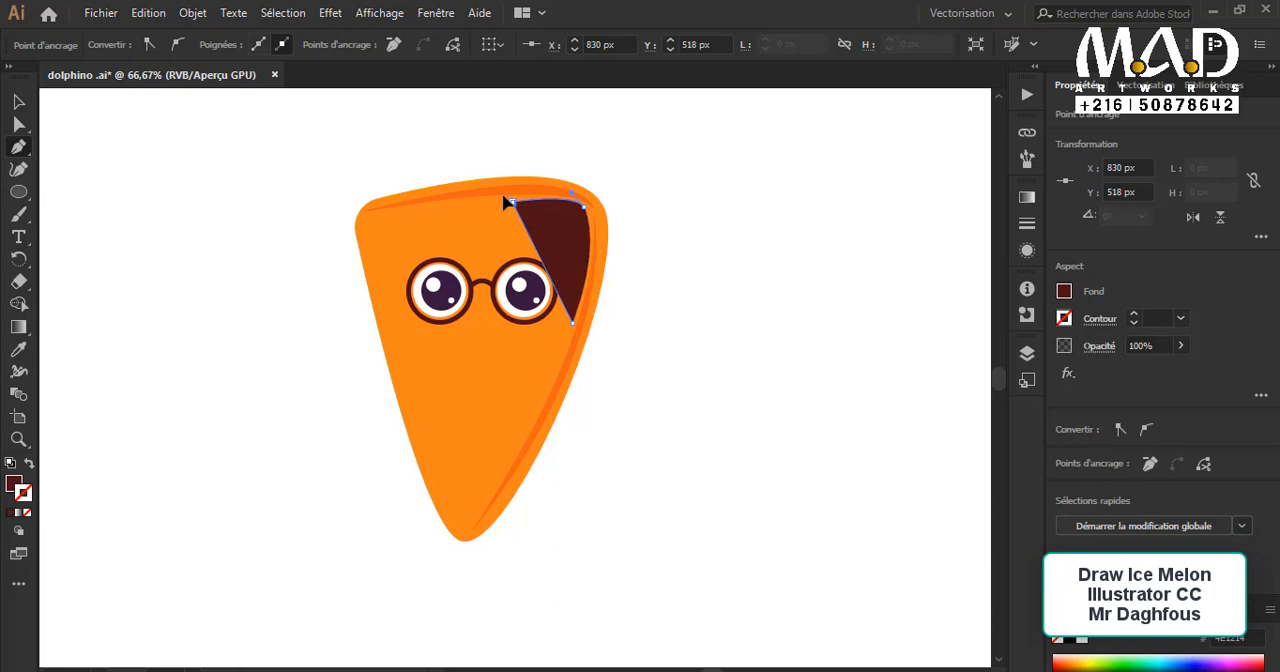
pyautogui.moveTo(510, 201); pyautogui.dragTo(449, 177)
pyautogui.click(22, 100)
pyautogui.click(275, 175)
# Step: Recolor the corner shading shape with the light brown sampled from the palette circles
pyautogui.click(556, 234)
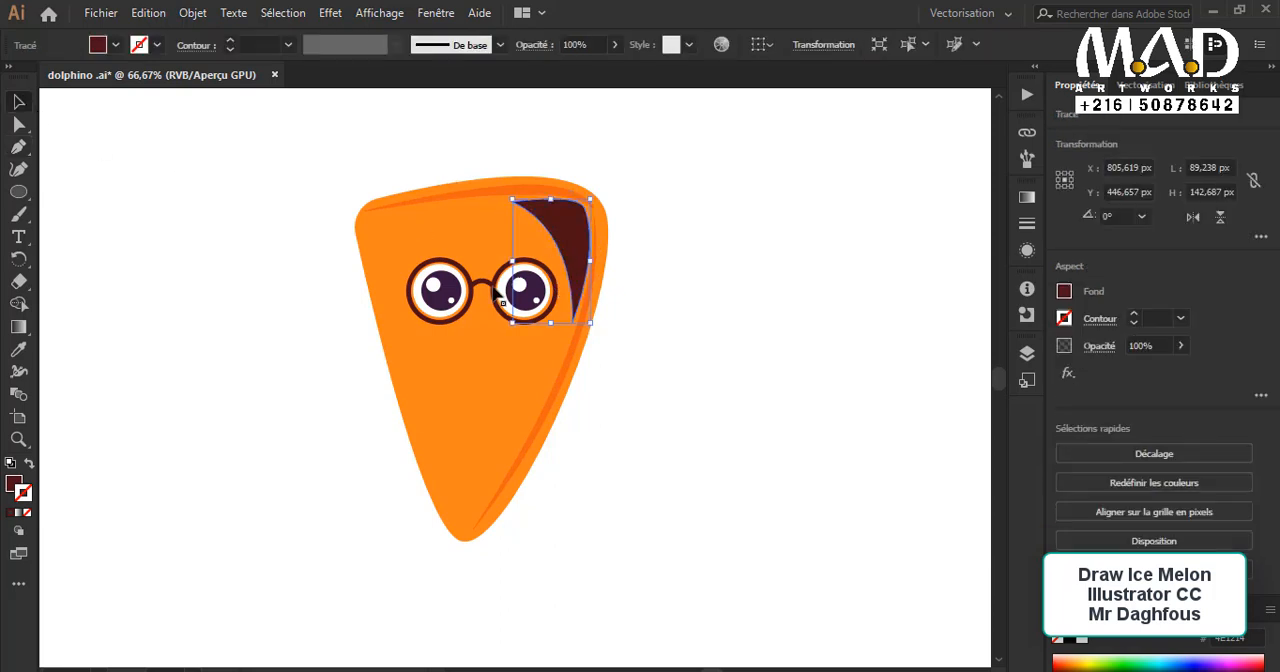
pyautogui.moveTo(193, 271); pyautogui.dragTo(439, 280)
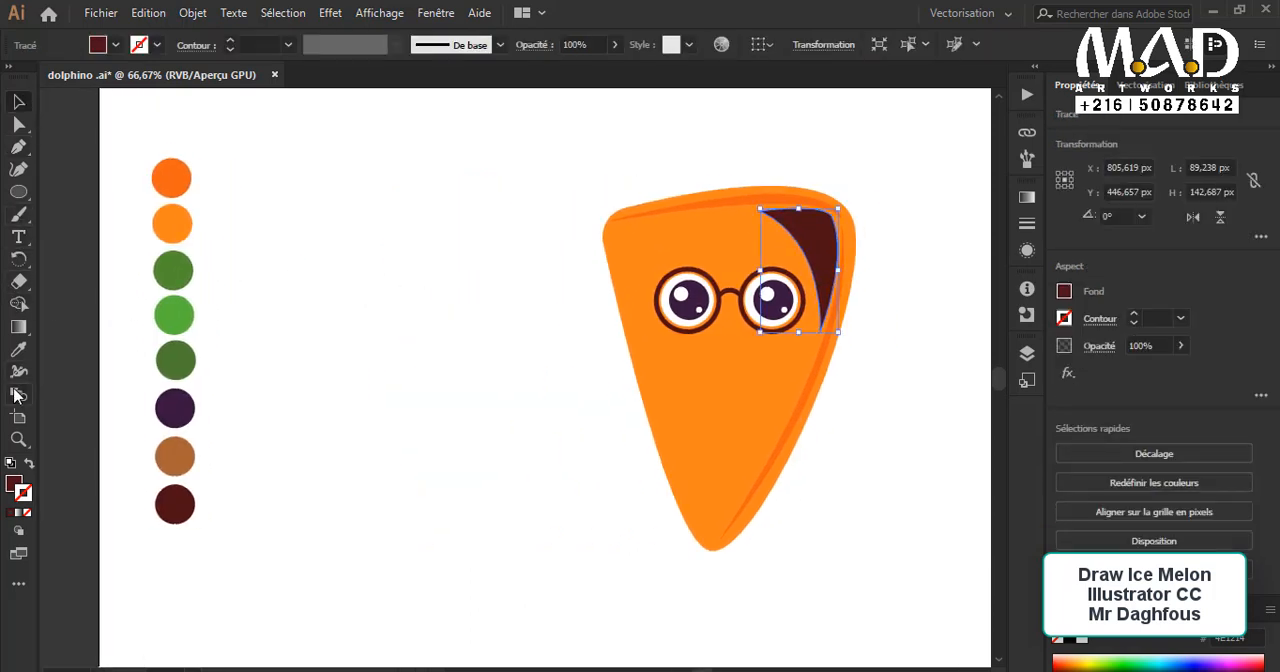
pyautogui.click(18, 349)
pyautogui.click(174, 456)
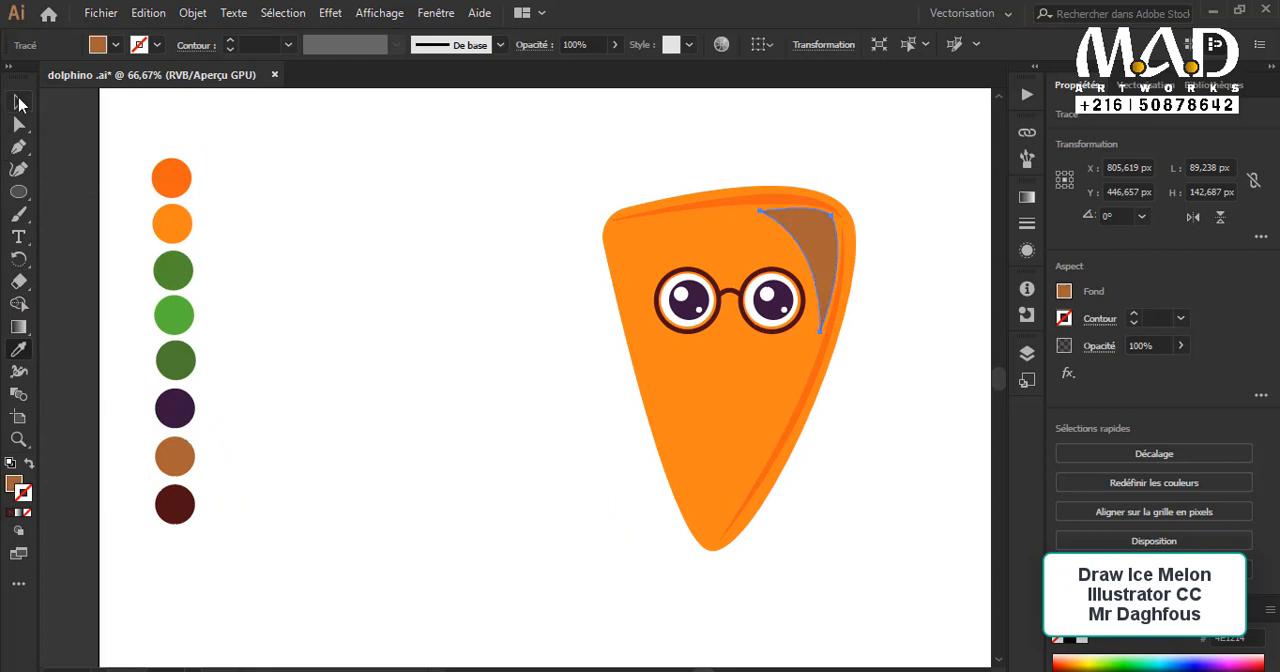
pyautogui.click(22, 100)
pyautogui.click(434, 286)
# Step: Reduce the opacity of the light brown corner shading shape to 19%
pyautogui.click(808, 258)
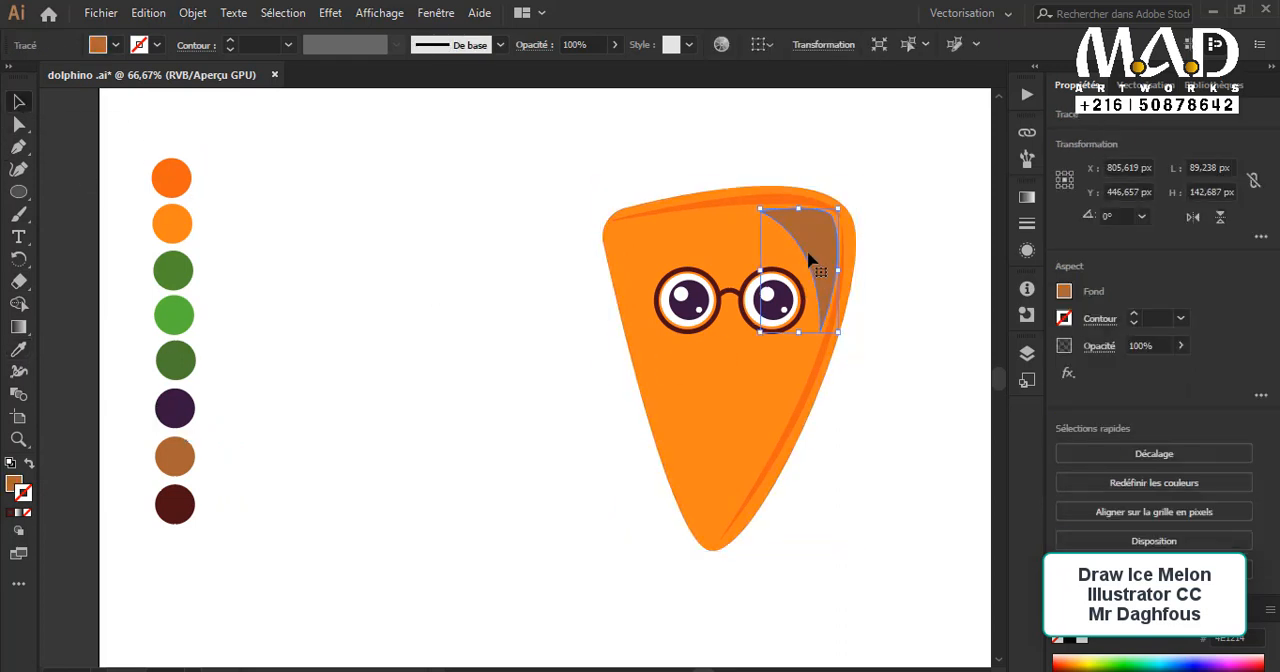
pyautogui.click(614, 44)
pyautogui.moveTo(614, 68); pyautogui.dragTo(570, 71)
pyautogui.click(469, 280)
pyautogui.scroll(1, 650, 285)
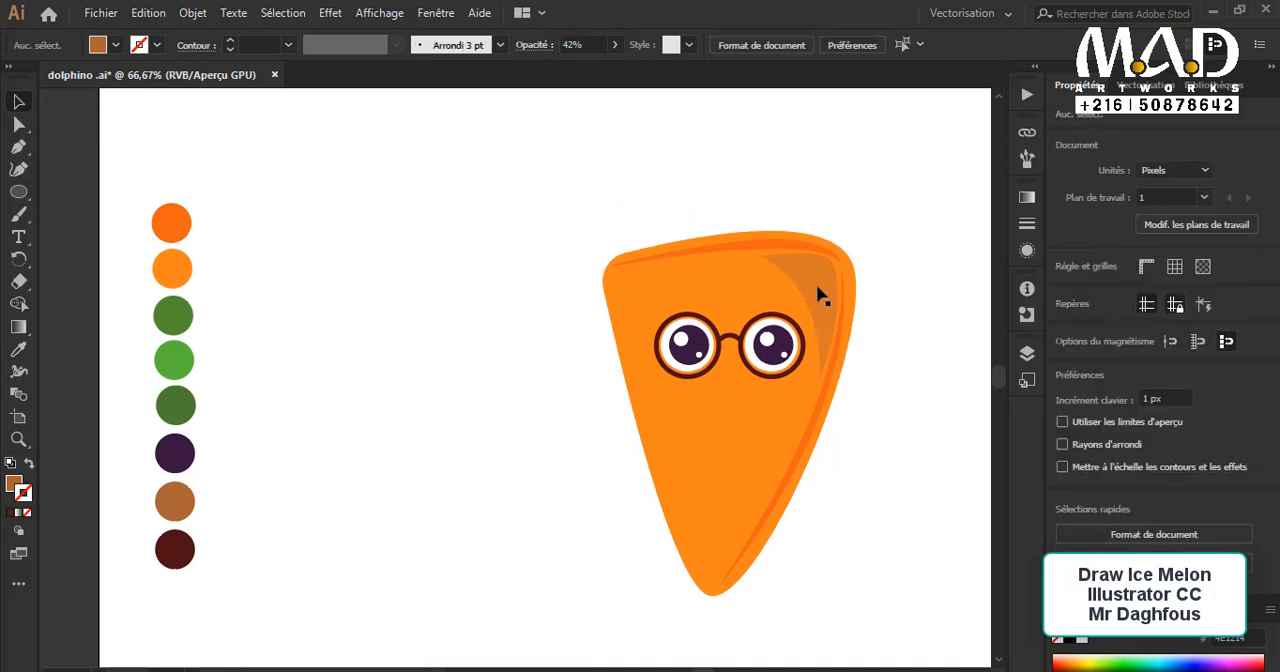
pyautogui.click(820, 289)
pyautogui.click(614, 44)
pyautogui.moveTo(557, 67); pyautogui.dragTo(557, 67)
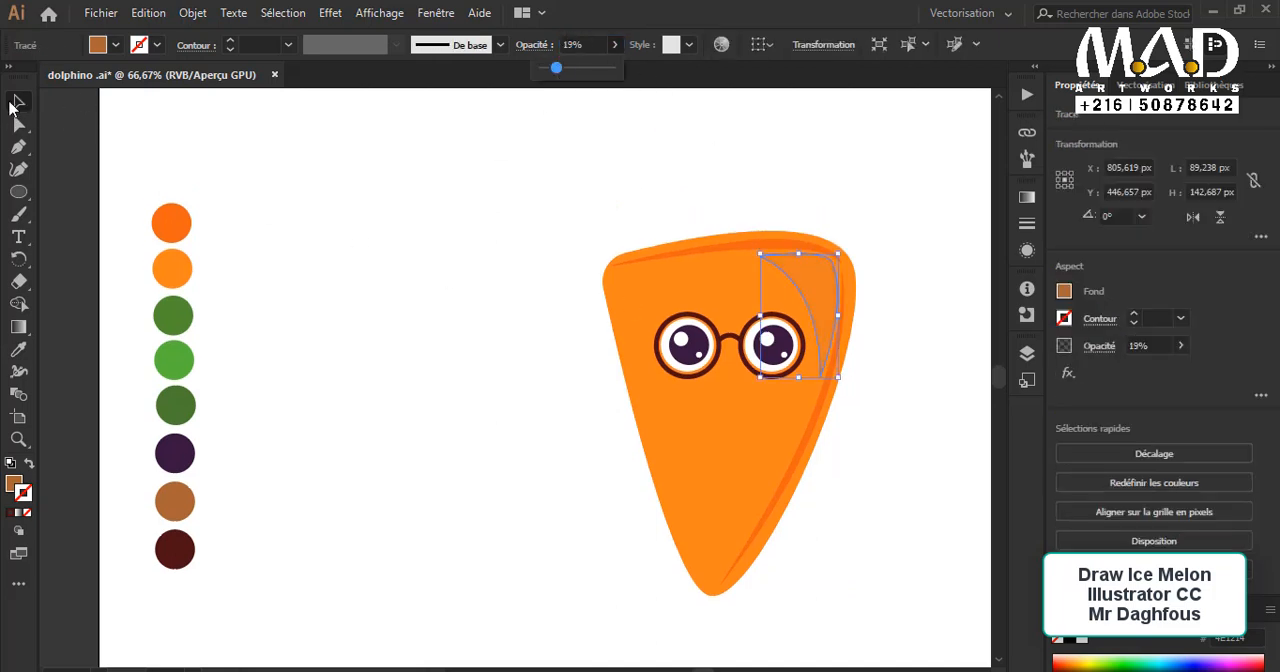
pyautogui.click(11, 103)
pyautogui.click(488, 246)
# Step: Draw a short diagonal eyebrow line above the right eye with a black 4 pt stroke and no fill
pyautogui.scroll(2, 500, 255)
pyautogui.moveTo(549, 280); pyautogui.dragTo(597, 304)
pyautogui.moveTo(688, 380); pyautogui.dragTo(702, 378)
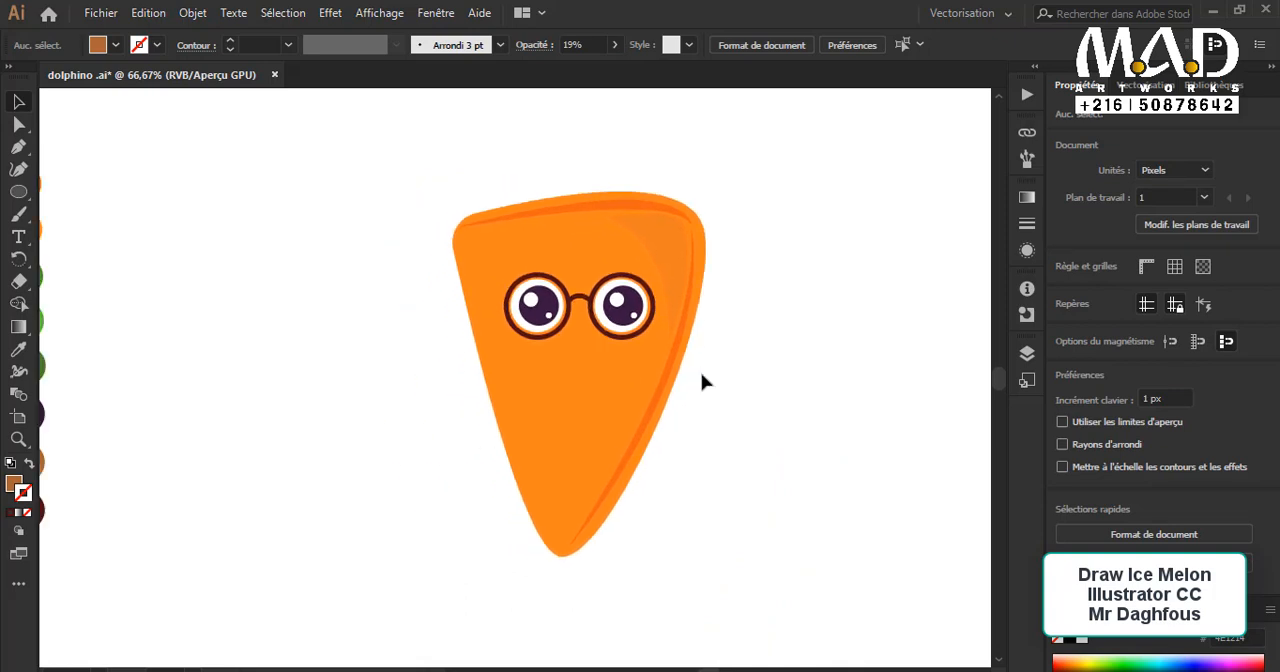
pyautogui.press('p')
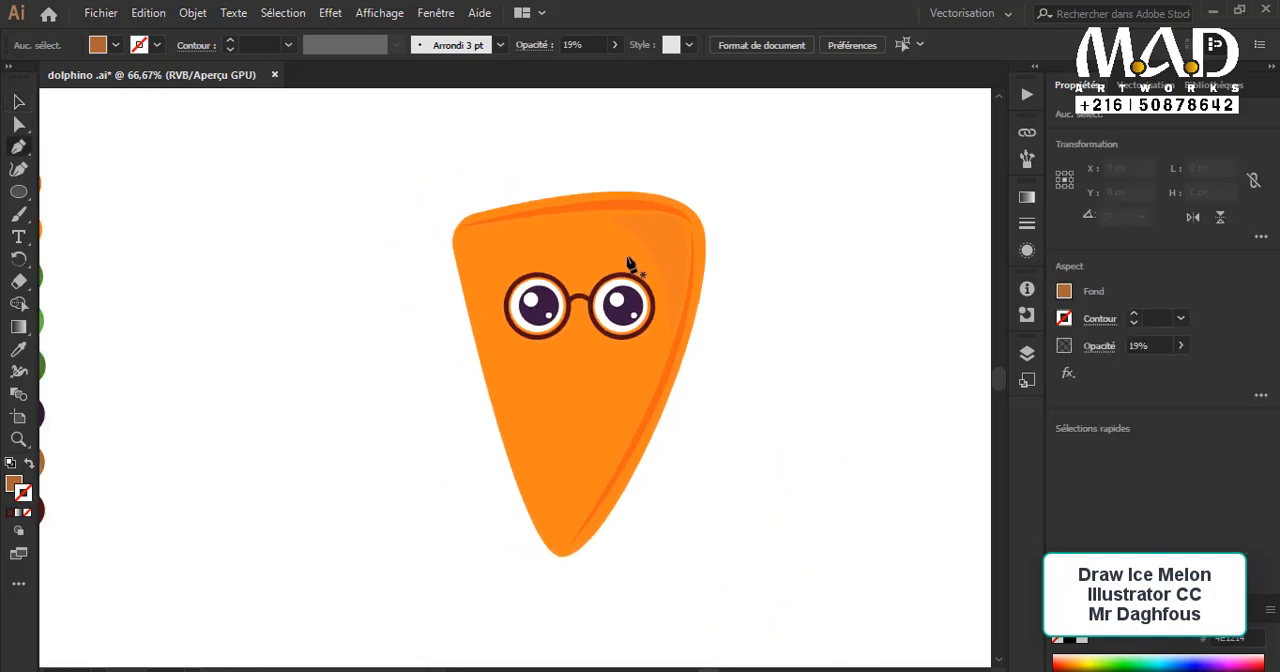
pyautogui.click(30, 462)
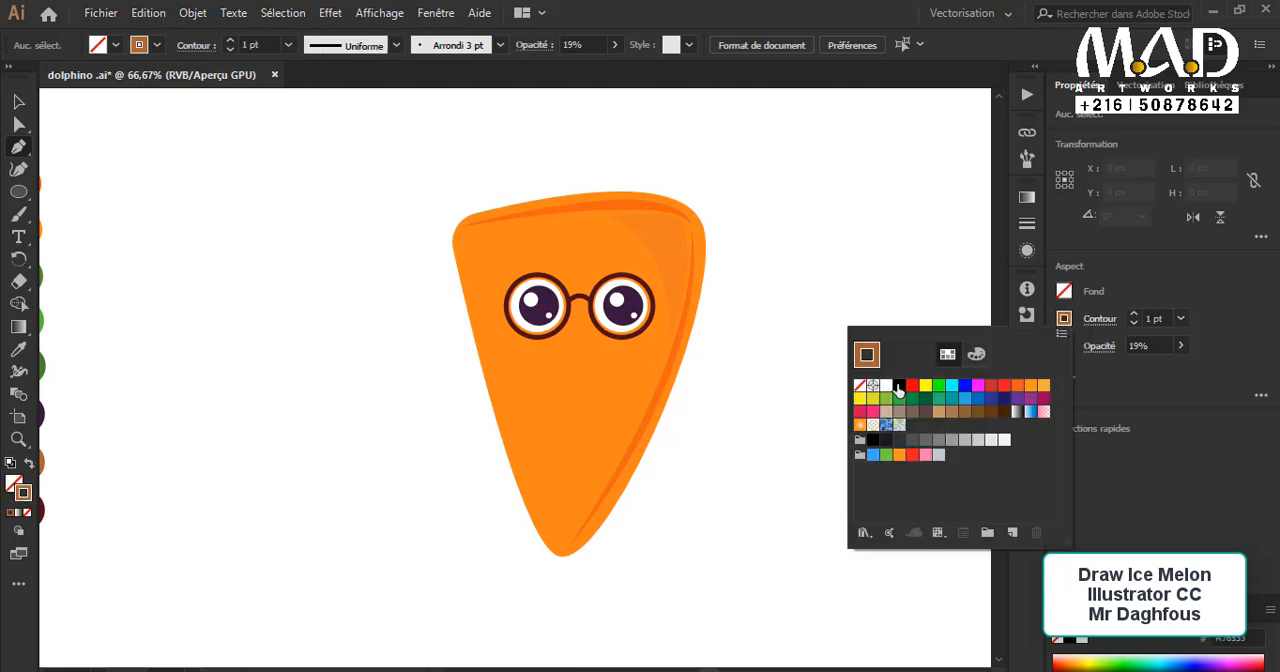
pyautogui.click(900, 388)
pyautogui.click(26, 109)
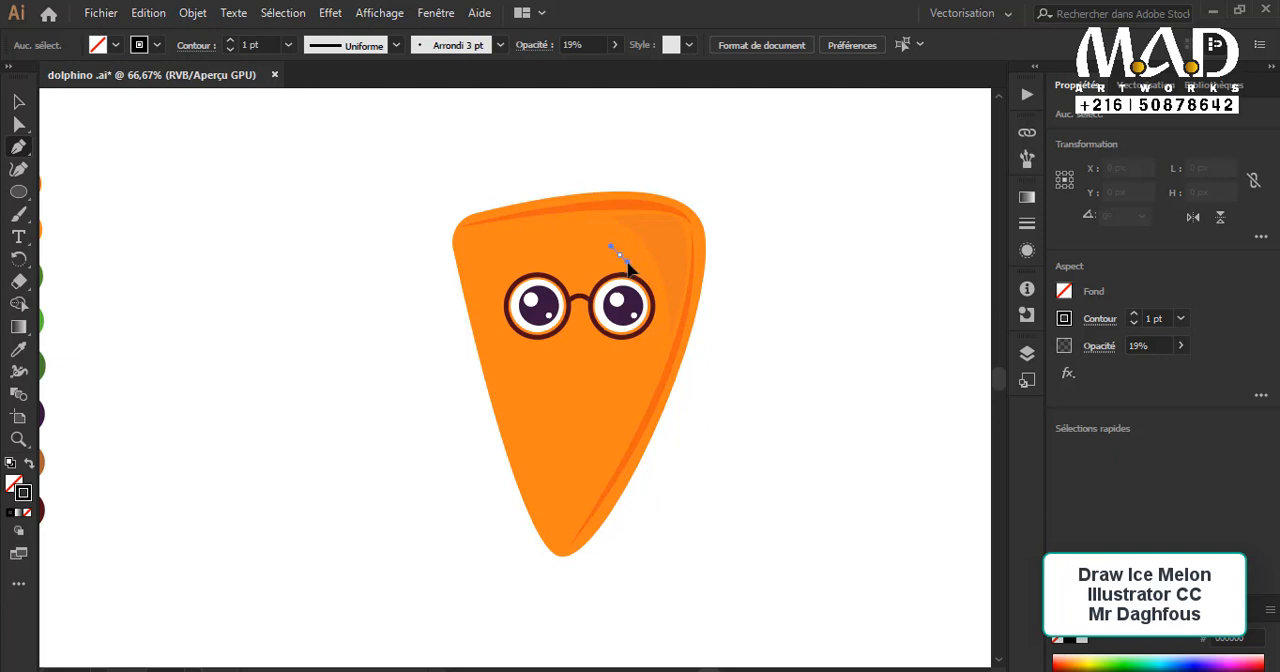
pyautogui.click(628, 264)
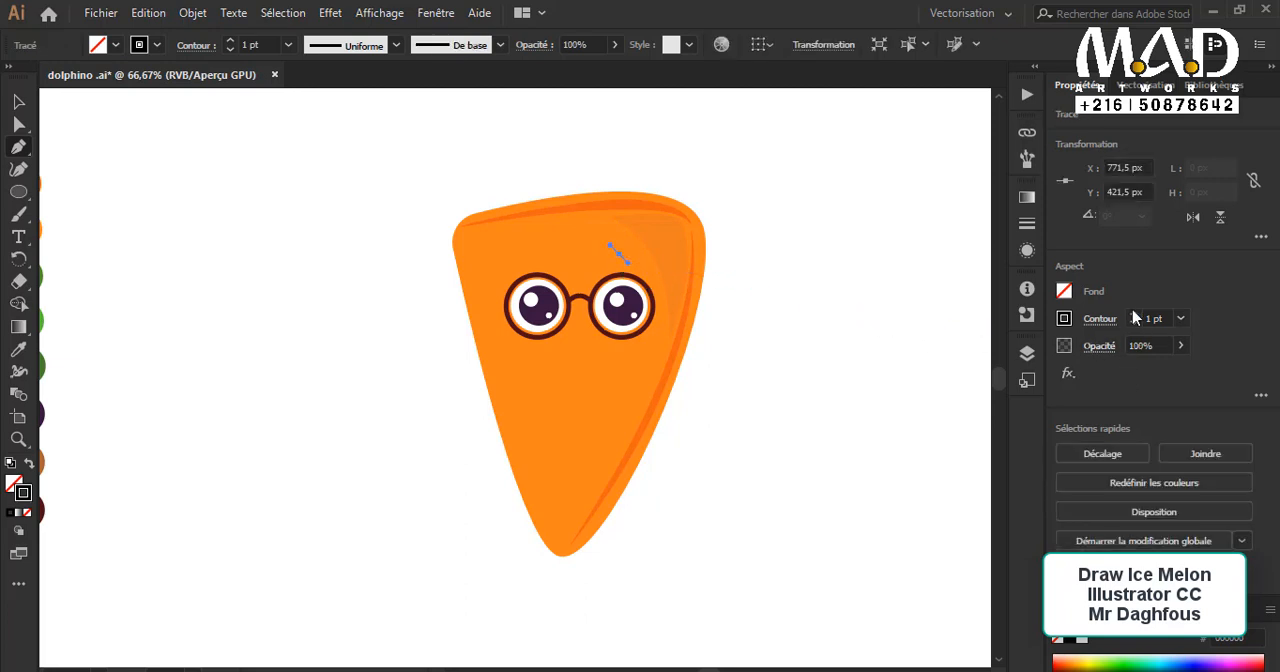
pyautogui.press('v')
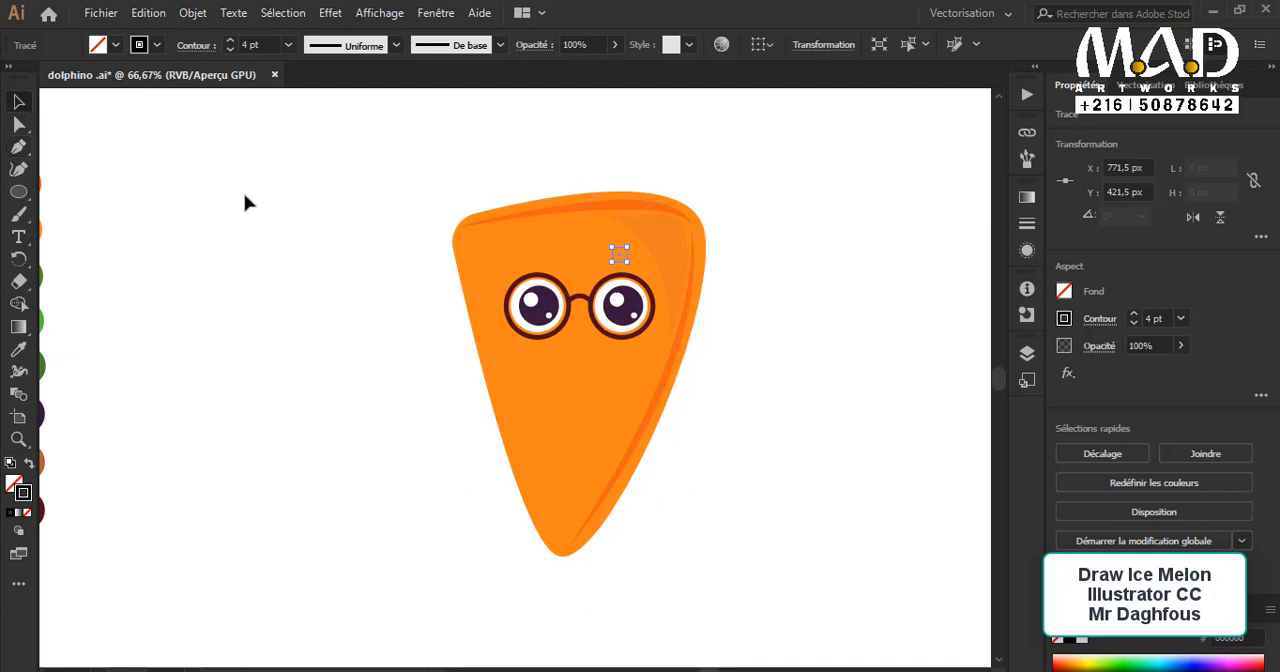
# Step: Delete the tiny eyebrow path above the right eye
pyautogui.click(246, 200)
pyautogui.click(620, 258)
pyautogui.click(831, 337)
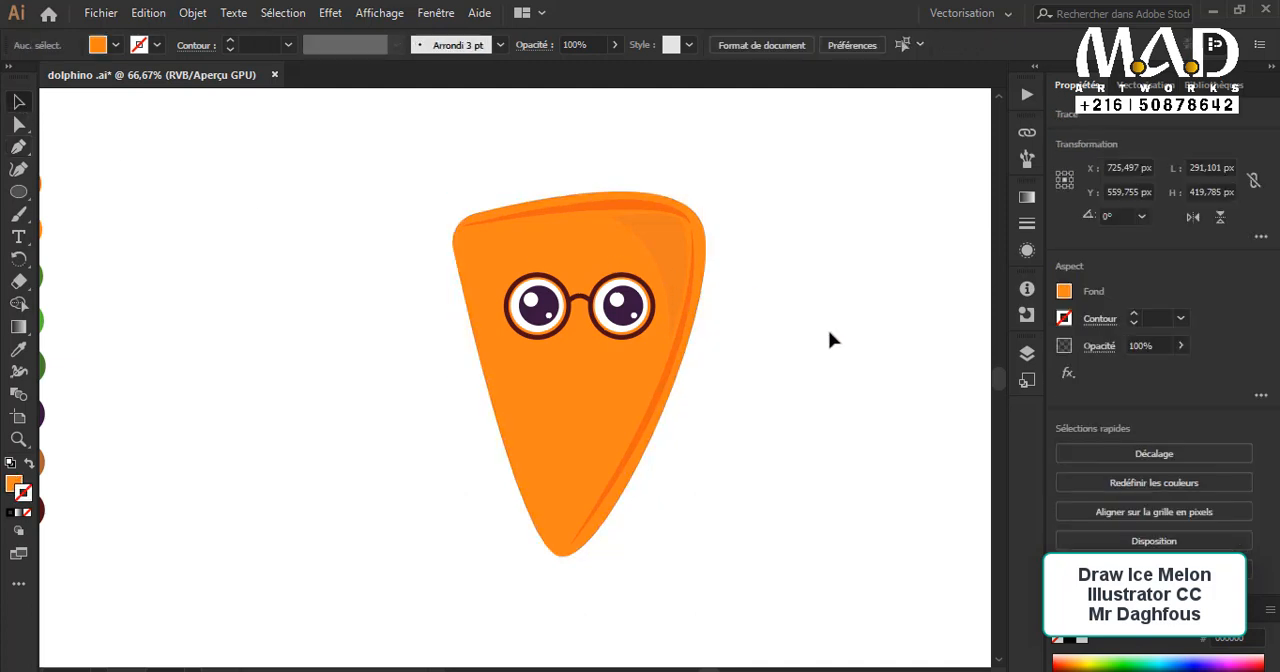
pyautogui.scroll(1, 656, 280)
pyautogui.moveTo(491, 361); pyautogui.dragTo(474, 249)
pyautogui.click(446, 229)
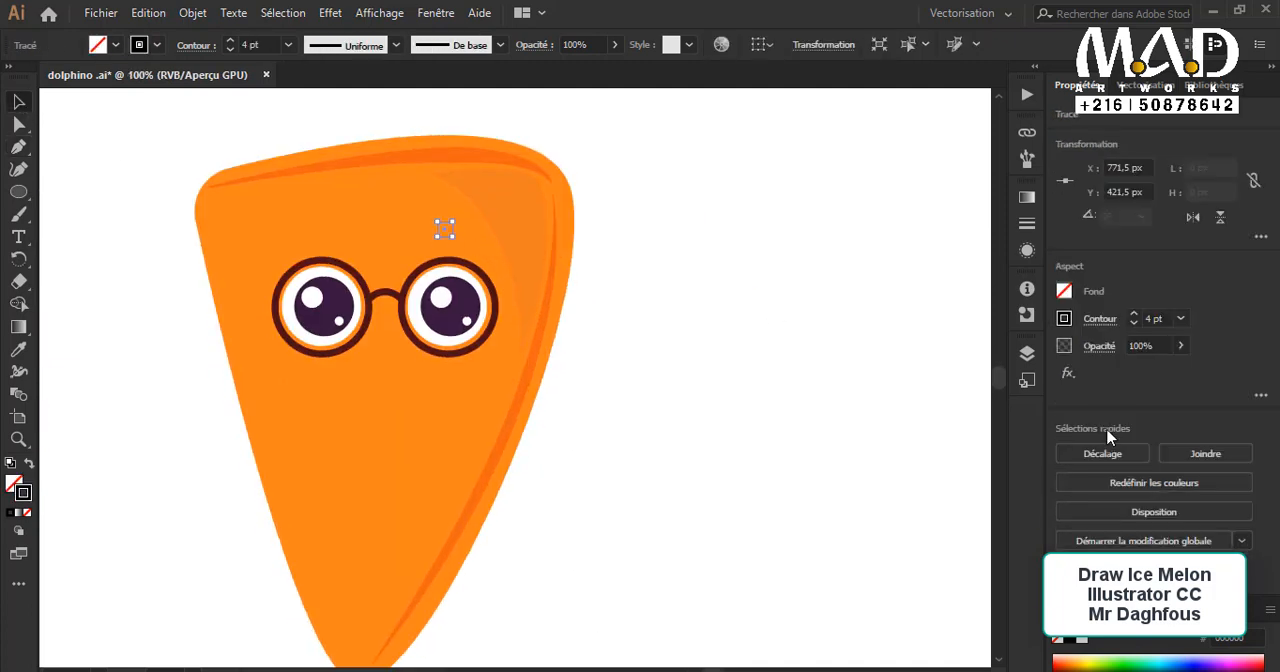
pyautogui.press('Delete')
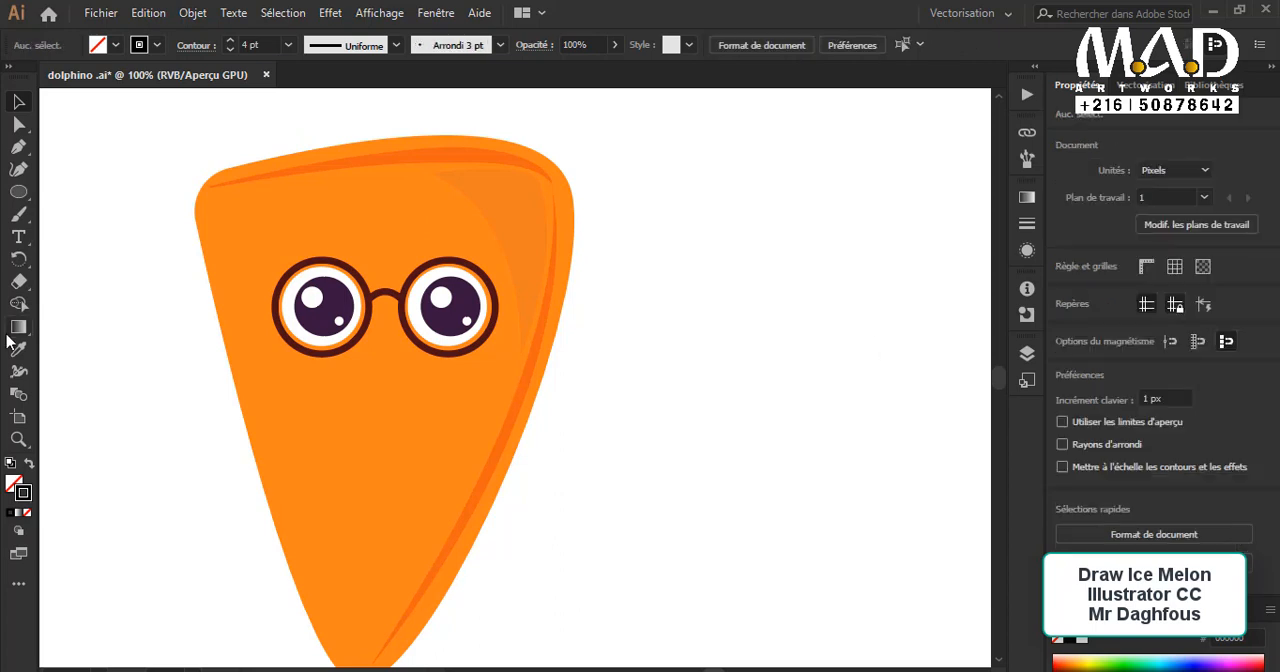
# Step: Draw a curved eyebrow about 15 × 15 px above the right eye with the Pen tool, using a black 4 pt stroke and no fill
pyautogui.scroll(-1, 223, 320)
pyautogui.press('p')
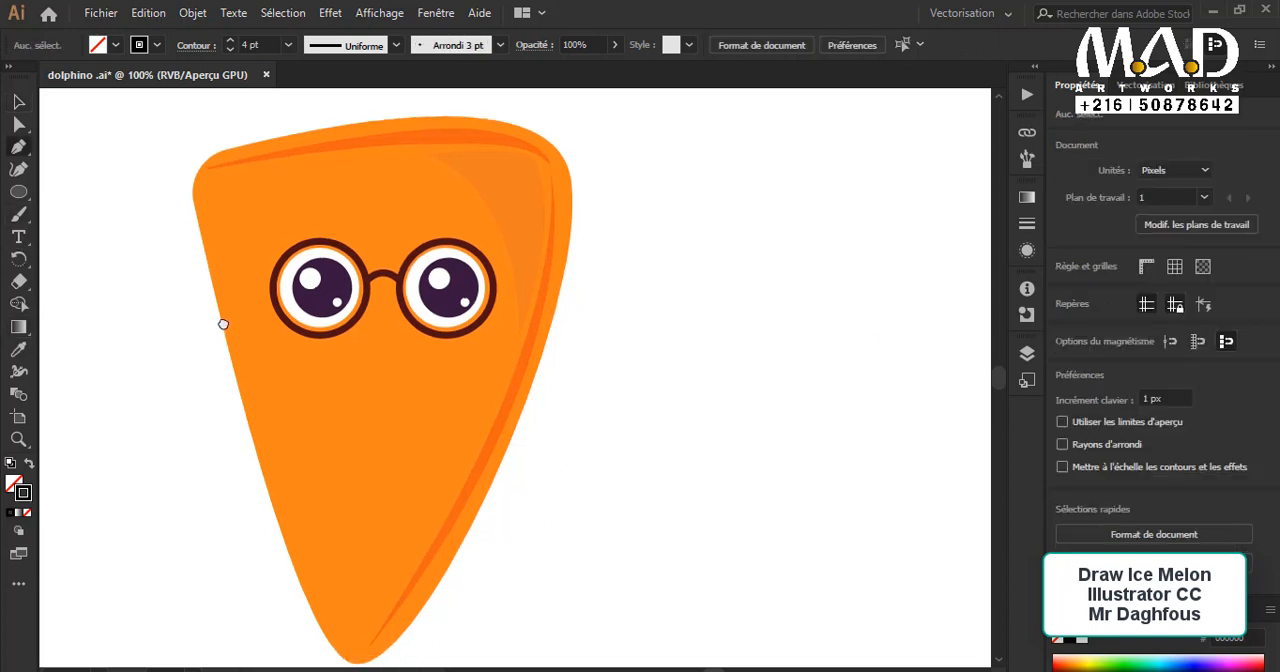
pyautogui.click(444, 205)
pyautogui.moveTo(482, 258); pyautogui.dragTo(482, 241)
pyautogui.click(18, 101)
pyautogui.click(646, 314)
pyautogui.click(586, 328)
# Step: Copy the right eyebrow above the left eye and reflect the copy so it curves the opposite way
pyautogui.click(472, 227)
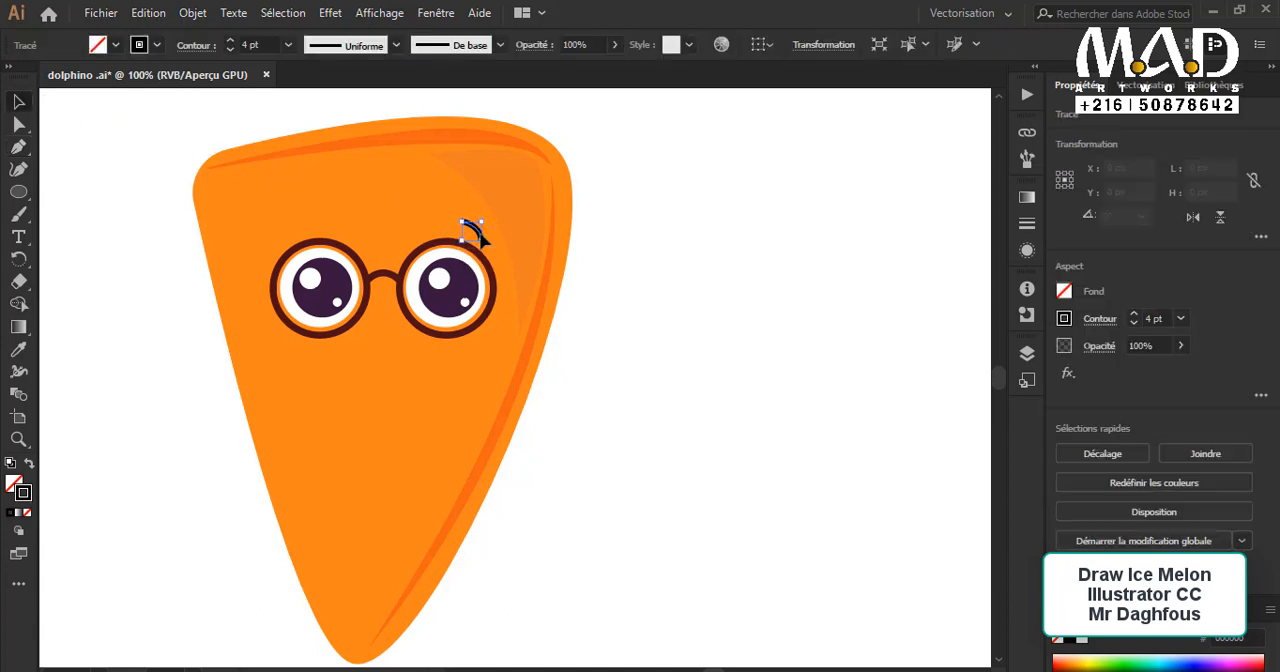
pyautogui.moveTo(302, 234); pyautogui.dragTo(287, 227)
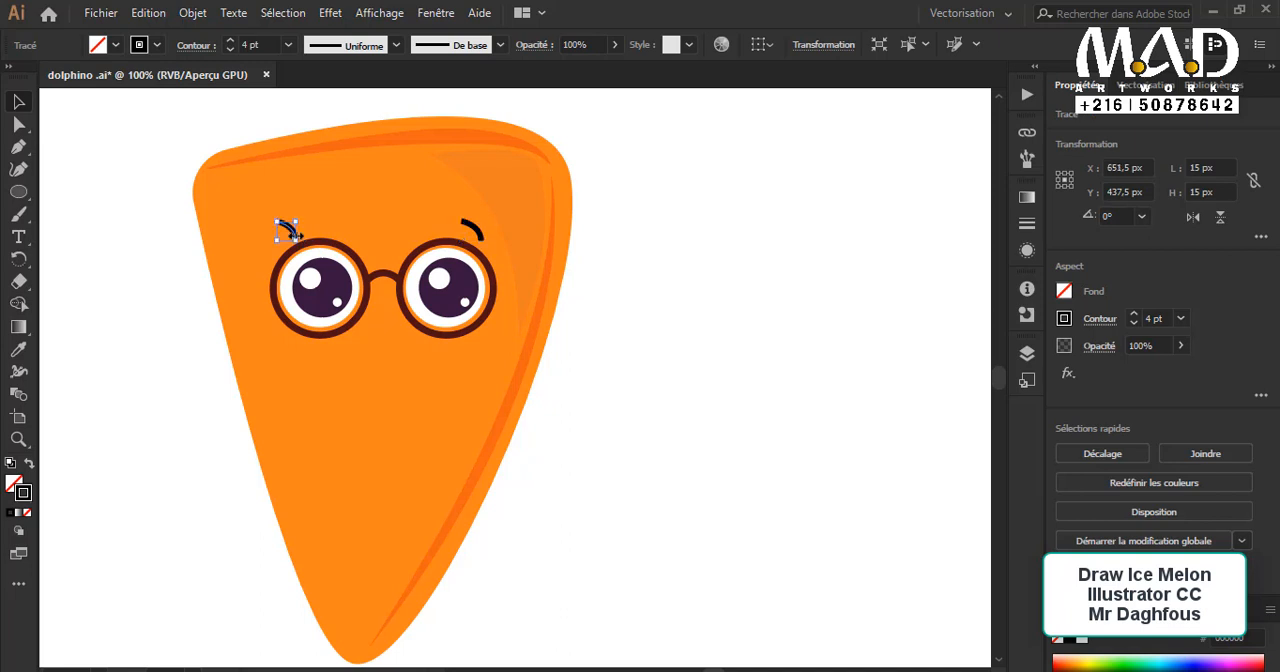
pyautogui.rightClick(287, 227)
pyautogui.moveTo(456, 524)
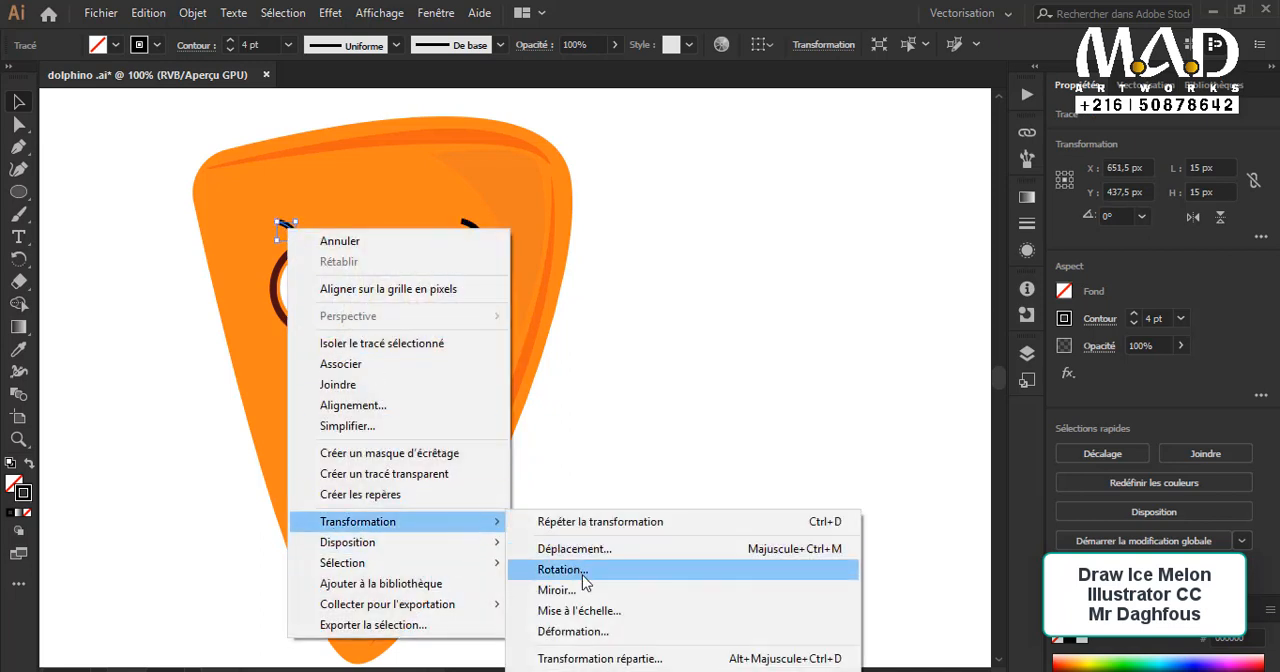
pyautogui.click(586, 592)
pyautogui.click(808, 494)
pyautogui.click(636, 492)
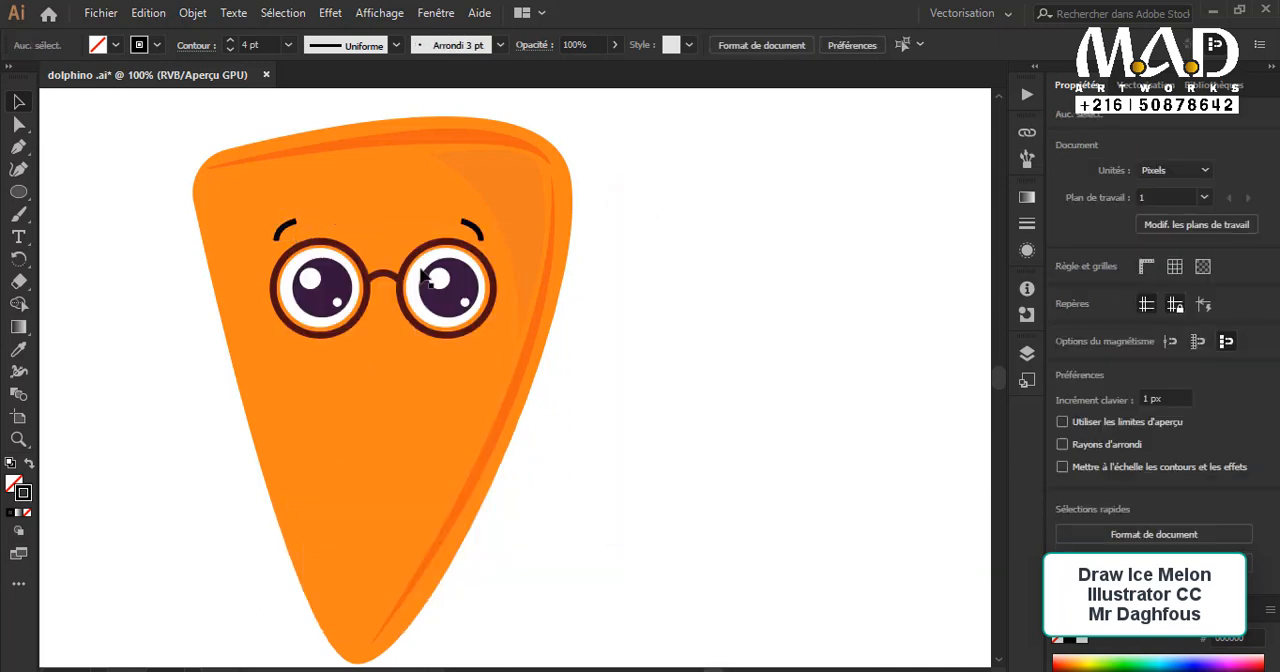
# Step: Move the left eyebrow down 5 px, closer to the glasses
pyautogui.click(288, 229)
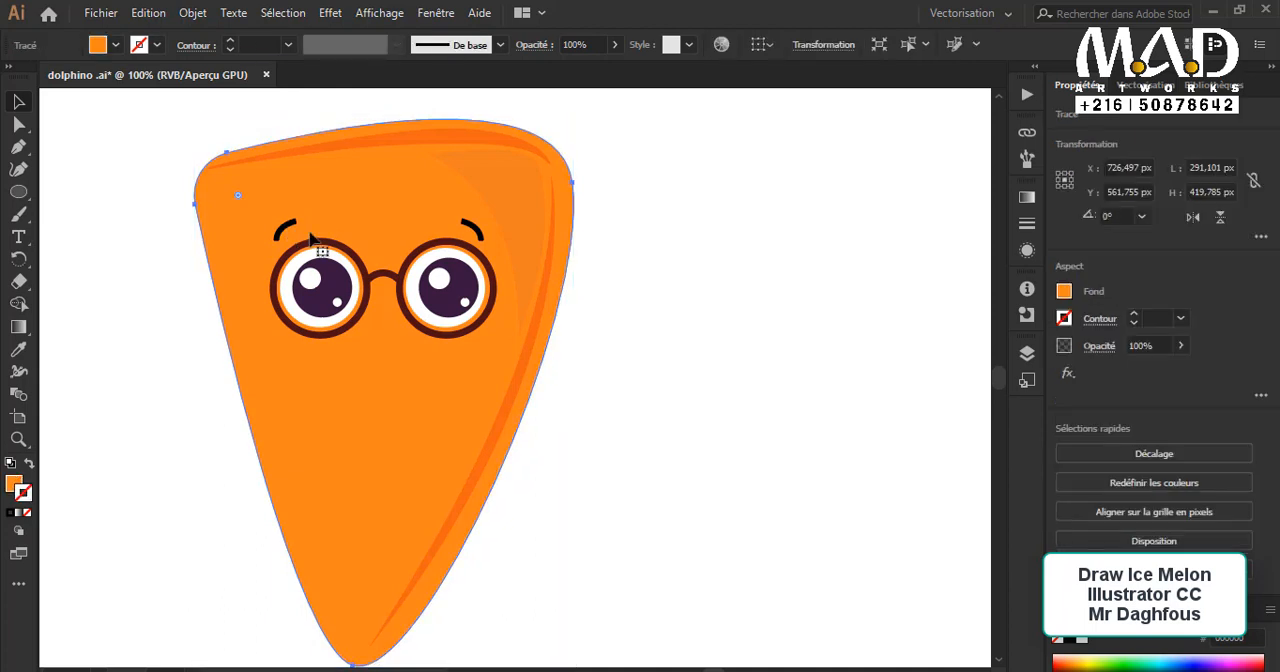
pyautogui.click(127, 231)
pyautogui.click(290, 227)
pyautogui.click(286, 230)
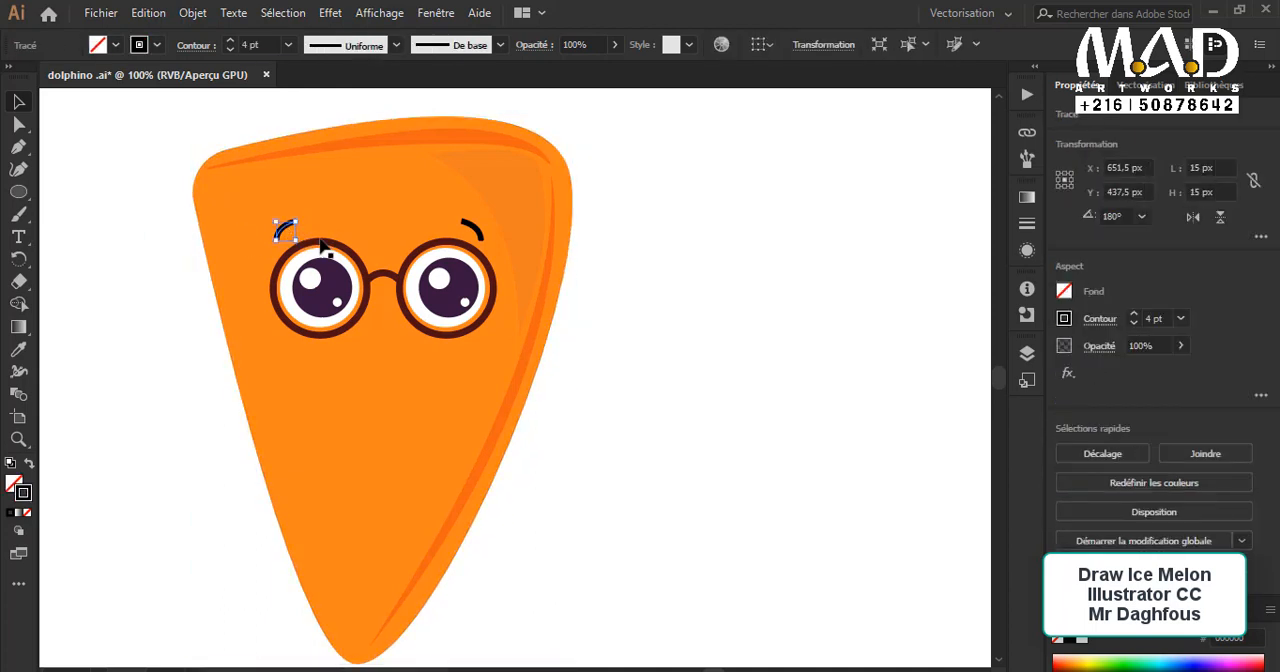
pyautogui.press('Down')
pyautogui.press('Down')
pyautogui.press('Down')
pyautogui.press('Down')
pyautogui.press('Down')
pyautogui.press('Down')
pyautogui.moveTo(320, 246); pyautogui.dragTo(409, 229)
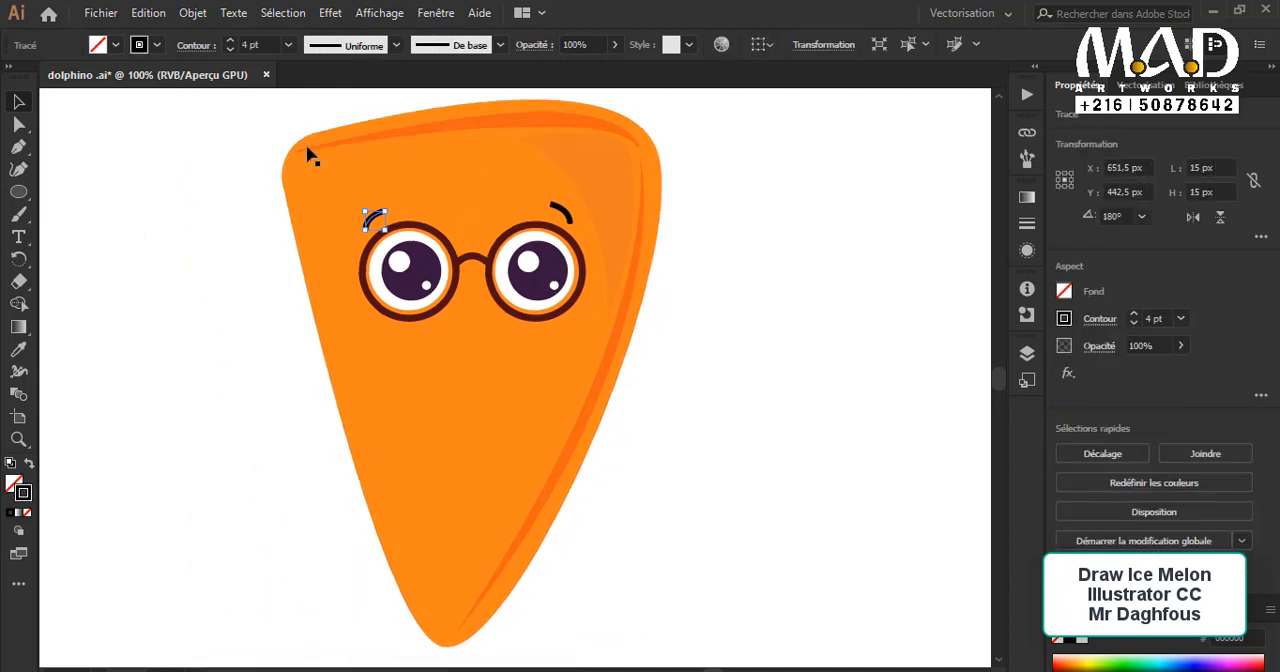
# Step: Change the fill of the translucent shape in the body's upper-right corner to white
pyautogui.click(596, 192)
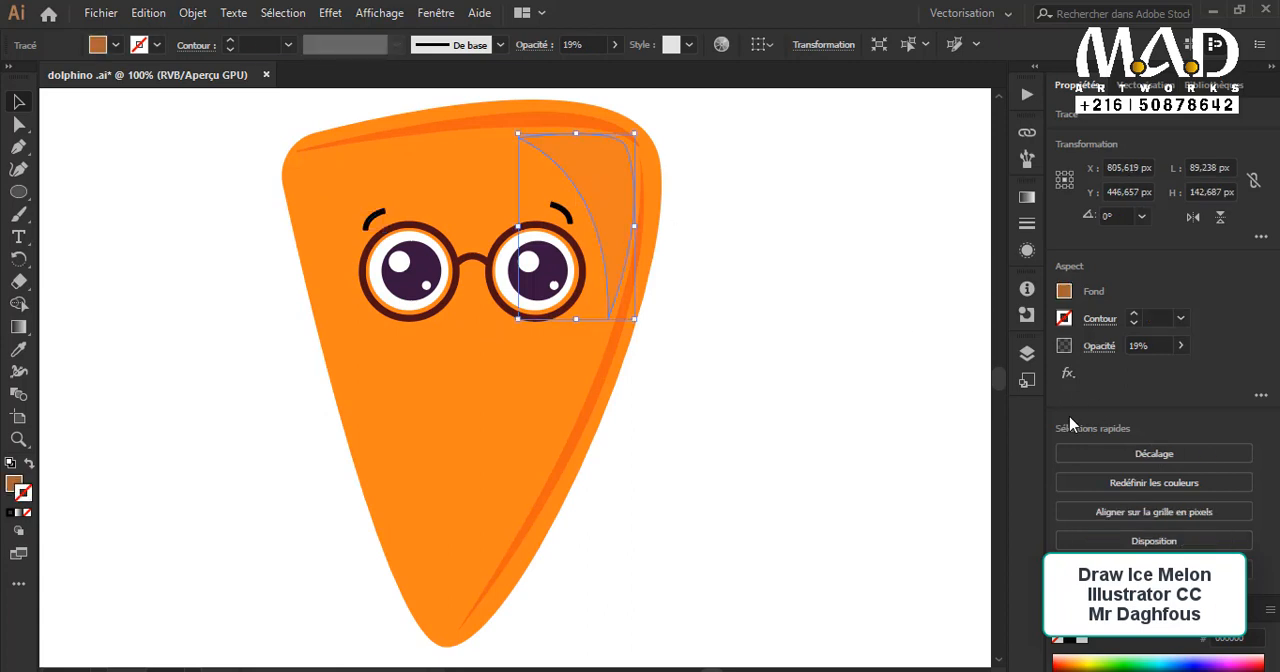
pyautogui.click(1064, 291)
pyautogui.click(886, 358)
pyautogui.click(240, 200)
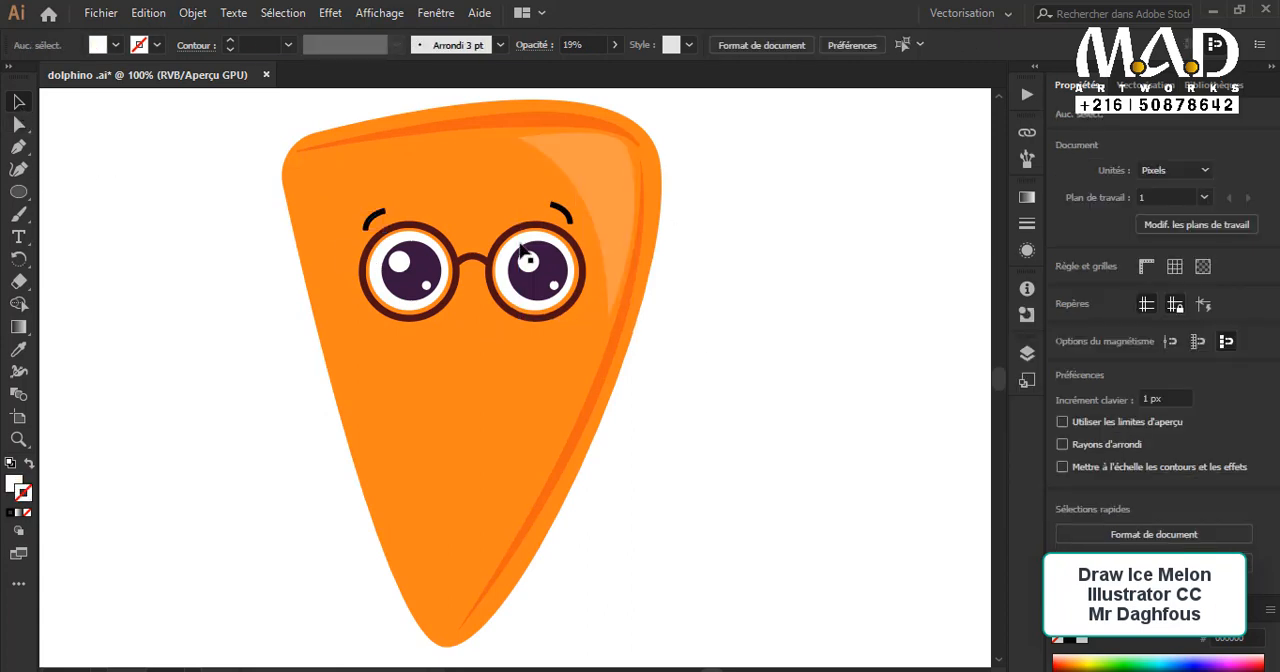
pyautogui.click(626, 209)
pyautogui.click(739, 405)
# Step: Place a copy of the left eyebrow below the glasses, centred at about X 720.5 px, Y 555.5 px, for the mouth
pyautogui.press('p')
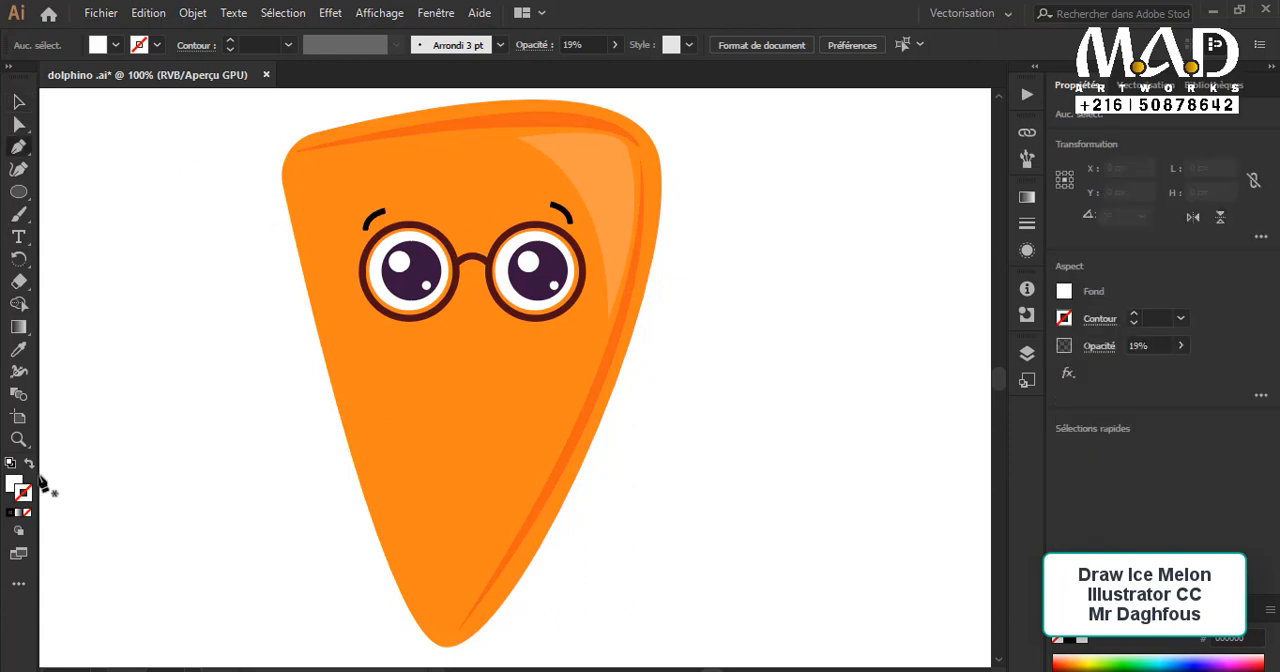
pyautogui.click(18, 101)
pyautogui.click(373, 216)
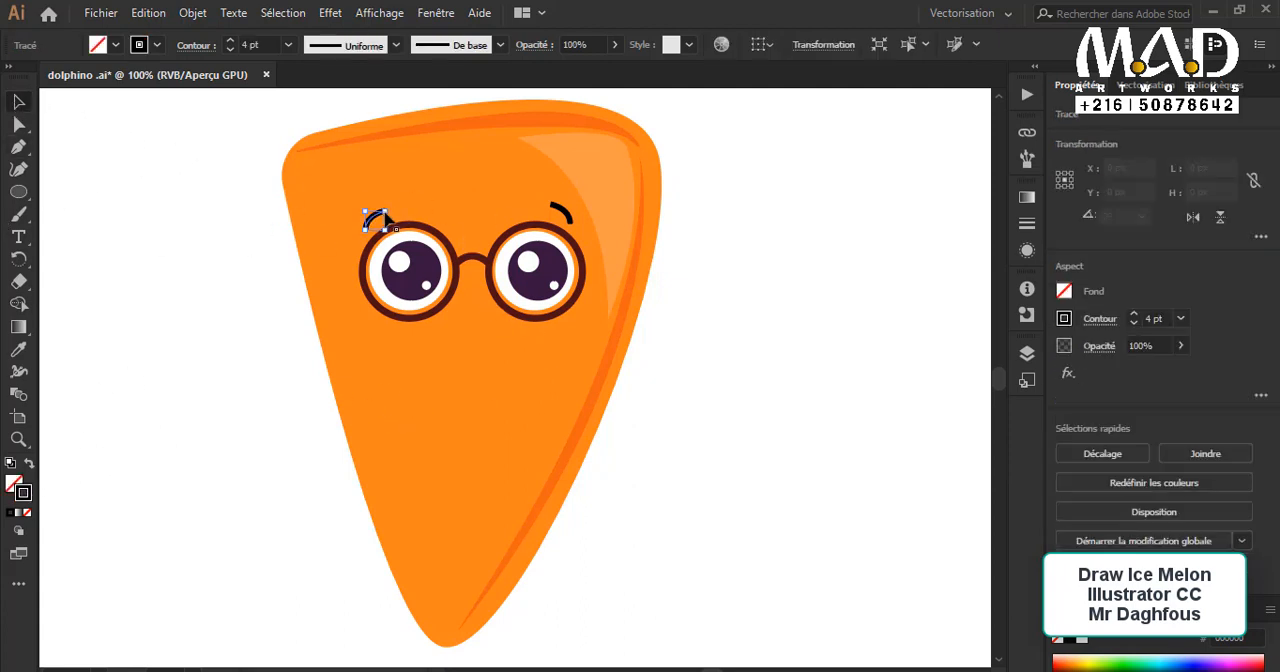
pyautogui.hotkey('ctrl', '+')
pyautogui.moveTo(411, 251); pyautogui.dragTo(350, 220)
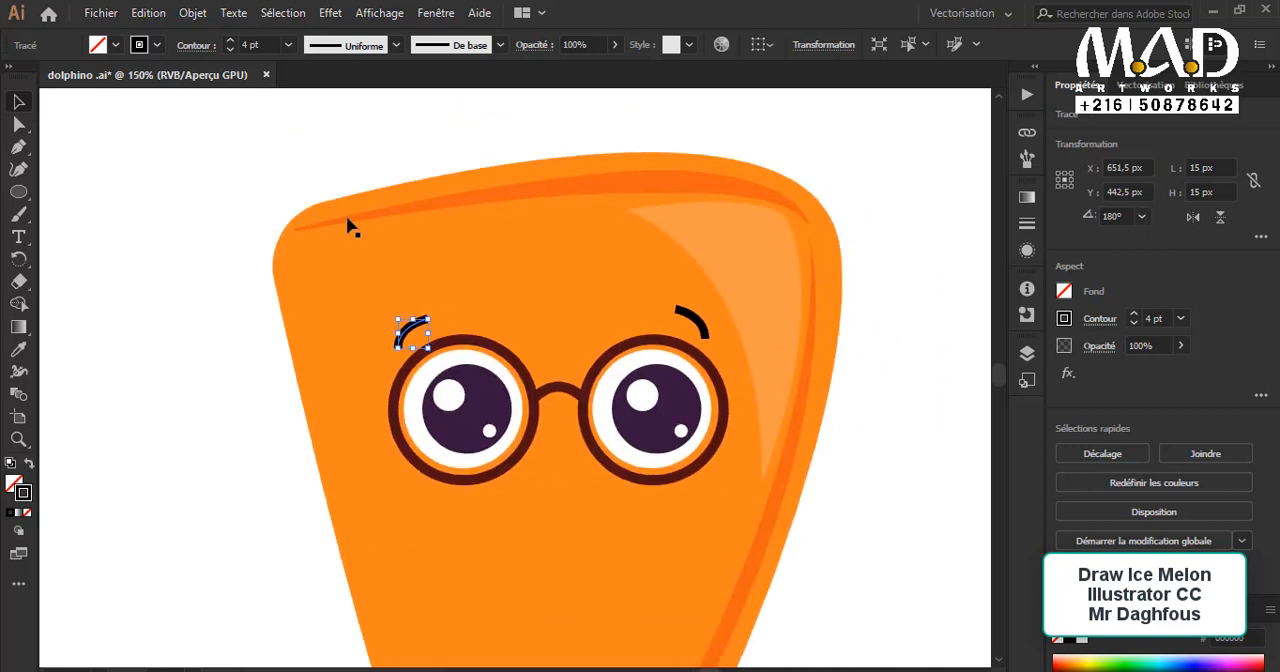
pyautogui.moveTo(426, 326); pyautogui.dragTo(280, 136)
pyautogui.moveTo(405, 388); pyautogui.dragTo(412, 362)
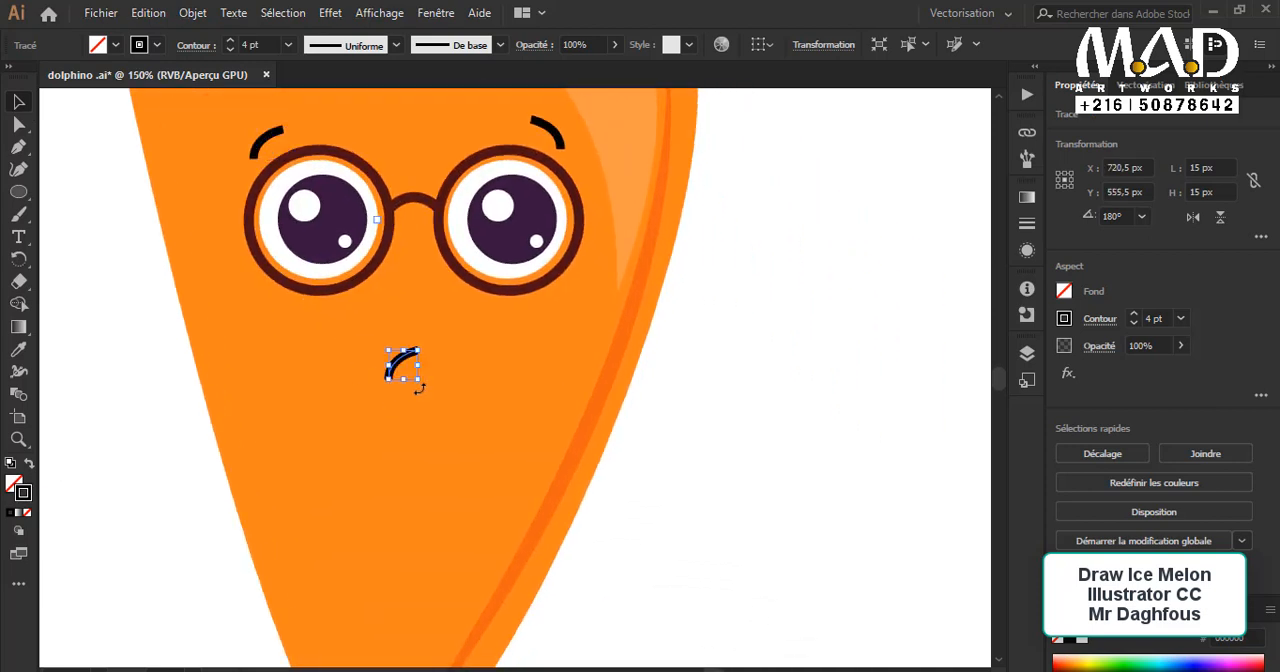
# Step: Rotate and widen the copied eyebrow curve below the glasses into an upturned smile
pyautogui.moveTo(435, 304); pyautogui.dragTo(438, 348)
pyautogui.hotkey('ctrl', 'z')
pyautogui.click(430, 376)
pyautogui.click(707, 437)
pyautogui.scroll(1, 707, 435)
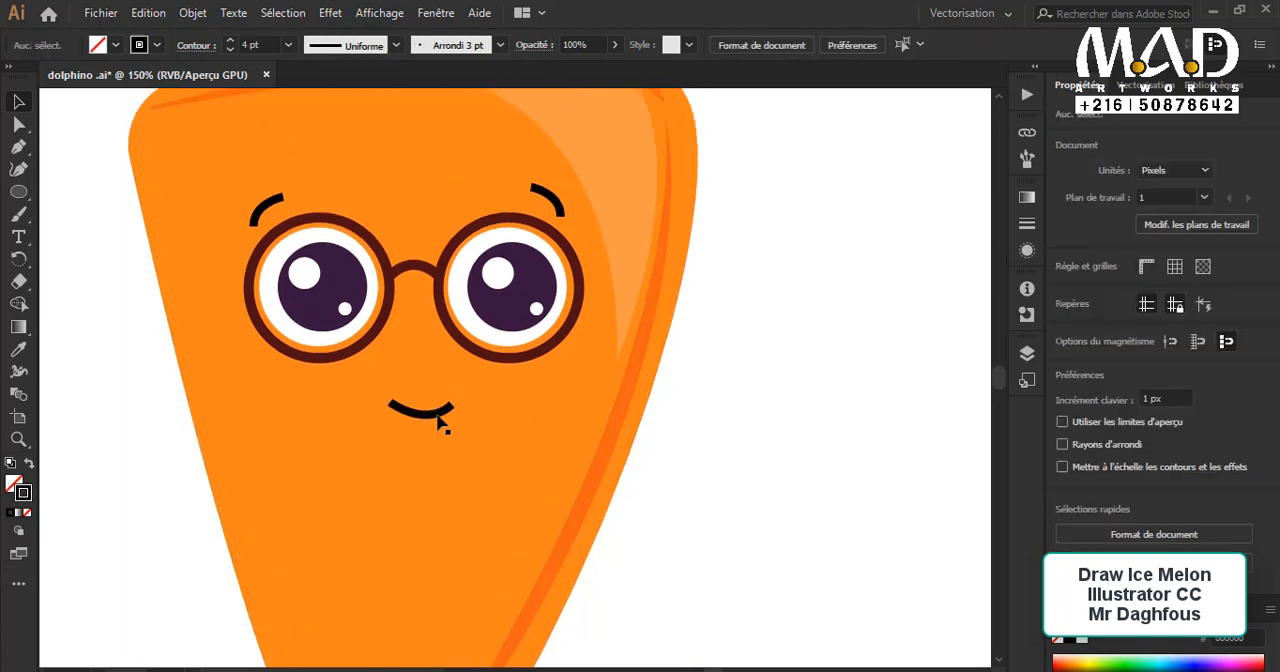
# Step: Shift the smile slightly left to sit centred under the bridge of the glasses
pyautogui.moveTo(438, 417); pyautogui.dragTo(427, 416)
pyautogui.hotkey('ctrl', 'z')
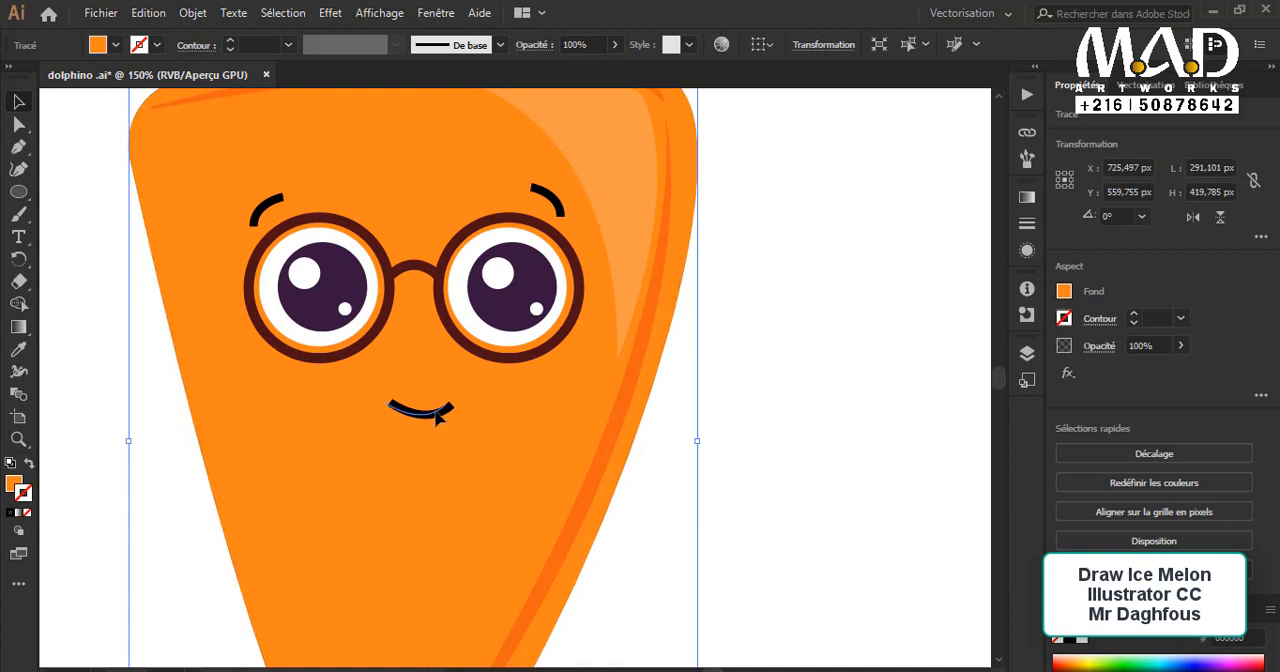
pyautogui.click(708, 466)
pyautogui.scroll(1, 708, 466)
# Step: Place a 66 × 66 px copy of the right glasses ring below it and swap its stroke and fill into a solid dark brown circle
pyautogui.click(572, 388)
pyautogui.click(736, 463)
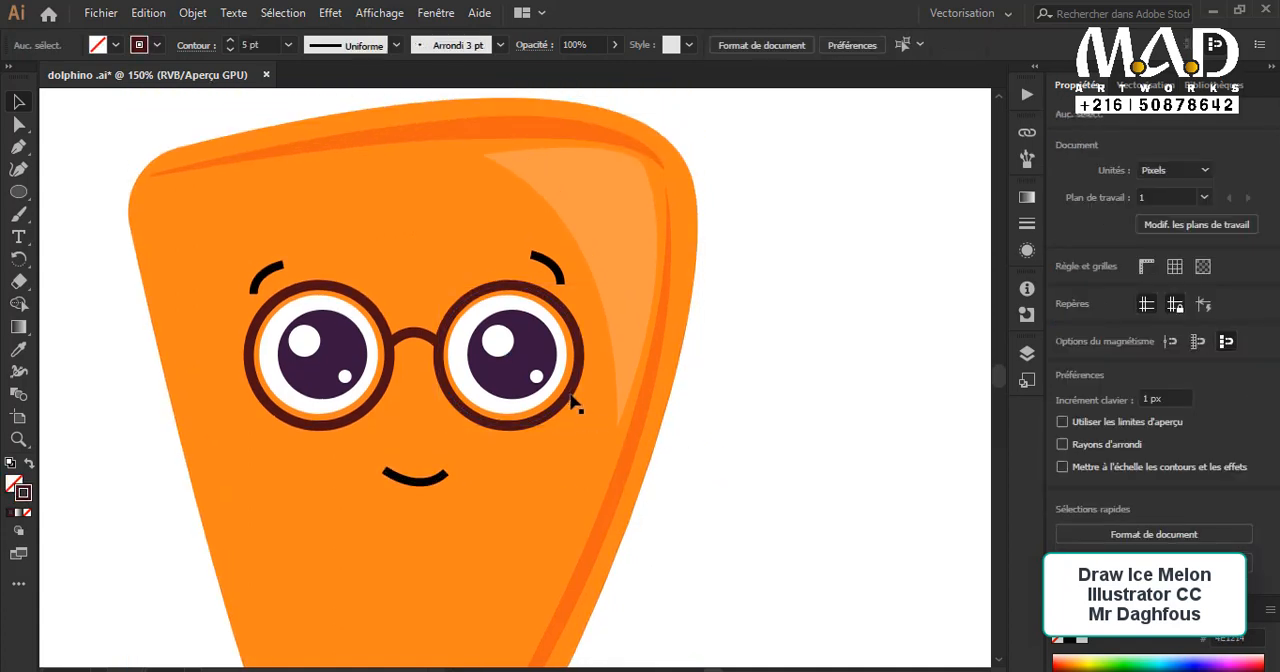
pyautogui.click(570, 395)
pyautogui.moveTo(570, 395); pyautogui.dragTo(573, 599)
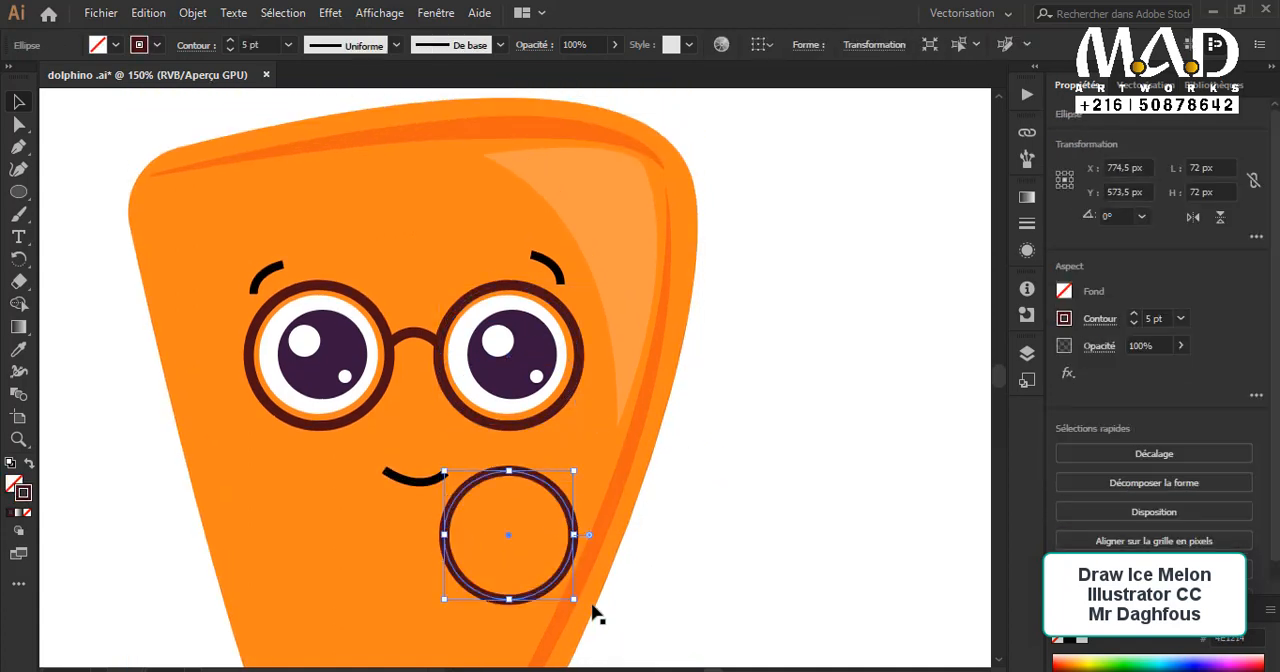
pyautogui.click(36, 464)
pyautogui.scroll(-2, 265, 412)
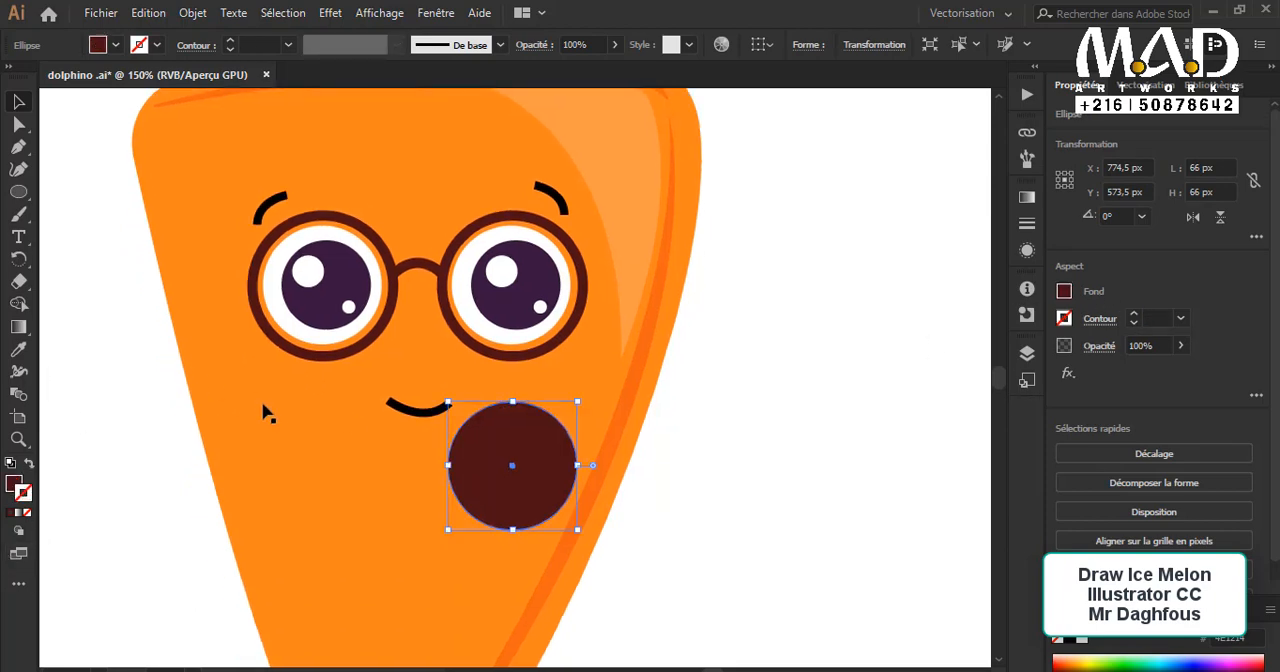
# Step: Recolor the solid dark brown circle light blue
pyautogui.doubleClick(20, 489)
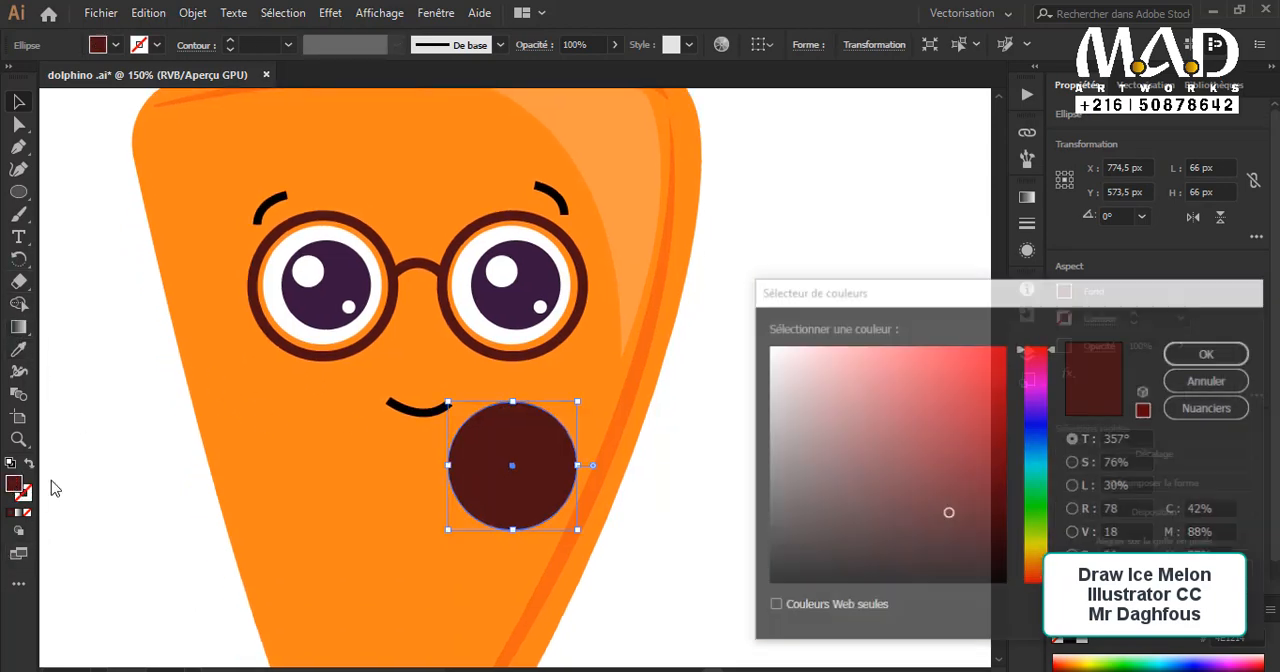
pyautogui.click(769, 502)
pyautogui.click(1040, 452)
pyautogui.moveTo(1040, 449); pyautogui.dragTo(1040, 457)
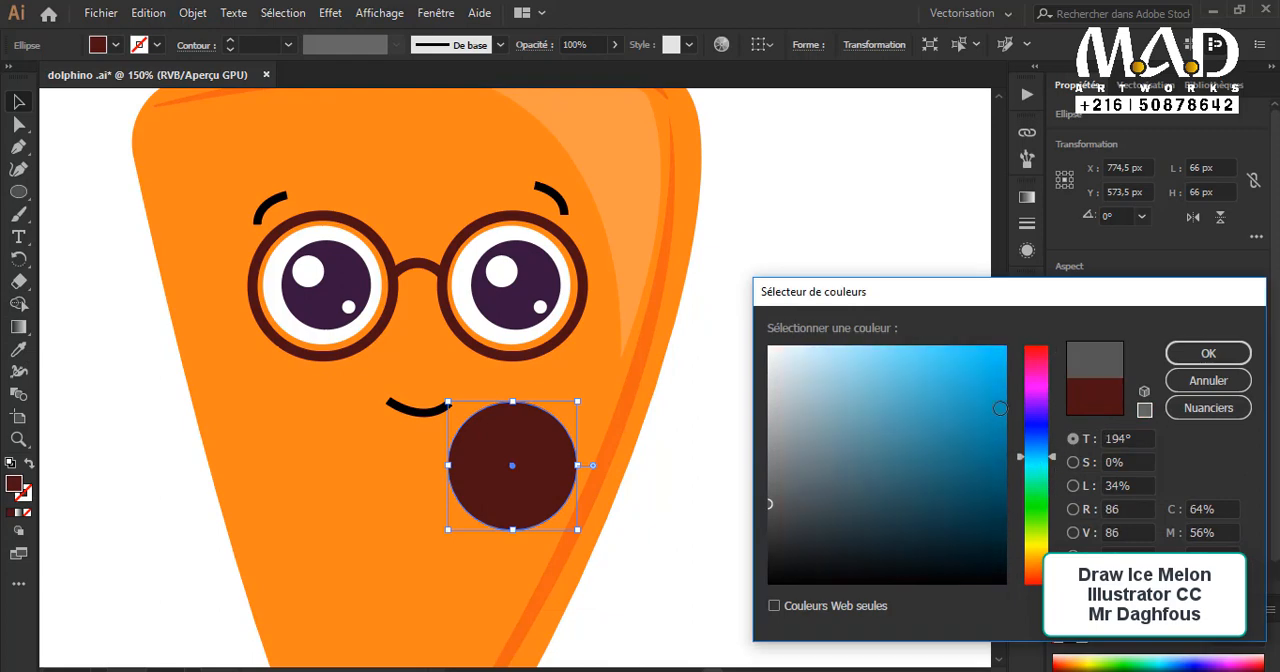
pyautogui.moveTo(996, 403); pyautogui.dragTo(914, 304)
pyautogui.click(1223, 353)
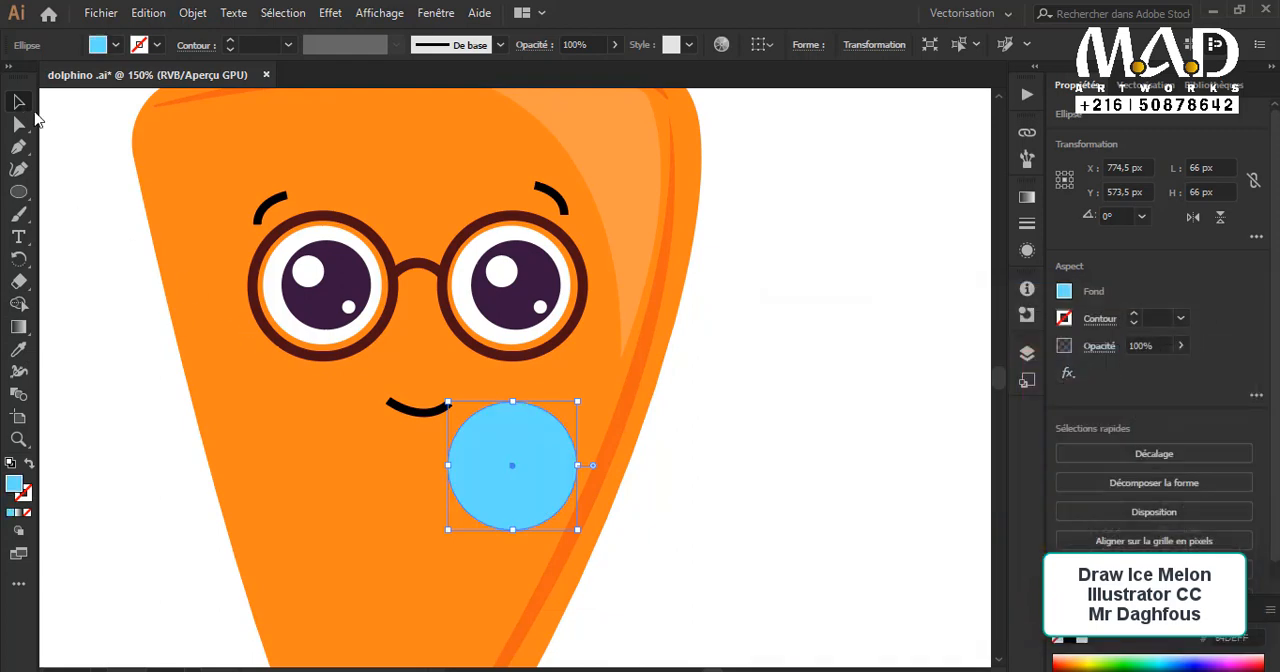
# Step: Place the light blue circle inside the right glasses ring, behind the white of the eye
pyautogui.click(708, 556)
pyautogui.moveTo(512, 493); pyautogui.dragTo(529, 315)
pyautogui.click(760, 479)
pyautogui.scroll(2, 760, 479)
pyautogui.scroll(1, 640, 530)
pyautogui.moveTo(497, 437); pyautogui.dragTo(614, 457)
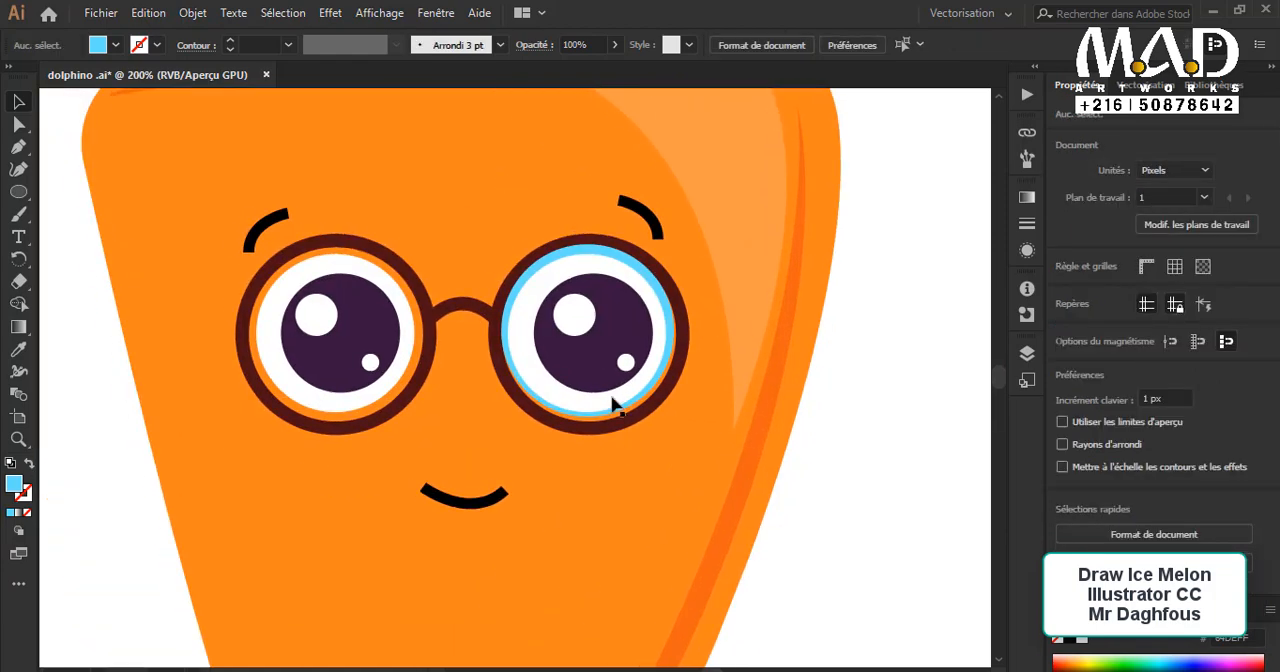
# Step: Try enlarging the white circle of the right eye to about 62.5 × 62.5 px
pyautogui.click(614, 401)
pyautogui.click(617, 406)
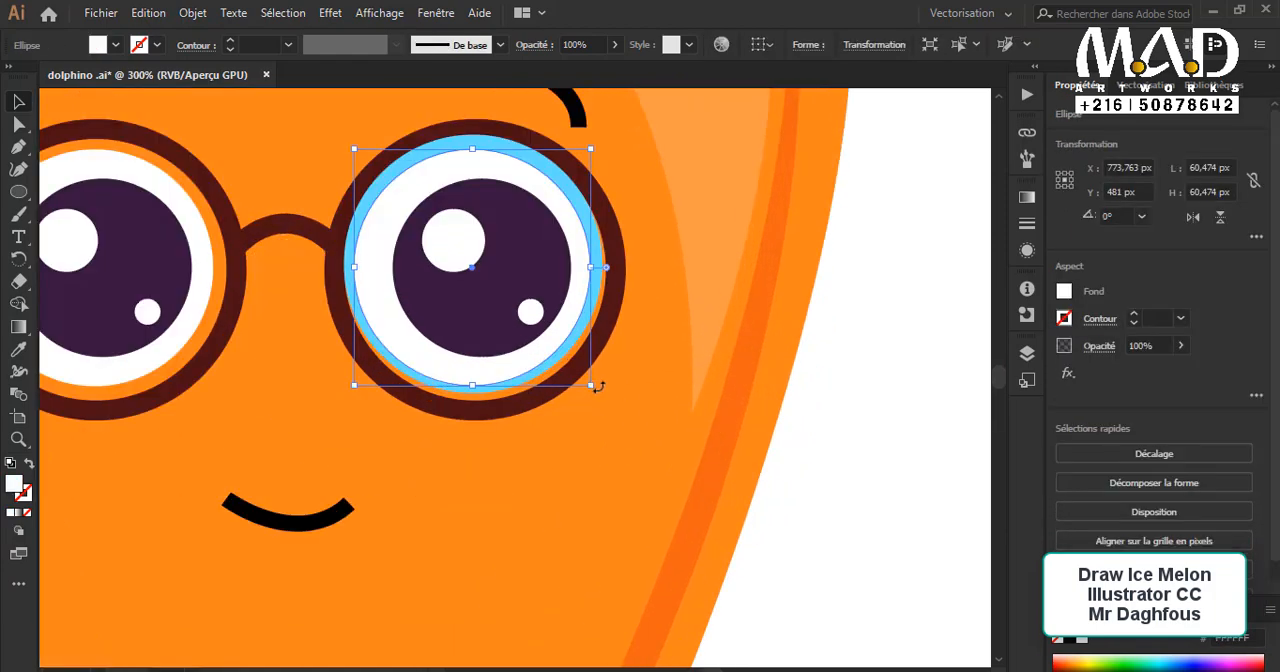
pyautogui.moveTo(593, 386); pyautogui.dragTo(597, 393)
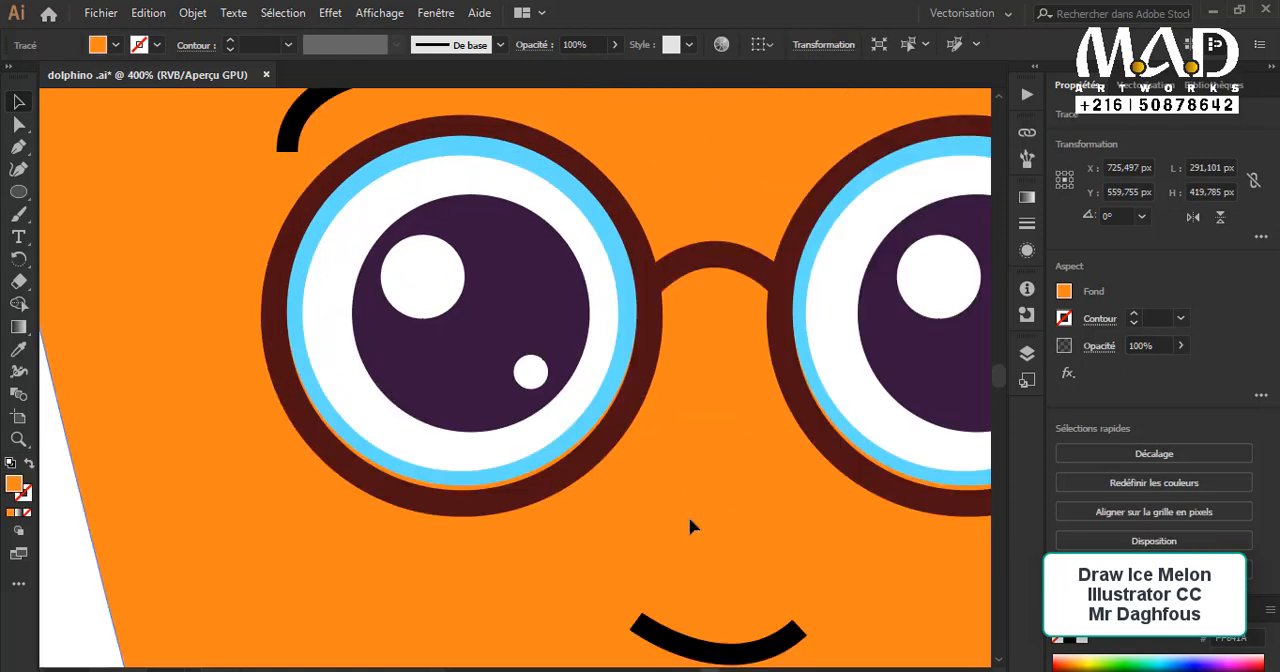
# Step: Fit the light blue circle to the right glasses ring at 67 px and place a copy behind the left eye's white
pyautogui.hotkey('ctrl', '-')
pyautogui.hotkey('ctrl', '-')
pyautogui.hotkey('ctrl', '-')
pyautogui.scroll(4, 689, 519)
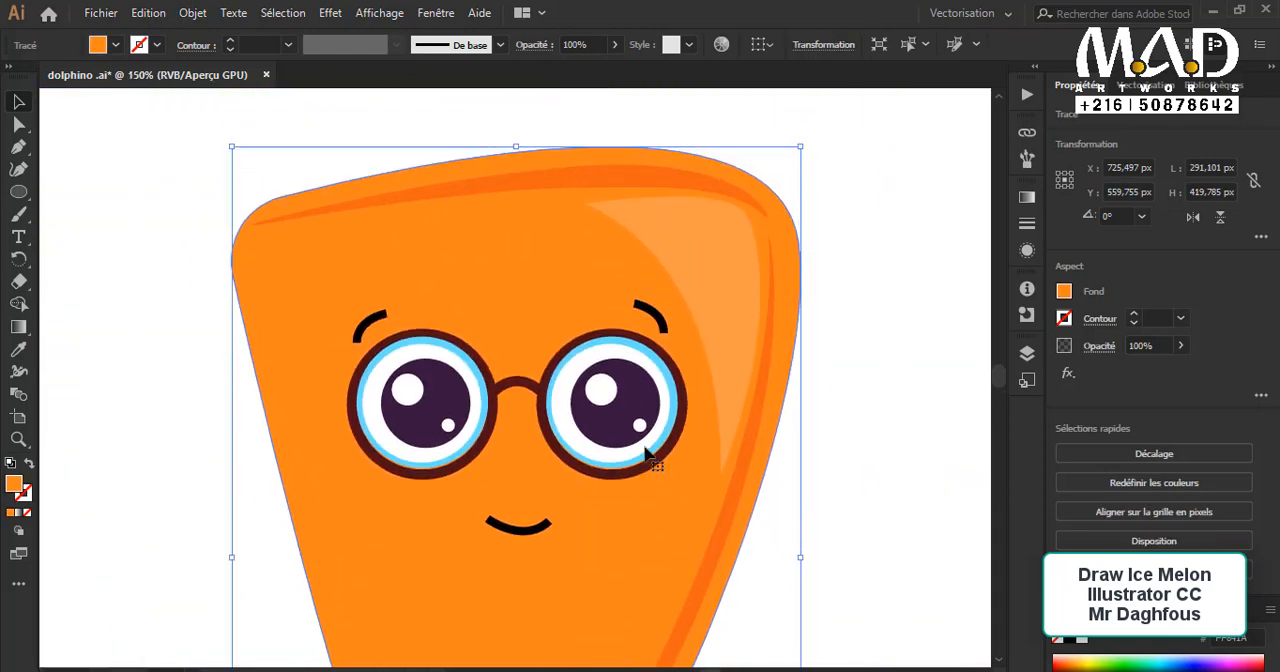
# Step: Cut both light blue lens circles and paste them in front of the eyes in the same position
pyautogui.click(667, 436)
pyautogui.moveTo(579, 483); pyautogui.dragTo(776, 548)
pyautogui.click(743, 425)
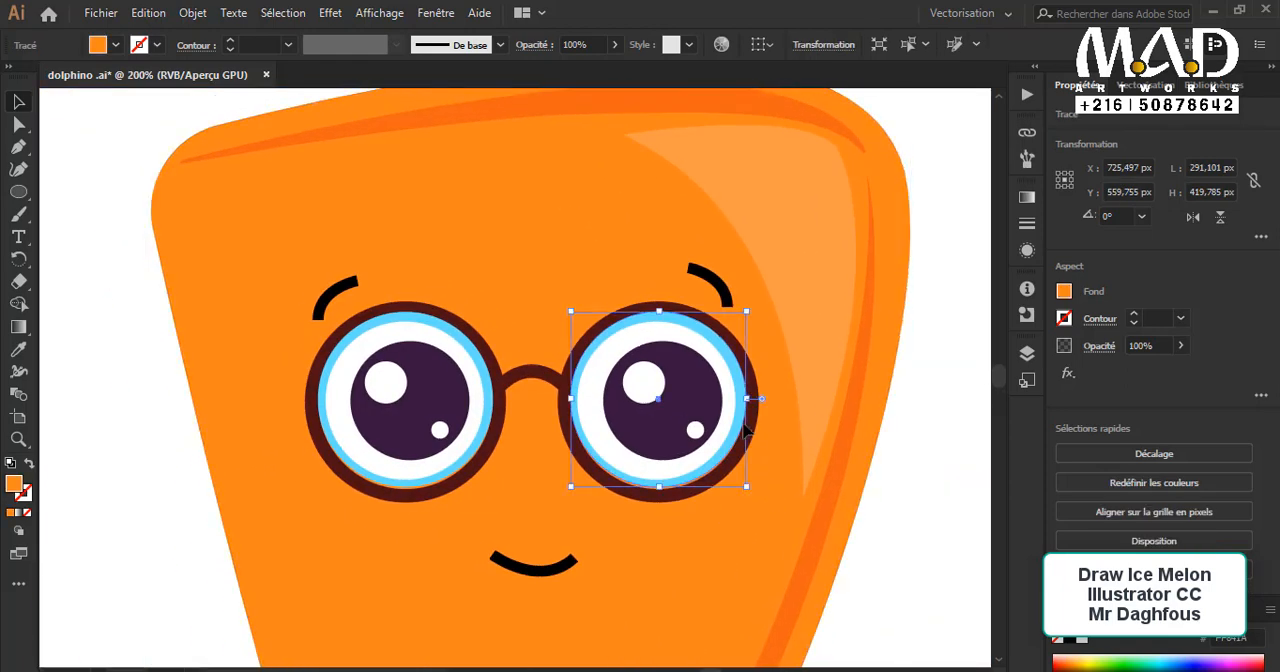
pyautogui.keyDown('shift'); pyautogui.click(503, 408); pyautogui.keyUp('shift')
pyautogui.press('Delete')
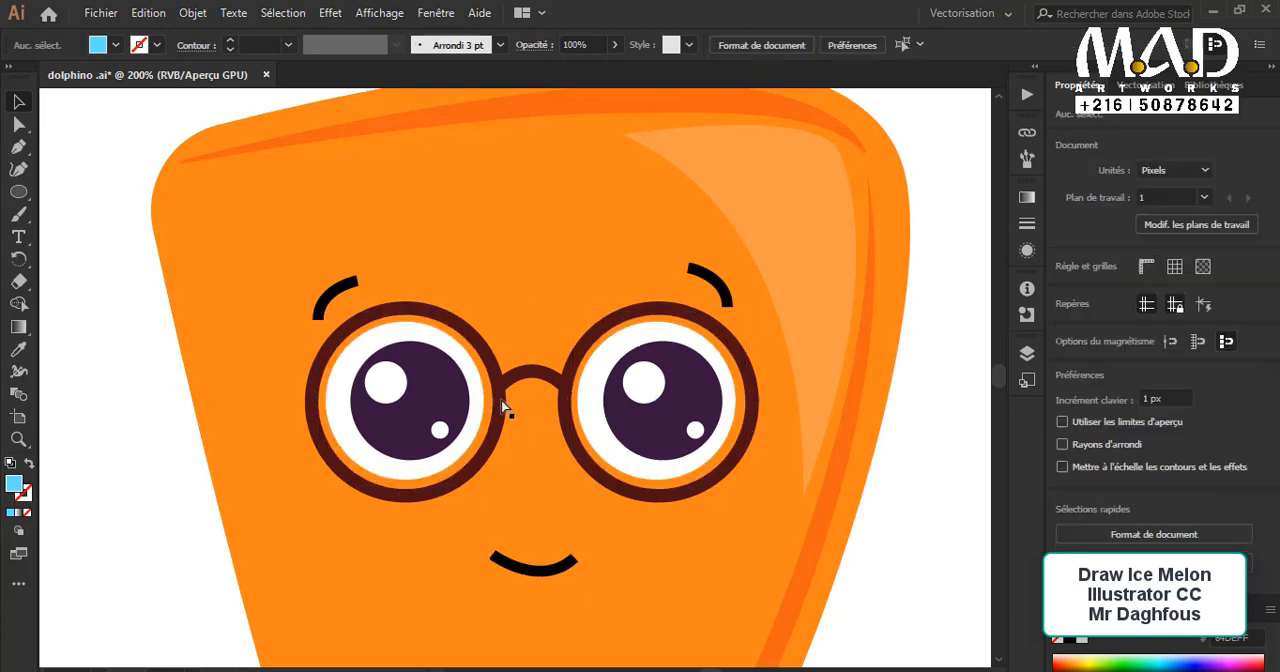
pyautogui.hotkey('ctrl', 'f')
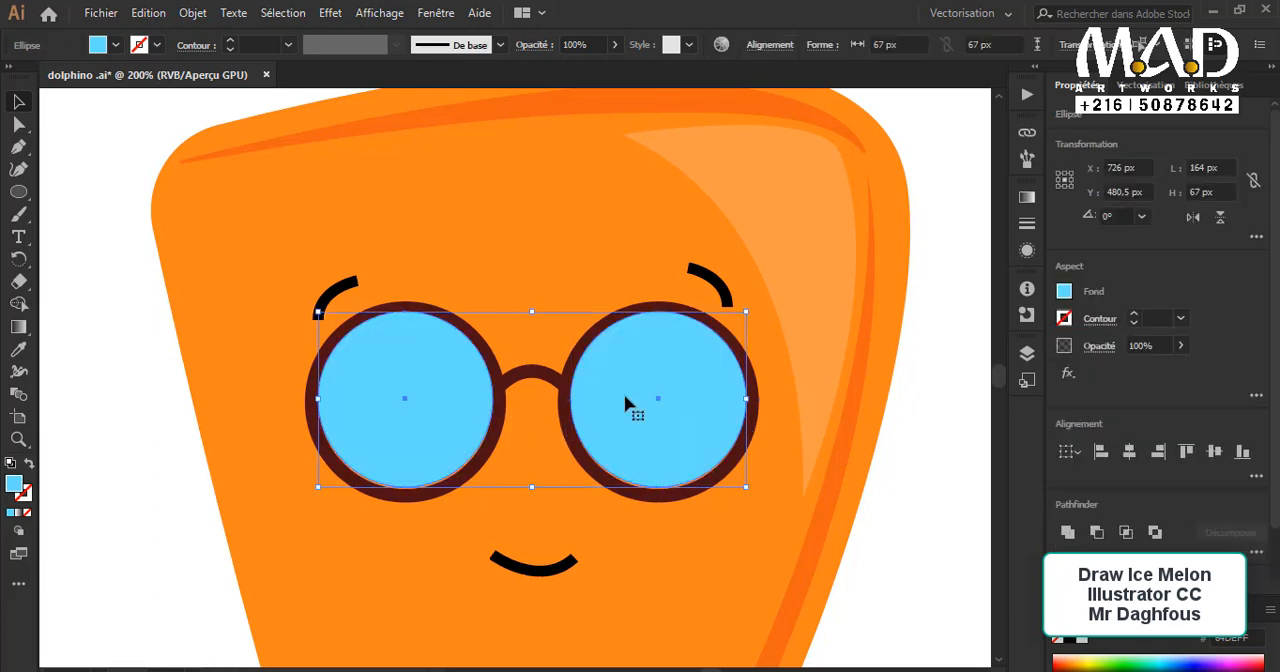
# Step: Reduce the opacity of both light blue lens circles to 39%
pyautogui.click(614, 44)
pyautogui.click(567, 69)
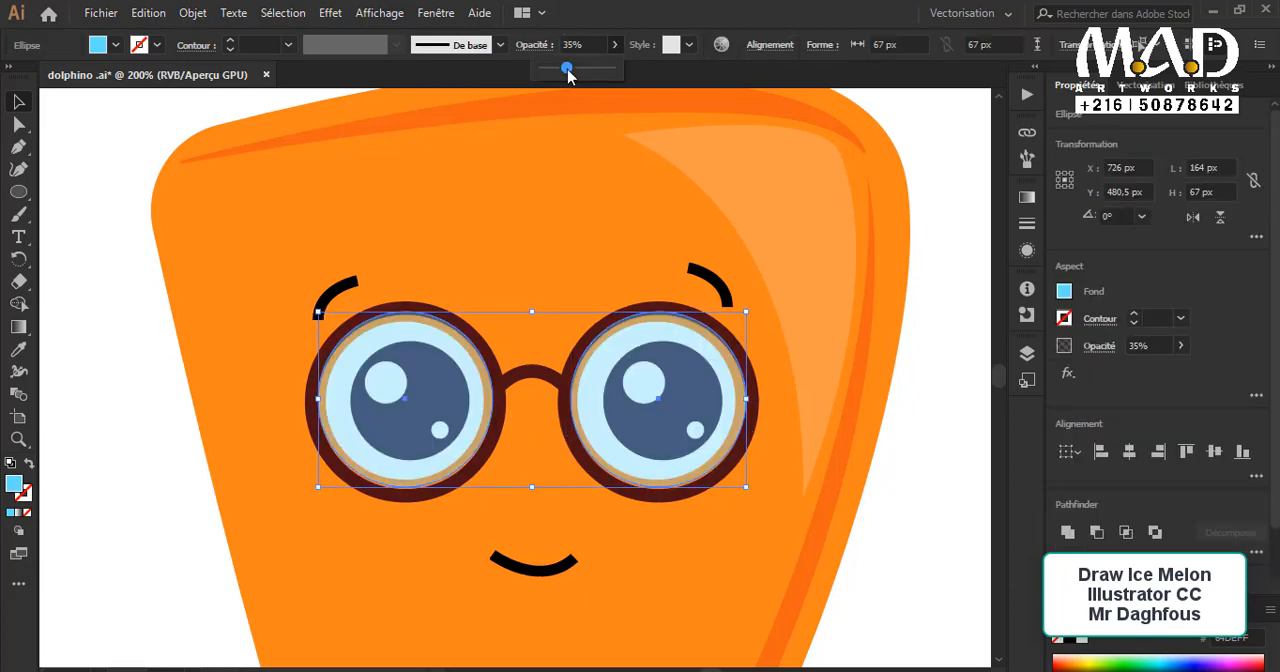
pyautogui.click(925, 446)
pyautogui.click(921, 446)
pyautogui.keyDown('ctrl'); pyautogui.click(680, 431); pyautogui.keyUp('ctrl')
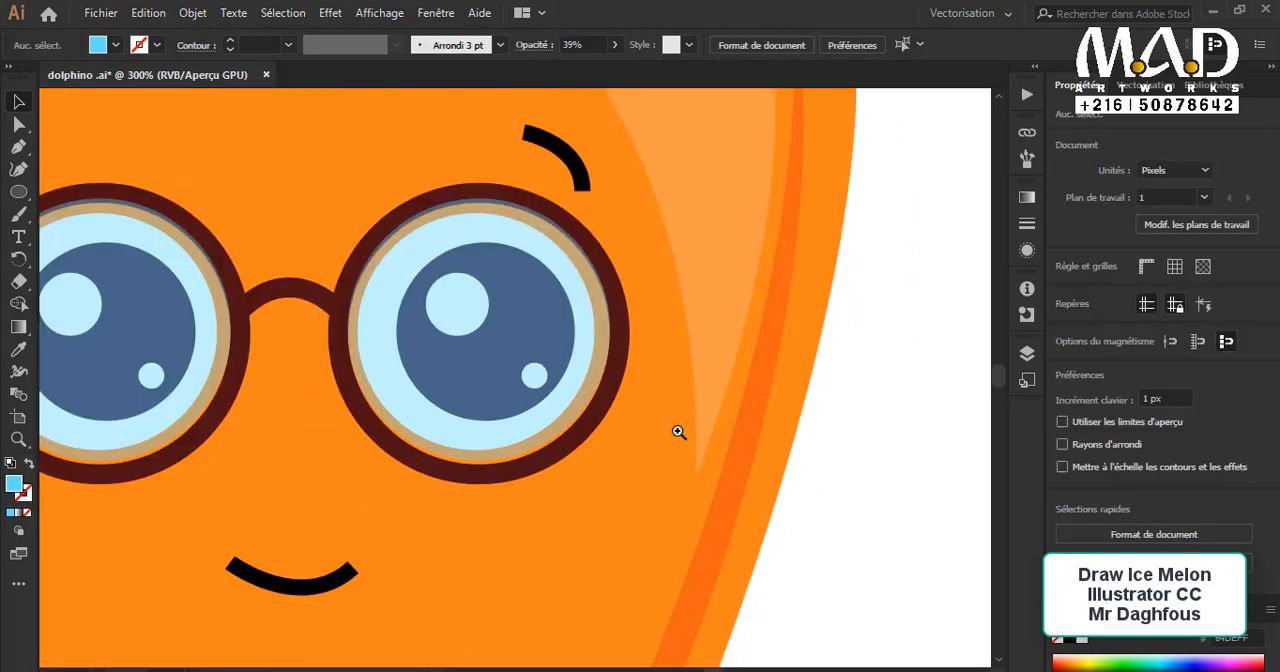
pyautogui.moveTo(619, 410); pyautogui.dragTo(797, 431)
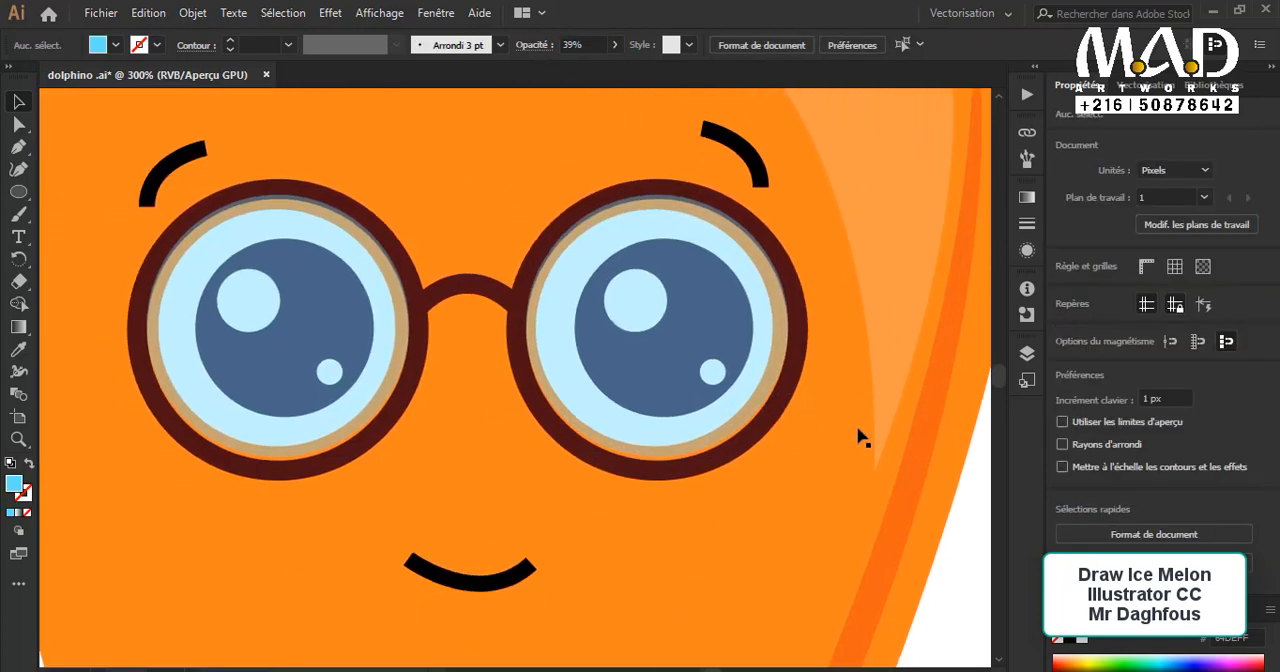
# Step: Draw a closed, flat, wavy leaf-base shape along the top edge of the orange body with the Pen tool
pyautogui.hotkey('ctrl', '1')
pyautogui.scroll(5, 651, 405)
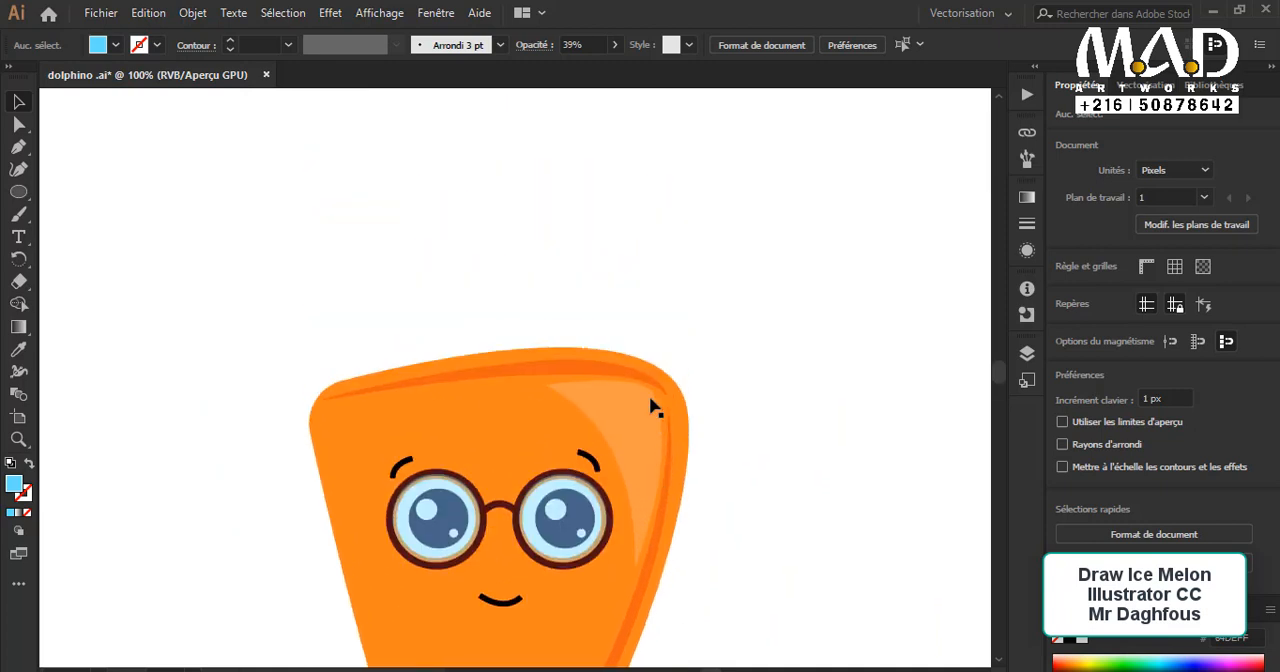
pyautogui.press('p')
pyautogui.moveTo(428, 348); pyautogui.dragTo(416, 358)
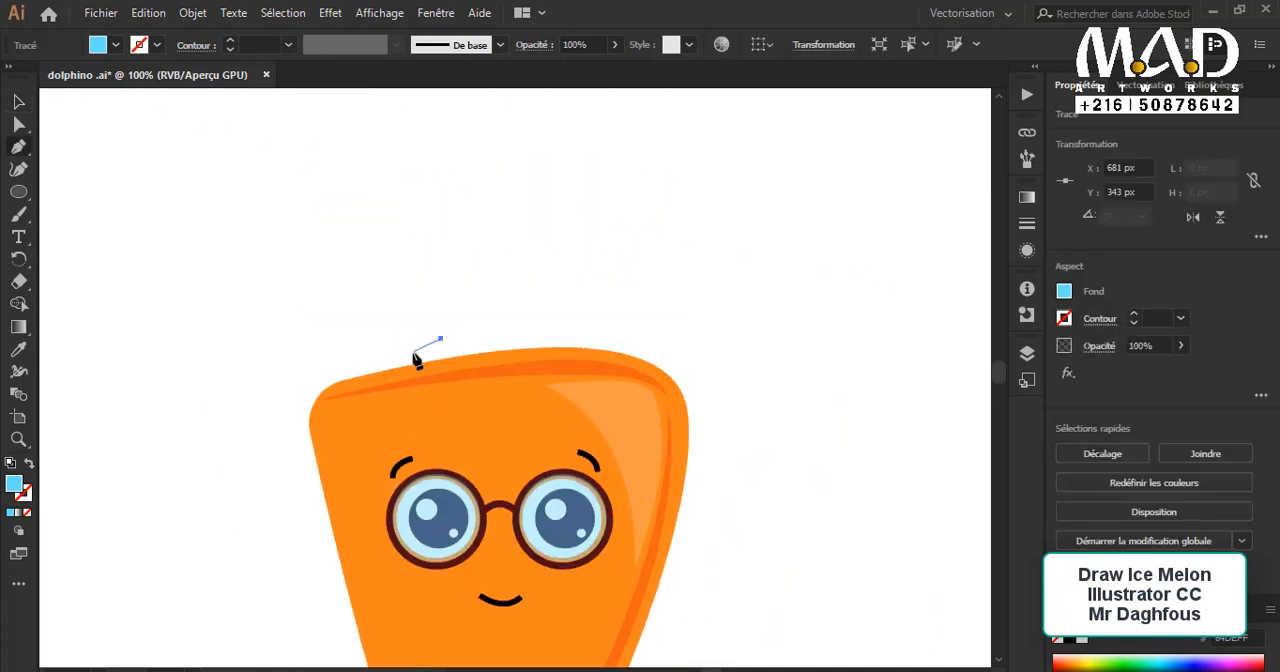
pyautogui.keyDown('ctrl'); pyautogui.click(410, 346); pyautogui.keyUp('ctrl')
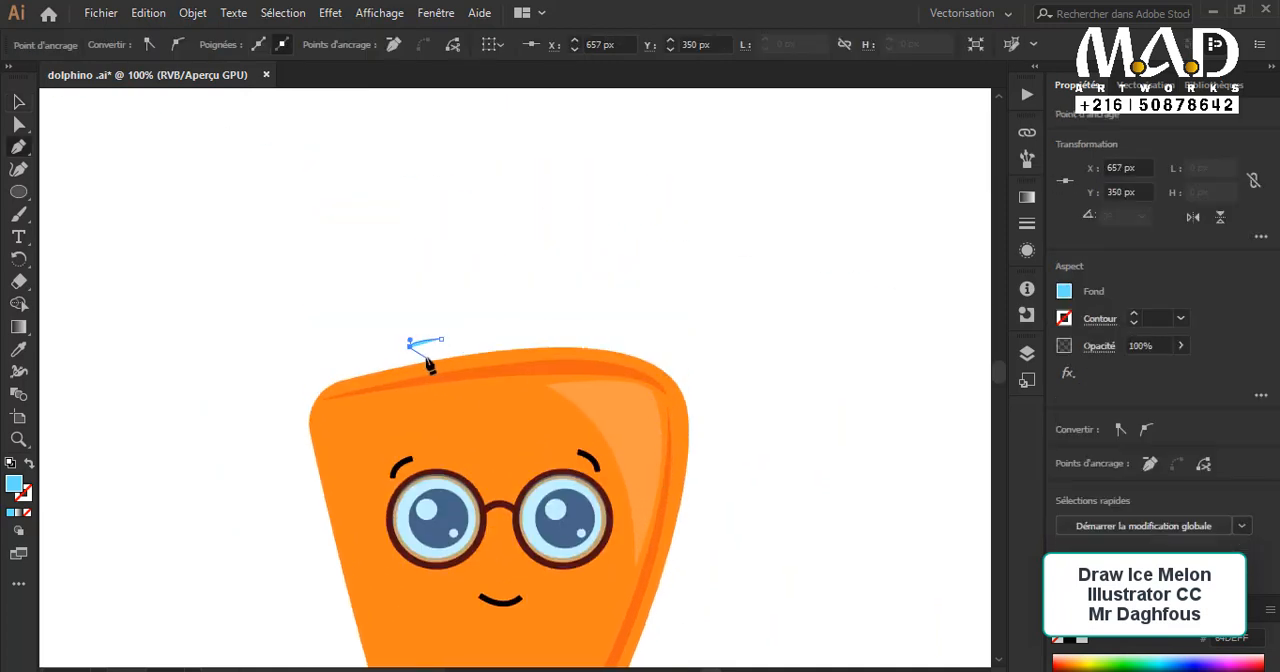
pyautogui.moveTo(399, 362); pyautogui.dragTo(418, 374)
pyautogui.click(444, 378)
pyautogui.click(568, 371)
pyautogui.click(610, 360)
pyautogui.click(621, 335)
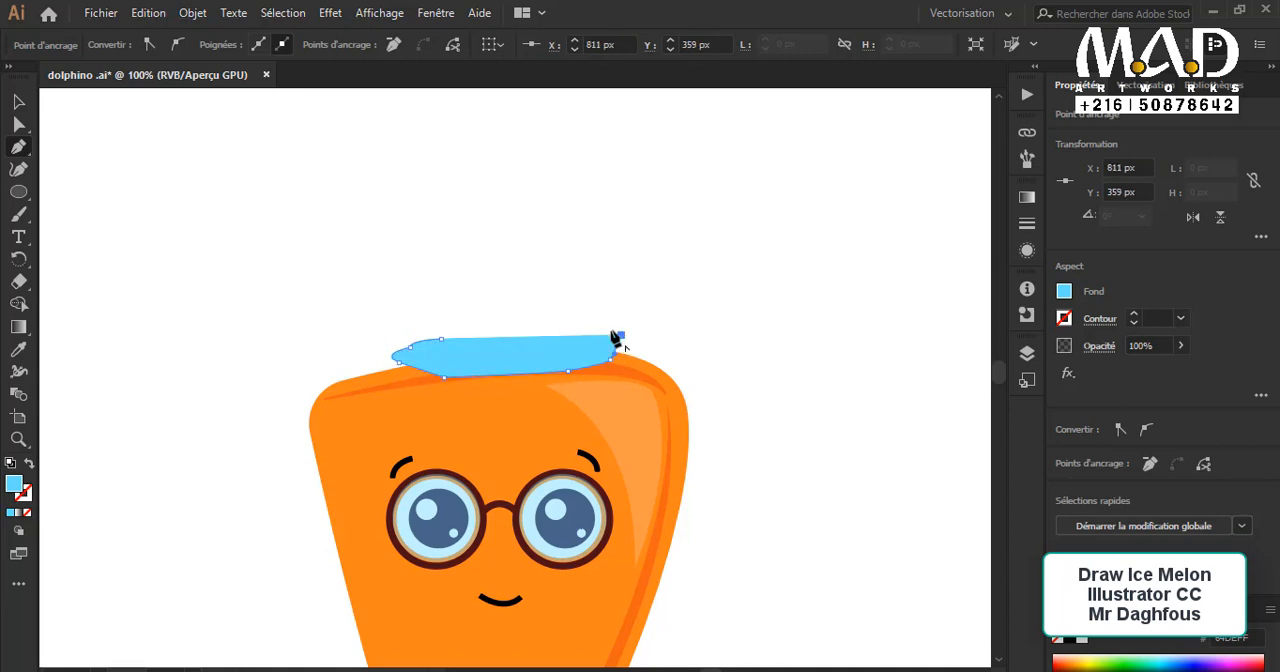
pyautogui.click(606, 329)
pyautogui.click(567, 323)
pyautogui.moveTo(440, 338); pyautogui.dragTo(393, 322)
pyautogui.moveTo(306, 264); pyautogui.dragTo(545, 275)
# Step: Fill the leaf-base shape with the medium green sampled from the third palette circle
pyautogui.moveTo(210, 392); pyautogui.dragTo(422, 258)
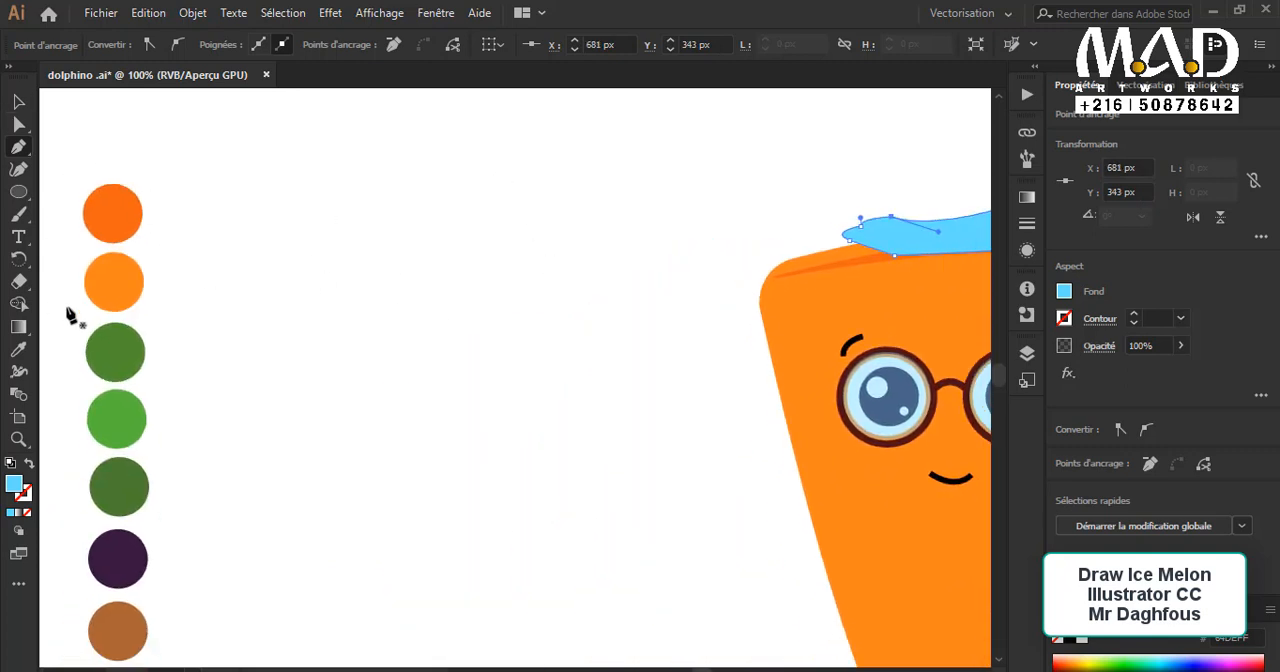
pyautogui.click(18, 350)
pyautogui.click(125, 352)
pyautogui.moveTo(520, 350); pyautogui.dragTo(233, 354)
pyautogui.click(18, 102)
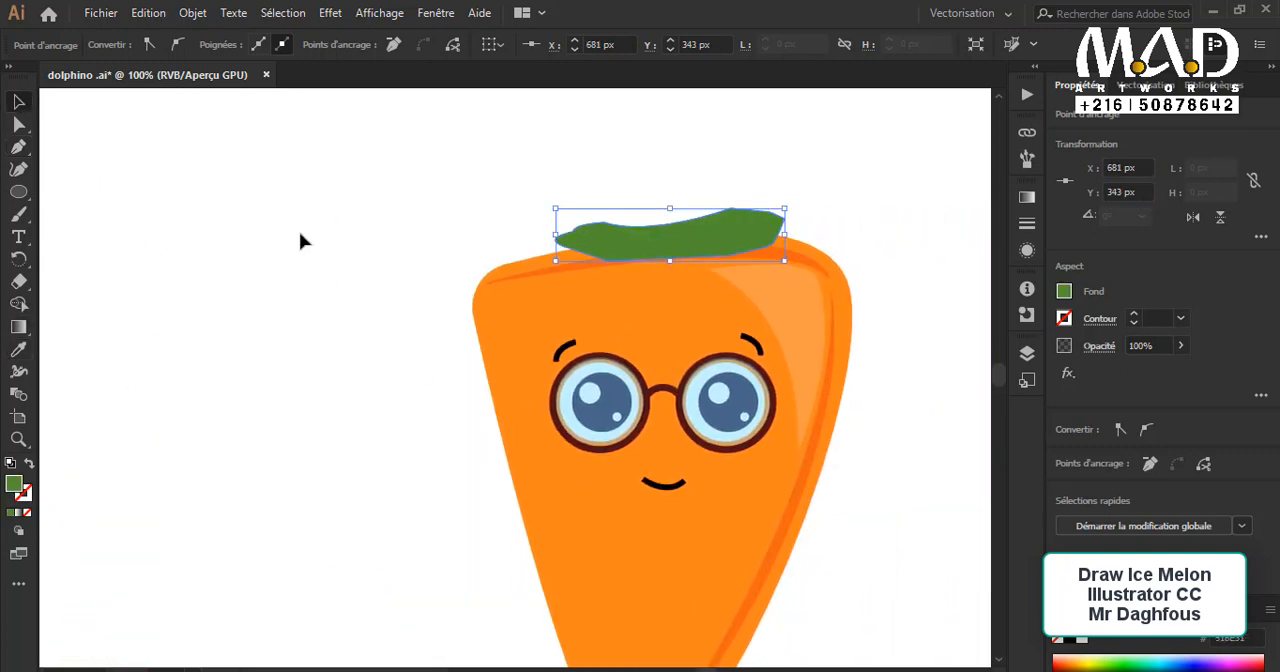
# Step: Cut the body and face shapes and paste them in front of the green leaf base in the same position
pyautogui.moveTo(713, 386); pyautogui.dragTo(593, 291)
pyautogui.moveTo(290, 115); pyautogui.dragTo(798, 569)
pyautogui.scroll(3, 798, 577)
pyautogui.keyDown('shift'); pyautogui.click(634, 271); pyautogui.keyUp('shift')
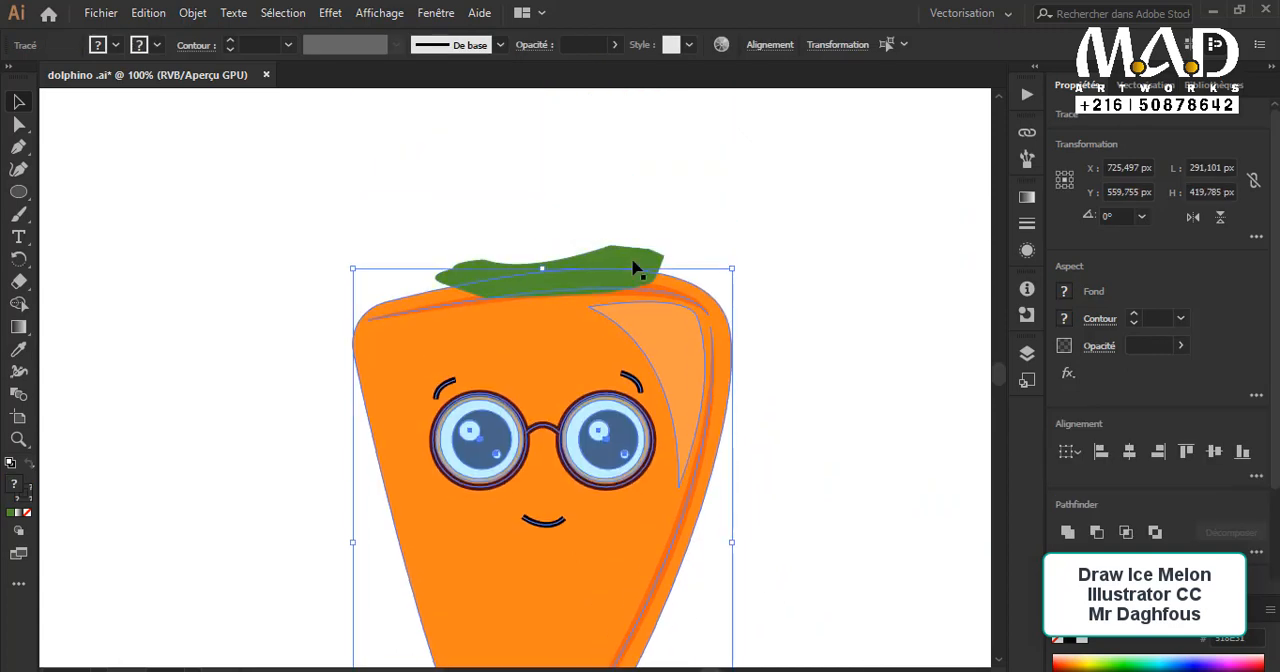
pyautogui.hotkey('ctrl', 'x')
pyautogui.hotkey('ctrl', 'f')
pyautogui.click(260, 343)
# Step: Draw a tall, narrow green leaf about 28 × 106 px rising from the leaf base
pyautogui.scroll(3, 330, 375)
pyautogui.moveTo(395, 402); pyautogui.dragTo(292, 472)
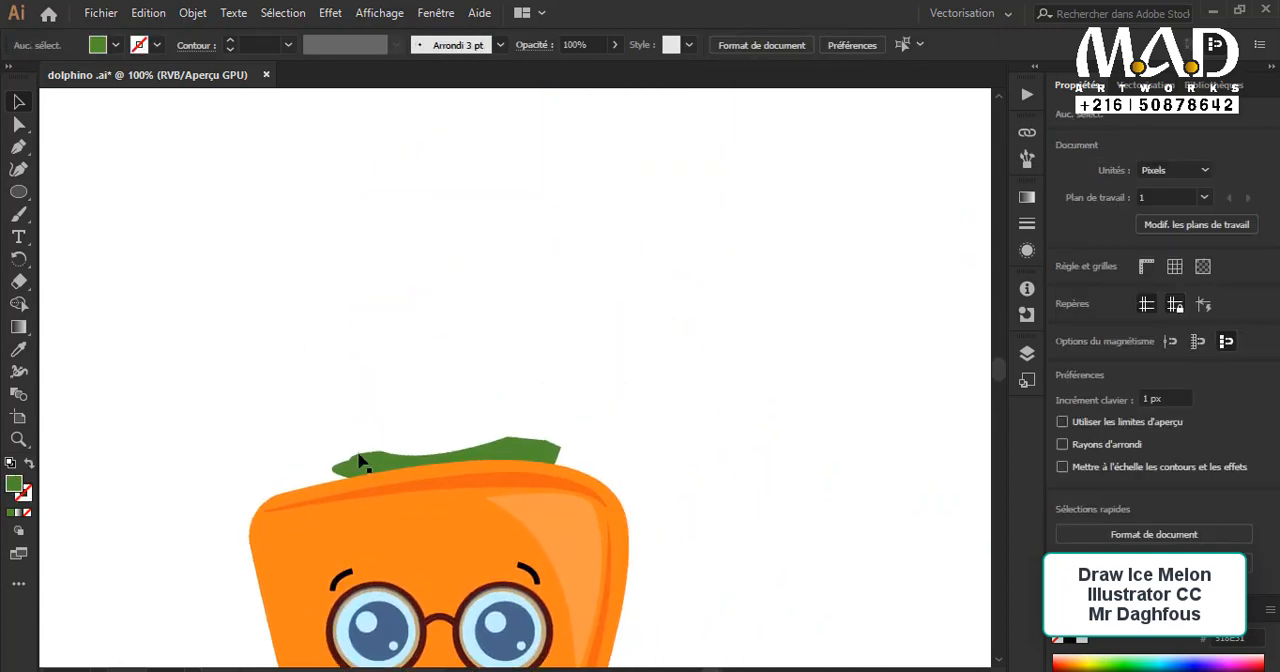
pyautogui.press('p')
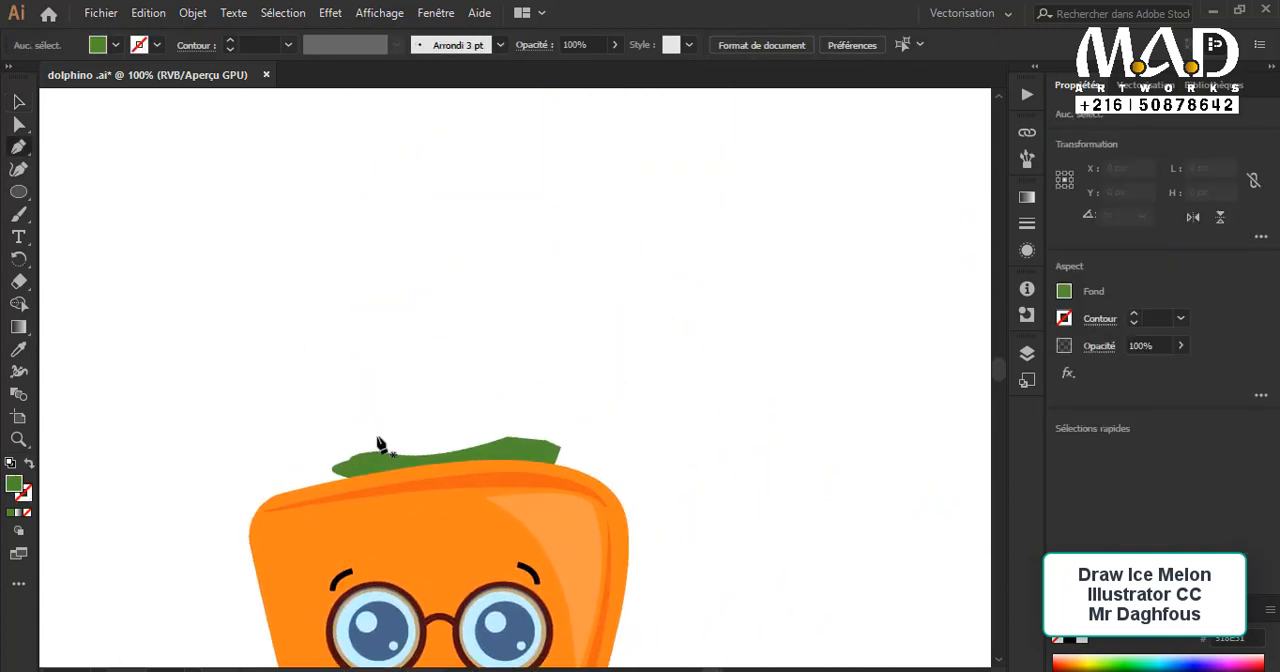
pyautogui.click(537, 437)
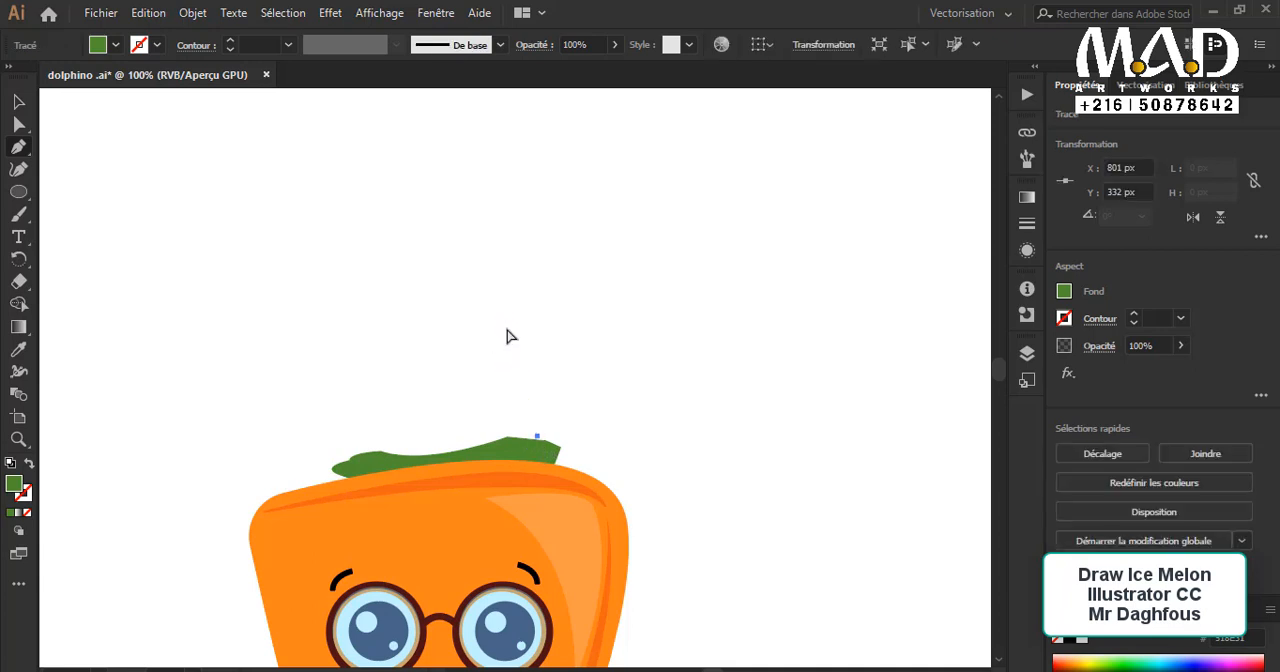
pyautogui.hotkey('ctrl', 'z')
pyautogui.click(504, 442)
pyautogui.moveTo(496, 309); pyautogui.dragTo(463, 277)
pyautogui.click(496, 309)
pyautogui.moveTo(485, 440); pyautogui.dragTo(507, 550)
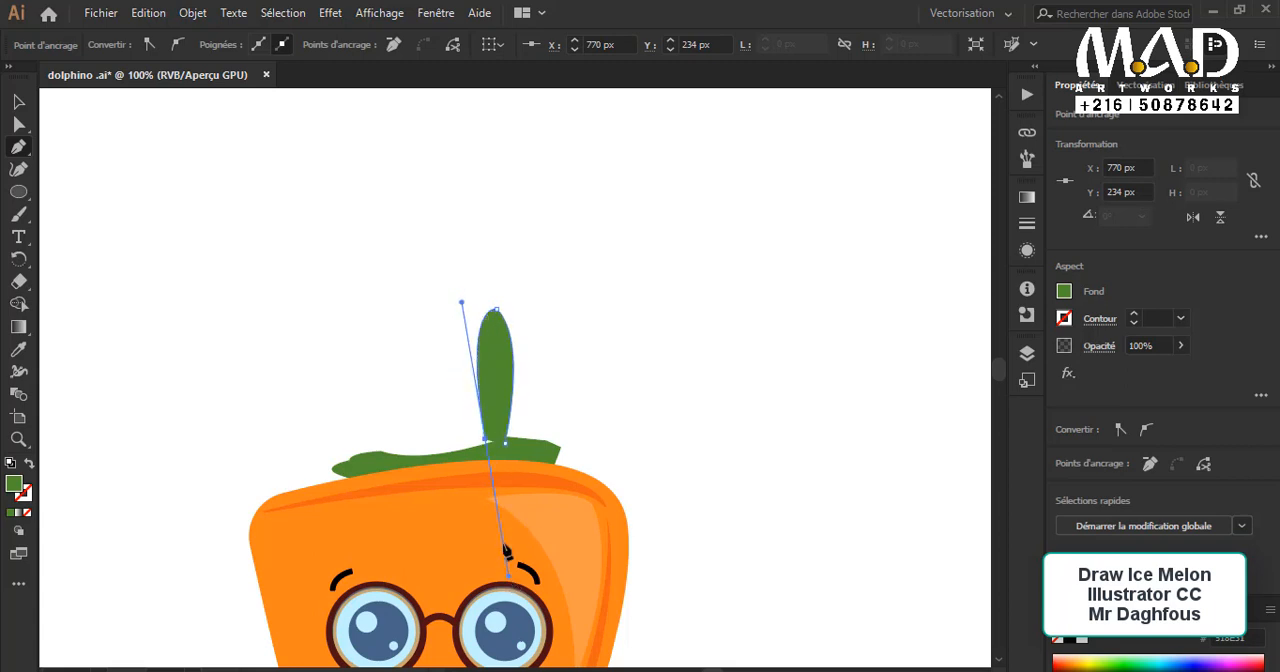
pyautogui.click(487, 446)
pyautogui.click(505, 444)
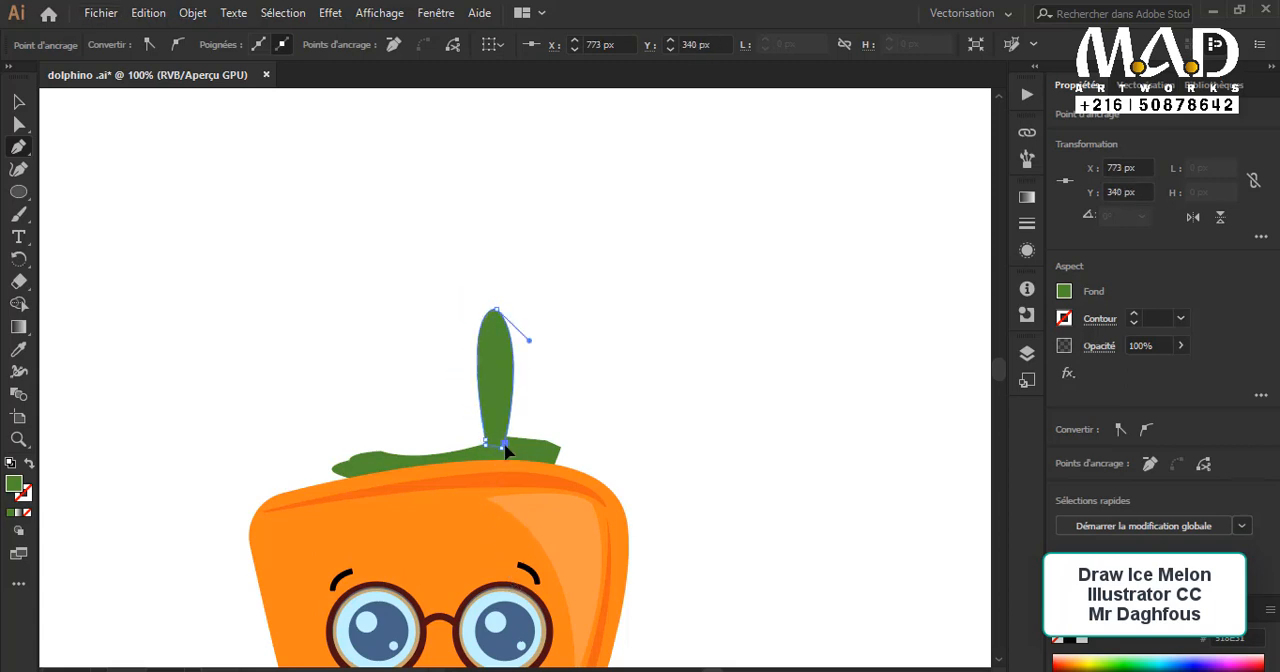
pyautogui.click(19, 101)
pyautogui.click(257, 248)
# Step: Place a copy of the leaf, enlarged to about 37.5 × 142.6 px, beside the first one on the leaf base
pyautogui.moveTo(397, 360); pyautogui.dragTo(525, 377)
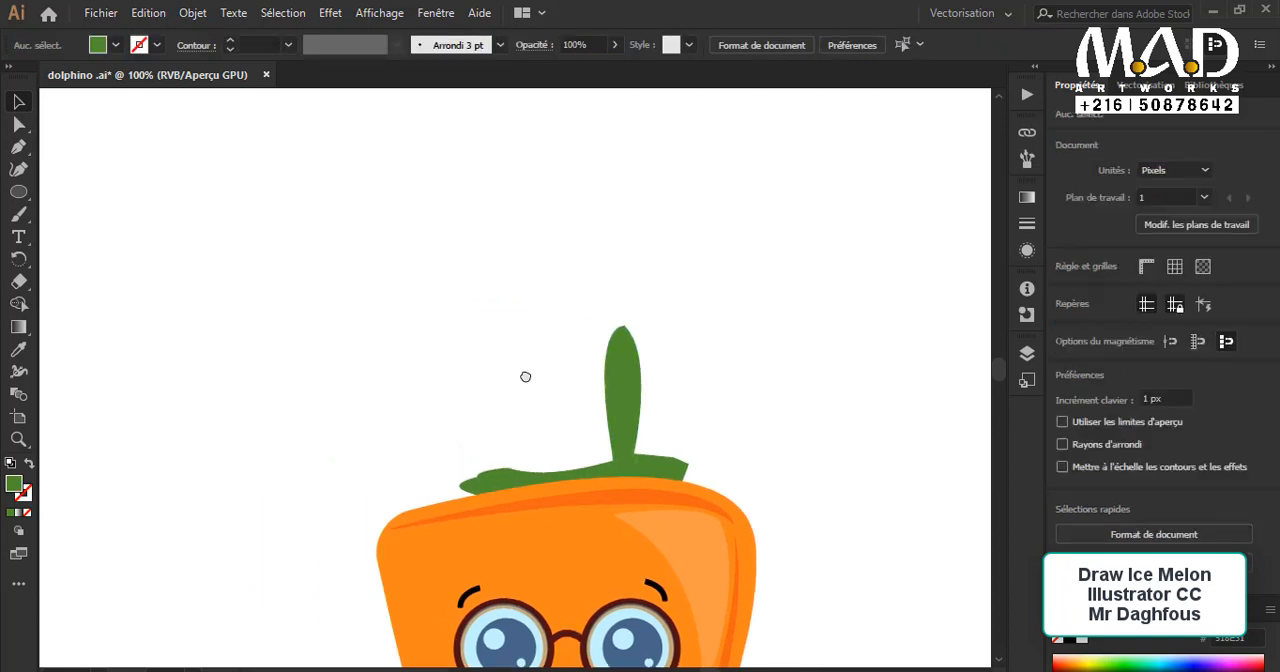
pyautogui.hotkey('ctrl', 'z')
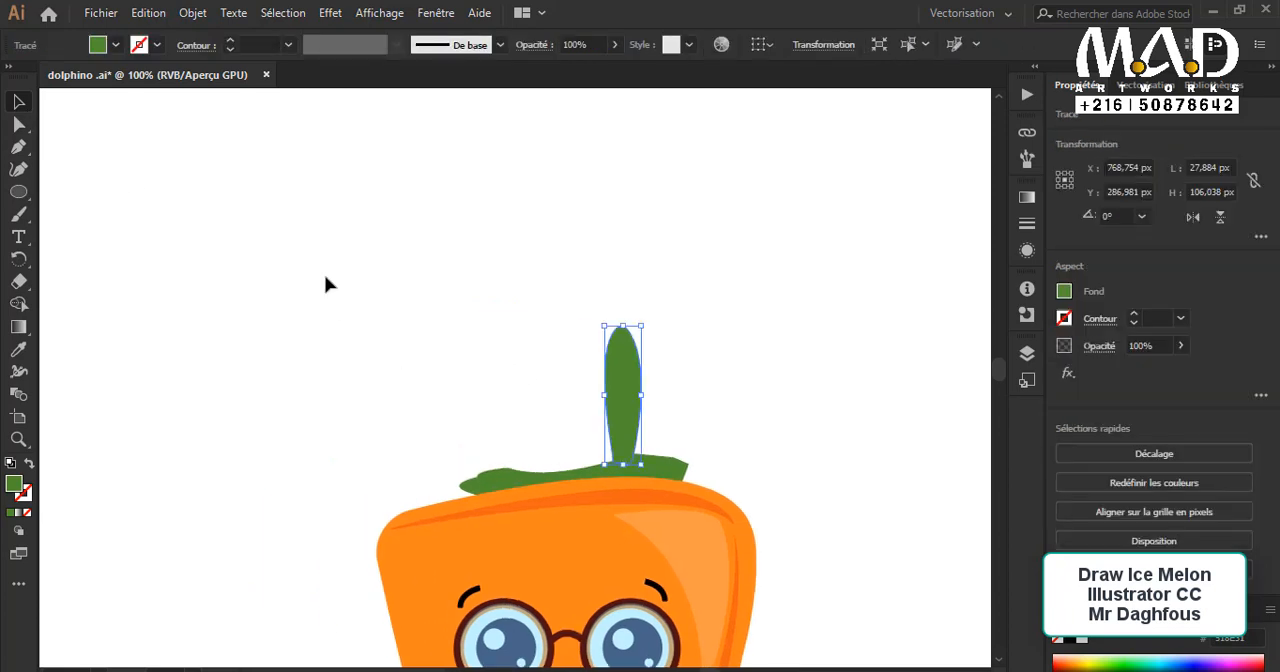
pyautogui.click(278, 294)
pyautogui.moveTo(623, 386); pyautogui.dragTo(563, 310)
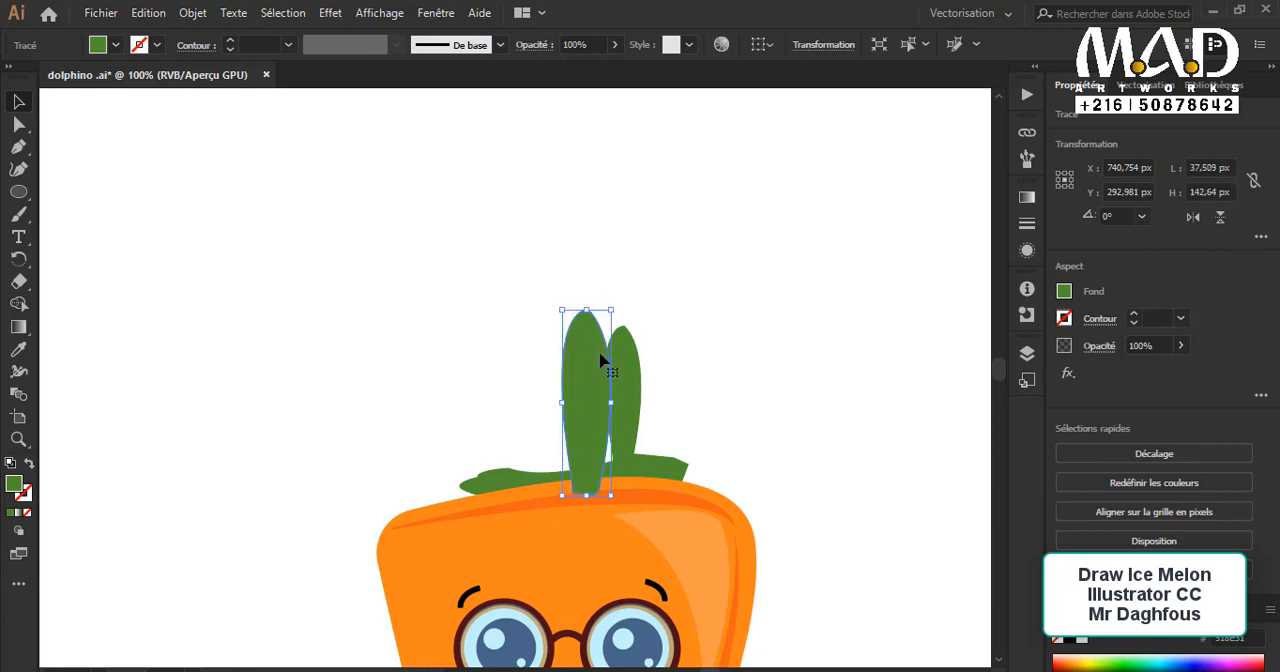
pyautogui.moveTo(590, 360); pyautogui.dragTo(624, 372)
pyautogui.click(655, 362)
pyautogui.click(627, 371)
pyautogui.click(649, 394)
pyautogui.keyDown('ctrl'); pyautogui.click(649, 394); pyautogui.keyUp('ctrl')
pyautogui.moveTo(568, 407); pyautogui.dragTo(578, 415)
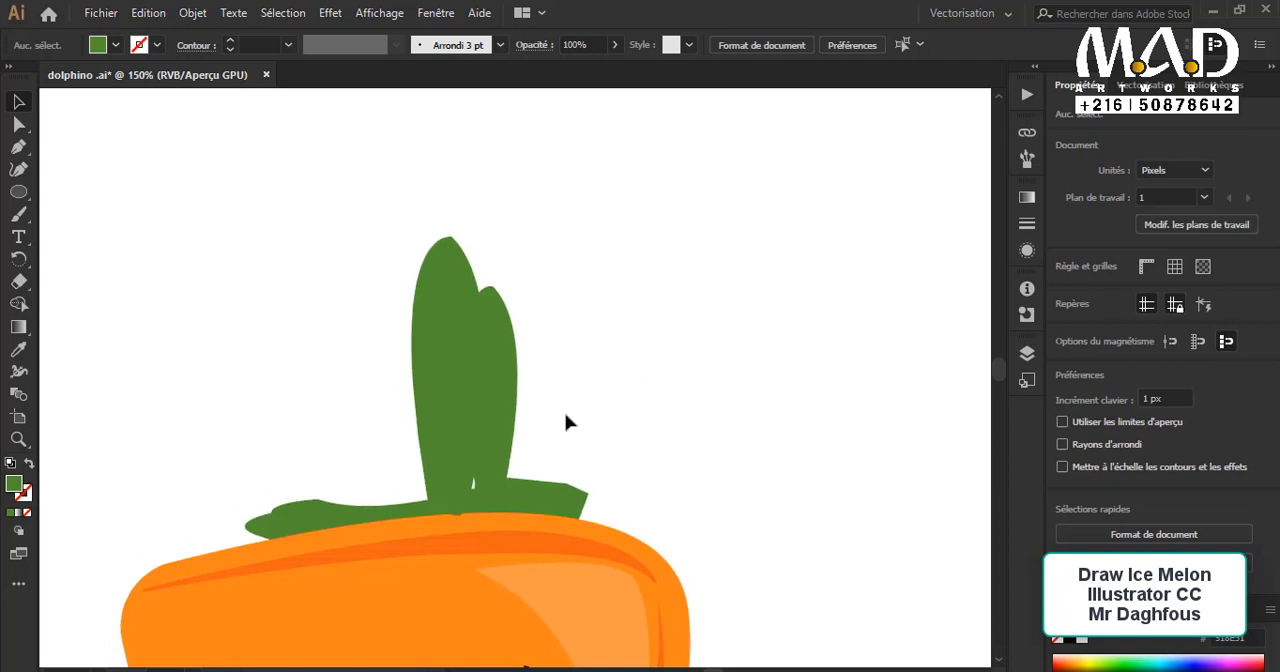
# Step: Tilt the smaller leaf outward on the right of the large one and place a copy of about 26 × 98 px on its left
pyautogui.click(503, 420)
pyautogui.click(539, 402)
pyautogui.click(507, 323)
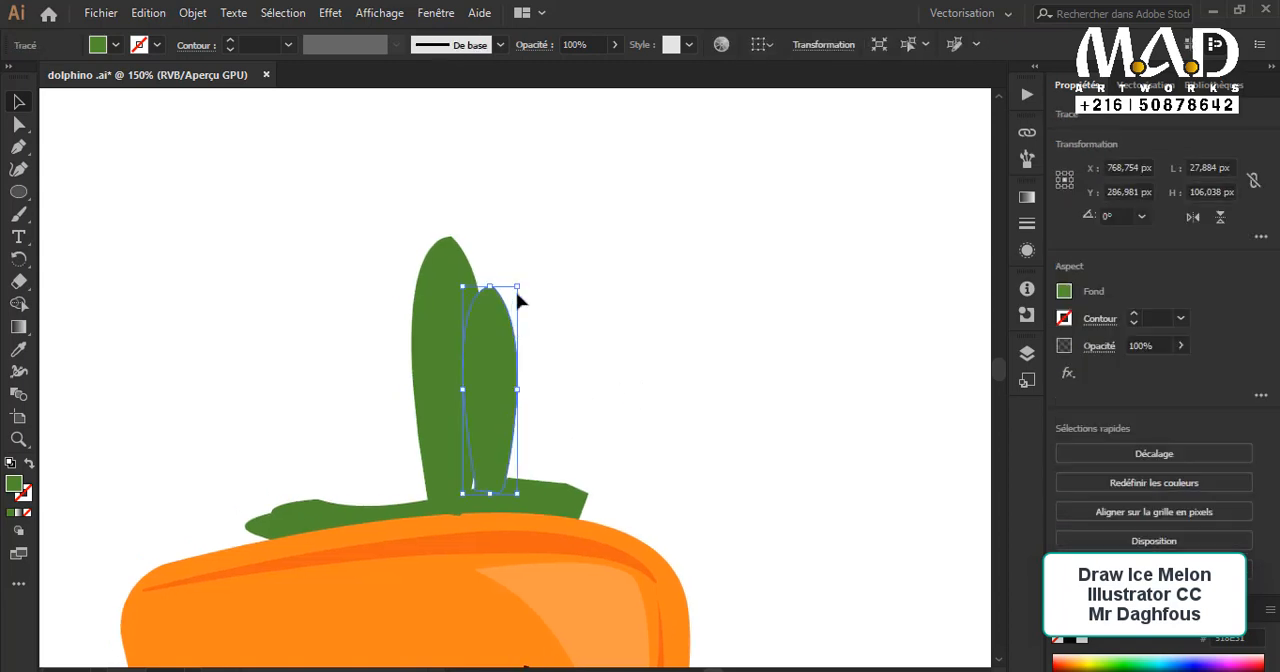
pyautogui.moveTo(524, 286); pyautogui.dragTo(424, 352)
pyautogui.click(617, 406)
pyautogui.moveTo(387, 236); pyautogui.dragTo(399, 323)
pyautogui.moveTo(444, 371)
pyautogui.mouseDown()
pyautogui.moveTo(455, 369)
pyautogui.moveTo(446, 391)
pyautogui.mouseUp()
pyautogui.moveTo(491, 360); pyautogui.dragTo(453, 370)
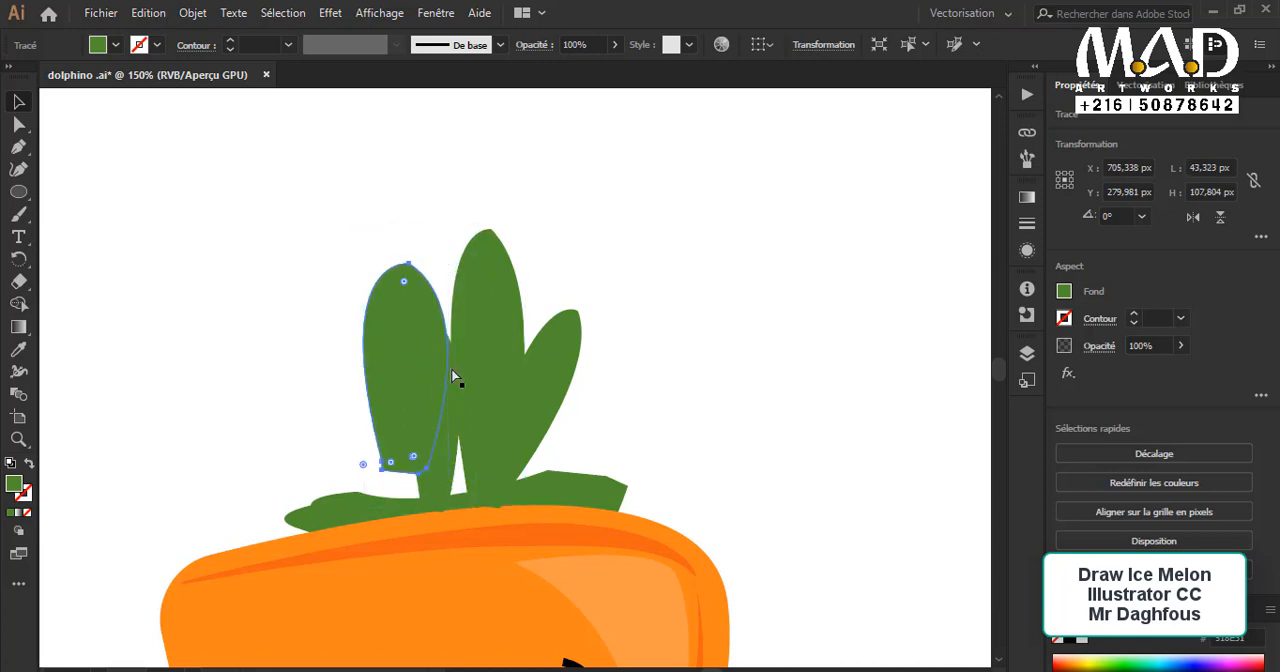
pyautogui.hotkey('ctrl', 'z')
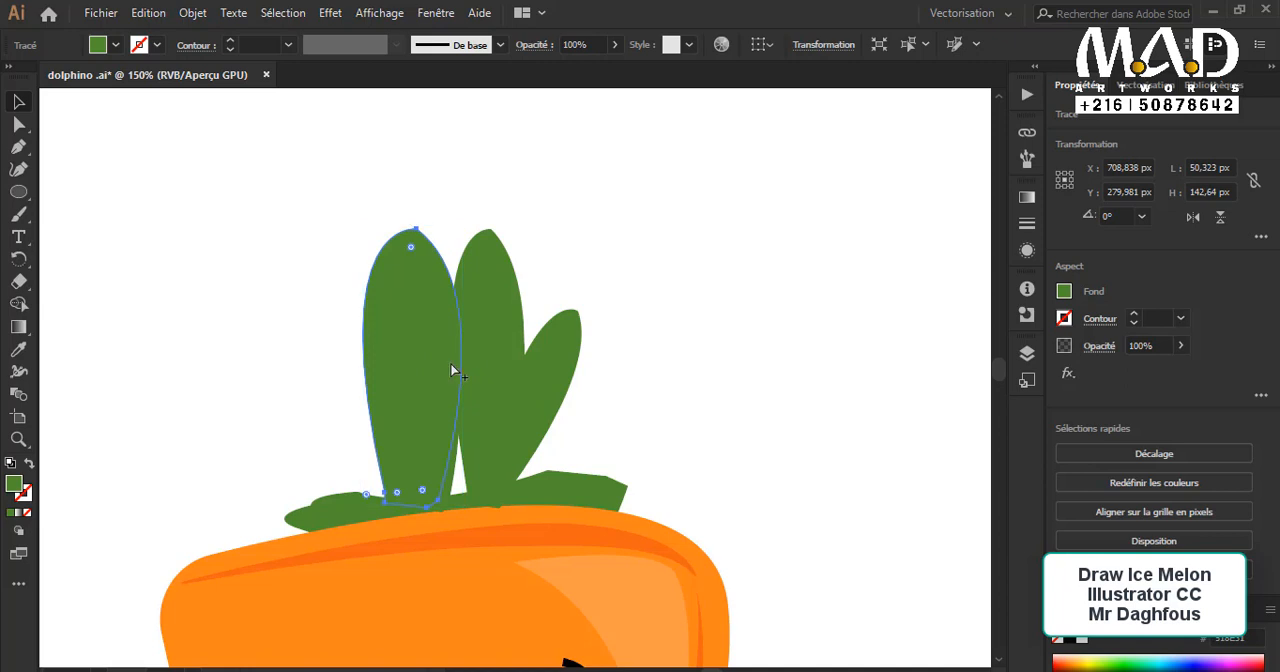
pyautogui.hotkey('ctrl', 'z')
pyautogui.hotkey('ctrl', 'z')
pyautogui.hotkey('ctrl', 'z')
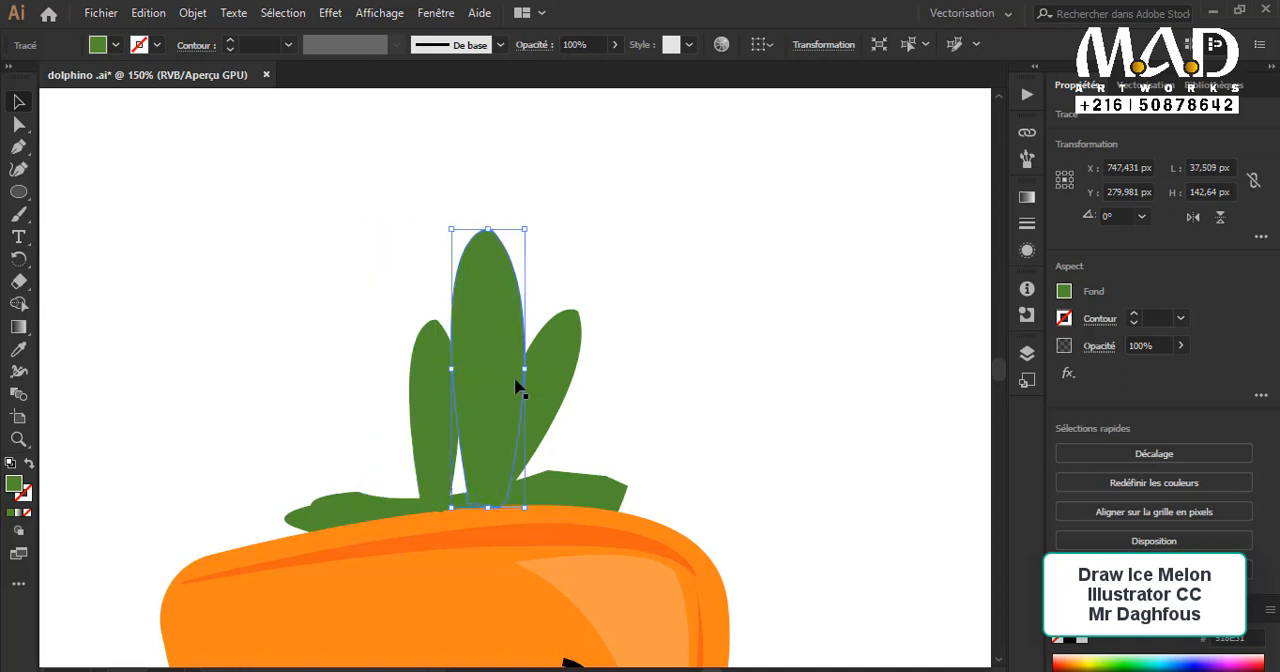
pyautogui.hotkey('ctrl', 'z')
pyautogui.hotkey('ctrl', 'z')
pyautogui.hotkey('ctrl', 'z')
# Step: Duplicate the large center leaf to its left
pyautogui.moveTo(488, 331); pyautogui.dragTo(382, 331)
pyautogui.click(611, 408)
pyautogui.click(434, 434)
pyautogui.press('Delete')
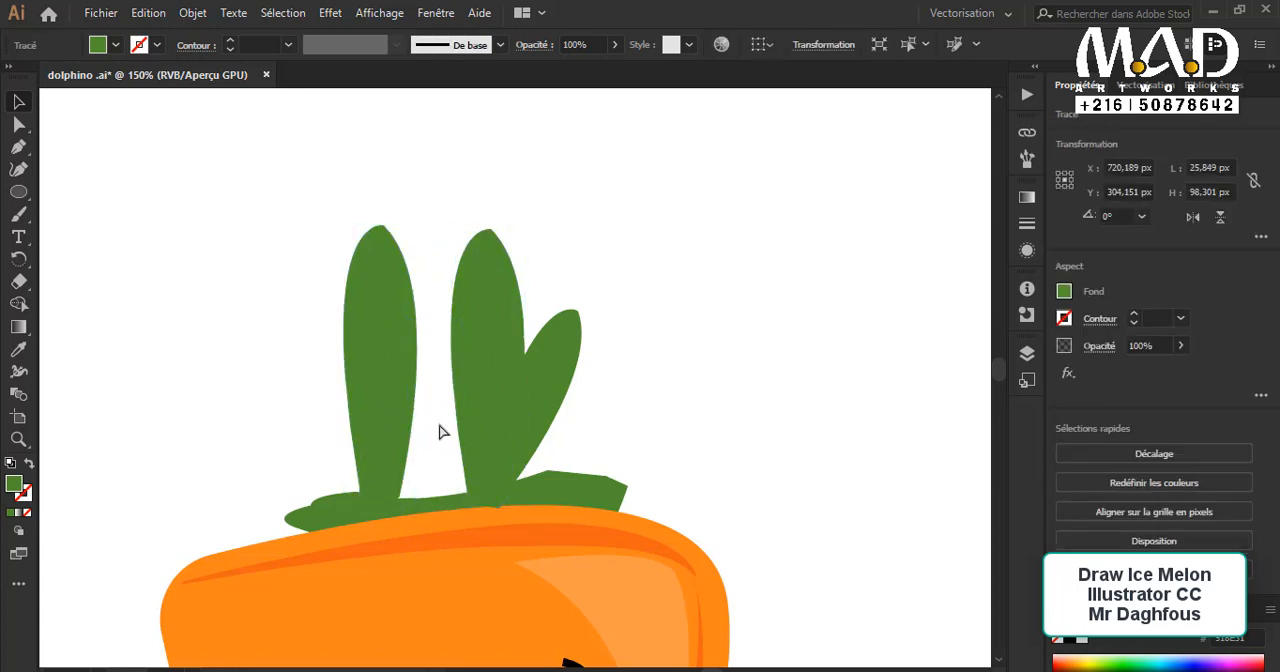
pyautogui.hotkey('ctrl', 'z')
# Step: Move the small left leaf outward and bring the two large leaves together so they overlap in the middle
pyautogui.moveTo(442, 421); pyautogui.dragTo(390, 413)
pyautogui.moveTo(395, 292); pyautogui.dragTo(432, 289)
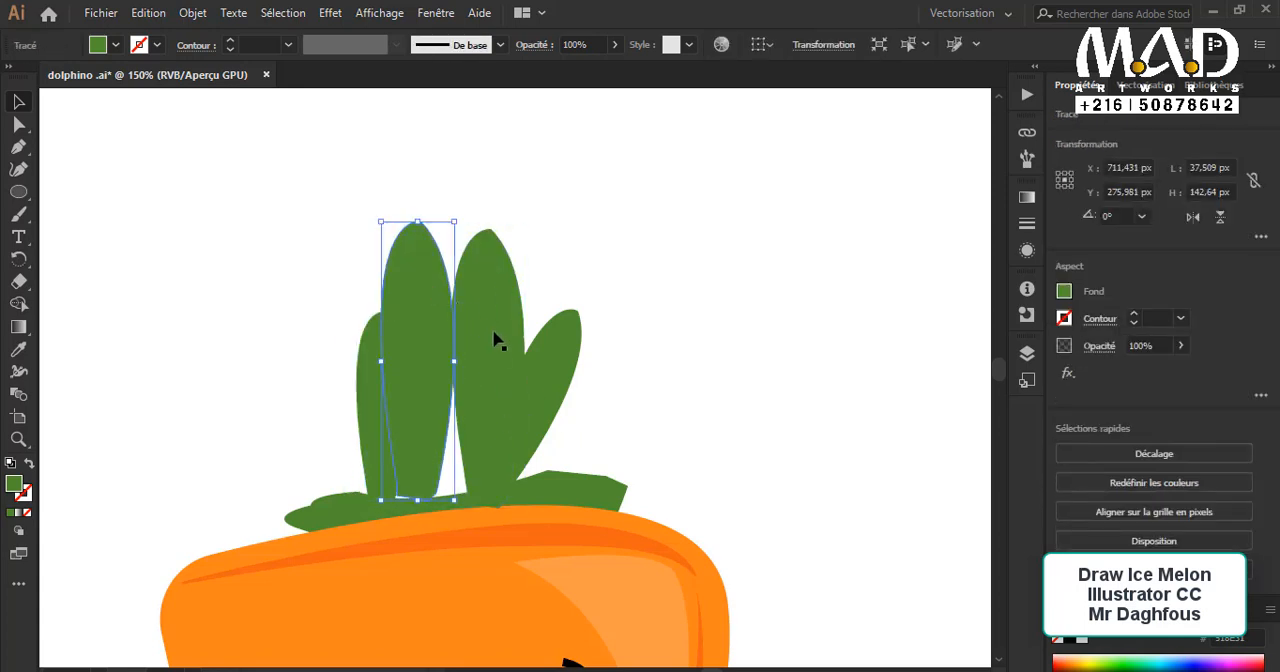
pyautogui.moveTo(440, 343); pyautogui.dragTo(487, 355)
pyautogui.moveTo(470, 410); pyautogui.dragTo(466, 391)
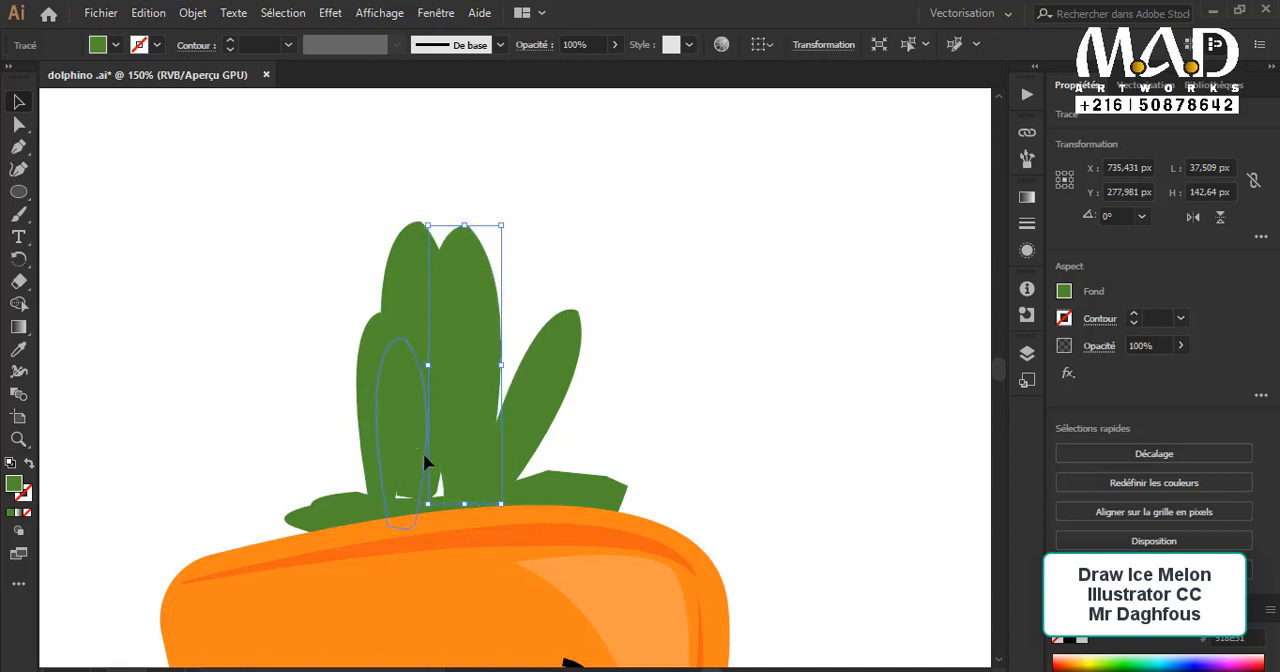
# Step: Tilt the small left leaf outward by about 8.9° and shift the small right leaf slightly outward
pyautogui.moveTo(410, 450); pyautogui.dragTo(391, 443)
pyautogui.moveTo(333, 309); pyautogui.dragTo(318, 316)
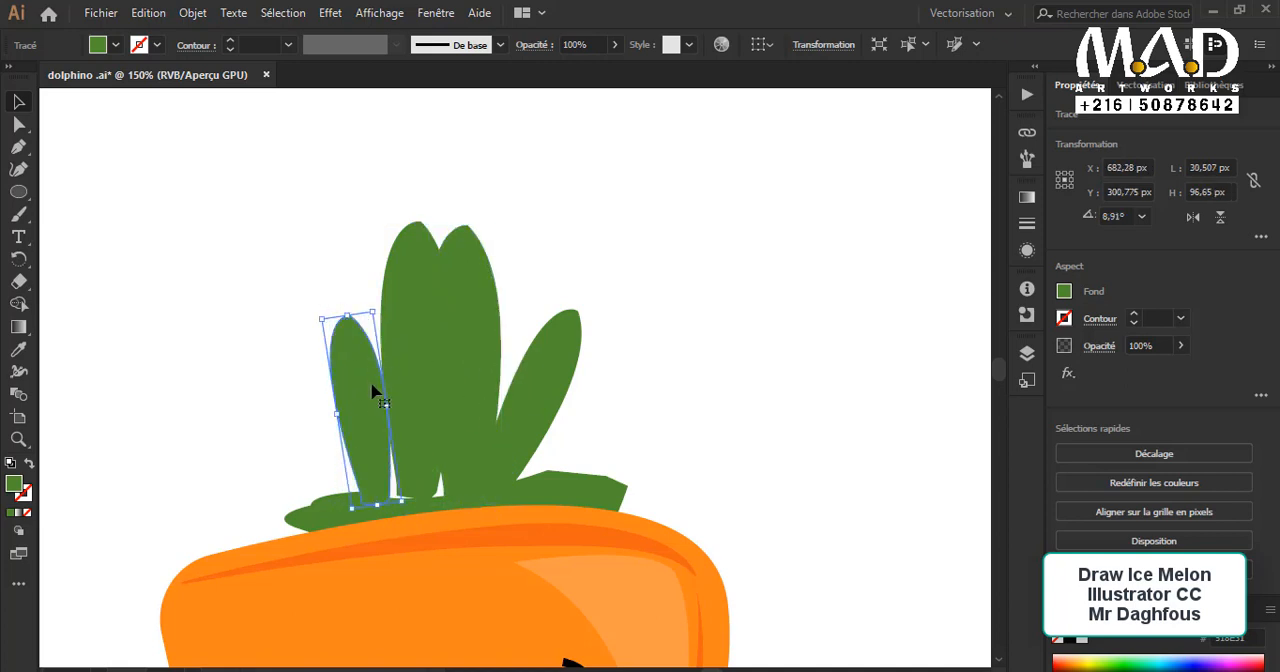
pyautogui.moveTo(374, 476); pyautogui.dragTo(417, 474)
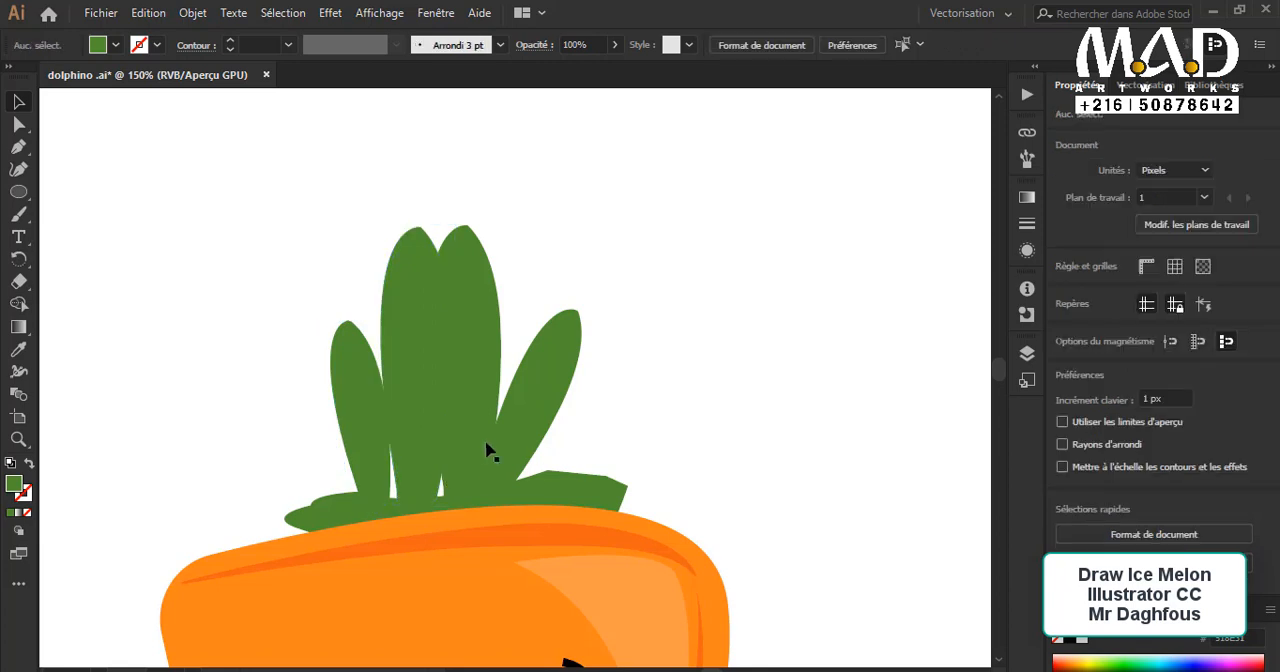
pyautogui.click(486, 447)
pyautogui.moveTo(520, 434); pyautogui.dragTo(532, 434)
# Step: Adjust the bottom anchor points of the right-hand large leaf with the Direct Selection tool
pyautogui.click(474, 428)
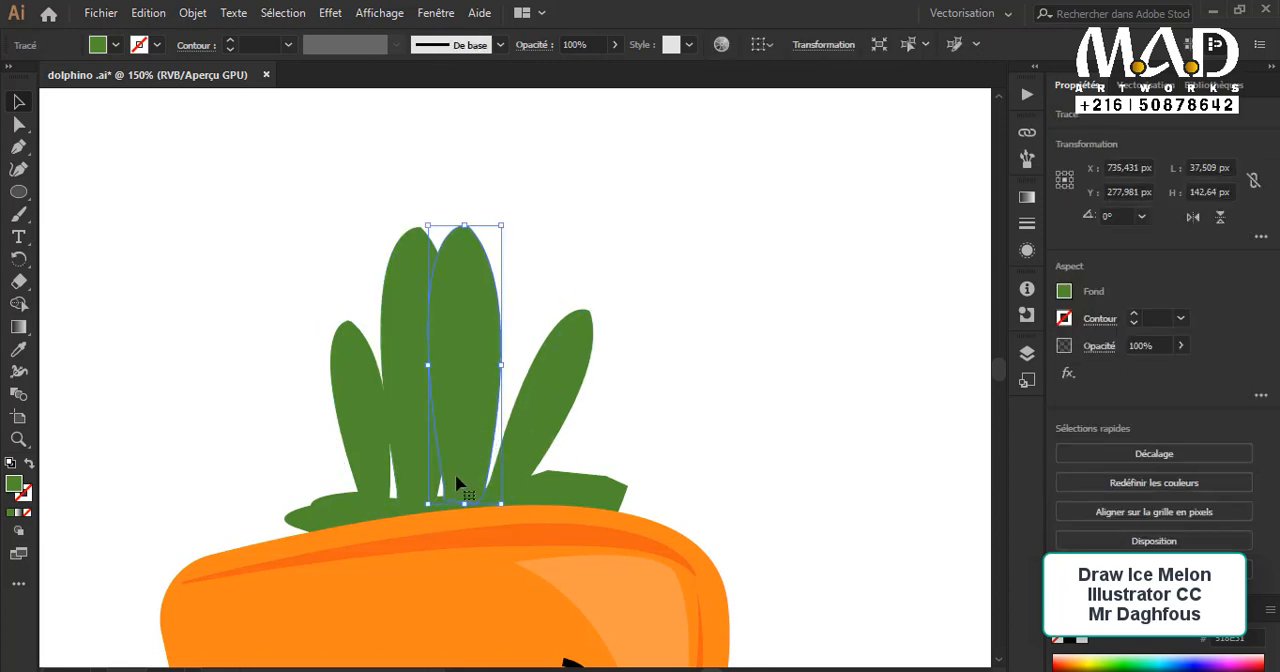
pyautogui.click(18, 124)
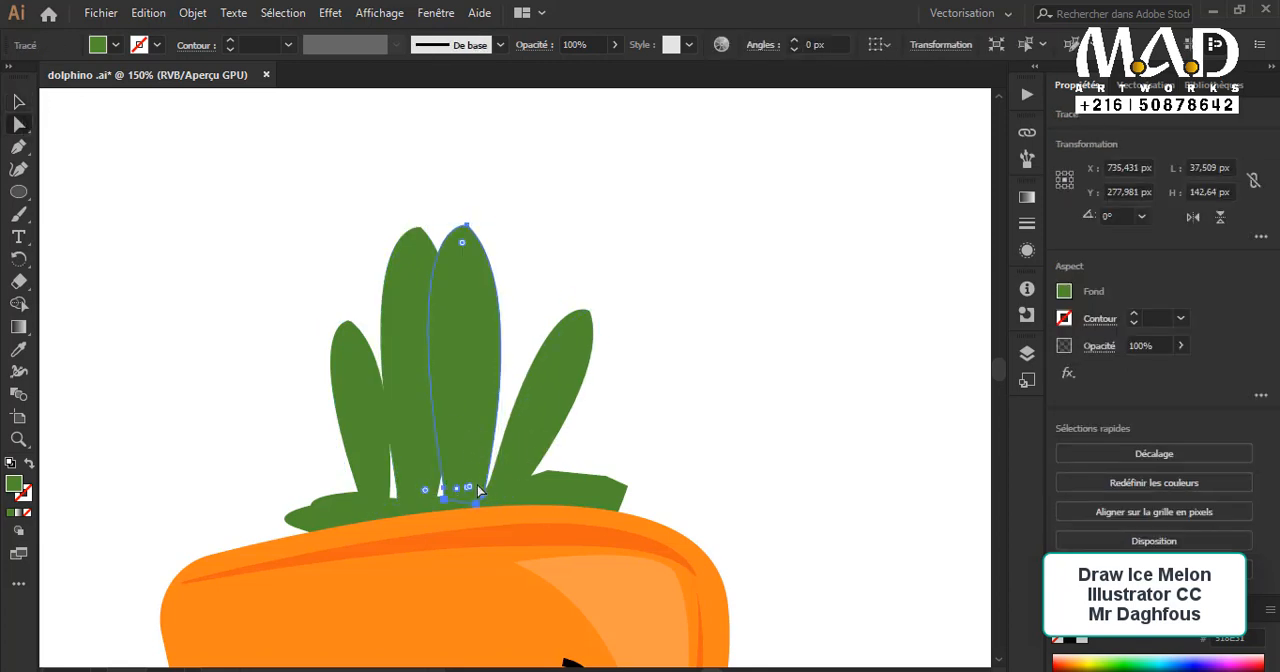
pyautogui.moveTo(472, 486); pyautogui.dragTo(497, 494)
pyautogui.click(16, 101)
pyautogui.click(758, 497)
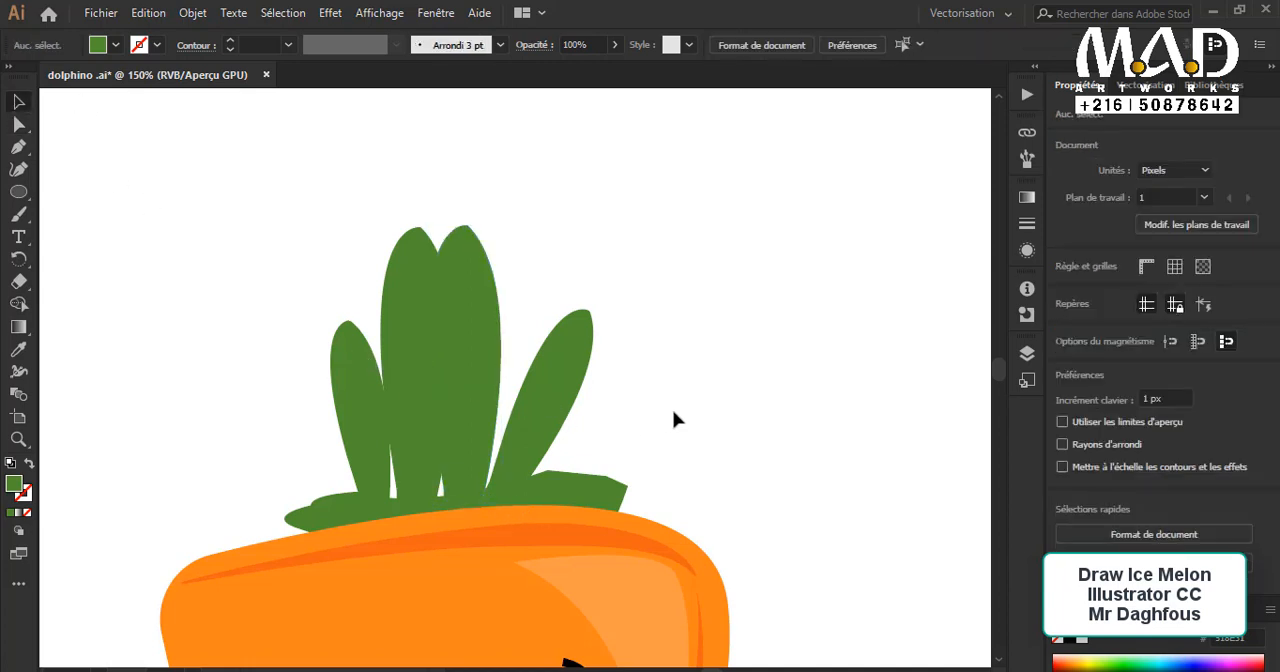
# Step: Draw a narrow highlight shape about 25 × 132 px inside the right-hand large leaf with the Pen tool
pyautogui.press('p')
pyautogui.click(458, 235)
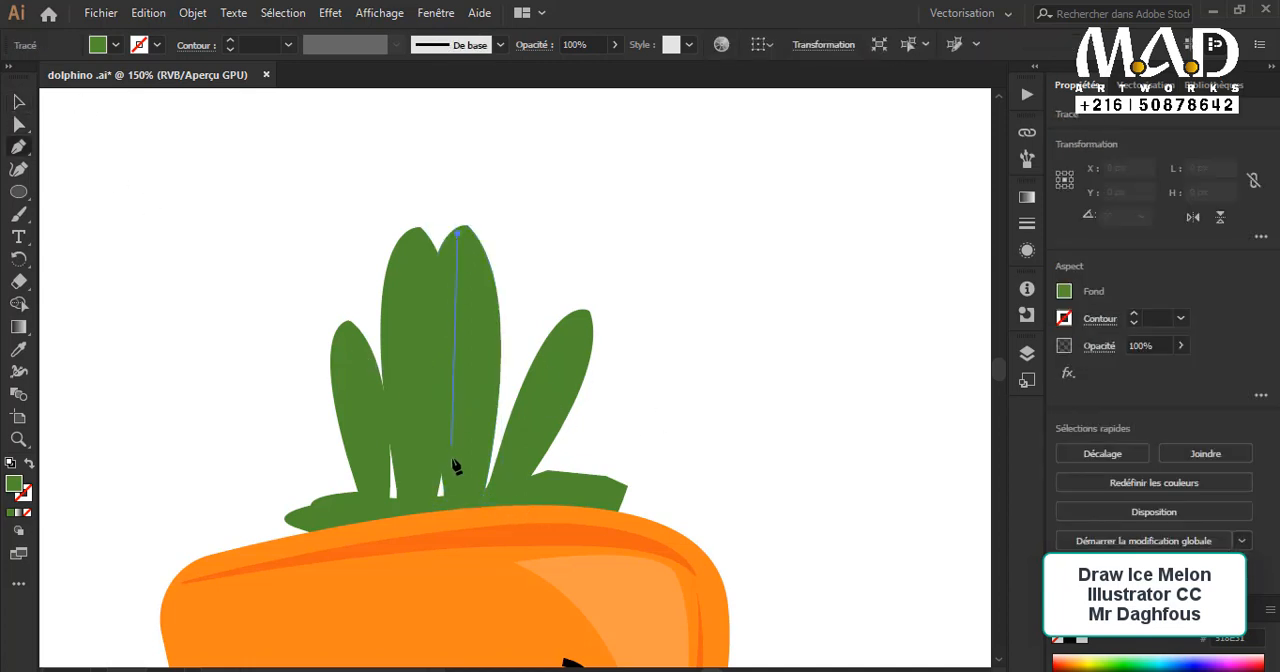
pyautogui.moveTo(455, 481); pyautogui.dragTo(480, 545)
pyautogui.moveTo(528, 620); pyautogui.dragTo(490, 612)
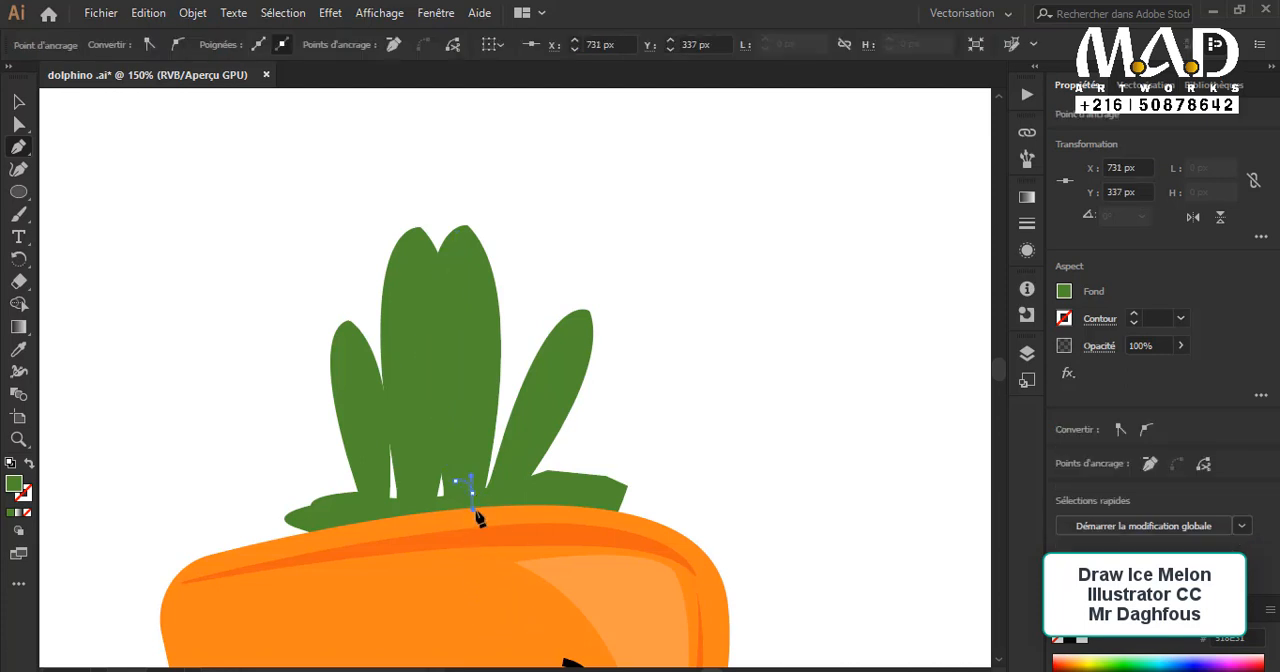
pyautogui.moveTo(472, 493); pyautogui.dragTo(474, 510)
pyautogui.moveTo(458, 235); pyautogui.dragTo(405, 222)
# Step: Fill the leaf highlight with the light green sampled from the fourth palette circle
pyautogui.hotkey('ctrl', '-')
pyautogui.hotkey('ctrl', '-')
pyautogui.moveTo(391, 418); pyautogui.dragTo(554, 229)
pyautogui.press('i')
pyautogui.click(151, 441)
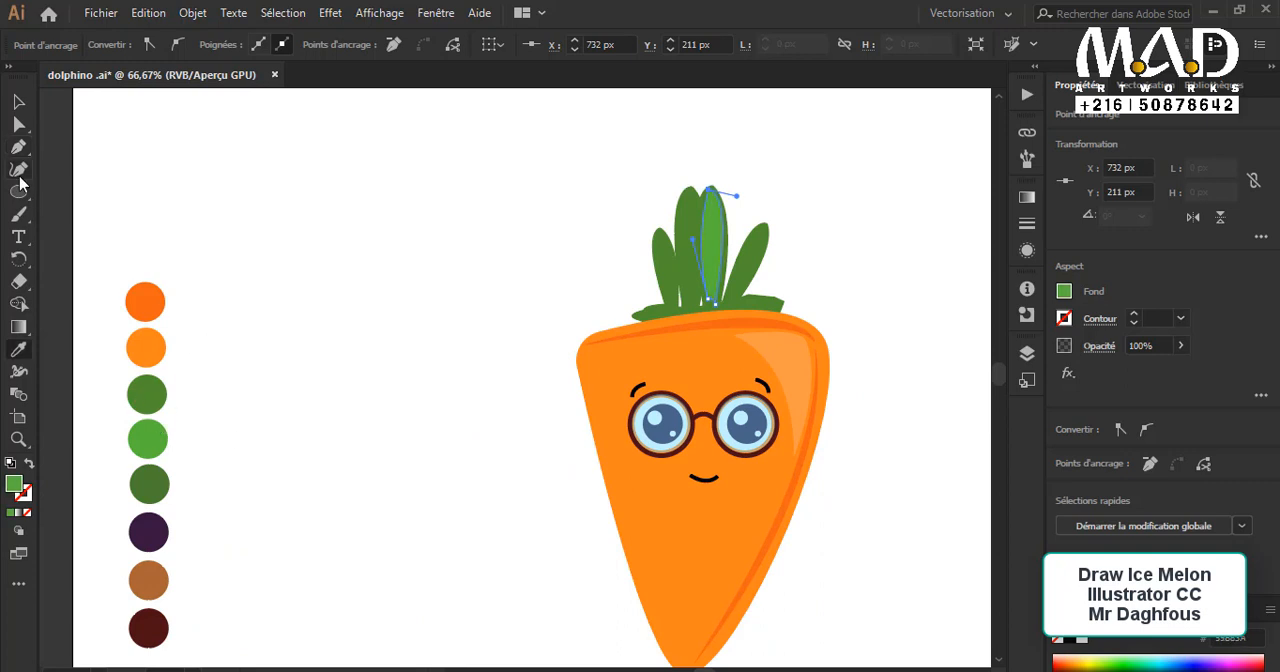
pyautogui.click(12, 106)
pyautogui.click(443, 276)
# Step: Duplicate the light green highlight of the right-hand large leaf onto the small left leaf
pyautogui.scroll(5, 689, 376)
pyautogui.click(718, 340)
pyautogui.hotkey('ctrl', '+')
pyautogui.hotkey('ctrl', '+')
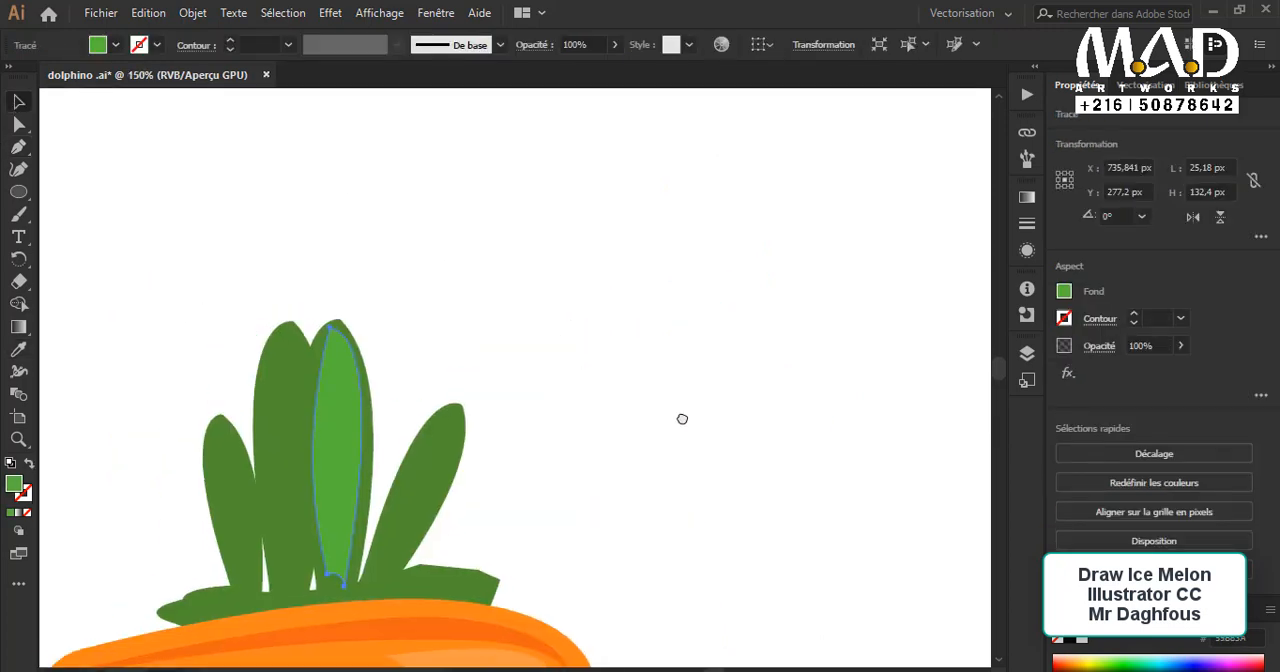
pyautogui.moveTo(526, 567); pyautogui.dragTo(671, 402)
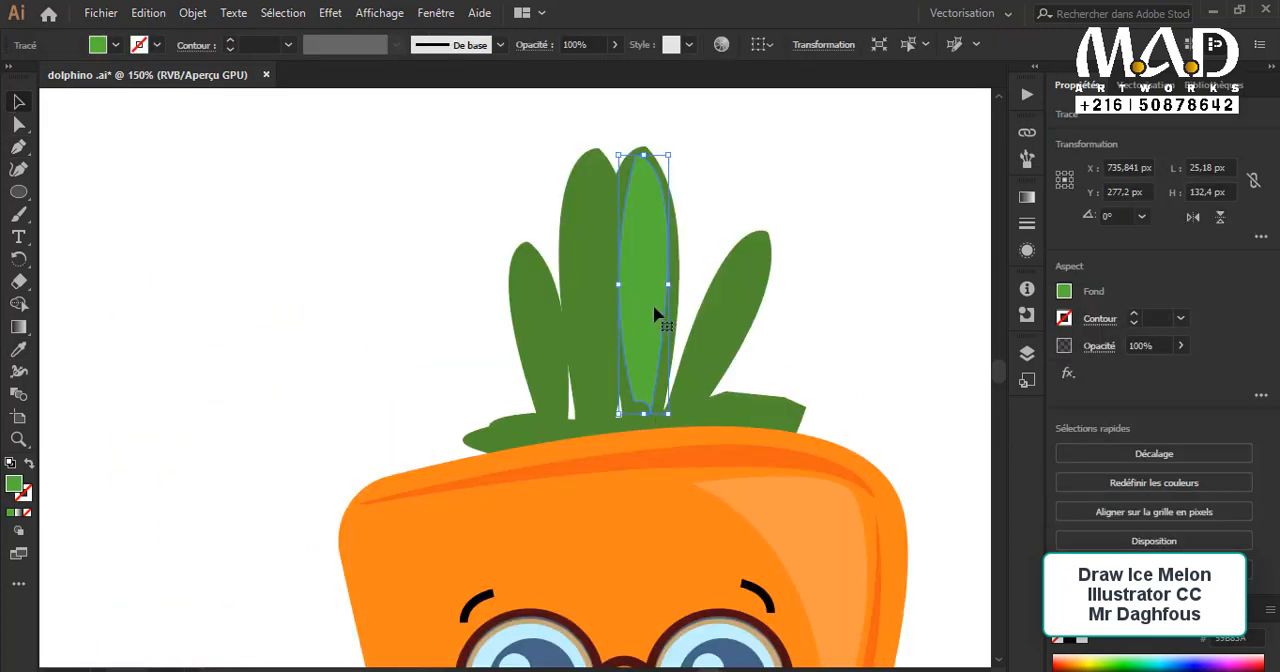
pyautogui.click(720, 247)
pyautogui.click(642, 277)
pyautogui.moveTo(617, 303); pyautogui.dragTo(537, 307)
# Step: Resize and tilt the copied highlight so it fits inside the small left leaf
pyautogui.moveTo(560, 180); pyautogui.dragTo(531, 225)
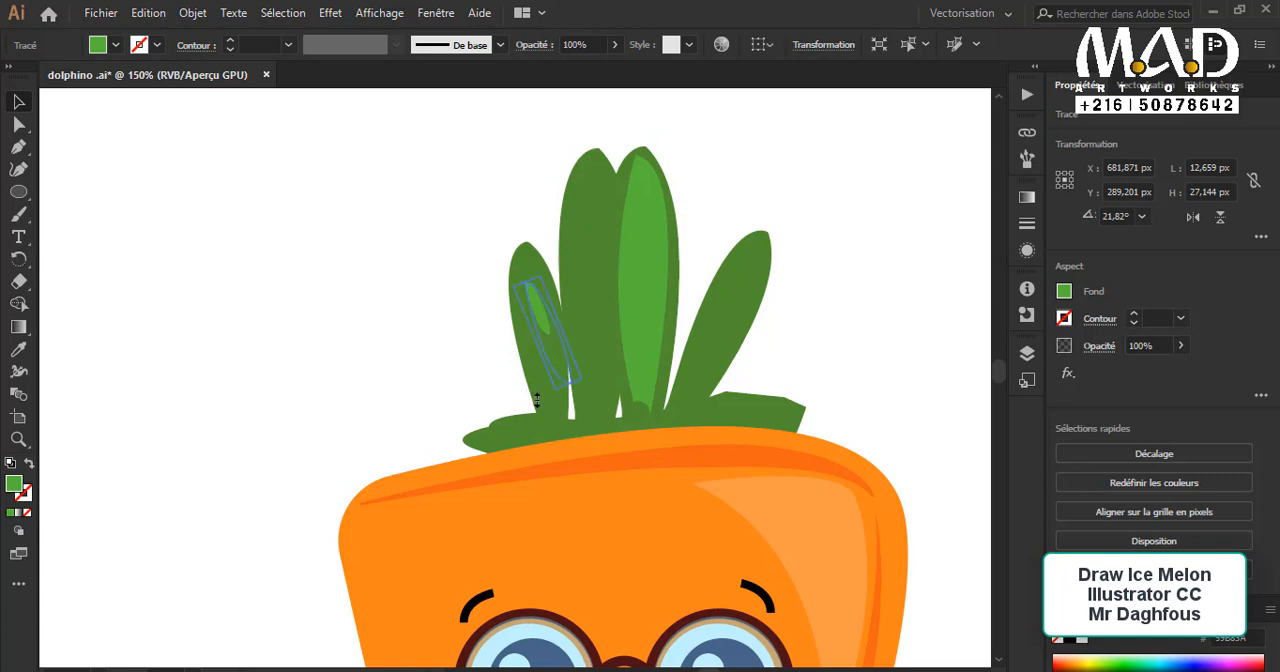
pyautogui.moveTo(537, 400); pyautogui.dragTo(557, 415)
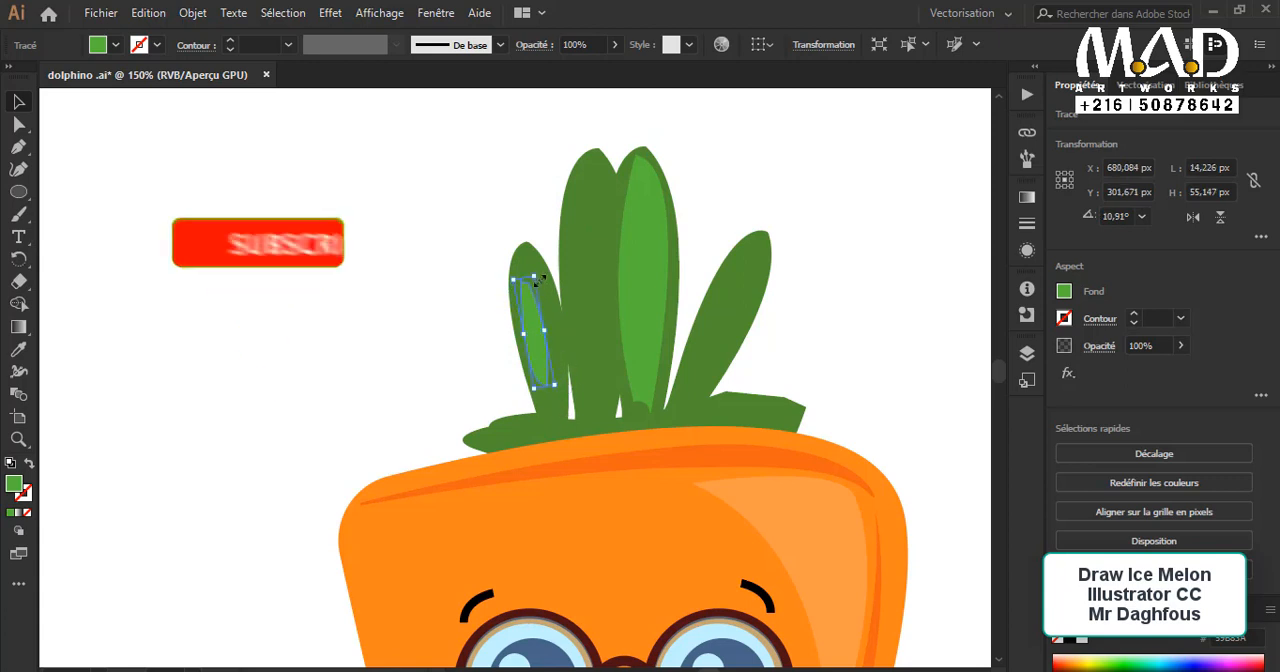
pyautogui.moveTo(536, 273); pyautogui.dragTo(556, 248)
pyautogui.moveTo(568, 314); pyautogui.dragTo(532, 333)
# Step: Draw a small drop shape about 8 × 19 px on the small left leaf with the Pen tool and fill it white
pyautogui.click(474, 344)
pyautogui.press('p')
pyautogui.moveTo(530, 290); pyautogui.dragTo(511, 249)
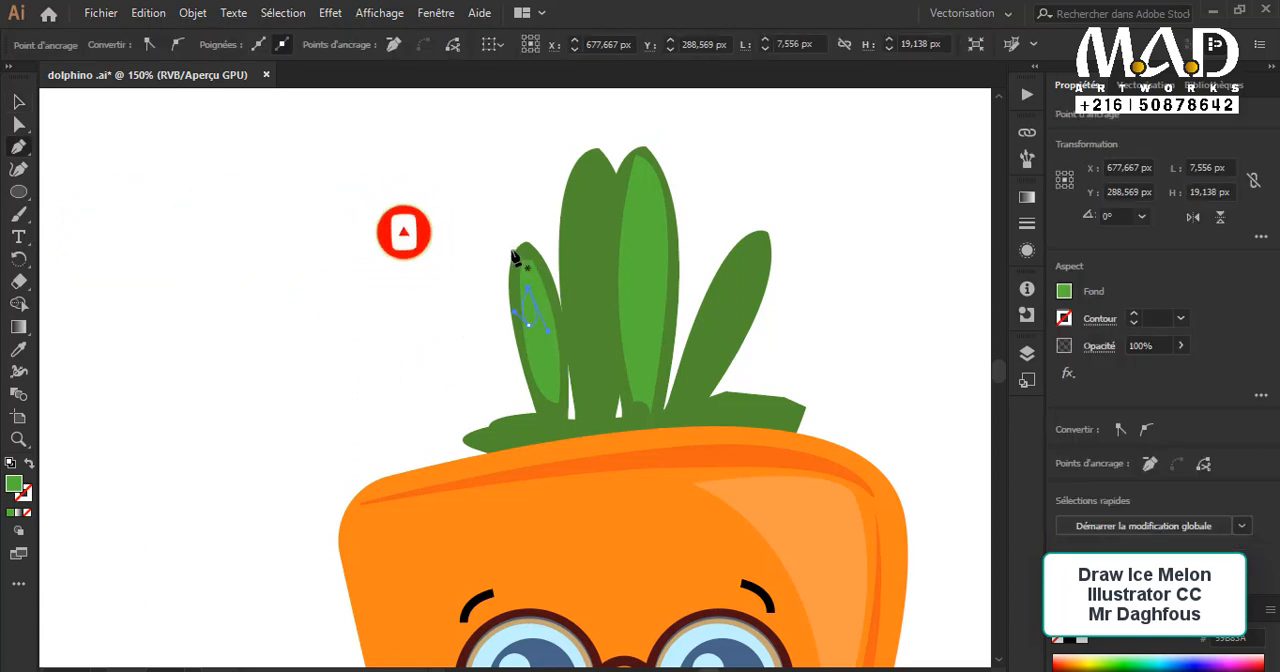
pyautogui.click(1063, 292)
pyautogui.click(886, 358)
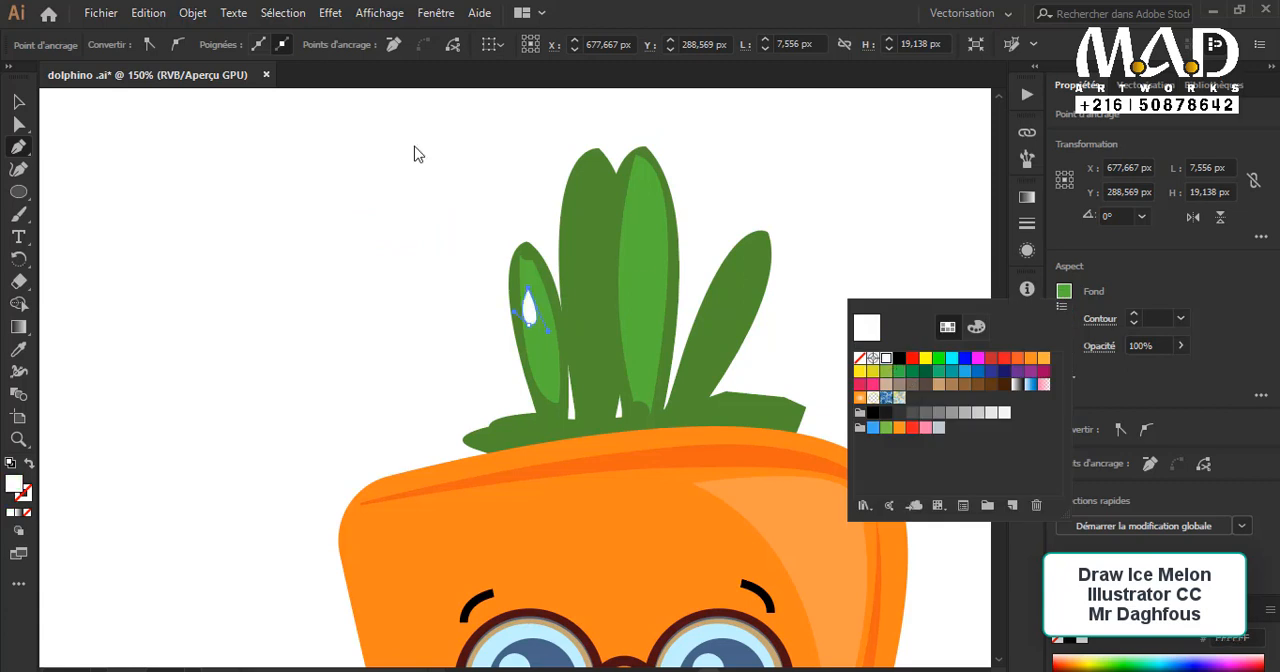
# Step: Shift the white drop about 4 px to the right on the small left leaf
pyautogui.click(23, 104)
pyautogui.click(227, 192)
pyautogui.click(21, 98)
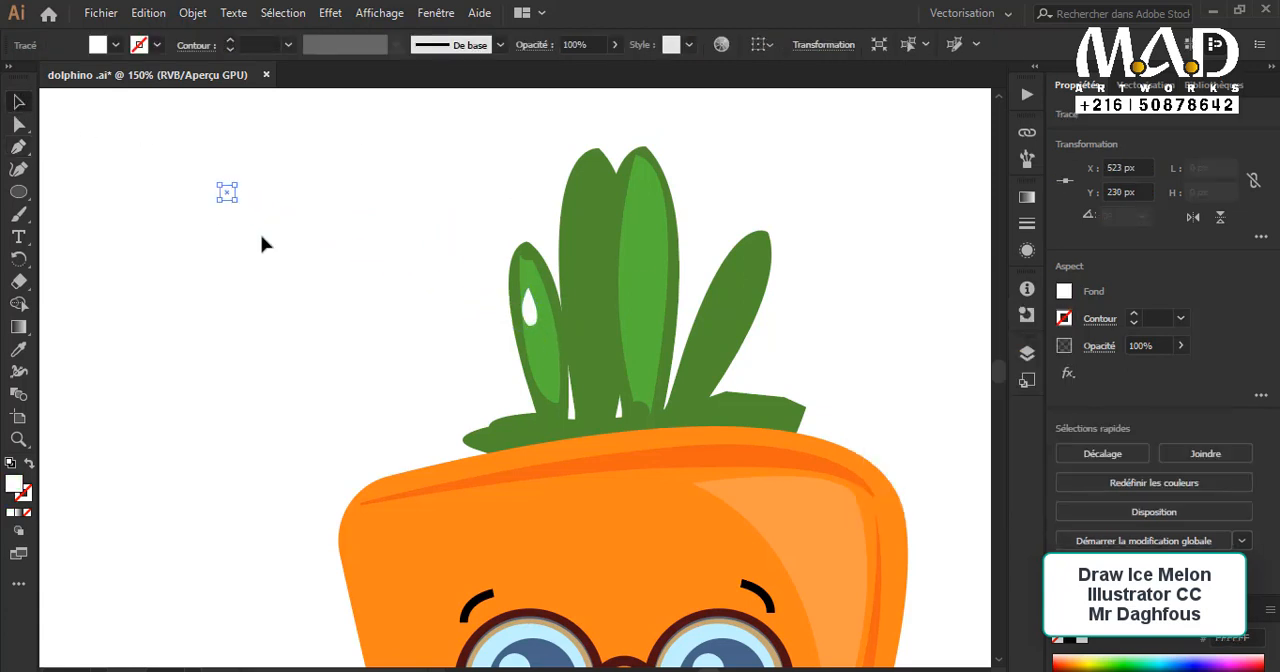
pyautogui.click(262, 244)
pyautogui.click(534, 318)
pyautogui.click(497, 323)
pyautogui.click(538, 309)
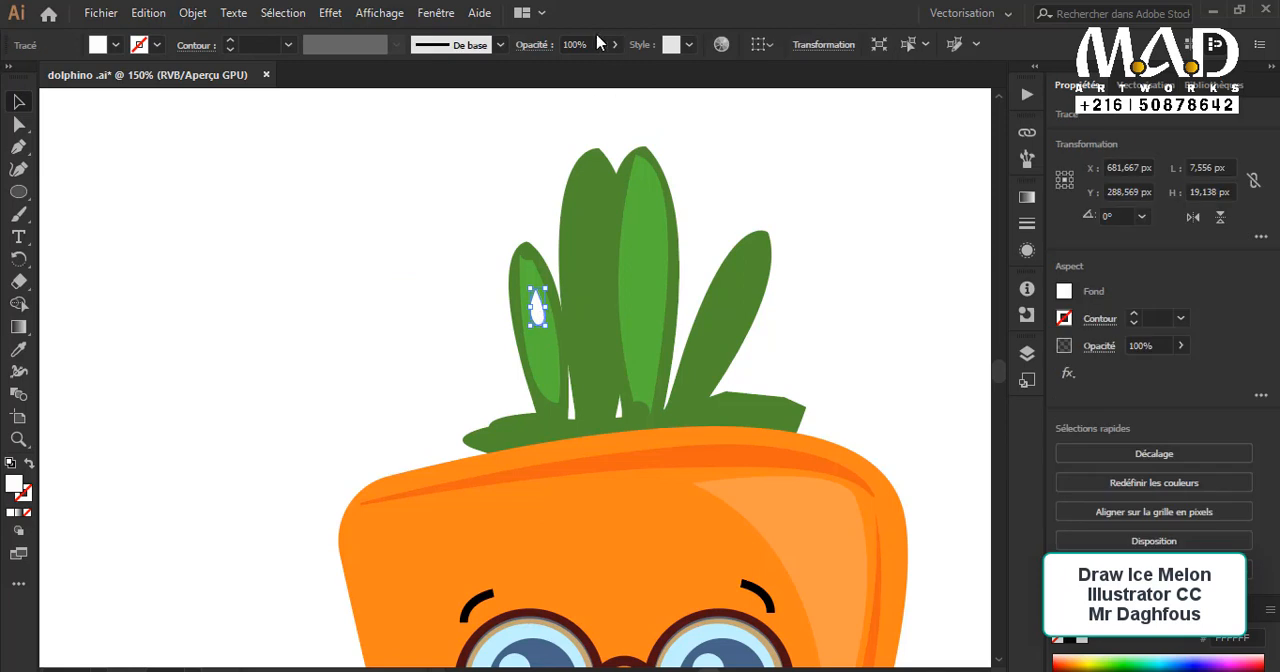
# Step: Set the white drop's opacity to 54%
pyautogui.click(613, 44)
pyautogui.moveTo(611, 66); pyautogui.dragTo(567, 66)
pyautogui.click(455, 275)
pyautogui.click(540, 308)
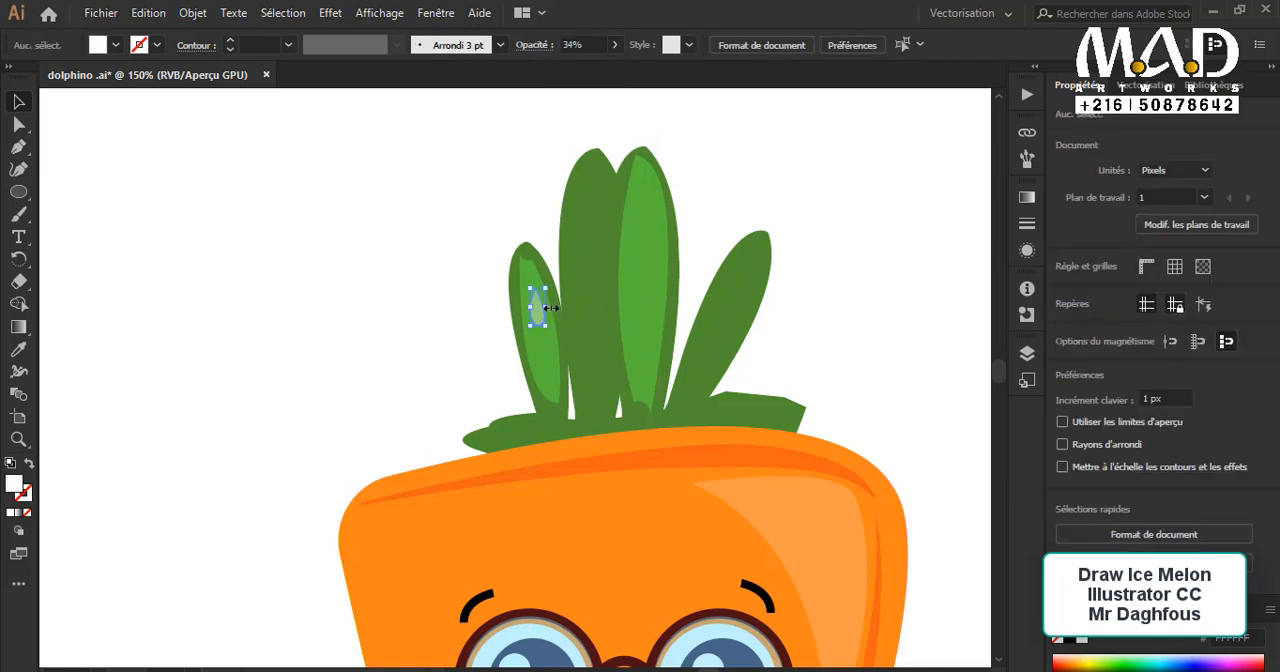
pyautogui.click(613, 44)
pyautogui.click(580, 66)
pyautogui.click(403, 266)
pyautogui.click(540, 315)
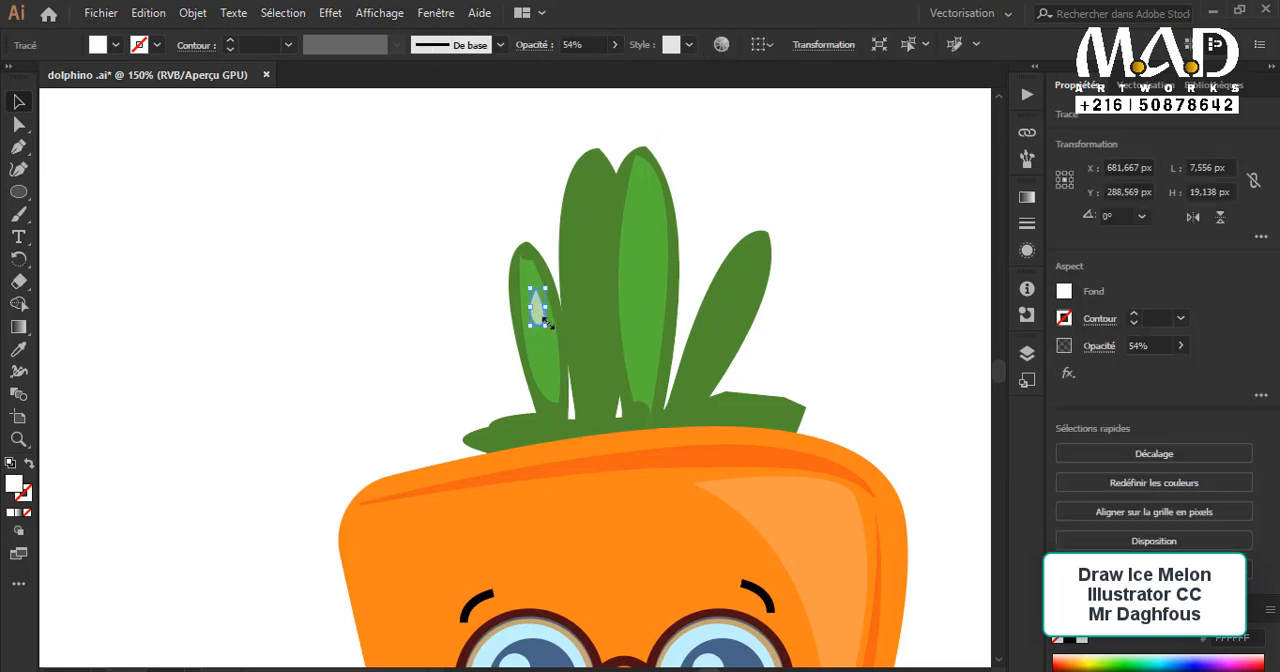
# Step: Tilt the left-hand large leaf outward by about 10.2° and move it about 8 px further left
pyautogui.click(591, 283)
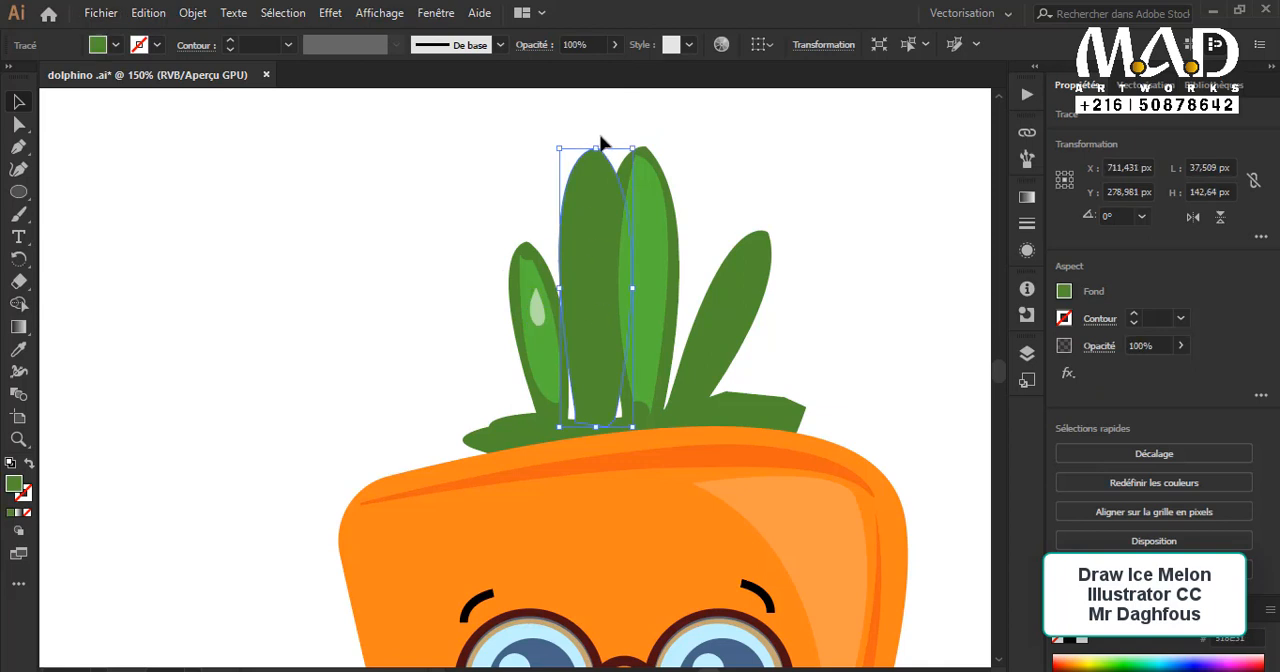
pyautogui.moveTo(549, 143); pyautogui.dragTo(530, 145)
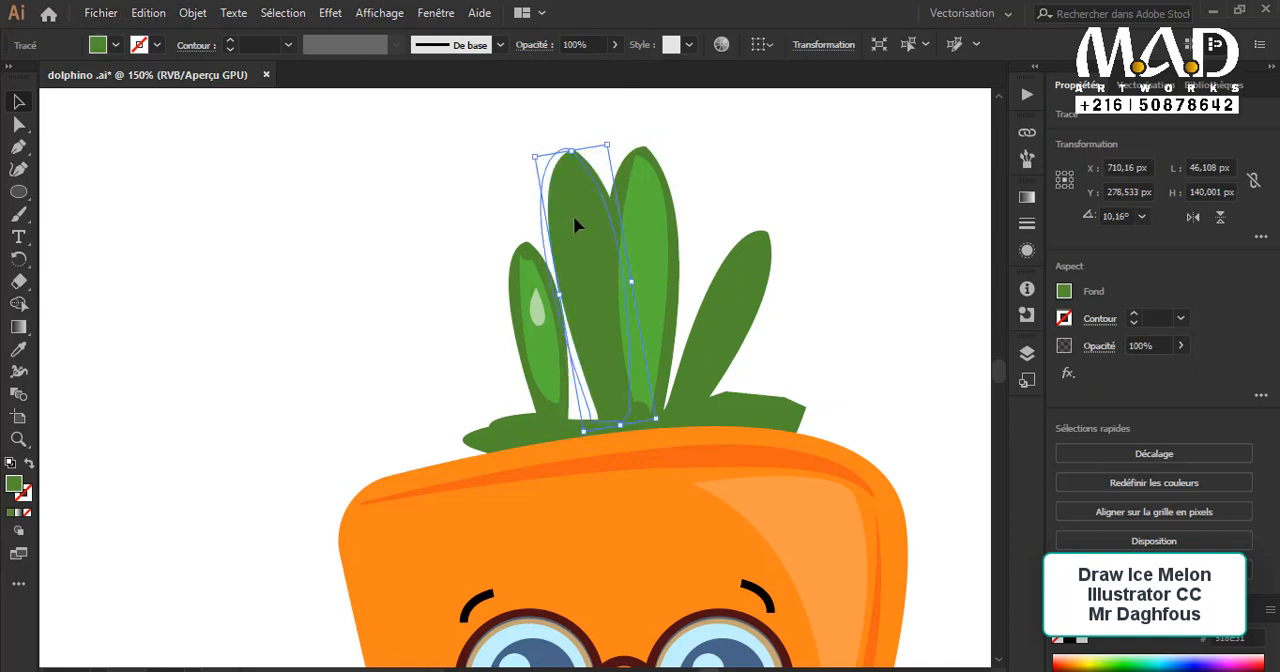
pyautogui.click(714, 178)
# Step: Draw a narrow curved reflection about 13 × 60 px near the top of the right-hand large leaf with the Curvature tool
pyautogui.click(617, 247)
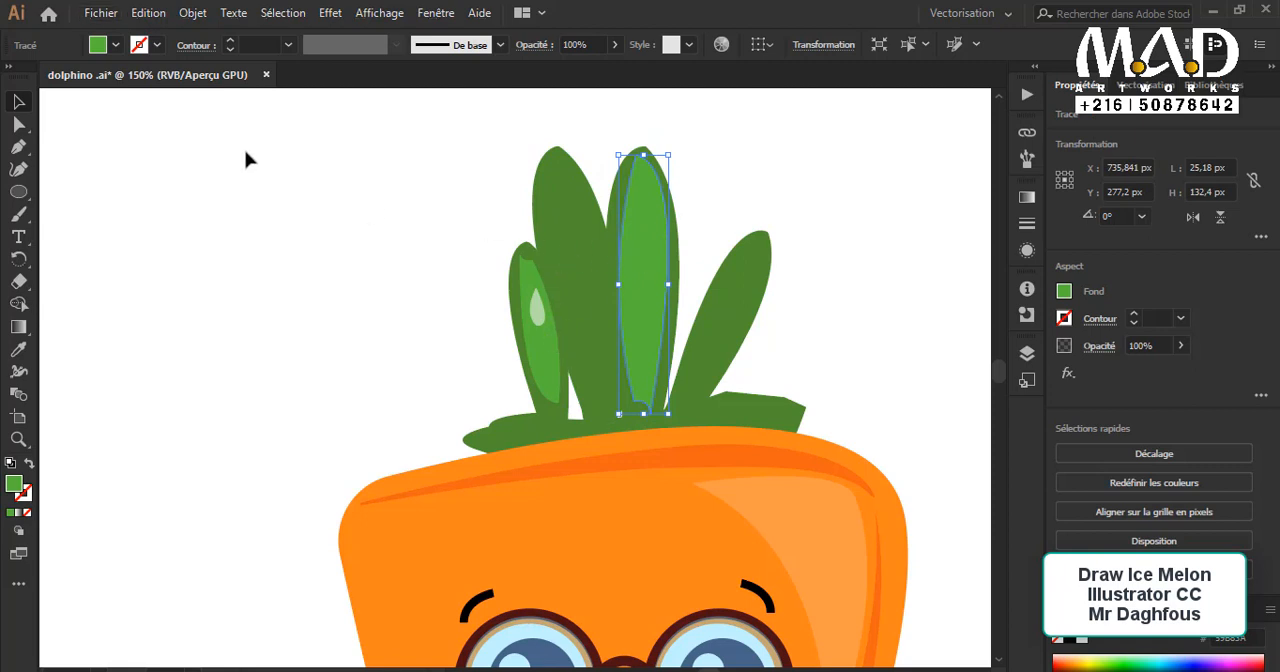
pyautogui.click(20, 171)
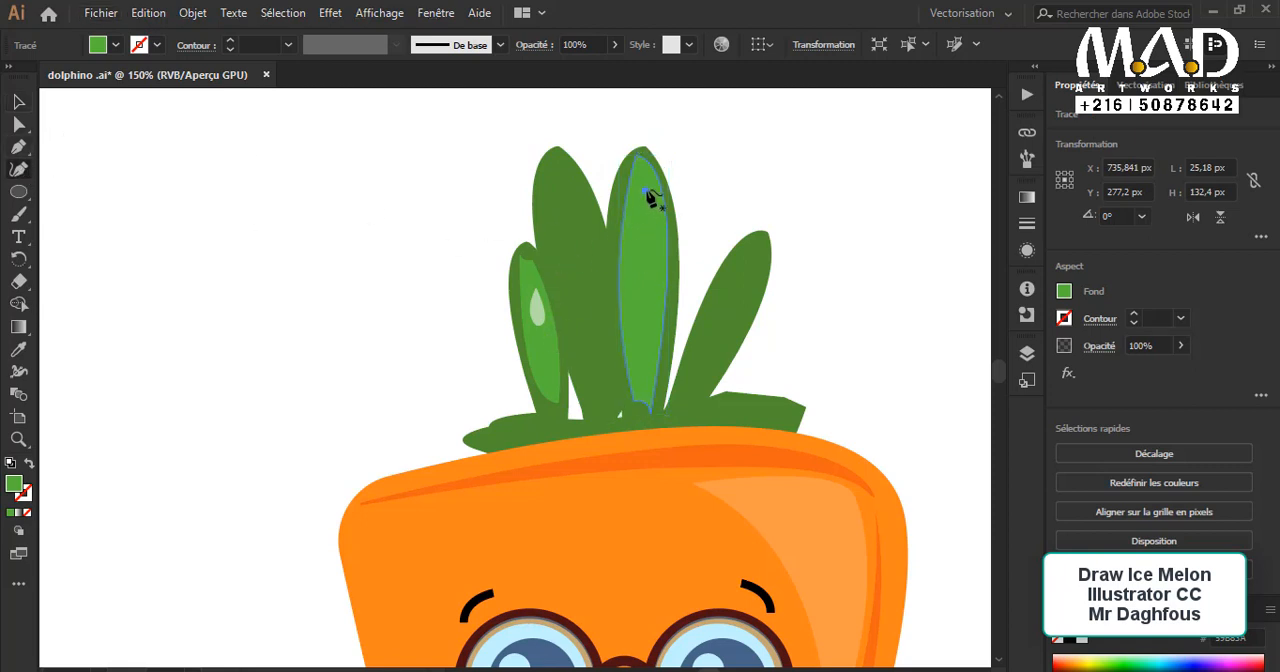
pyautogui.click(645, 190)
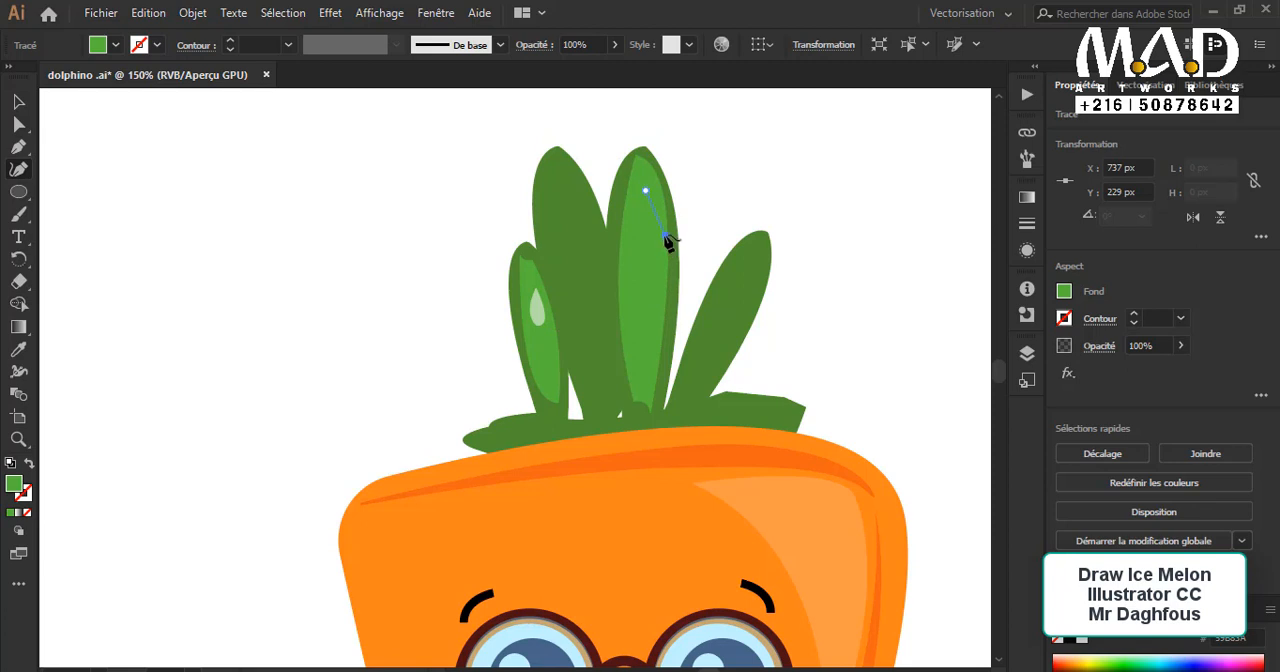
pyautogui.click(665, 236)
pyautogui.click(658, 270)
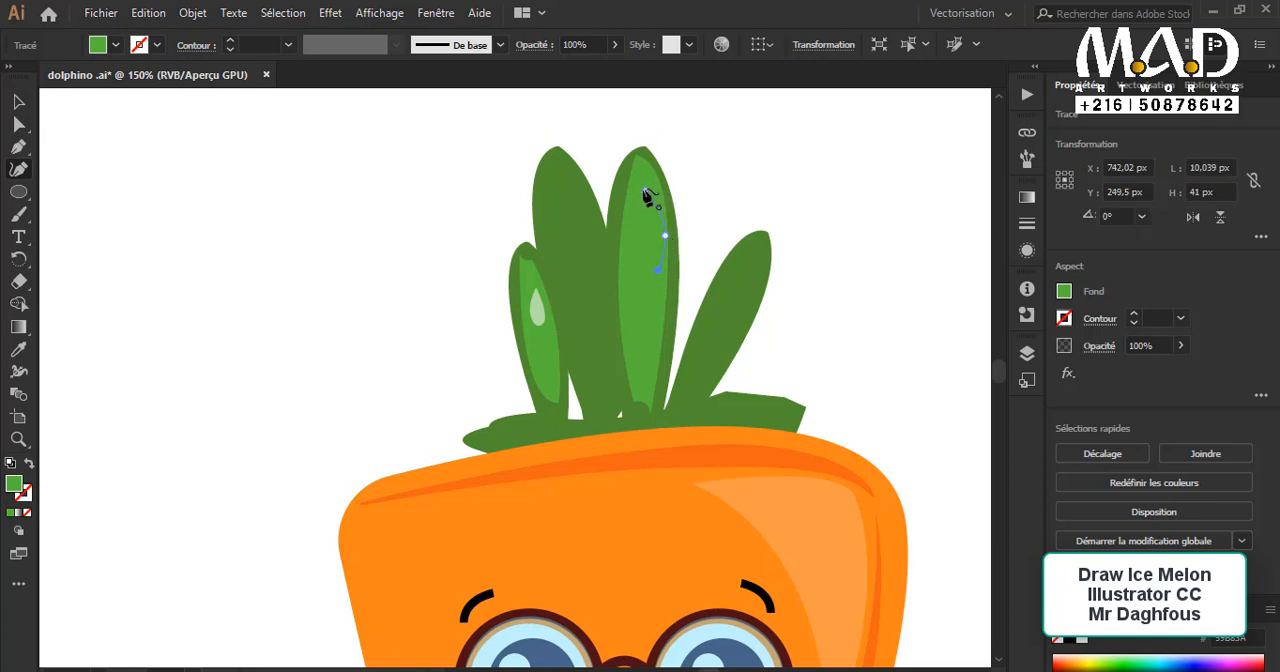
pyautogui.moveTo(647, 194); pyautogui.dragTo(651, 174)
pyautogui.moveTo(657, 270); pyautogui.dragTo(660, 245)
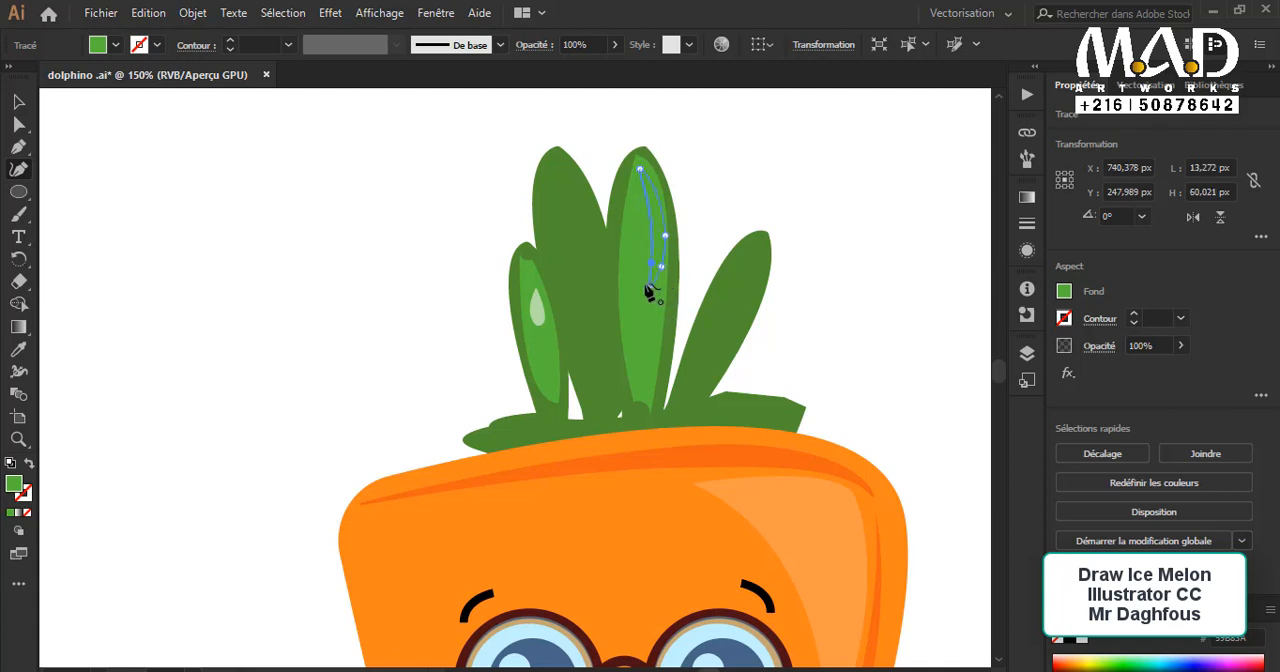
pyautogui.click(650, 287)
pyautogui.click(18, 101)
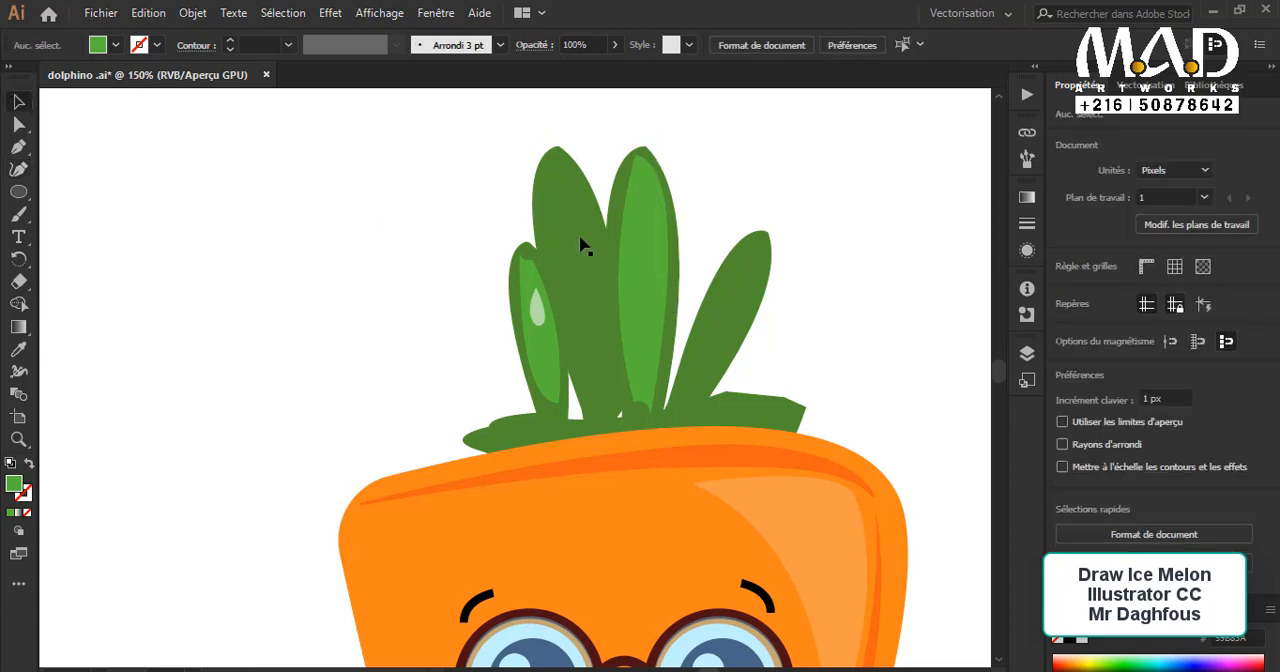
# Step: Apply the drop's translucent white to the curved reflection with the Eyedropper tool
pyautogui.click(663, 251)
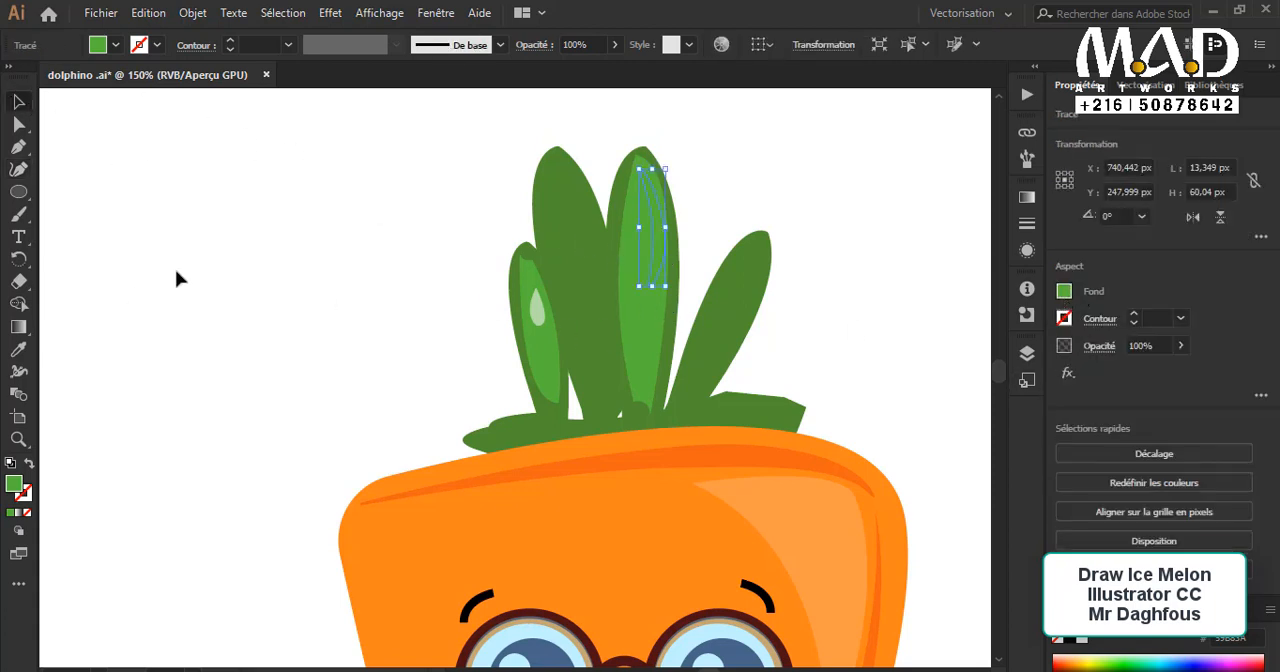
pyautogui.click(18, 349)
pyautogui.click(537, 307)
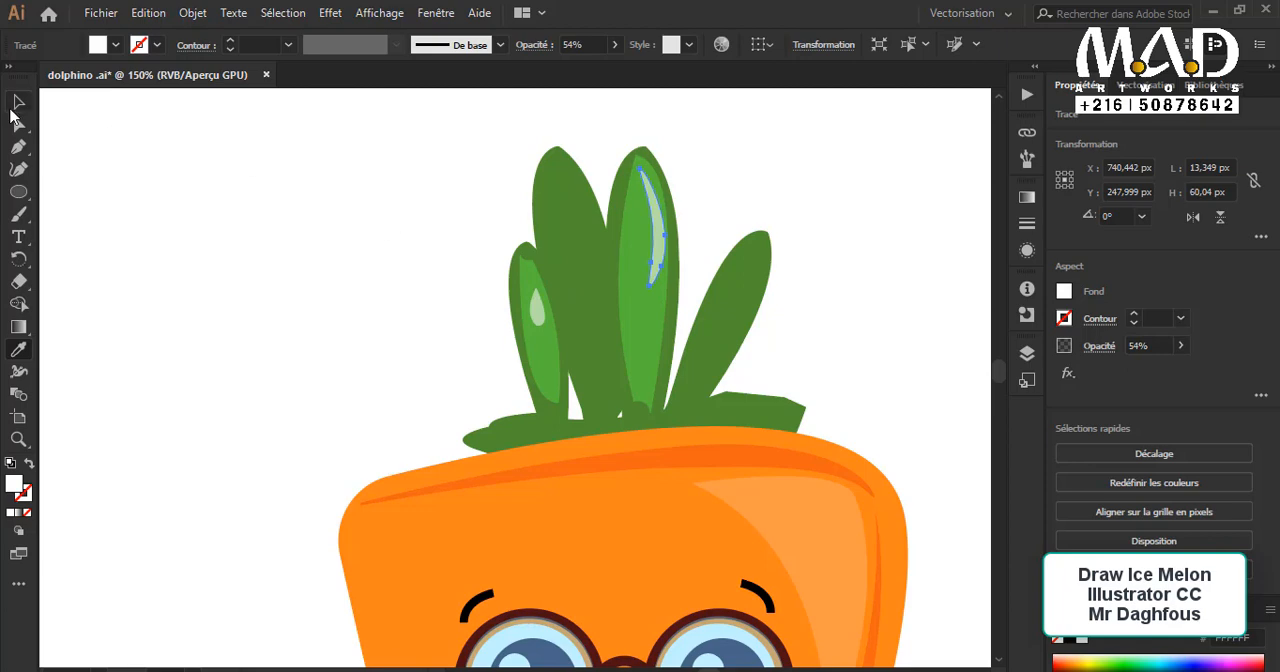
# Step: Reflect the curved reflection across the vertical axis and move it to the left side of the leaf's light green area
pyautogui.click(14, 104)
pyautogui.click(512, 258)
pyautogui.click(662, 243)
pyautogui.rightClick(663, 238)
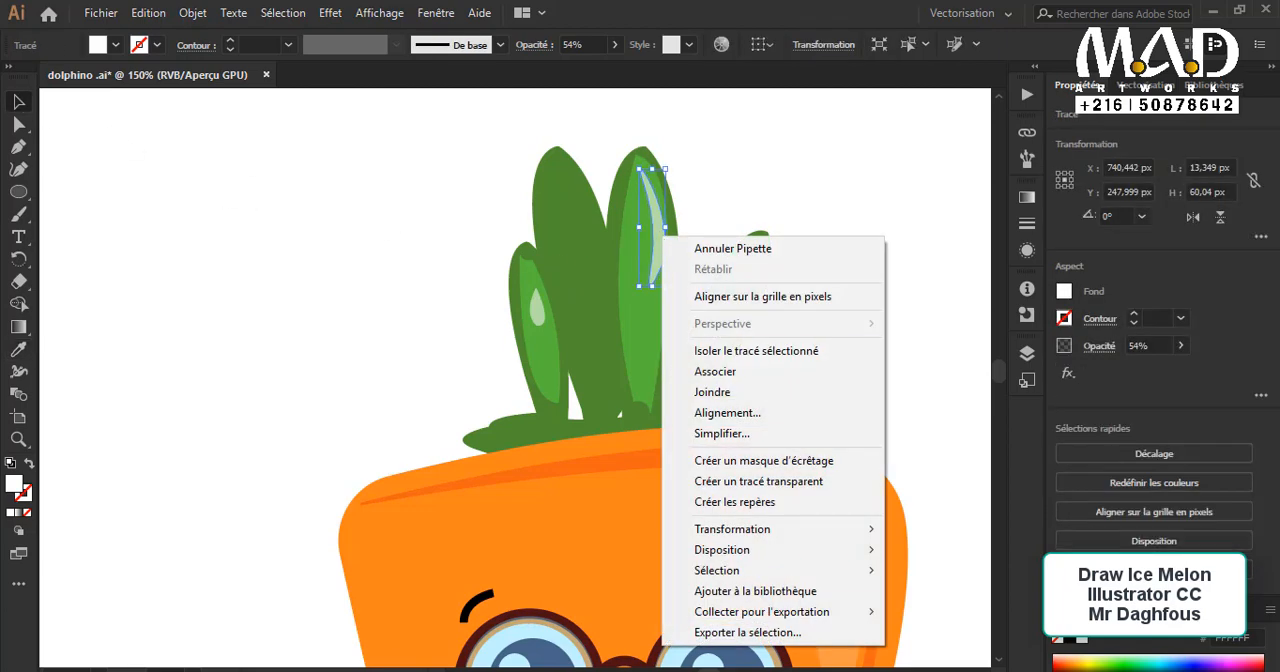
pyautogui.moveTo(837, 530)
pyautogui.click(962, 597)
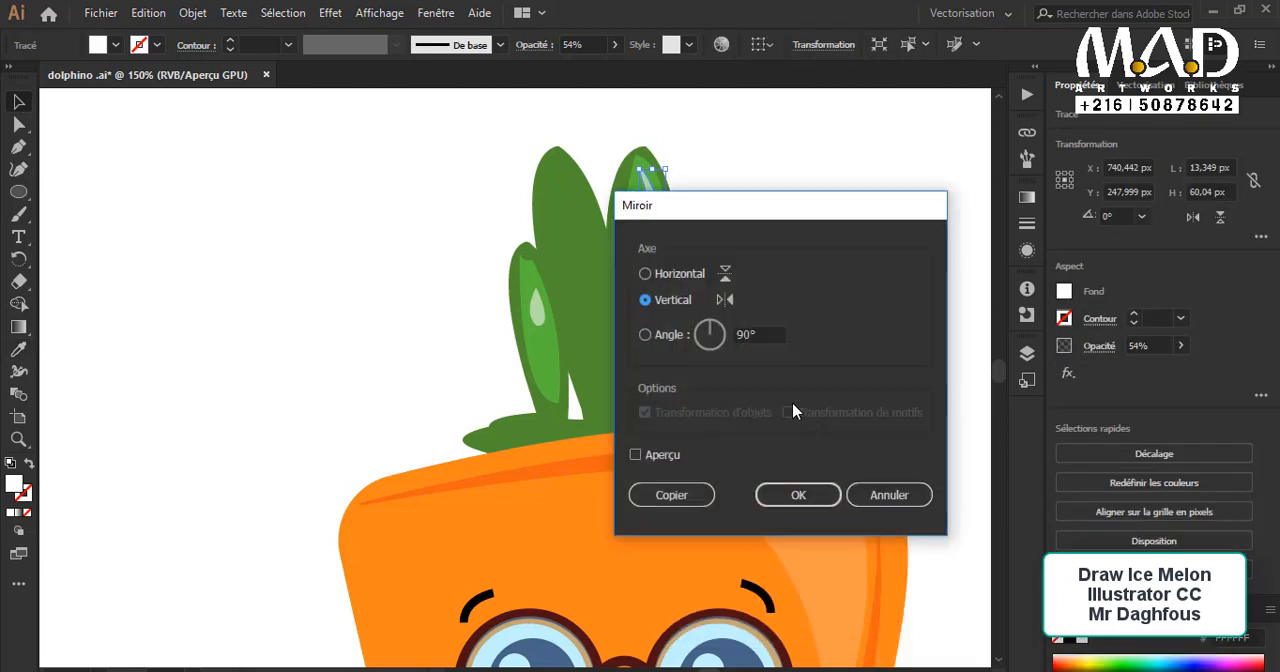
pyautogui.click(814, 491)
pyautogui.click(797, 207)
pyautogui.moveTo(650, 222); pyautogui.dragTo(632, 238)
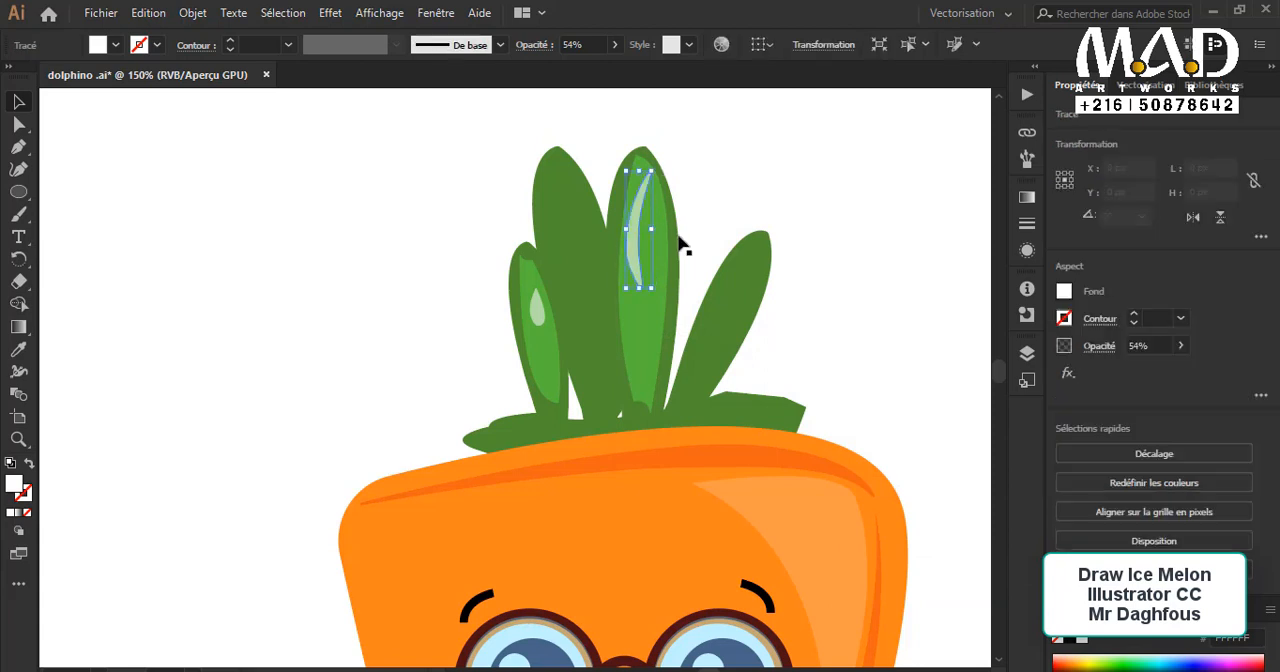
# Step: Stretch the green leaf base upward so it covers the lower ends of the leaves
pyautogui.click(757, 192)
pyautogui.click(710, 396)
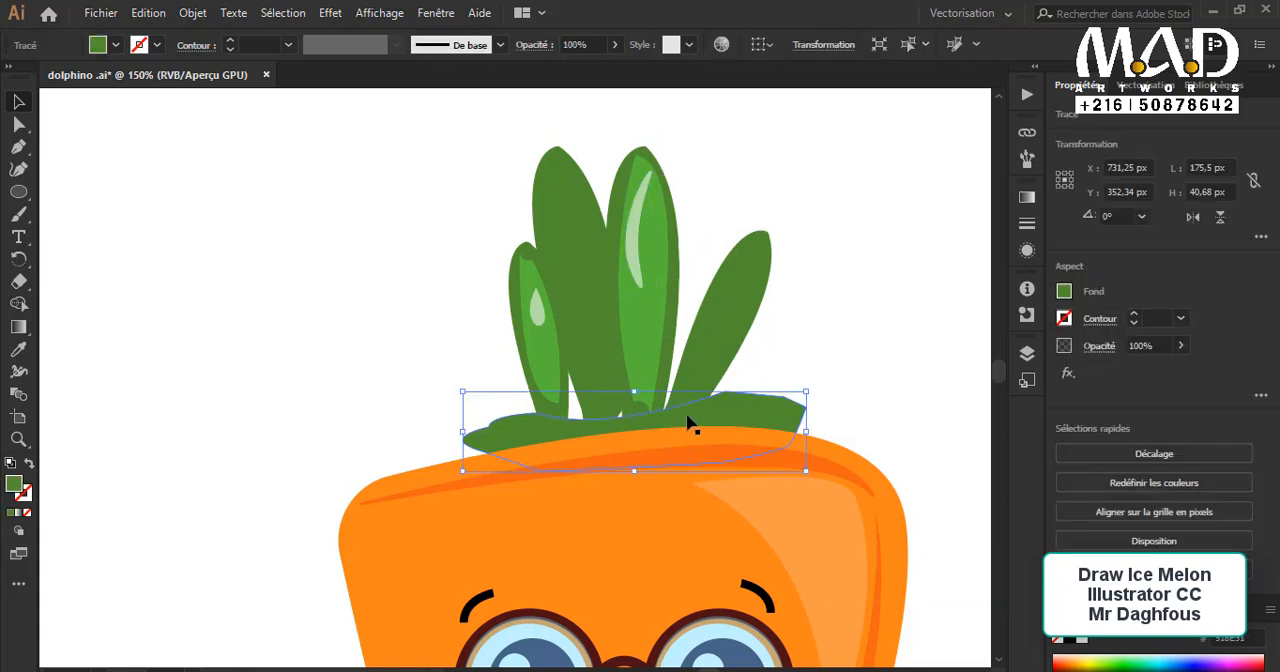
pyautogui.moveTo(635, 393); pyautogui.dragTo(634, 371)
pyautogui.click(823, 357)
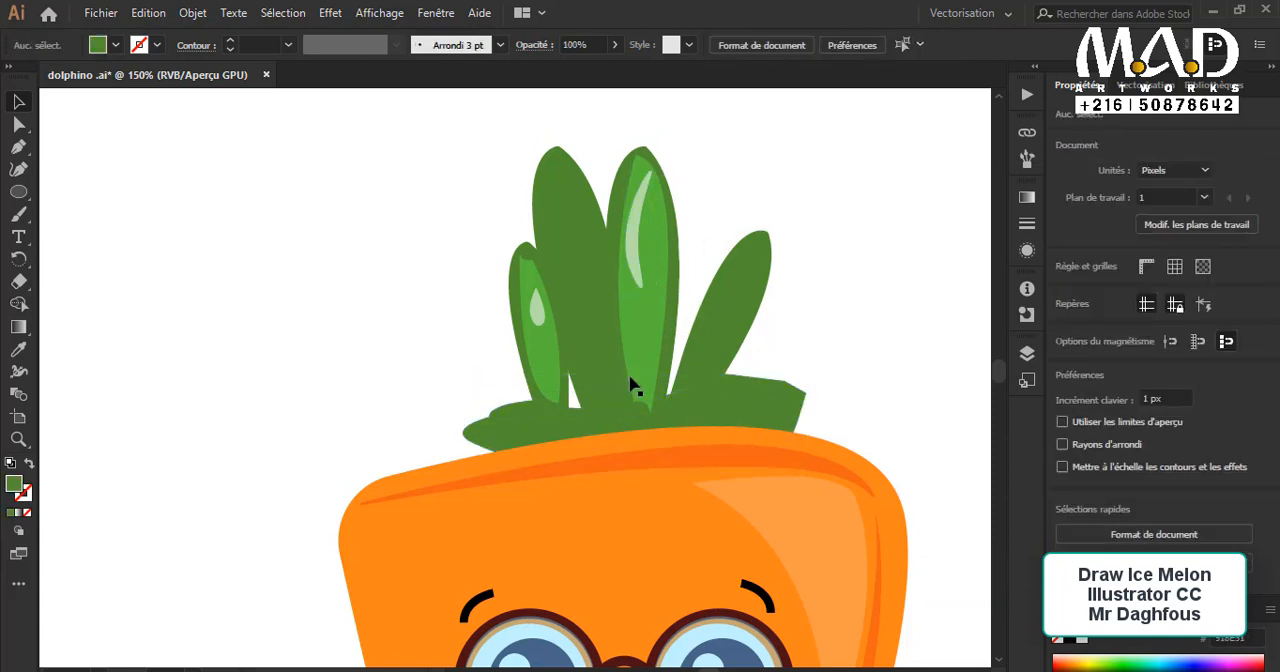
pyautogui.click(636, 366)
pyautogui.click(603, 342)
pyautogui.click(651, 280)
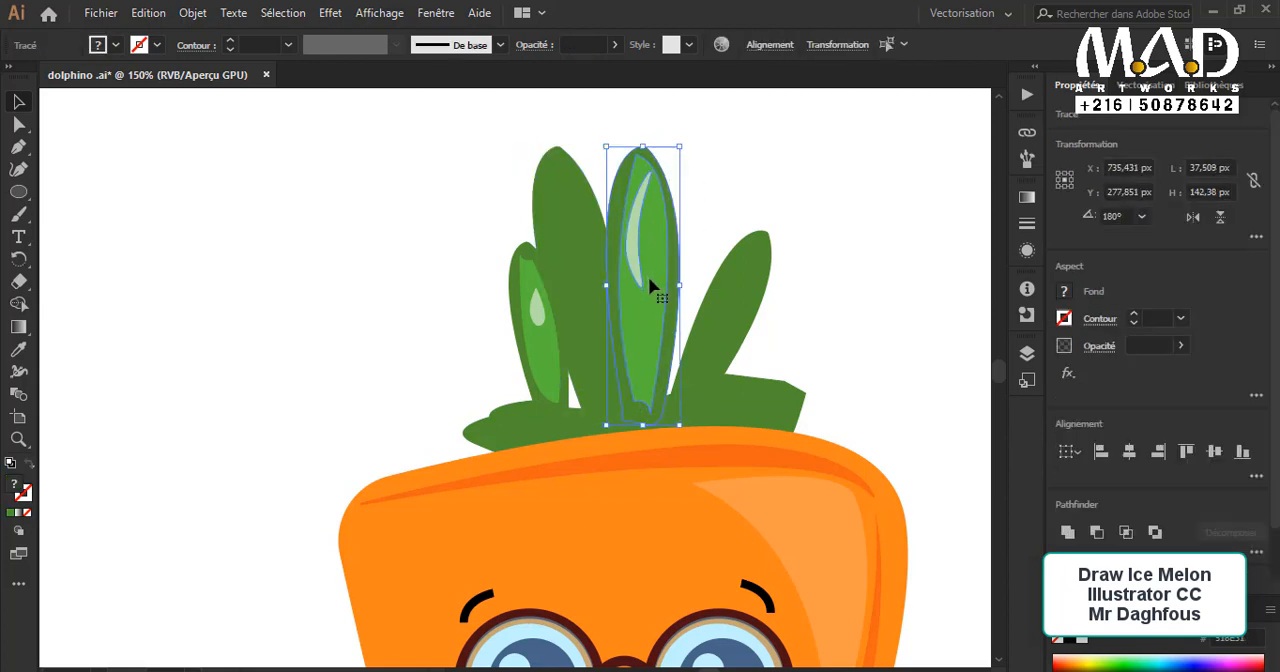
pyautogui.press('Delete')
pyautogui.hotkey('ctrl', 'z')
pyautogui.click(838, 335)
pyautogui.click(575, 290)
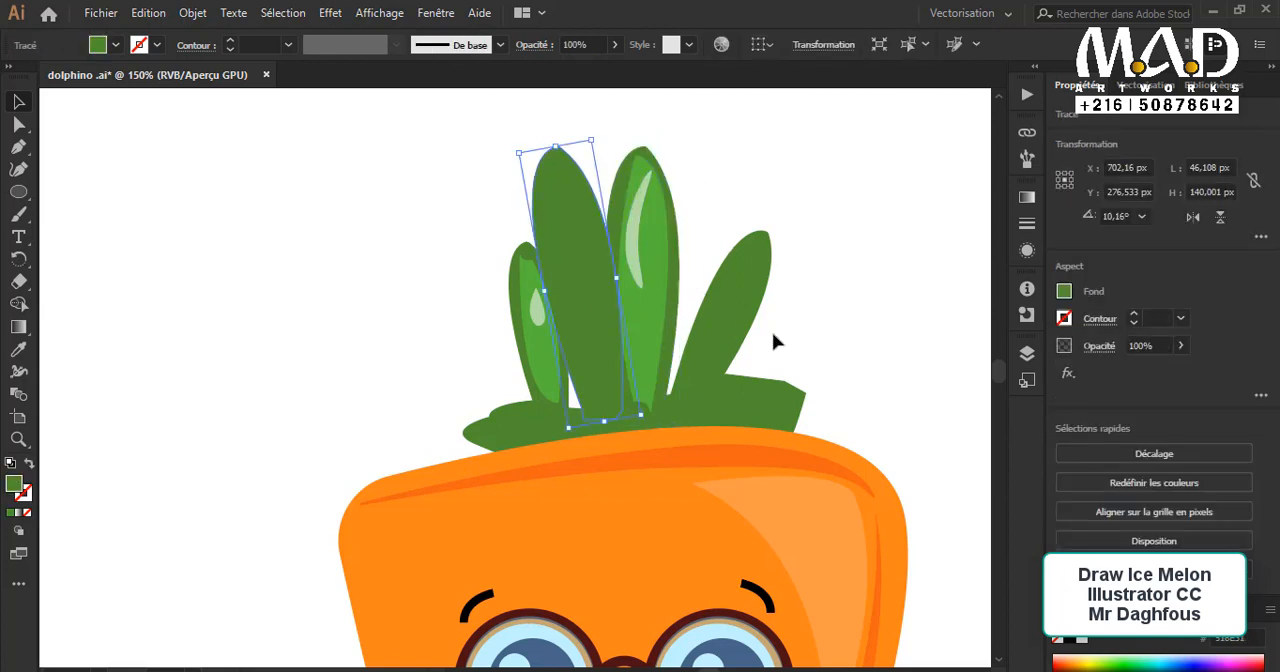
pyautogui.click(823, 343)
# Step: Draw a short horizontal line near the left edge of the lower body with the Pen tool
pyautogui.scroll(-10, 823, 342)
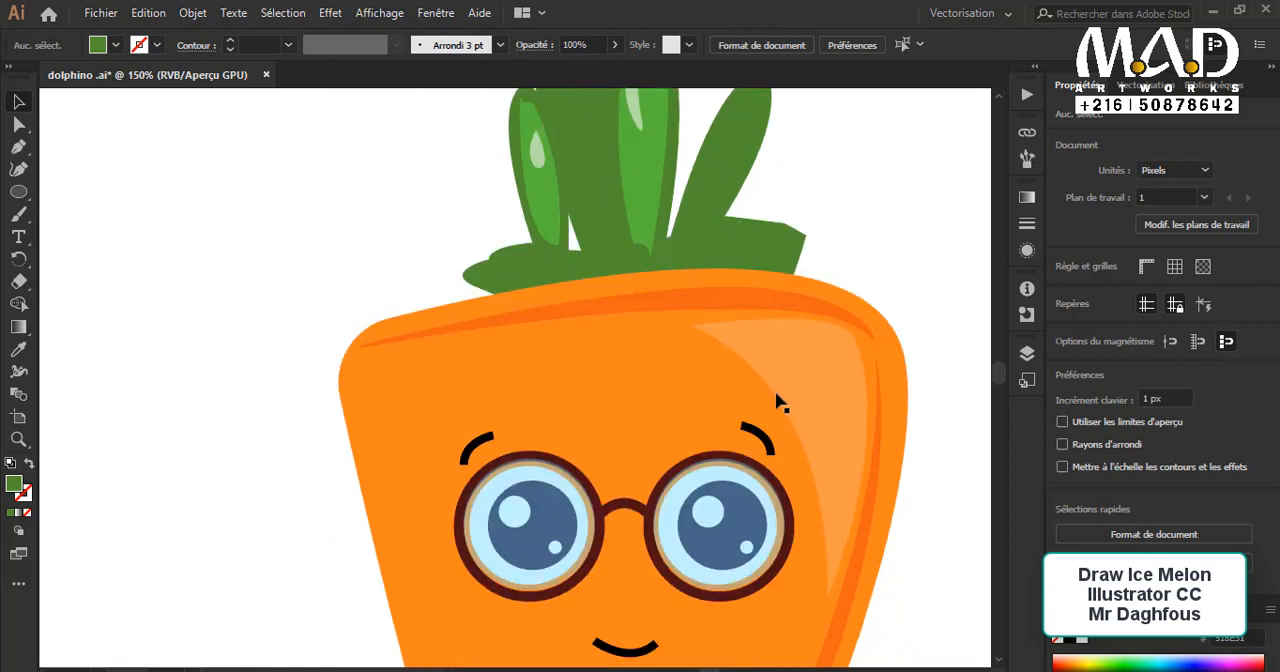
pyautogui.press('p')
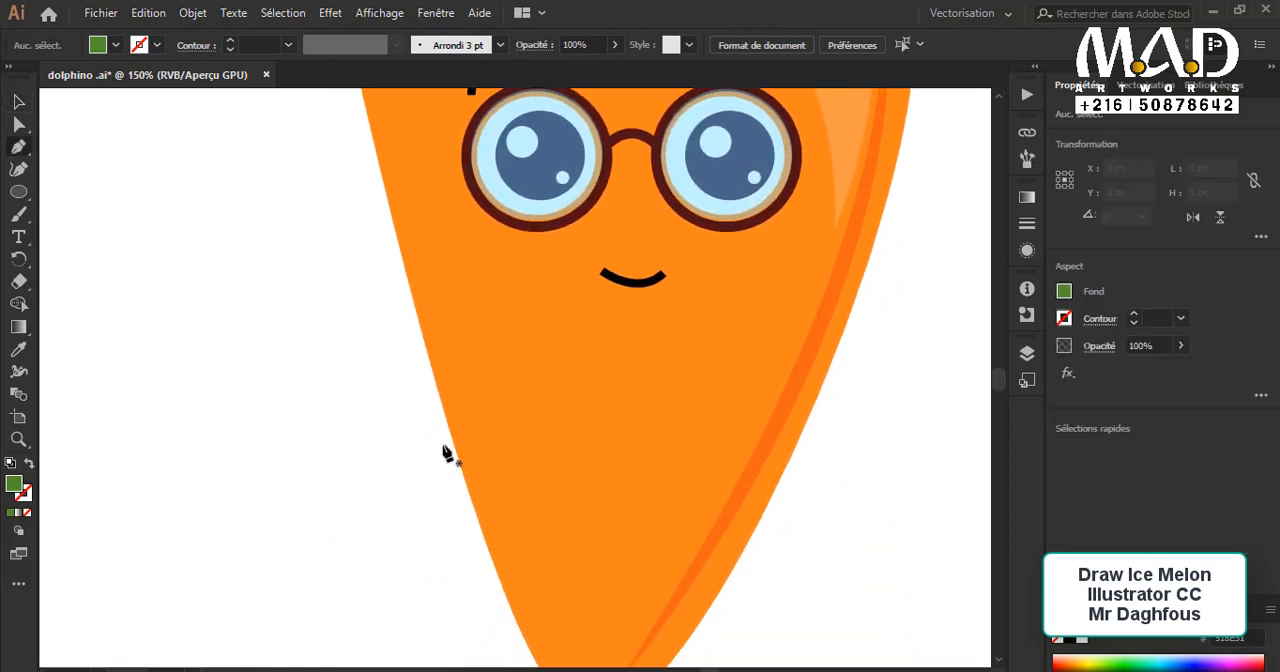
pyautogui.moveTo(492, 451); pyautogui.dragTo(544, 451)
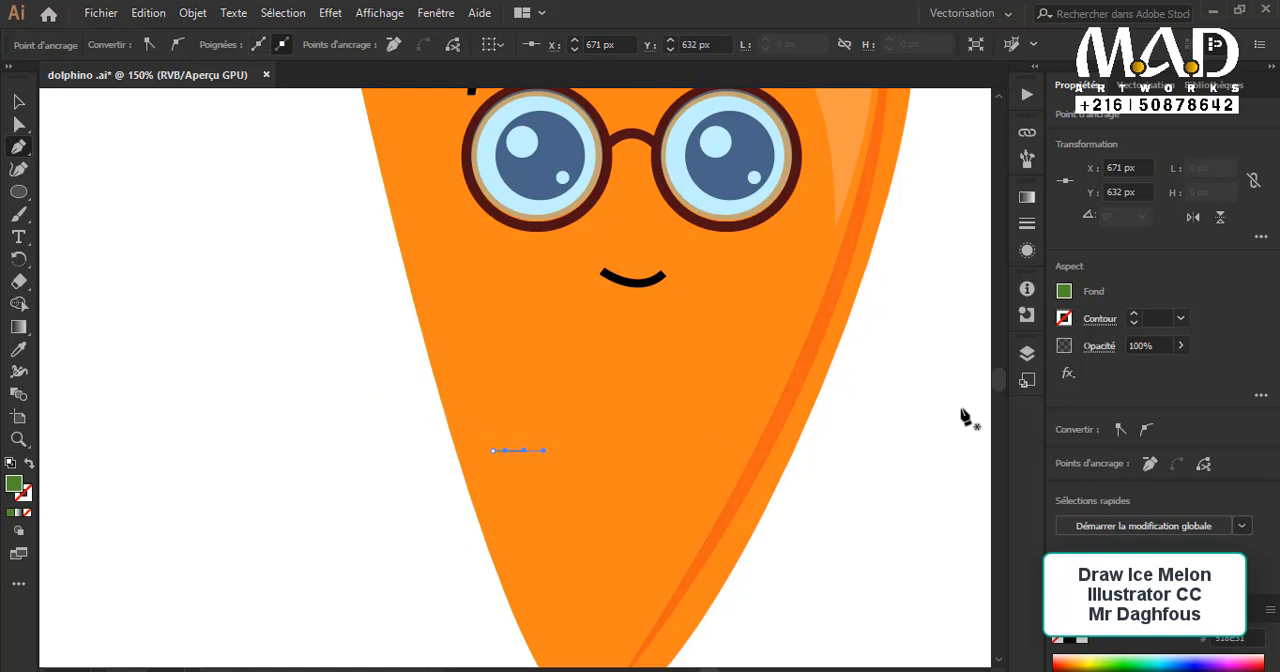
# Step: Give the short line a 5 pt stroke without fill, in the dark orange sampled from the first palette circle
pyautogui.hscroll(-10, 751, 306)
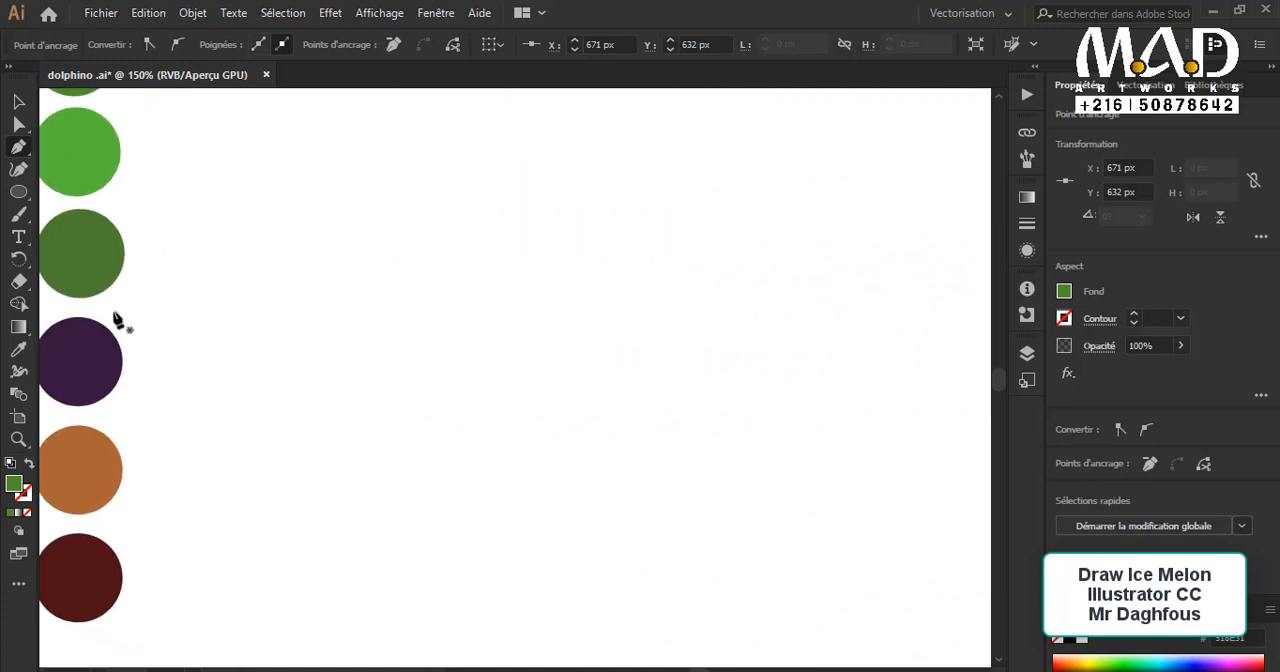
pyautogui.click(22, 356)
pyautogui.scroll(5, 323, 491)
pyautogui.click(260, 190)
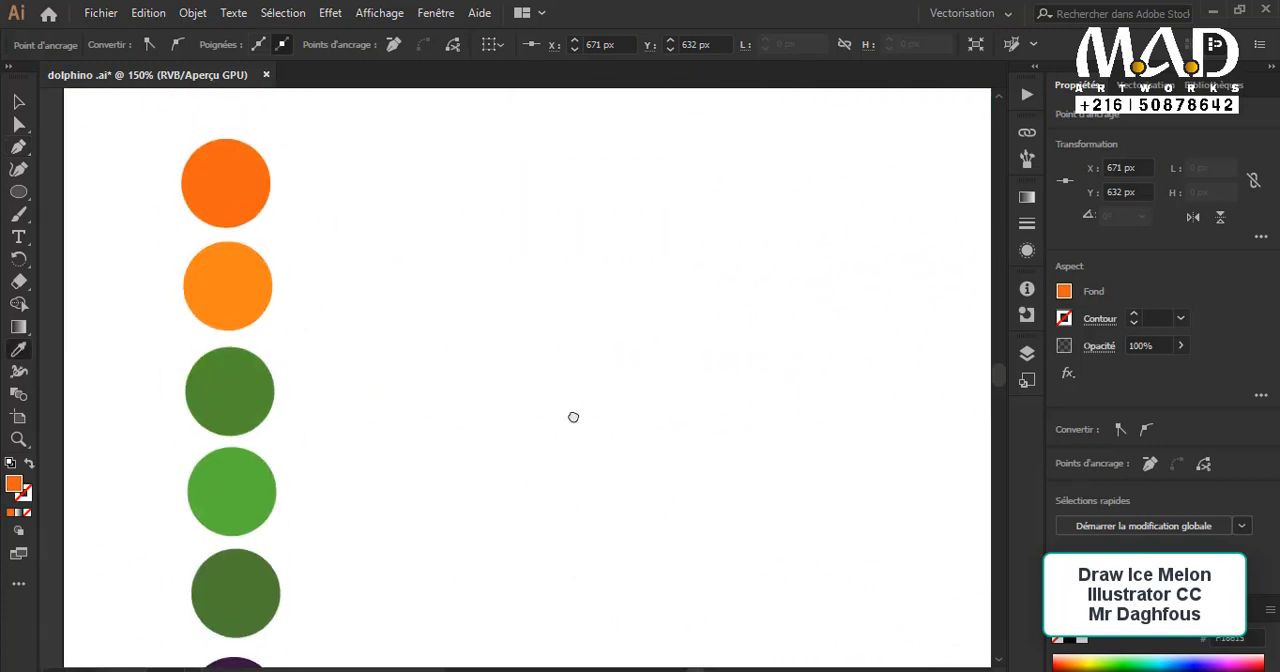
pyautogui.hscroll(10, 268, 421)
pyautogui.moveTo(268, 422); pyautogui.dragTo(158, 360)
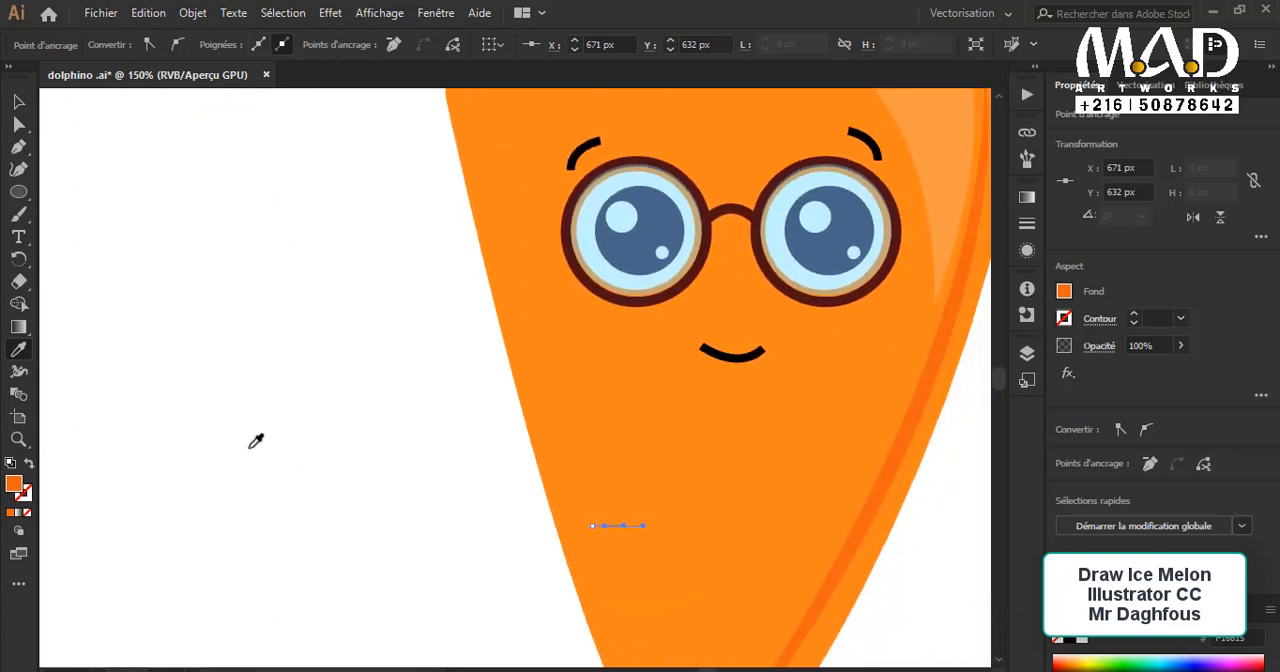
pyautogui.click(29, 465)
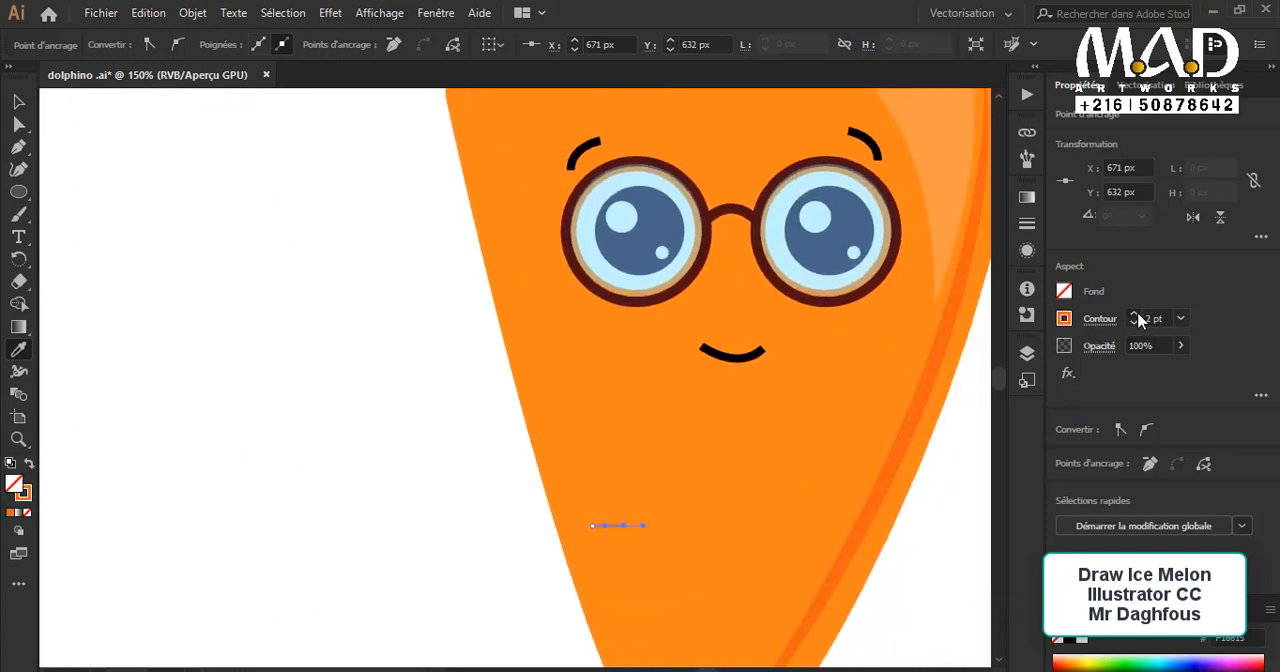
pyautogui.click(19, 102)
pyautogui.click(474, 444)
pyautogui.click(599, 528)
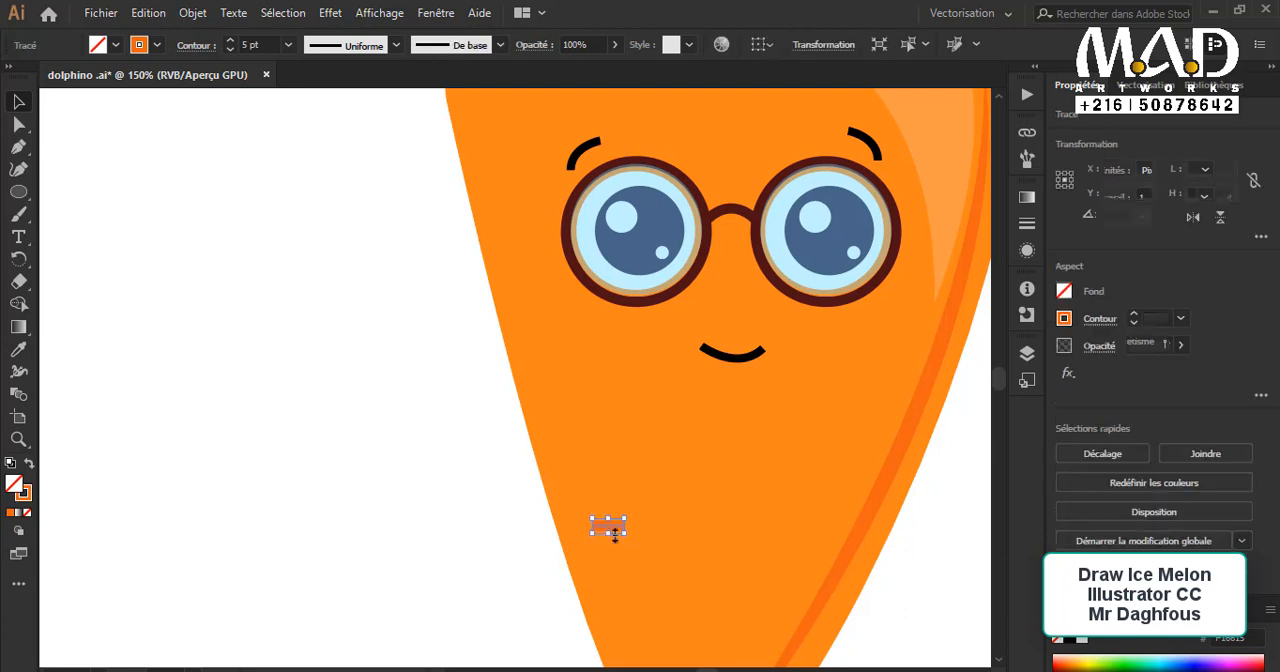
# Step: Move the right end point of the short dark orange line upward to make it a slanted curved mark
pyautogui.click(19, 125)
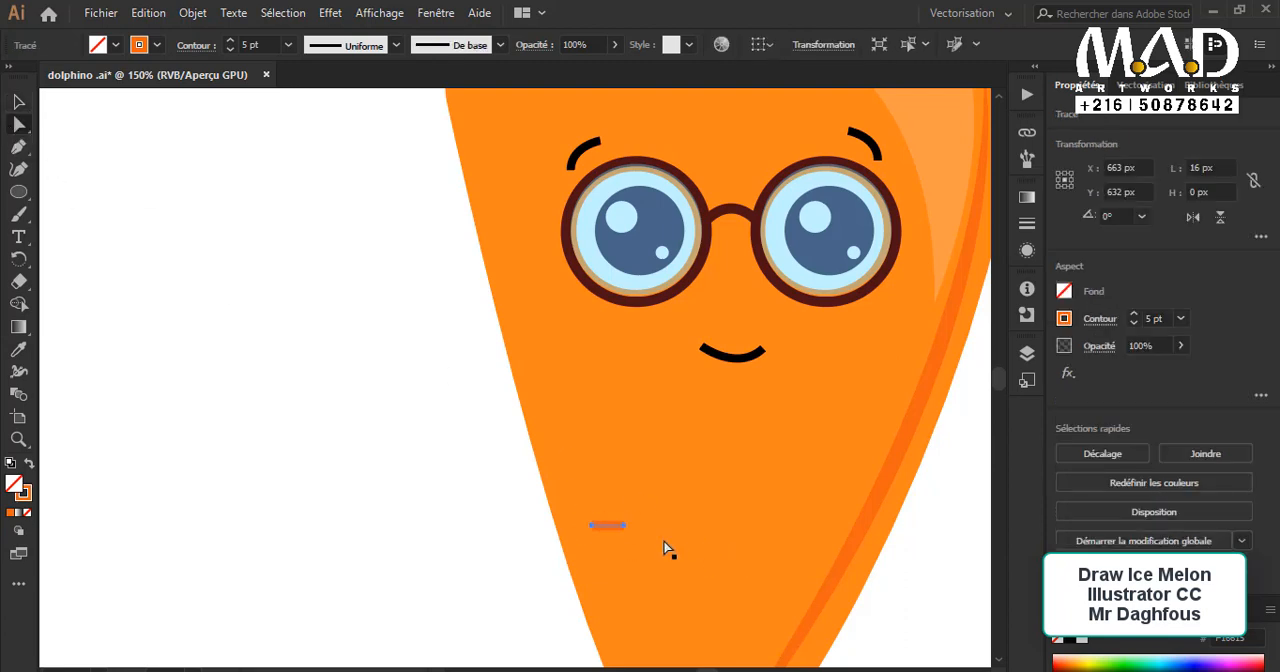
pyautogui.moveTo(624, 525); pyautogui.dragTo(632, 515)
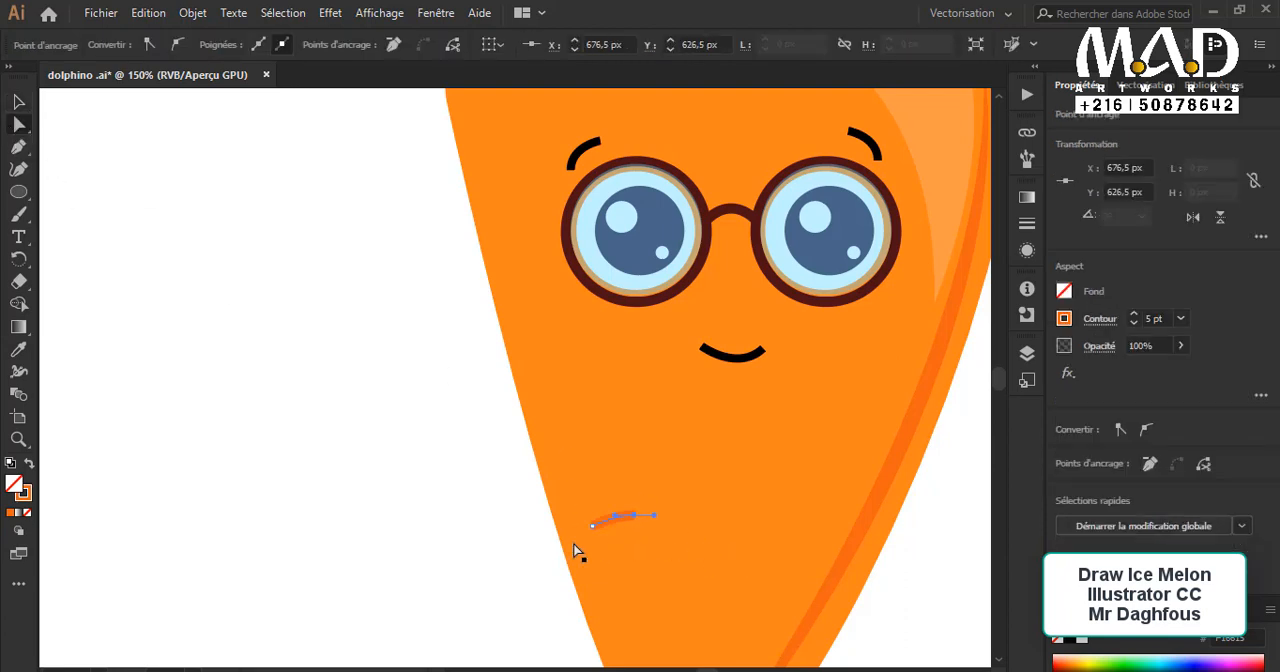
pyautogui.click(425, 434)
pyautogui.click(19, 102)
pyautogui.moveTo(350, 410); pyautogui.dragTo(218, 297)
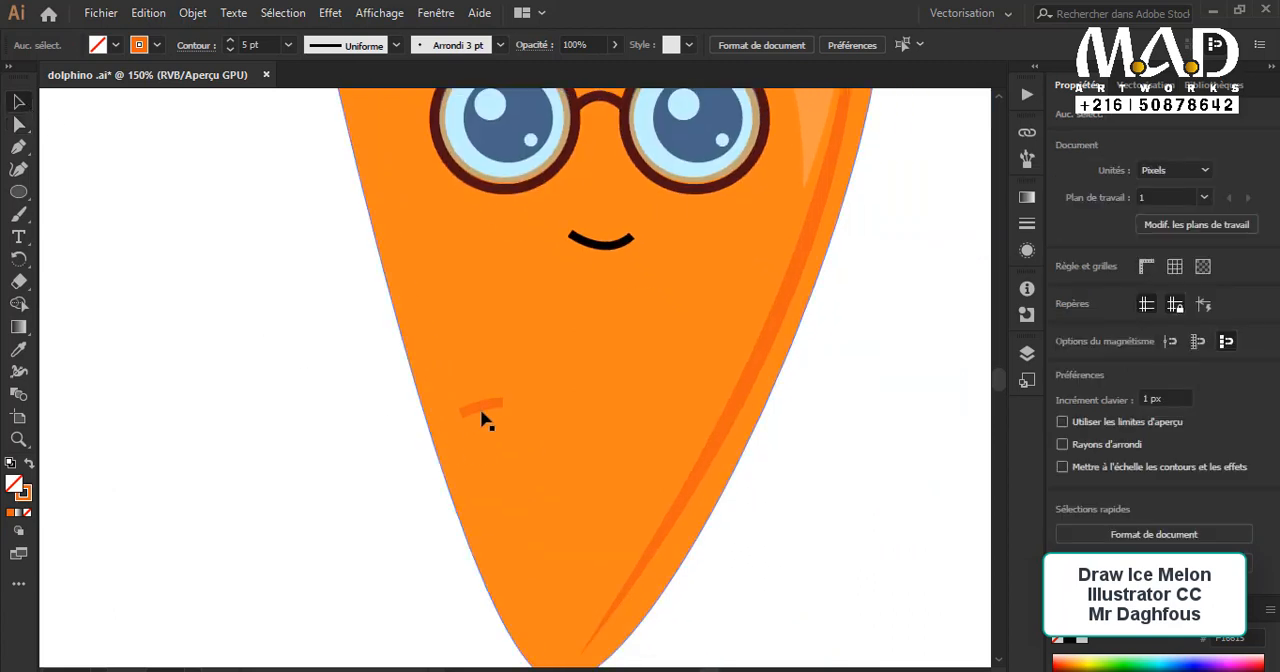
# Step: Duplicate the curved mark to three more spots spread across the lower body
pyautogui.click(492, 405)
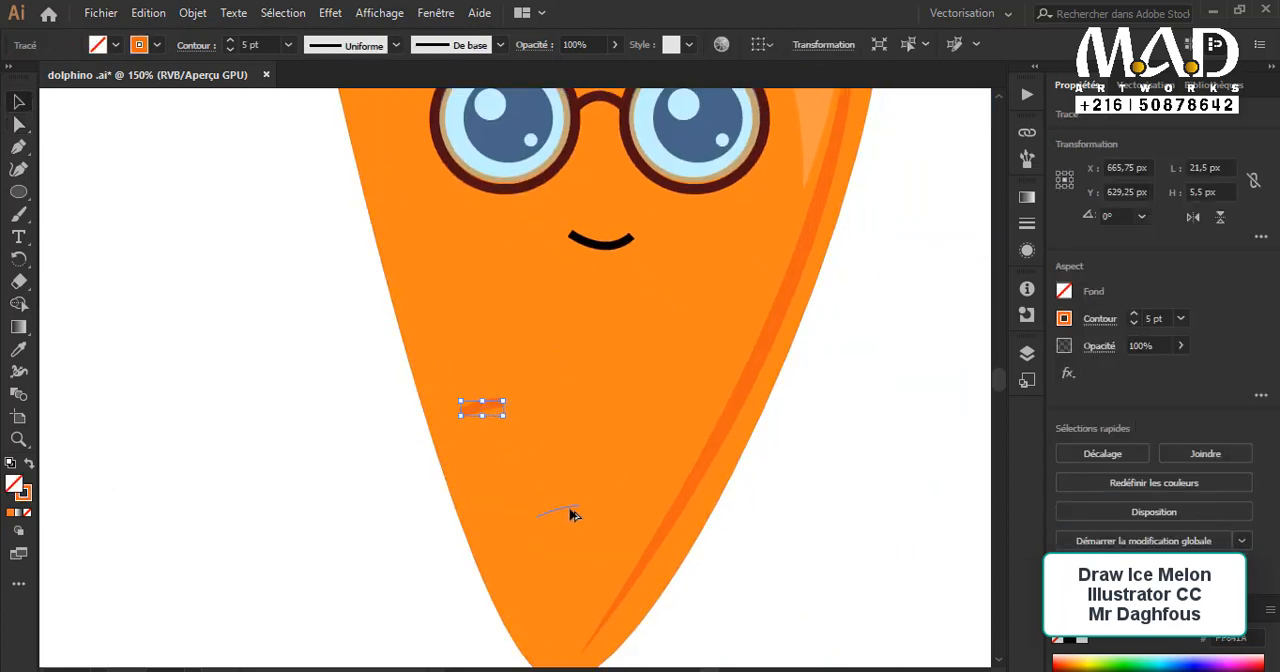
pyautogui.moveTo(572, 514); pyautogui.dragTo(575, 518)
pyautogui.moveTo(597, 357); pyautogui.dragTo(710, 302)
pyautogui.hotkey('ctrl', 'z')
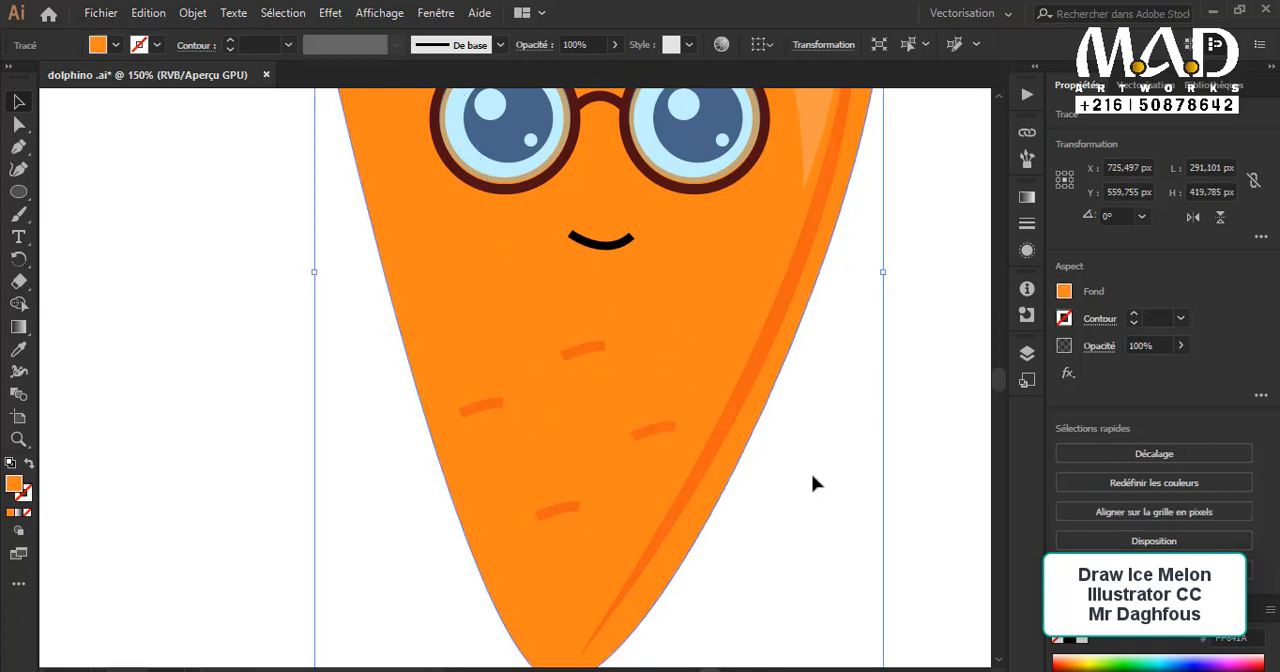
# Step: Copy the right-hand curved mark to the body's left side, below the left lens
pyautogui.click(812, 484)
pyautogui.click(652, 433)
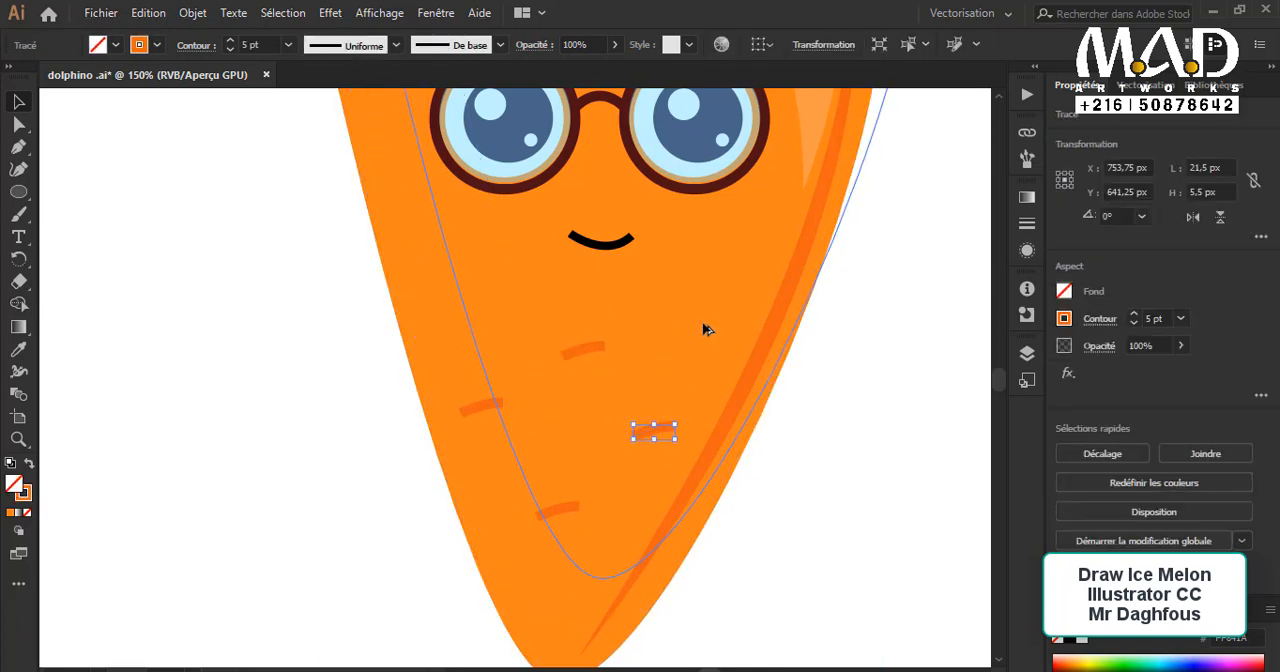
pyautogui.click(694, 348)
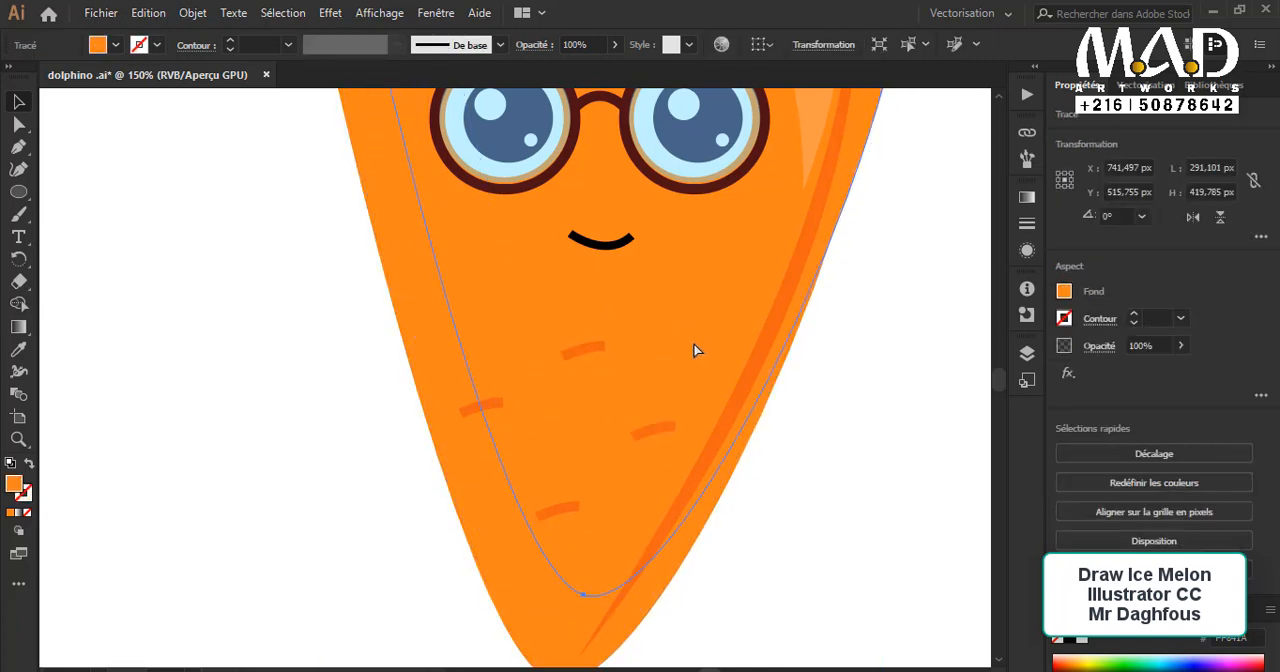
pyautogui.click(897, 470)
pyautogui.click(668, 432)
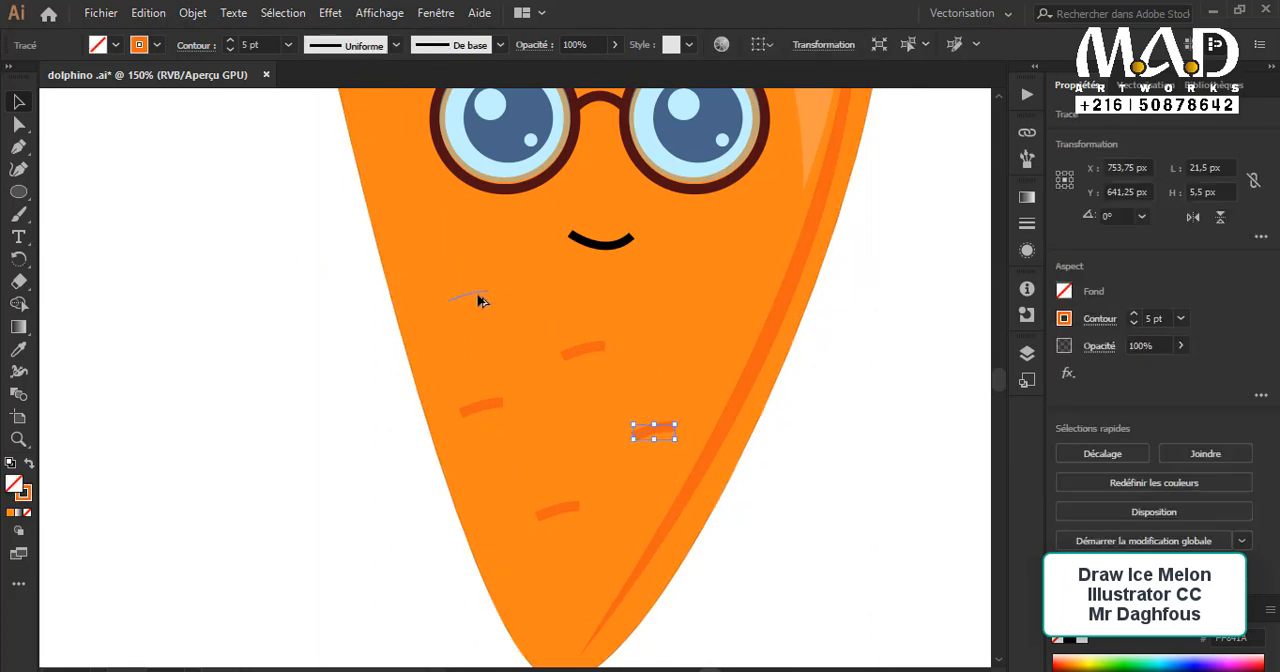
pyautogui.moveTo(478, 300); pyautogui.dragTo(479, 301)
# Step: Draw an ellipse about 34 by 18 px beneath the left lens and swap its stroke colour into the fill
pyautogui.scroll(5, 640, 365)
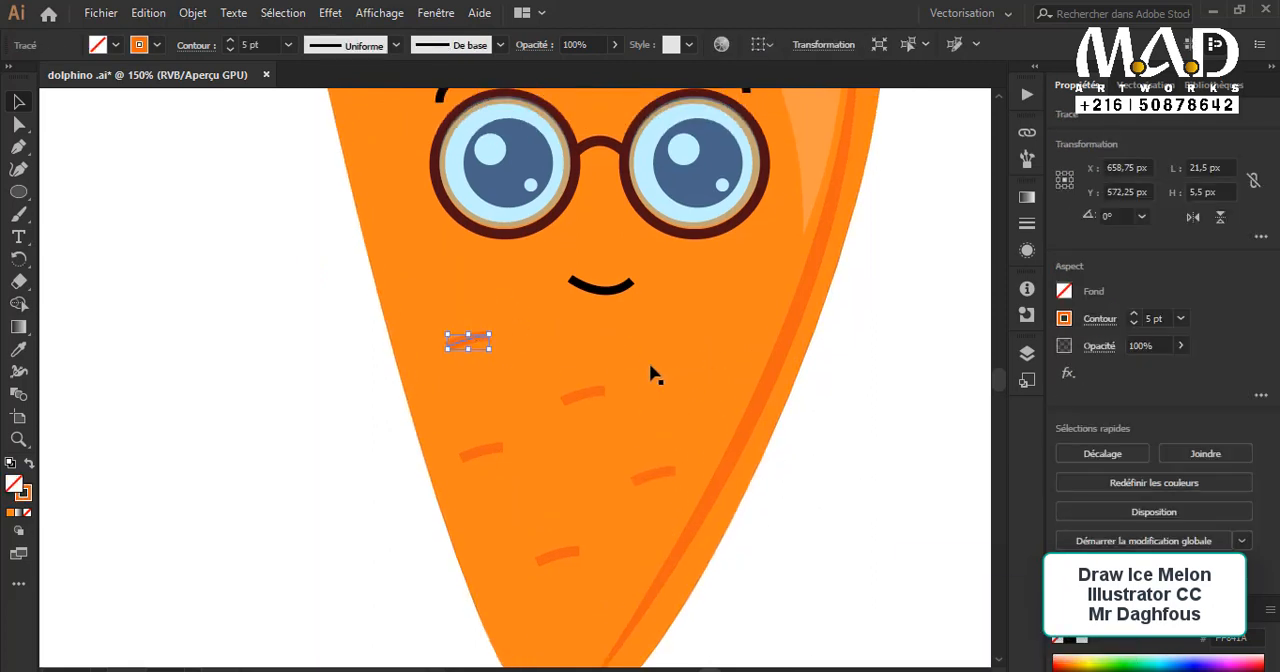
pyautogui.click(30, 193)
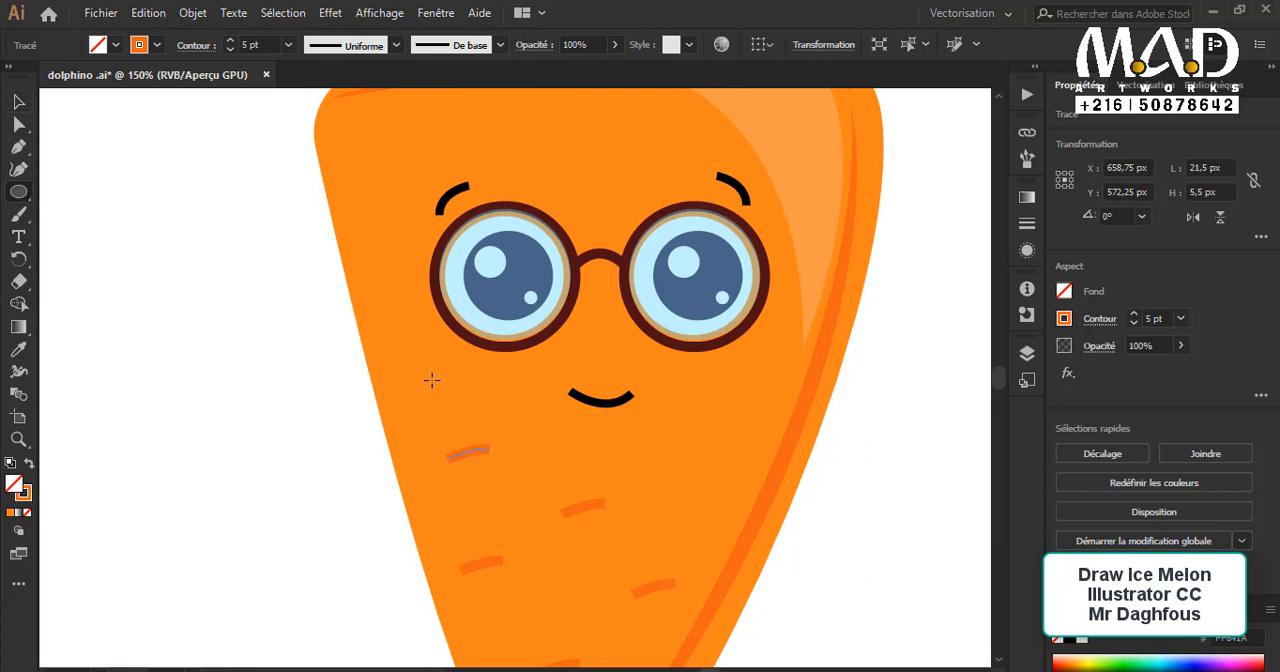
pyautogui.moveTo(493, 412); pyautogui.dragTo(498, 416)
pyautogui.click(29, 463)
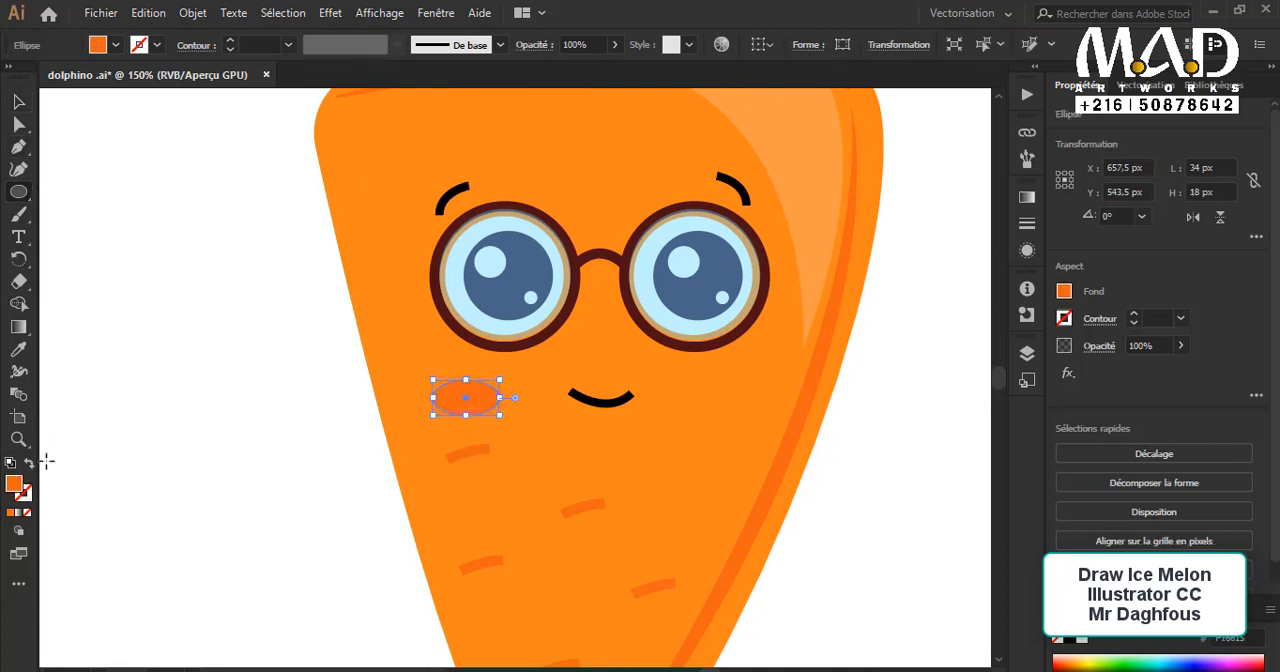
# Step: Sample the white 54% opacity appearance of the leaf reflection onto the cheek ellipse
pyautogui.click(18, 349)
pyautogui.scroll(3, 535, 206)
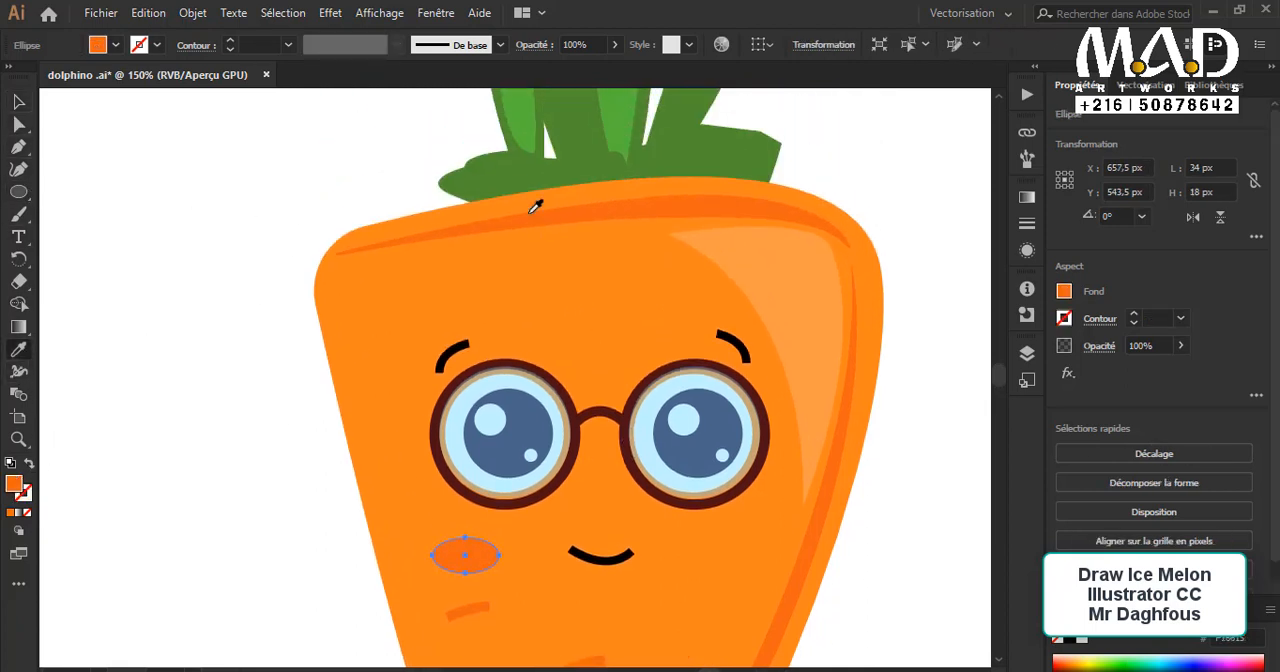
pyautogui.scroll(1, 523, 128)
pyautogui.click(523, 123)
pyautogui.scroll(-3, 527, 176)
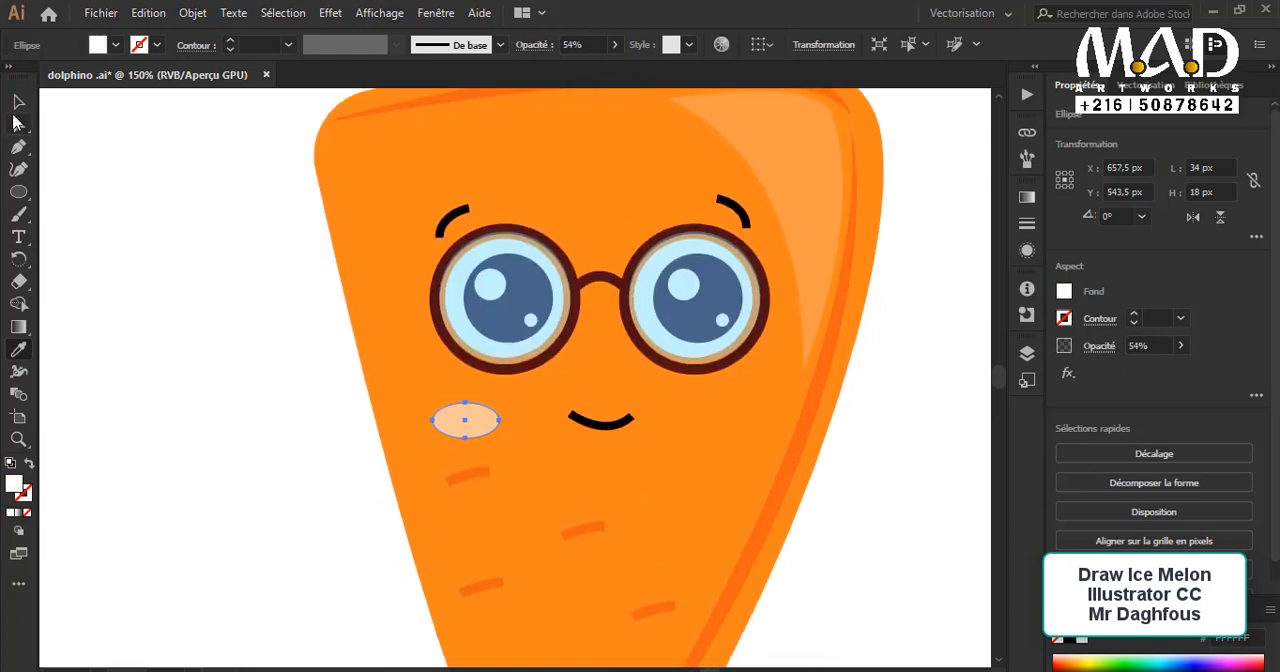
# Step: Shrink the cheek ellipse to about 30 by 16 px and move it closer to the body's left edge
pyautogui.click(18, 102)
pyautogui.click(310, 385)
pyautogui.click(470, 423)
pyautogui.moveTo(471, 423); pyautogui.dragTo(439, 406)
pyautogui.keyDown('shift'); pyautogui.click(470, 428); pyautogui.keyUp('shift')
pyautogui.hotkey('ctrl', 'shift', 'a')
pyautogui.click(337, 431)
# Step: Place a copy of the cheek ellipse beneath the right lens and shift the left cheek slightly inward
pyautogui.scroll(1, 340, 431)
pyautogui.moveTo(751, 446); pyautogui.dragTo(743, 447)
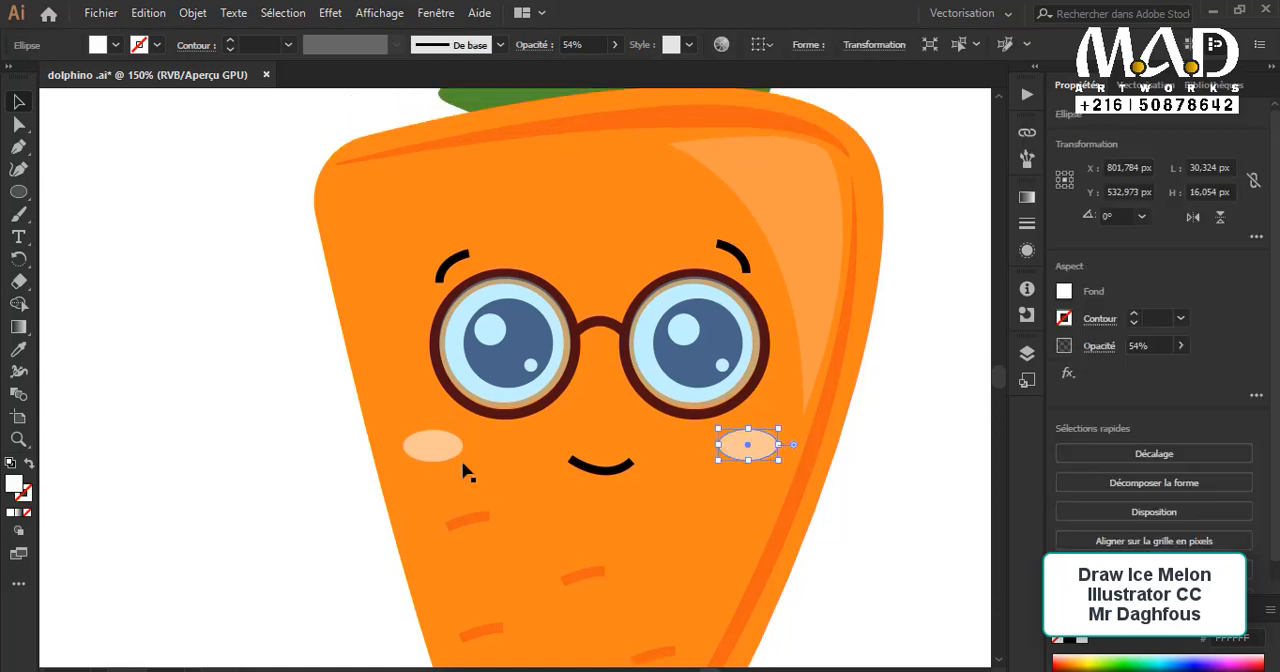
pyautogui.moveTo(440, 450); pyautogui.dragTo(452, 451)
pyautogui.click(321, 459)
# Step: Draw a small white unfilled arc with the Pen tool, rotate it to curve upward and place it over the middle body mark
pyautogui.hscroll(1, 838, 520)
pyautogui.scroll(-2, 838, 520)
pyautogui.scroll(1, 840, 519)
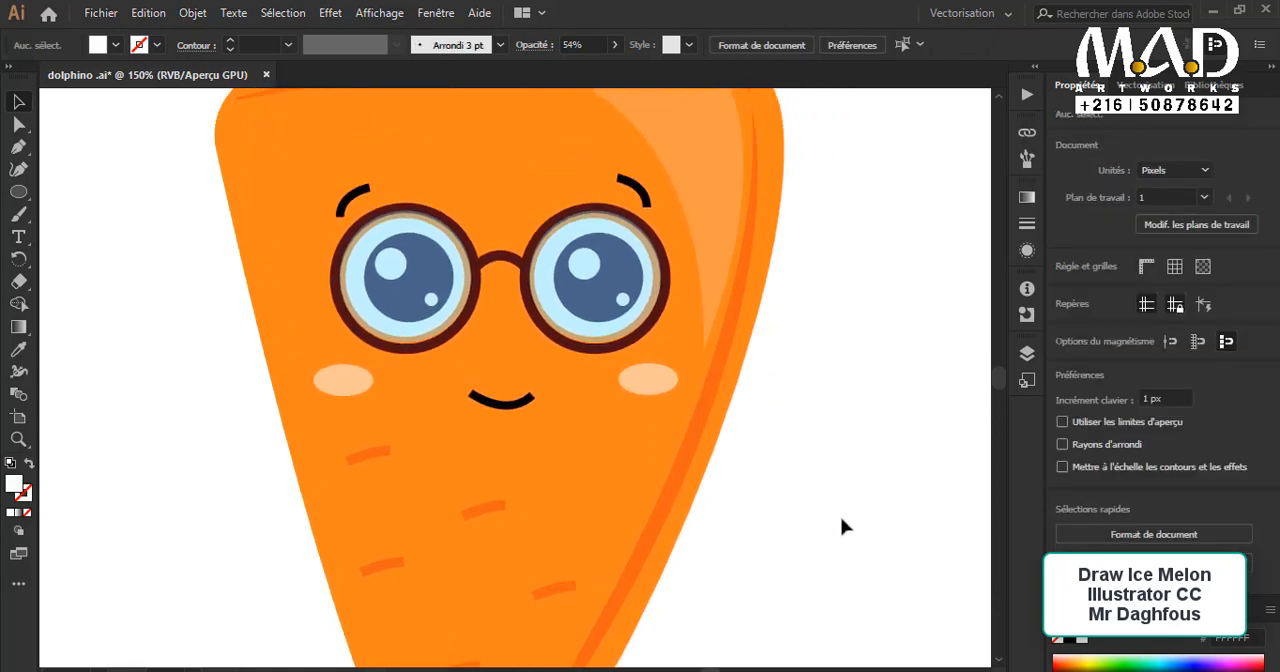
pyautogui.scroll(-2, 840, 516)
pyautogui.press('p')
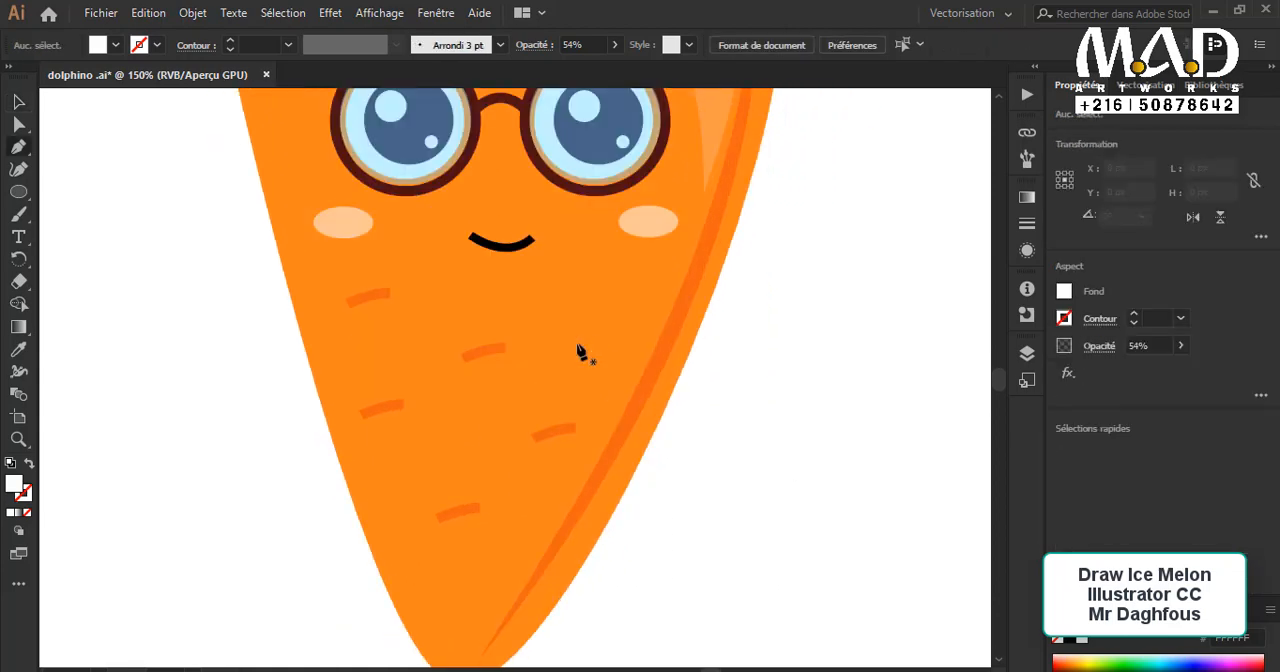
pyautogui.moveTo(608, 325); pyautogui.dragTo(568, 302)
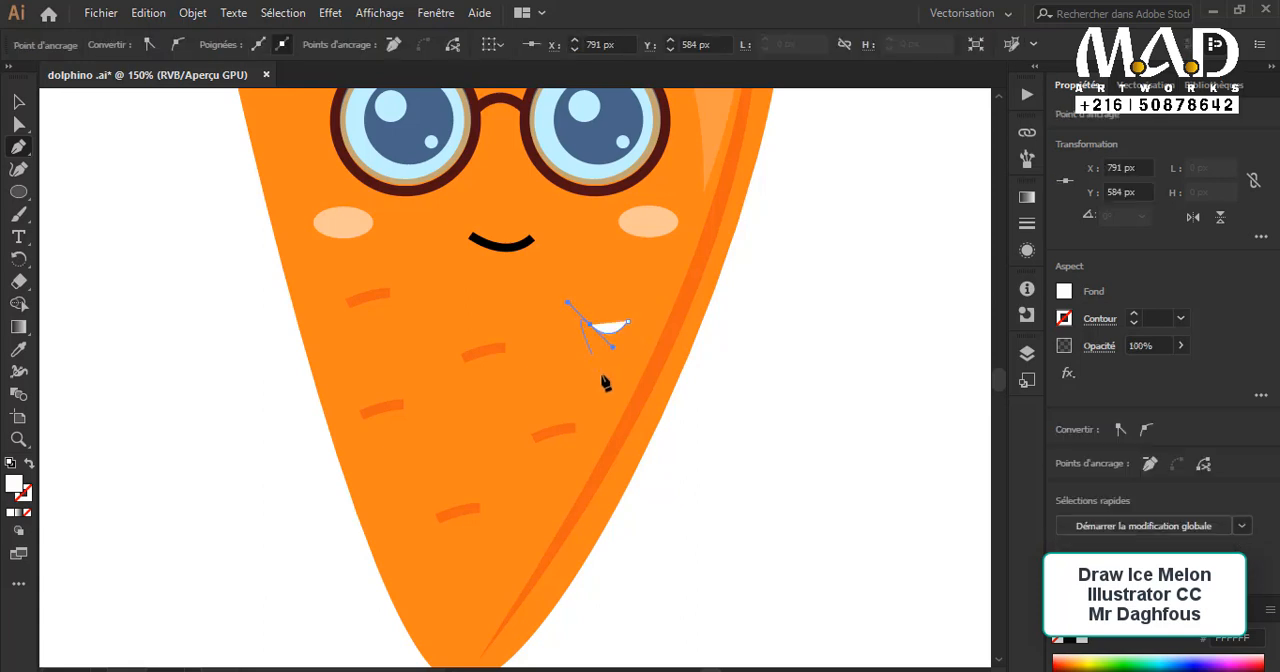
pyautogui.click(591, 326)
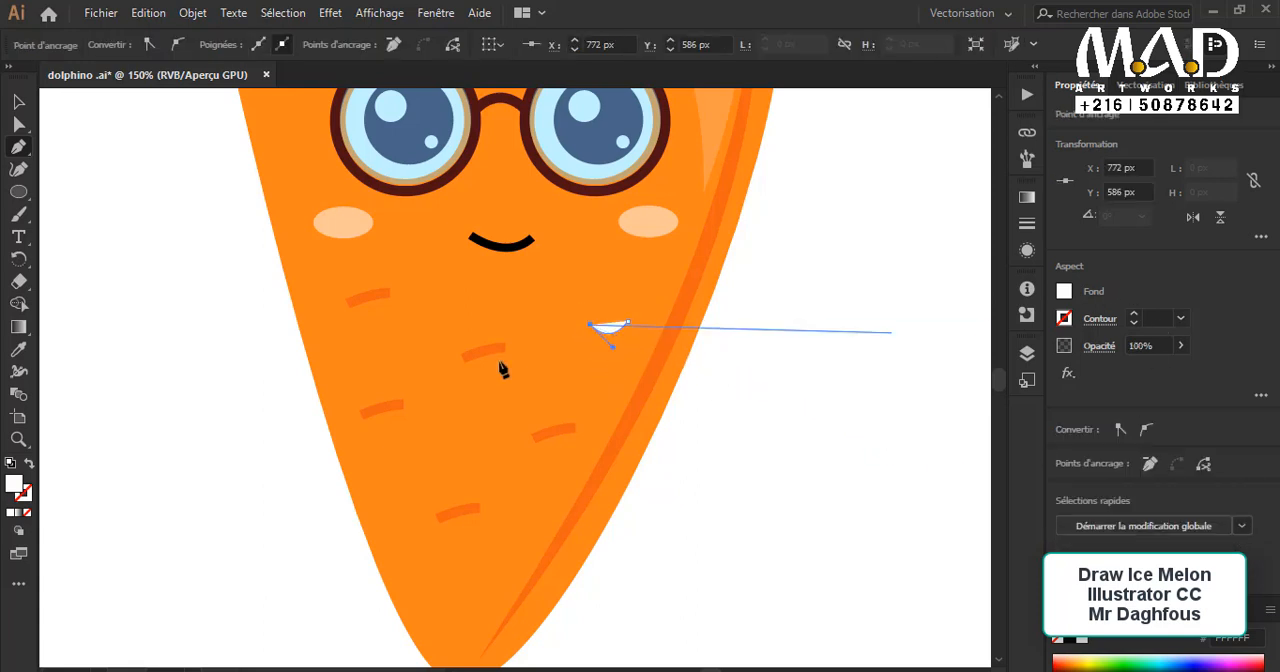
pyautogui.click(29, 464)
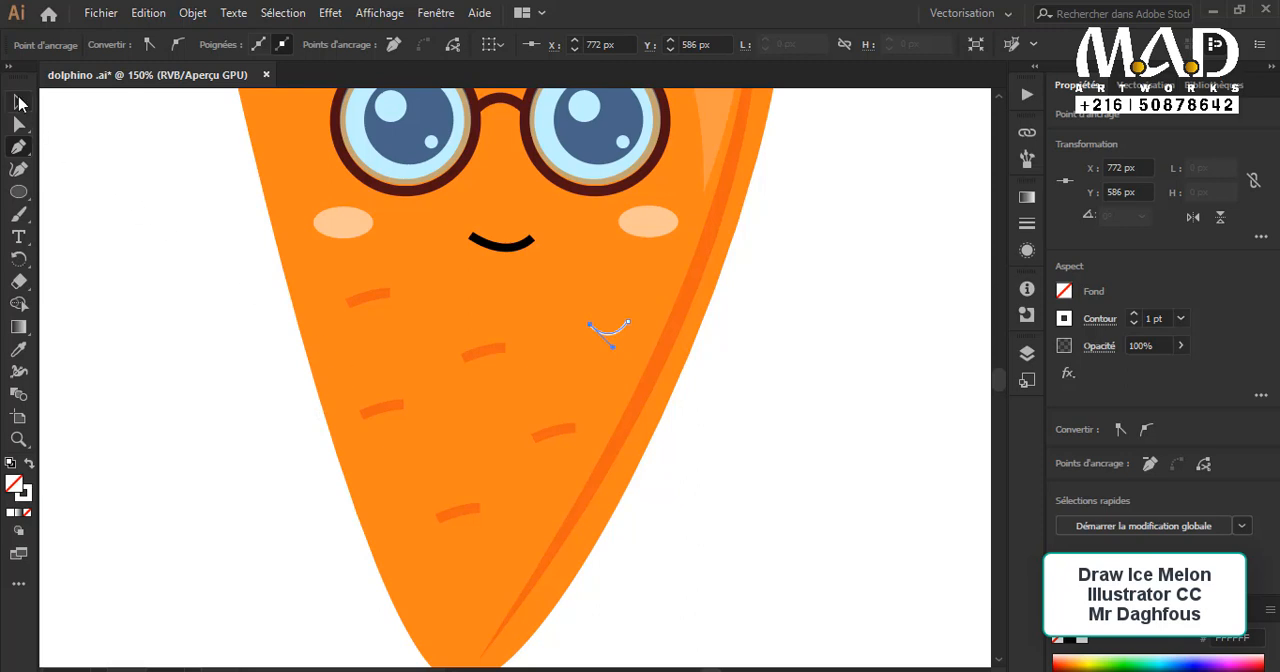
pyautogui.press('v')
pyautogui.moveTo(633, 341); pyautogui.dragTo(609, 322)
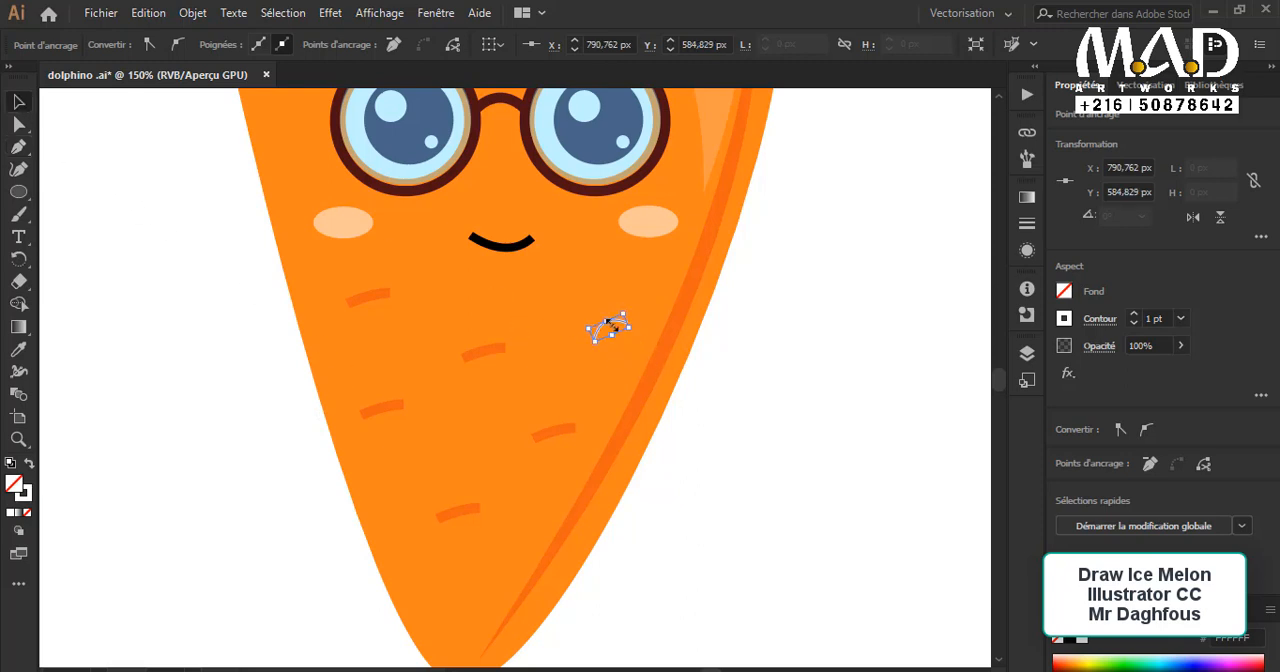
pyautogui.moveTo(500, 360); pyautogui.dragTo(498, 361)
pyautogui.click(723, 457)
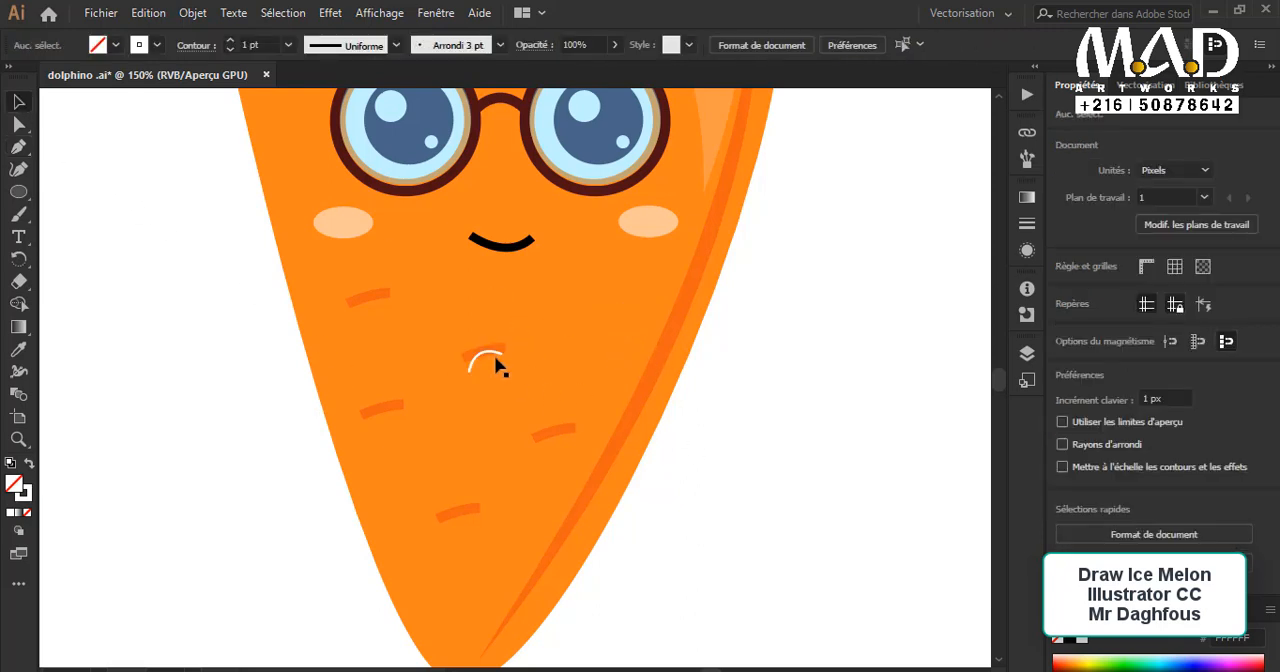
# Step: Try lowering the white arc's opacity to 17%, and undo the recent arc changes
pyautogui.click(494, 363)
pyautogui.click(615, 45)
pyautogui.moveTo(618, 70); pyautogui.dragTo(552, 72)
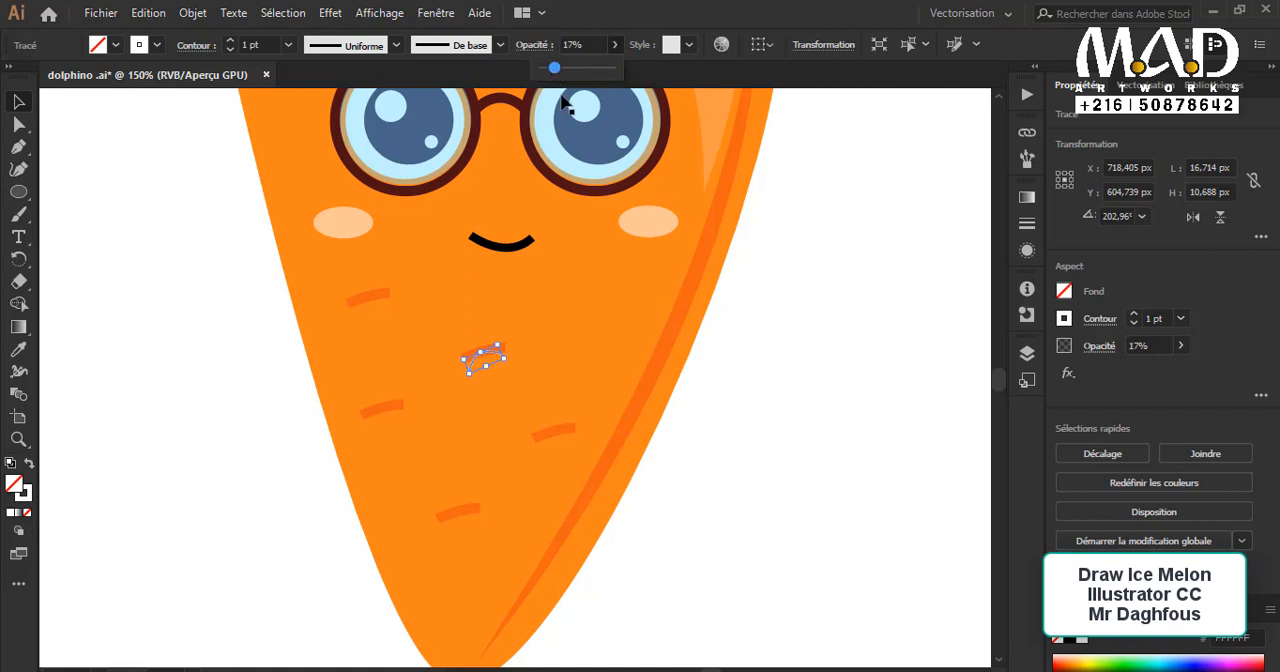
pyautogui.click(760, 345)
pyautogui.hotkey('ctrl', 'z')
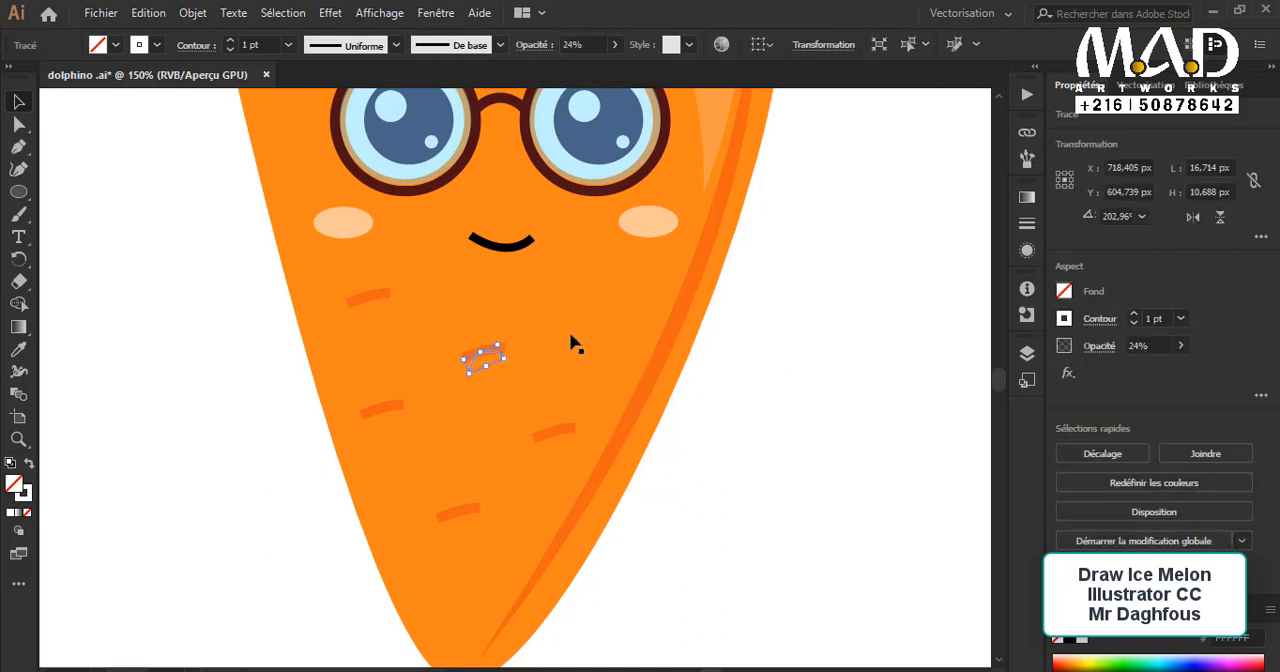
pyautogui.hotkey('ctrl', 'z')
# Step: Copy the middle body mark up and to the right, below the right cheek
pyautogui.click(777, 457)
pyautogui.click(497, 357)
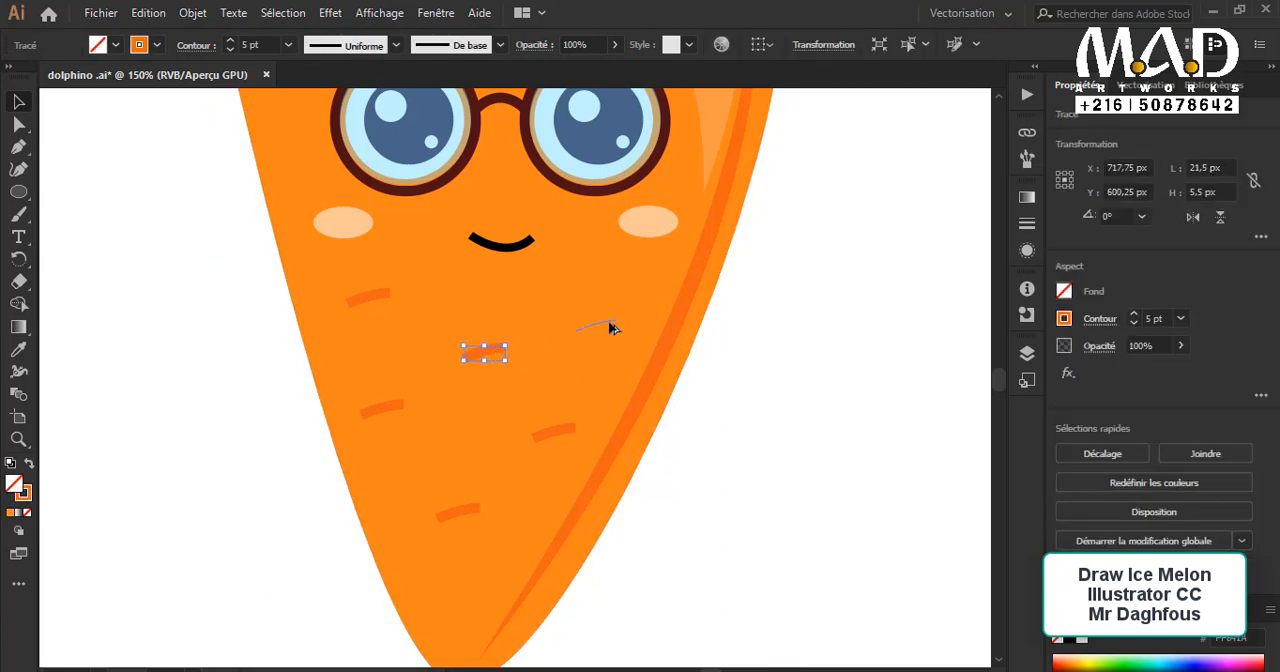
pyautogui.moveTo(613, 328); pyautogui.dragTo(612, 315)
pyautogui.click(729, 400)
pyautogui.scroll(-2, 686, 426)
pyautogui.scroll(3, 686, 426)
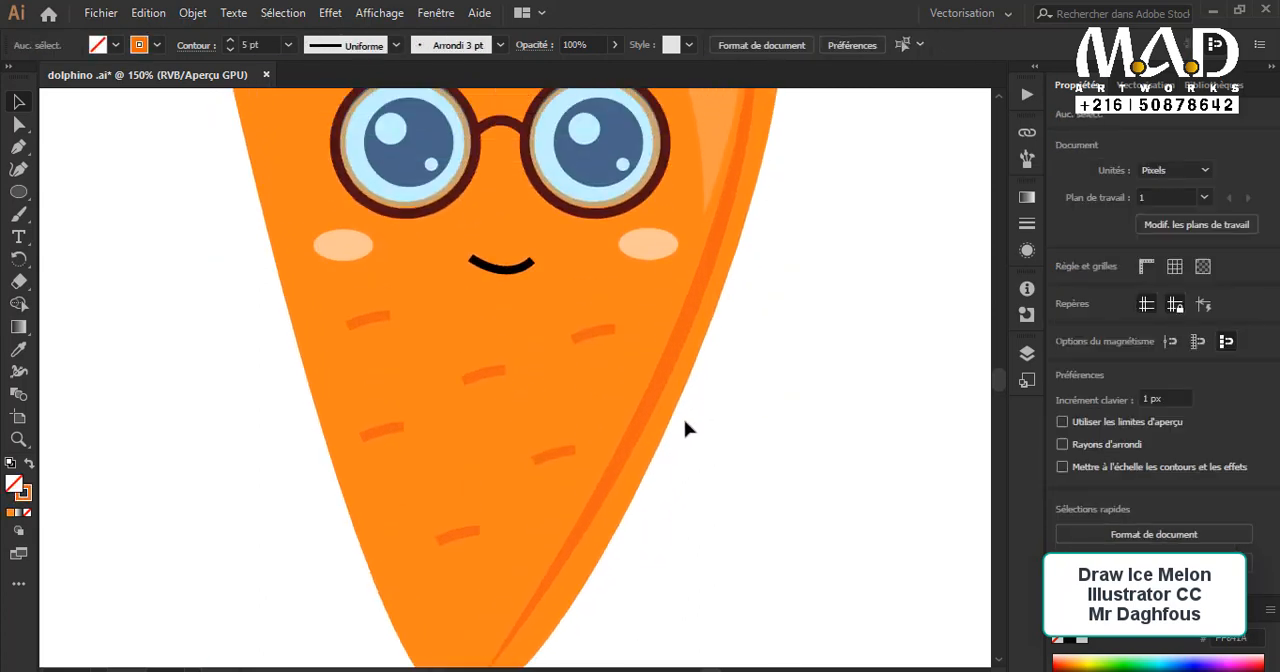
pyautogui.scroll(-2, 686, 428)
pyautogui.scroll(2, 686, 428)
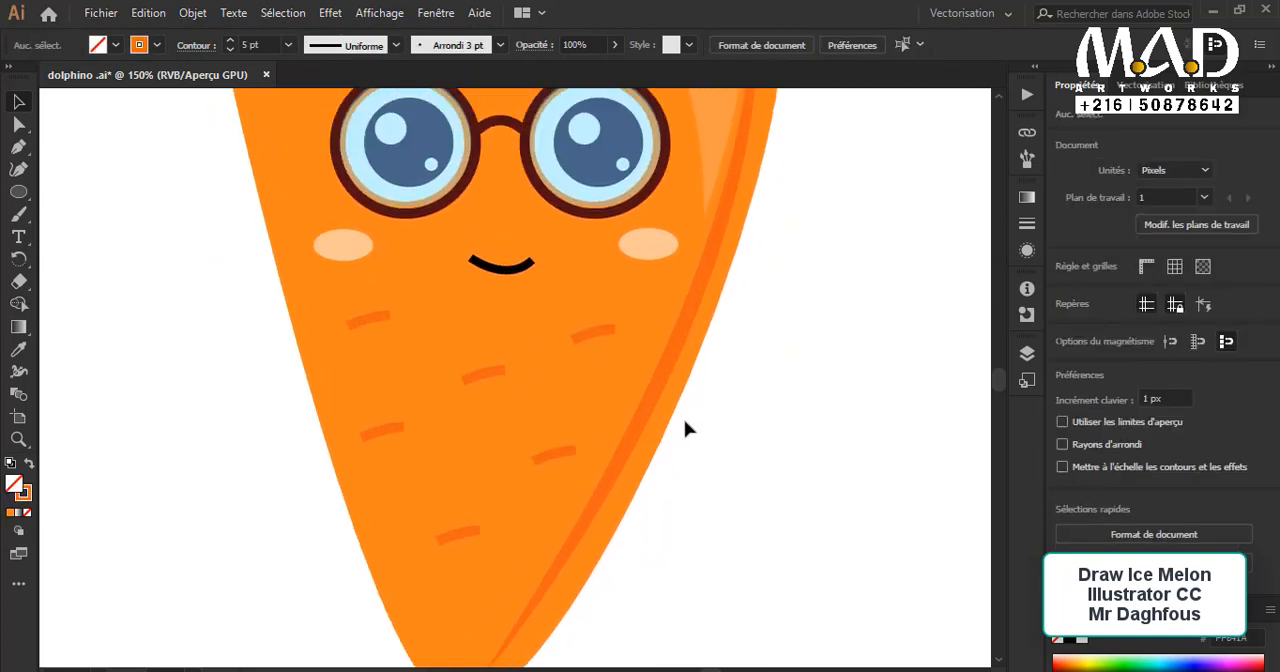
# Step: Try shifting the mark below the right cheek slightly, and undo the move
pyautogui.click(603, 331)
pyautogui.moveTo(602, 333)
pyautogui.mouseDown()
pyautogui.moveTo(616, 362)
pyautogui.moveTo(601, 366)
pyautogui.moveTo(613, 336)
pyautogui.mouseUp()
pyautogui.click(797, 437)
pyautogui.hotkey('ctrl', 'z')
pyautogui.click(603, 336)
pyautogui.hotkey('ctrl', 'shift', 'a')
pyautogui.hotkey('ctrl', 'shift', 'a')
# Step: Draw a thin curve about 30 px long along the mark below the right cheek and fill it with the palette's light brown
pyautogui.moveTo(567, 389)
pyautogui.mouseDown()
pyautogui.moveTo(651, 380)
pyautogui.moveTo(1000, 422)
pyautogui.mouseUp()
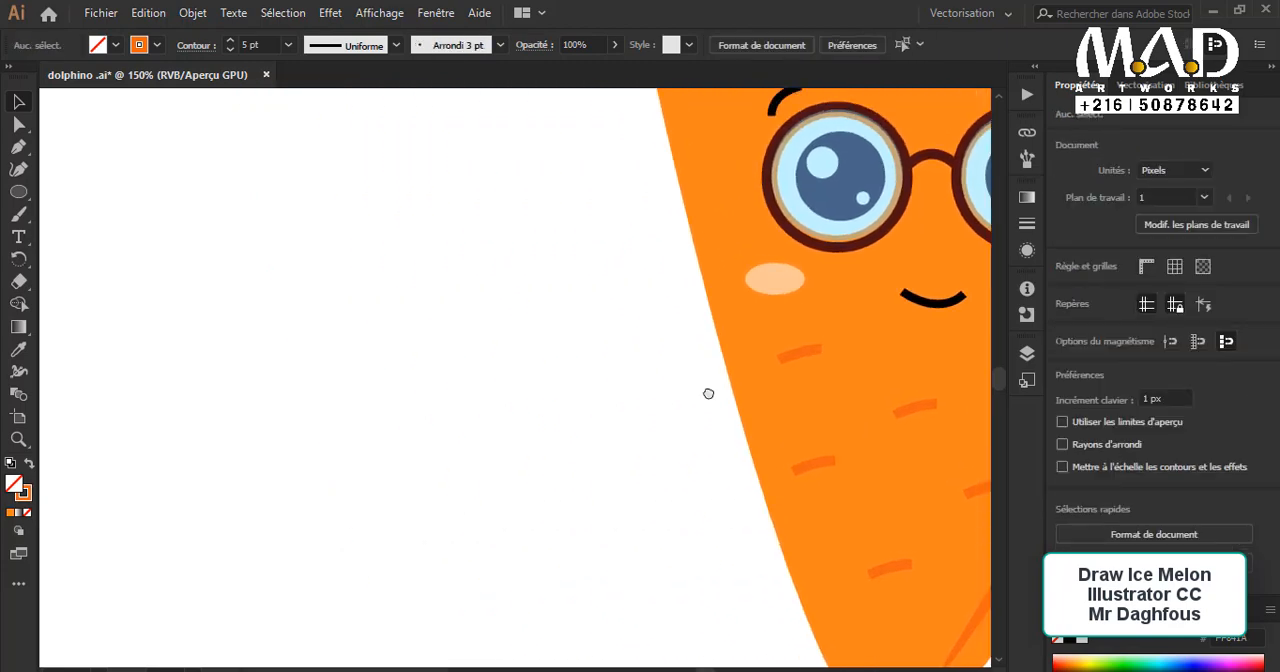
pyautogui.hotkey('ctrl', '-')
pyautogui.hotkey('ctrl', '-')
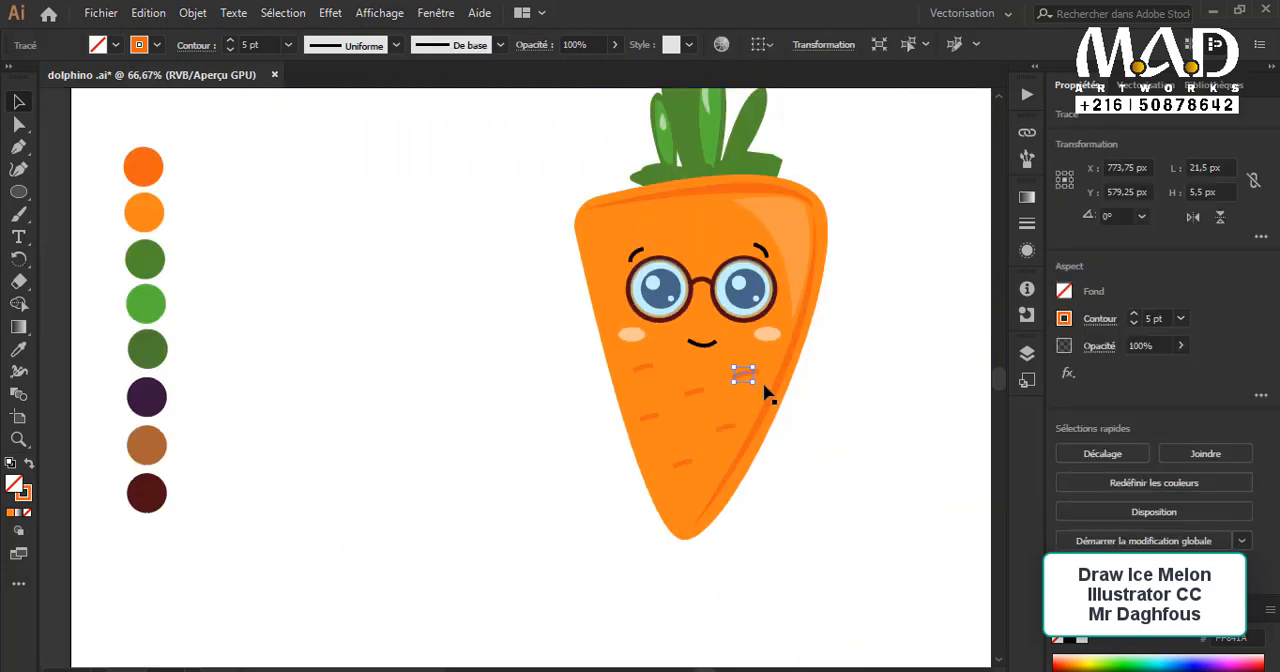
pyautogui.hotkey('ctrl', '+')
pyautogui.moveTo(643, 383); pyautogui.dragTo(977, 389)
pyautogui.click(892, 418)
pyautogui.click(845, 376)
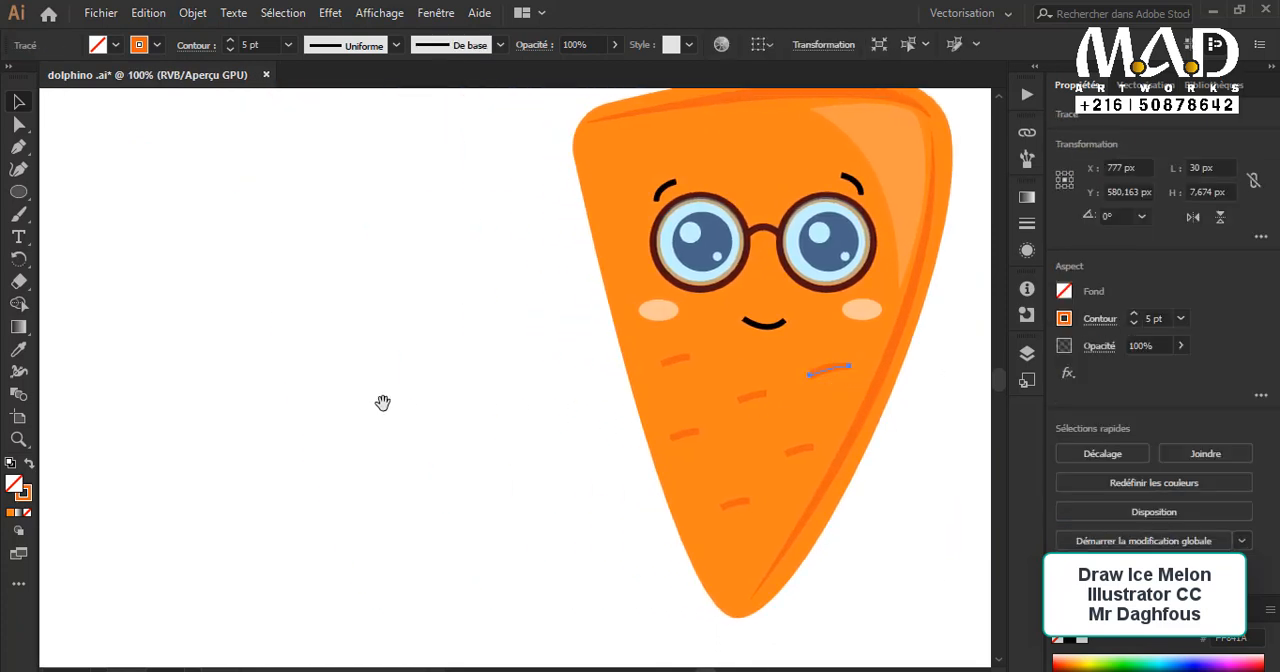
pyautogui.hscroll(-3, 84, 302)
pyautogui.click(18, 349)
pyautogui.click(103, 461)
pyautogui.scroll(2, 366, 454)
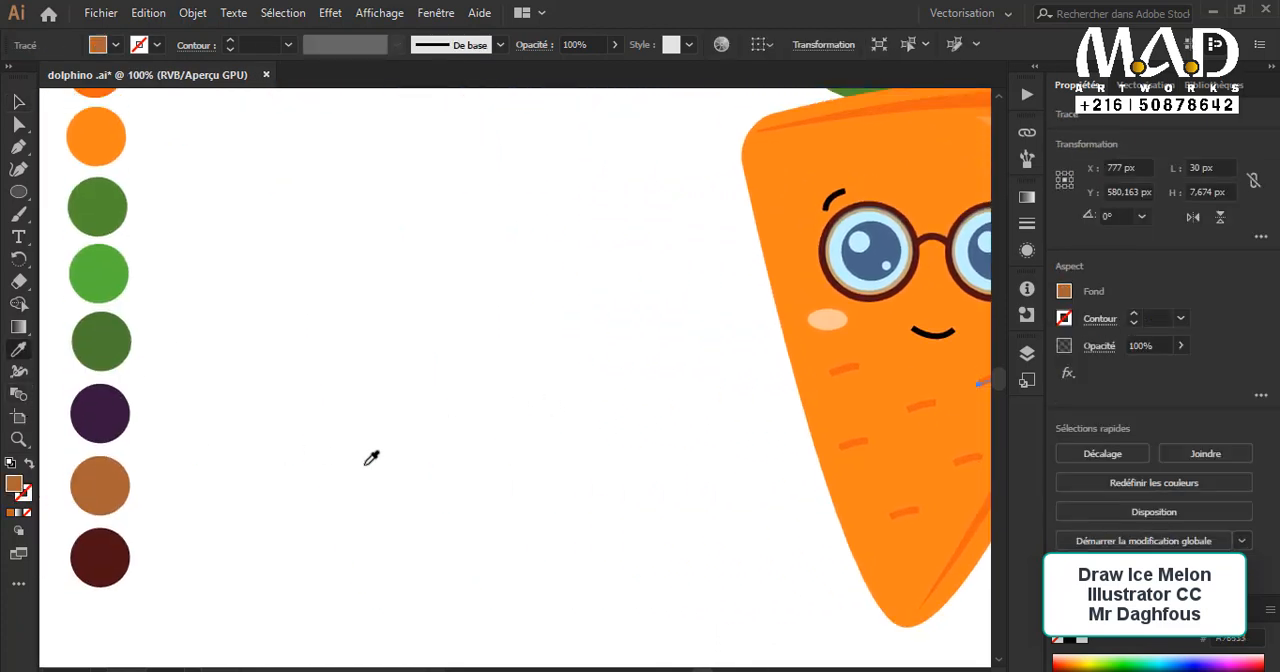
# Step: Delete the thin brown curve lying along the mark below the right cheek
pyautogui.click(18, 101)
pyautogui.click(558, 468)
pyautogui.moveTo(948, 513); pyautogui.dragTo(583, 446)
pyautogui.keyDown('ctrl'); pyautogui.click(602, 370); pyautogui.keyUp('ctrl')
pyautogui.keyDown('ctrl'); pyautogui.click(470, 335); pyautogui.keyUp('ctrl')
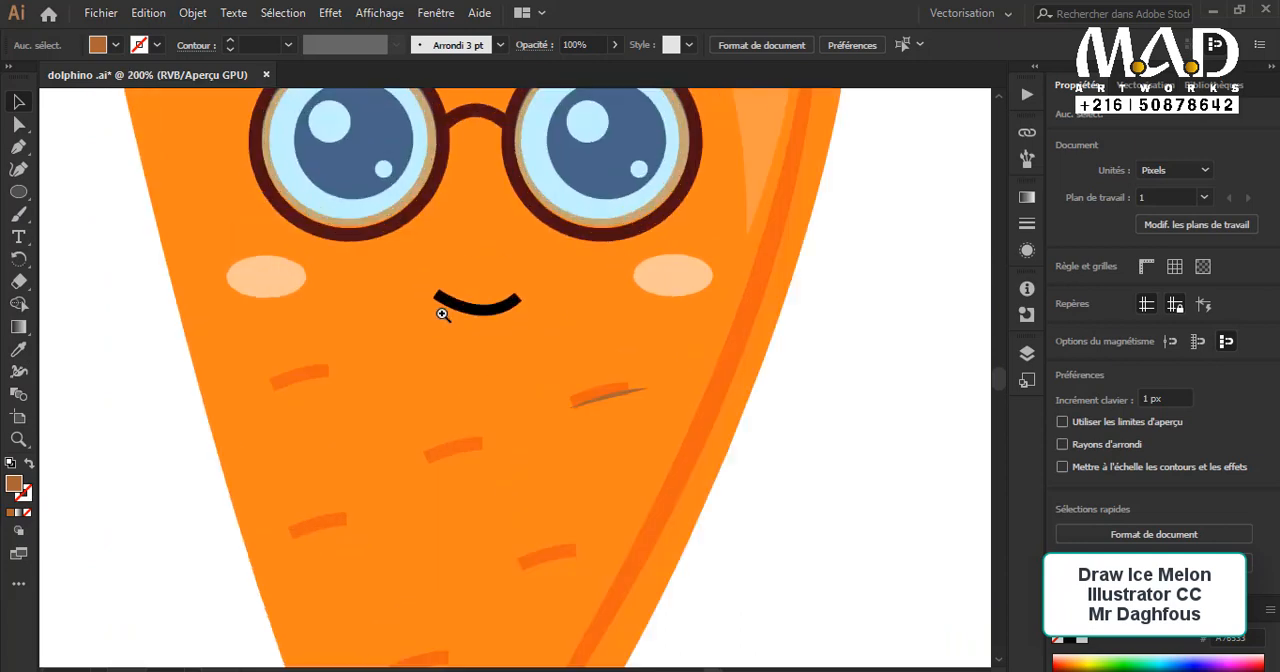
pyautogui.click(614, 397)
pyautogui.click(650, 420)
pyautogui.click(600, 391)
pyautogui.click(813, 491)
pyautogui.click(625, 392)
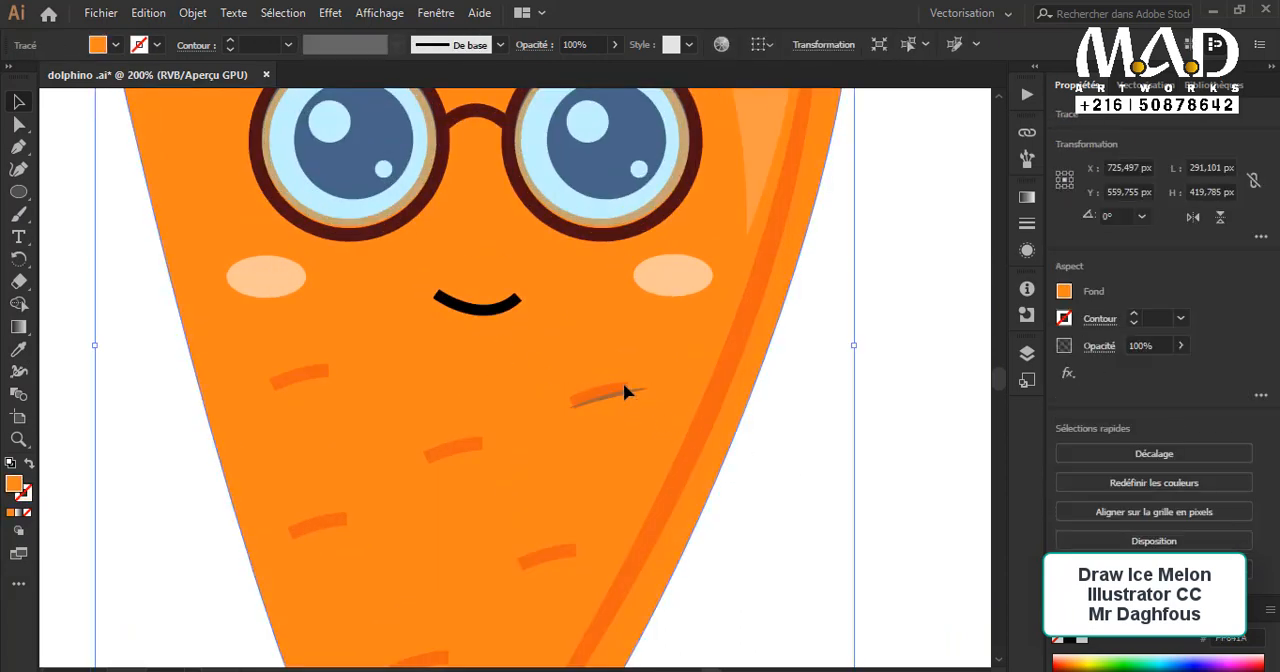
pyautogui.keyDown('ctrl'); pyautogui.click(884, 517); pyautogui.keyUp('ctrl')
pyautogui.moveTo(240, 322); pyautogui.dragTo(780, 437)
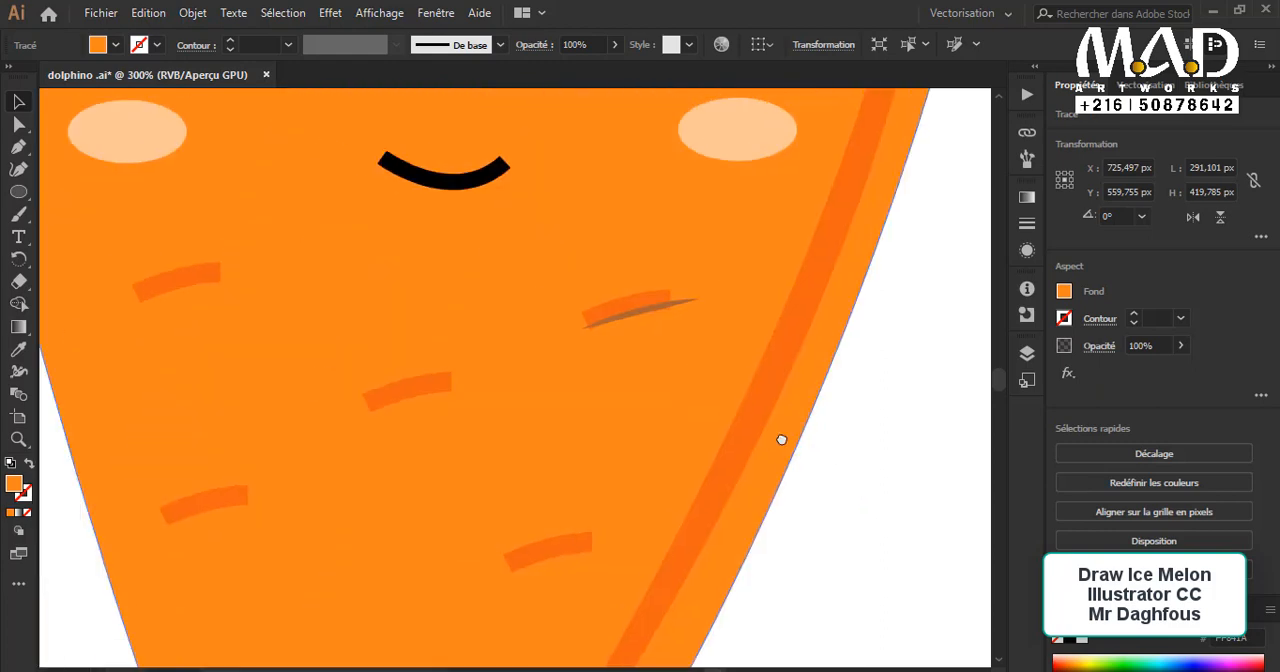
pyautogui.scroll(-2, 800, 390)
pyautogui.click(596, 248)
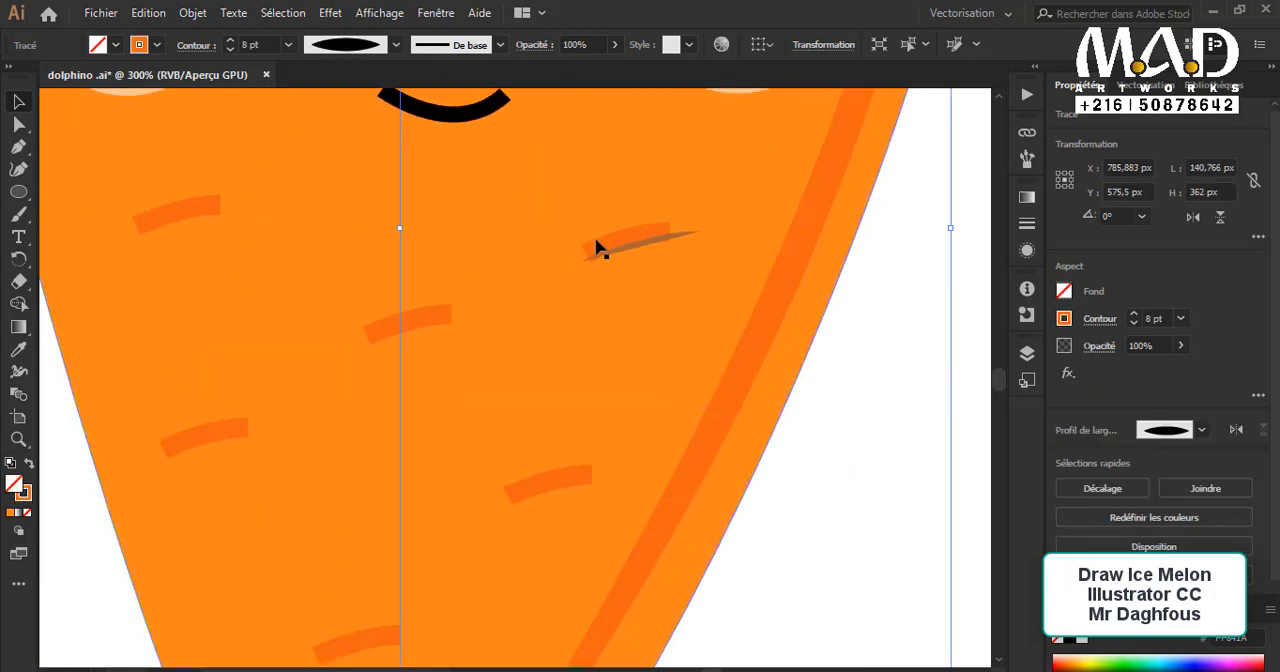
pyautogui.click(648, 243)
pyautogui.press('Delete')
# Step: Draw a closed tapering band with the Pen tool down the middle of the body, about 82 px wide and 343 px tall
pyautogui.hotkey('ctrl', '-')
pyautogui.hotkey('ctrl', '-')
pyautogui.scroll(8, 557, 163)
pyautogui.press('p')
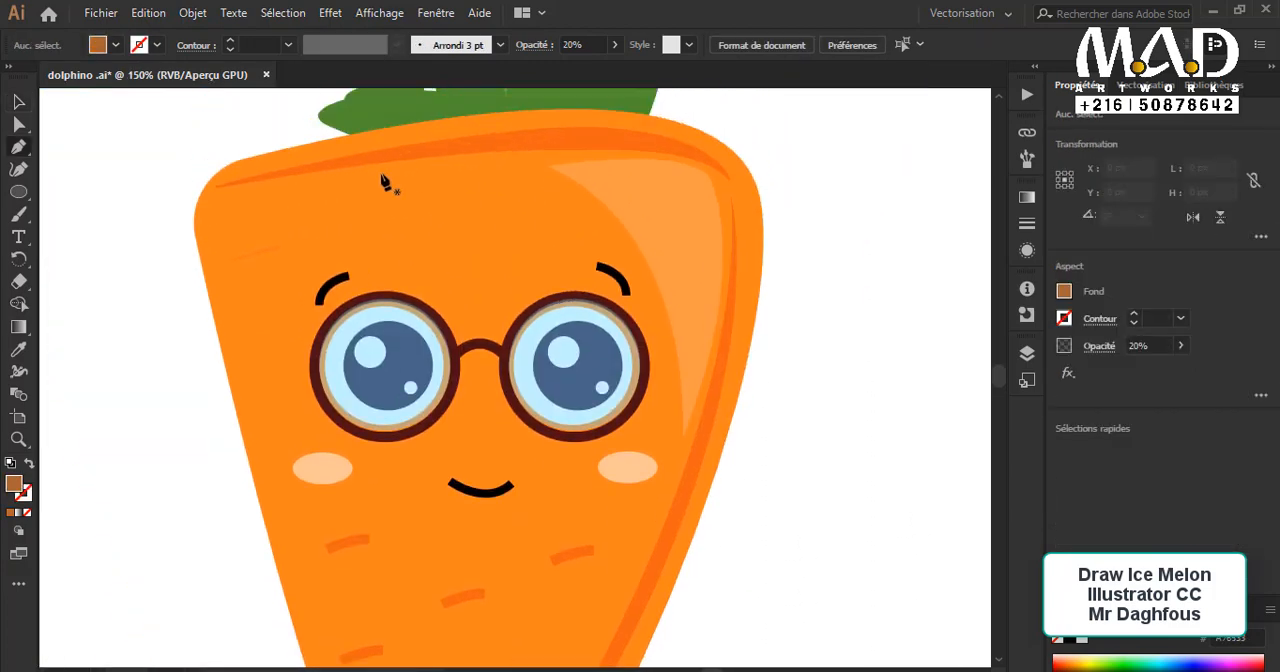
pyautogui.click(396, 185)
pyautogui.scroll(-8, 418, 228)
pyautogui.moveTo(400, 531)
pyautogui.mouseDown()
pyautogui.moveTo(374, 580)
pyautogui.moveTo(457, 603)
pyautogui.mouseUp()
pyautogui.keyDown('alt'); pyautogui.click(405, 536); pyautogui.keyUp('alt')
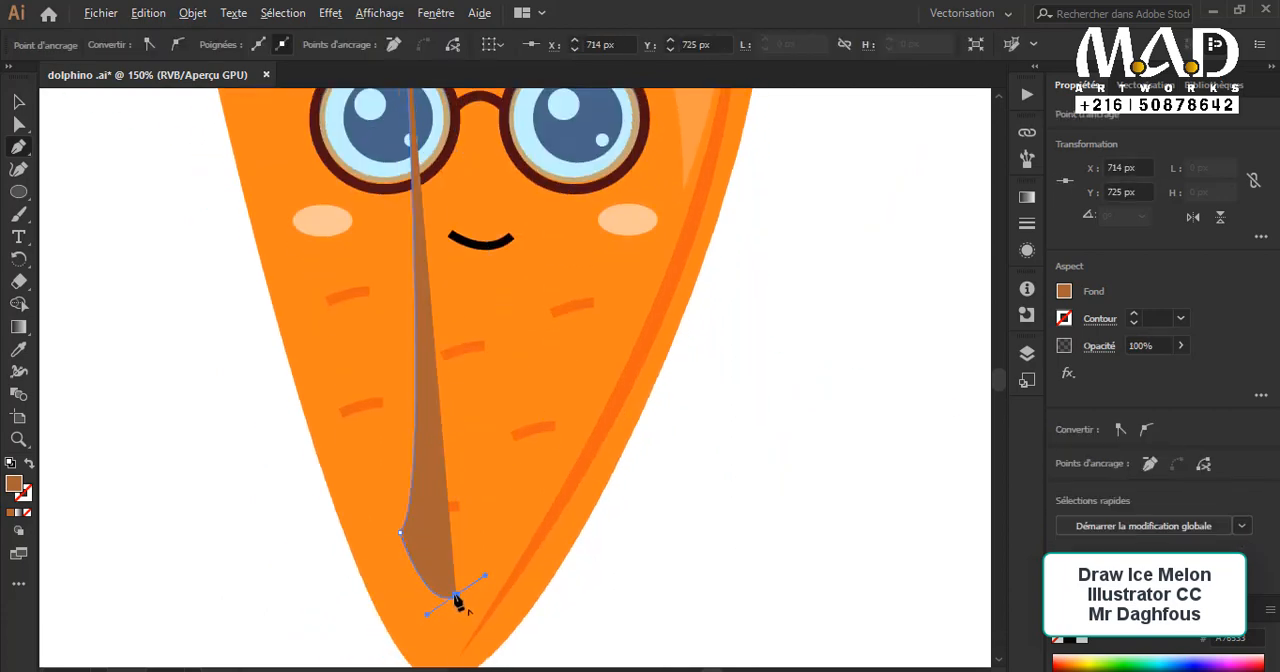
pyautogui.scroll(5, 486, 423)
pyautogui.moveTo(527, 348); pyautogui.dragTo(477, 339)
pyautogui.moveTo(403, 162); pyautogui.dragTo(317, 142)
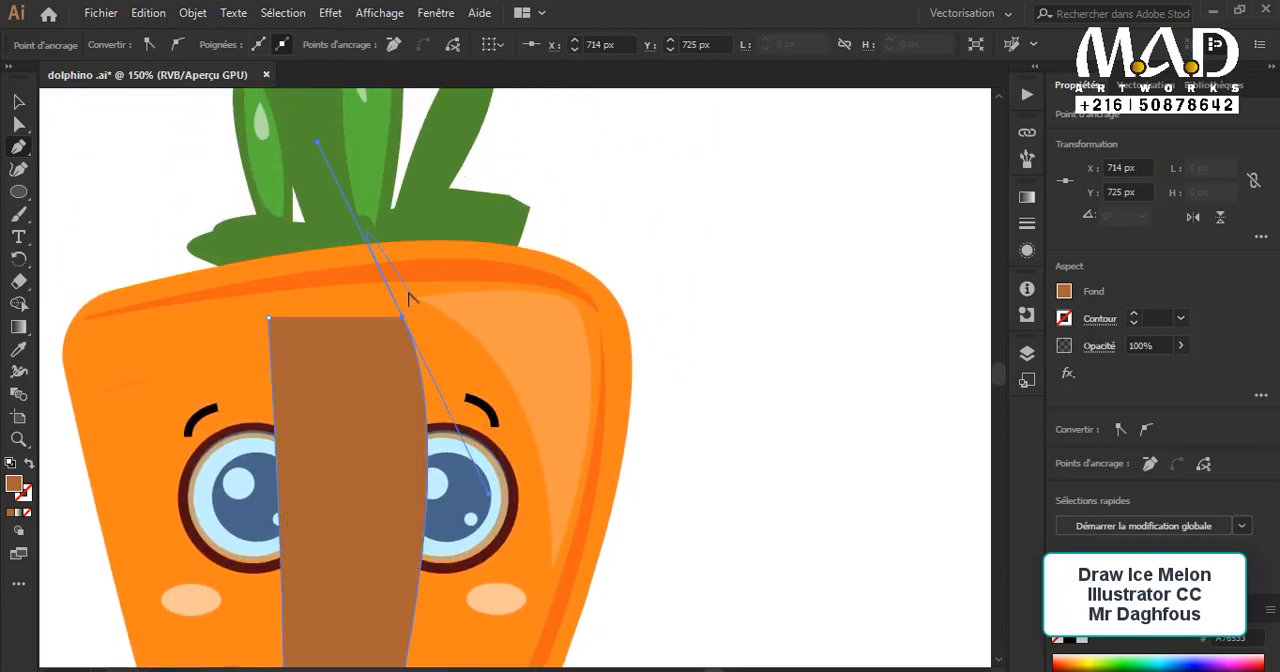
pyautogui.moveTo(277, 323); pyautogui.dragTo(206, 346)
pyautogui.scroll(-2, 408, 330)
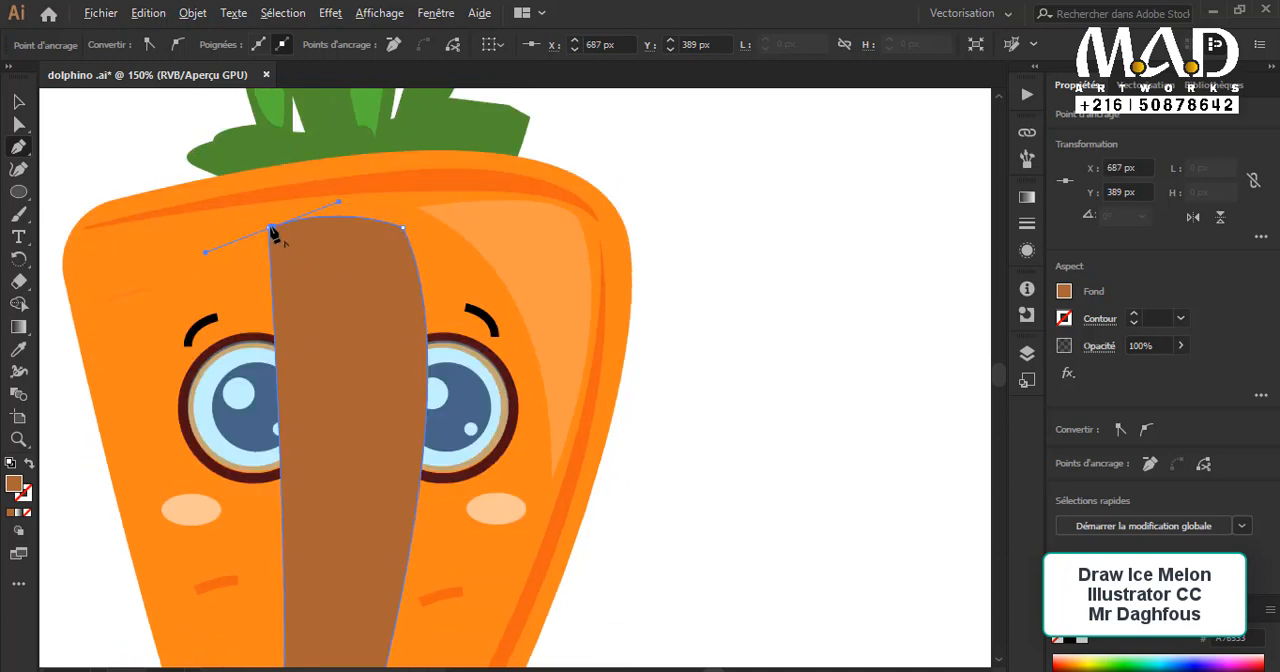
pyautogui.press('v')
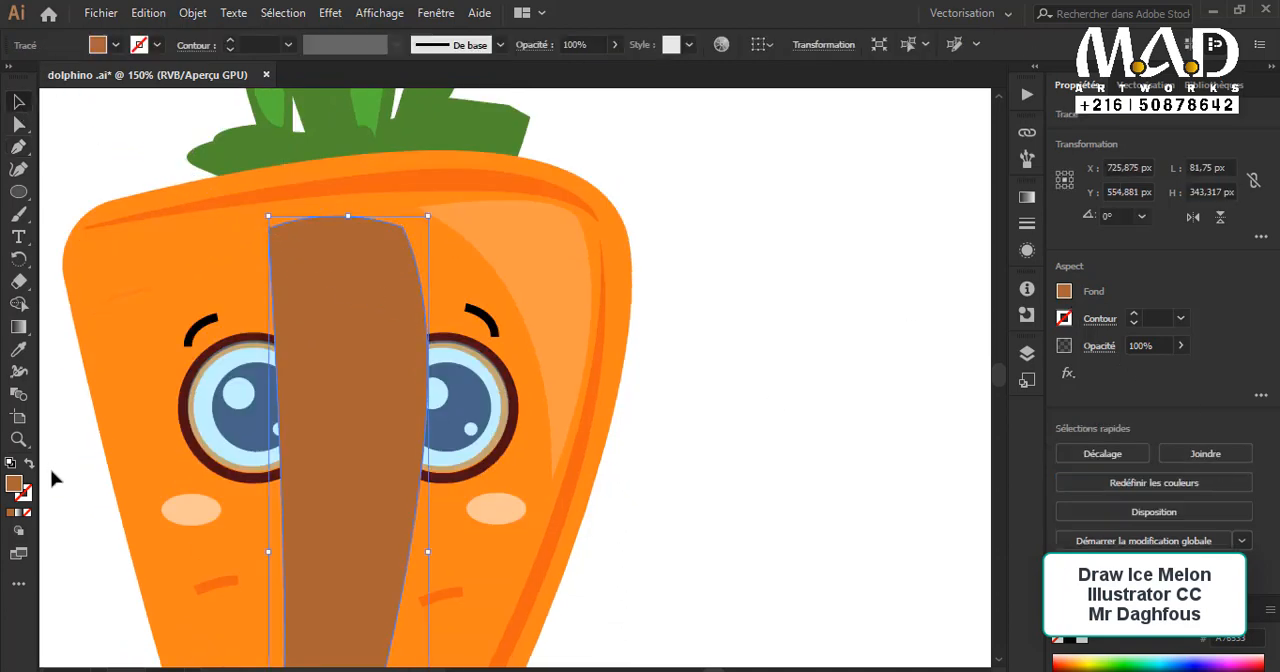
# Step: Fill the central band with white and set its opacity to 11%
pyautogui.doubleClick(15, 485)
pyautogui.moveTo(775, 376); pyautogui.dragTo(743, 323)
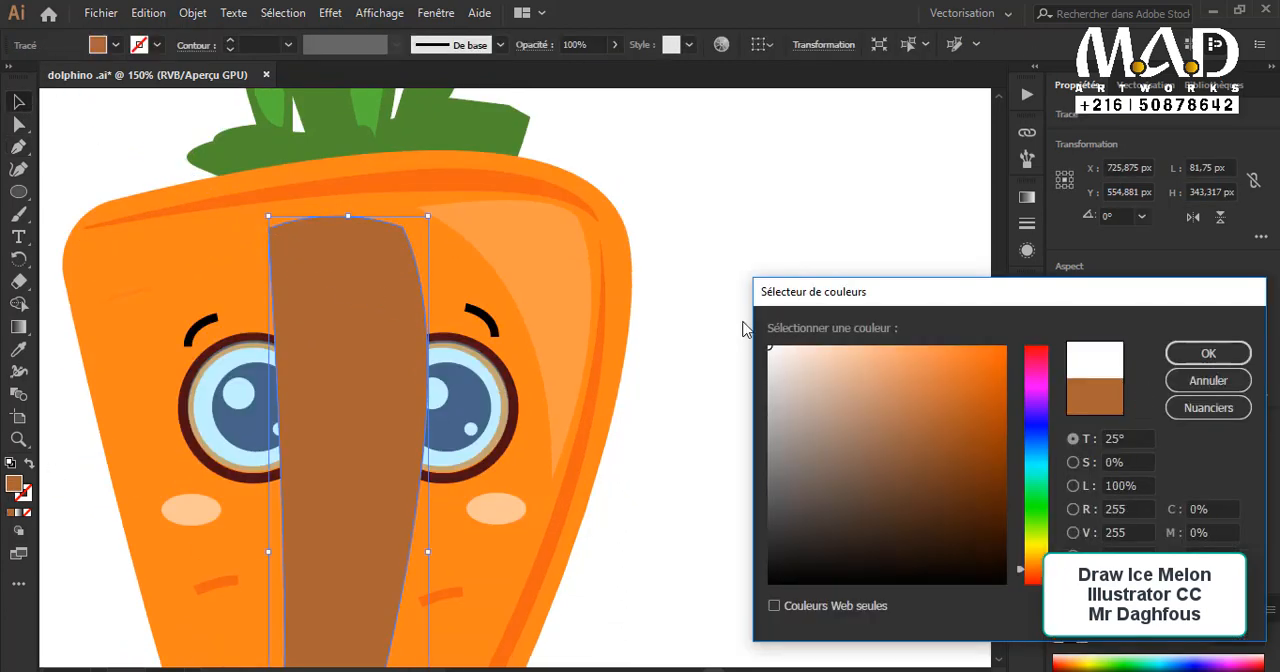
pyautogui.click(1208, 353)
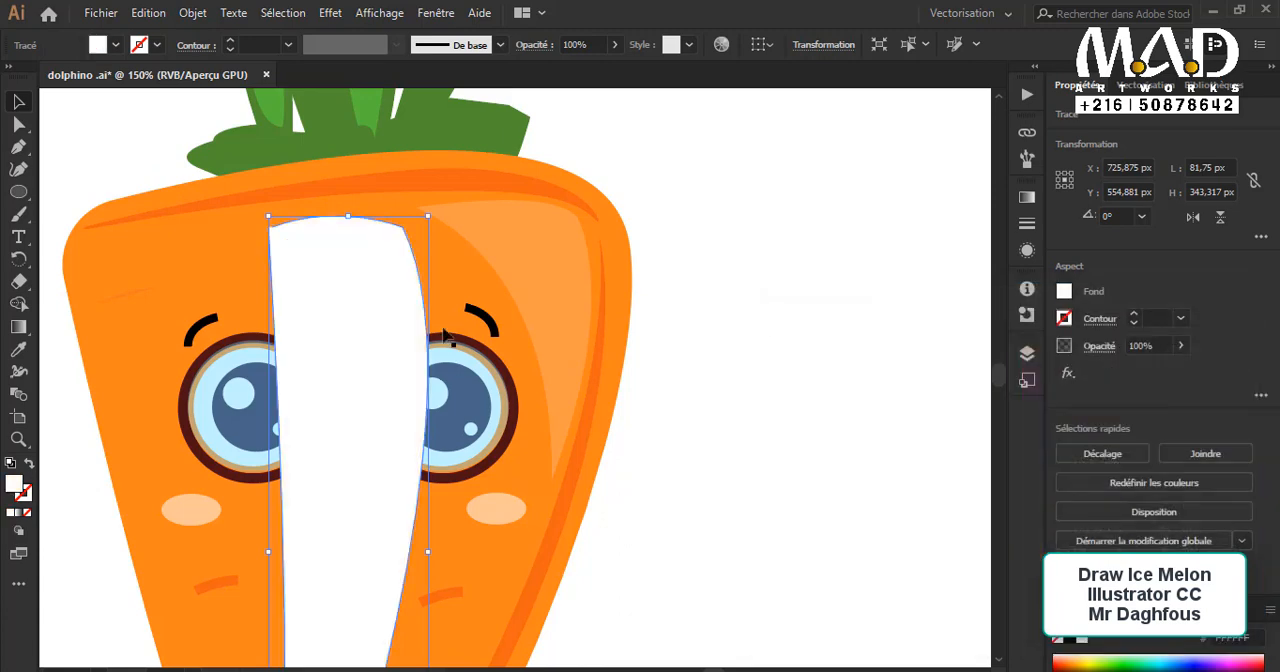
pyautogui.click(613, 44)
pyautogui.moveTo(563, 72); pyautogui.dragTo(550, 75)
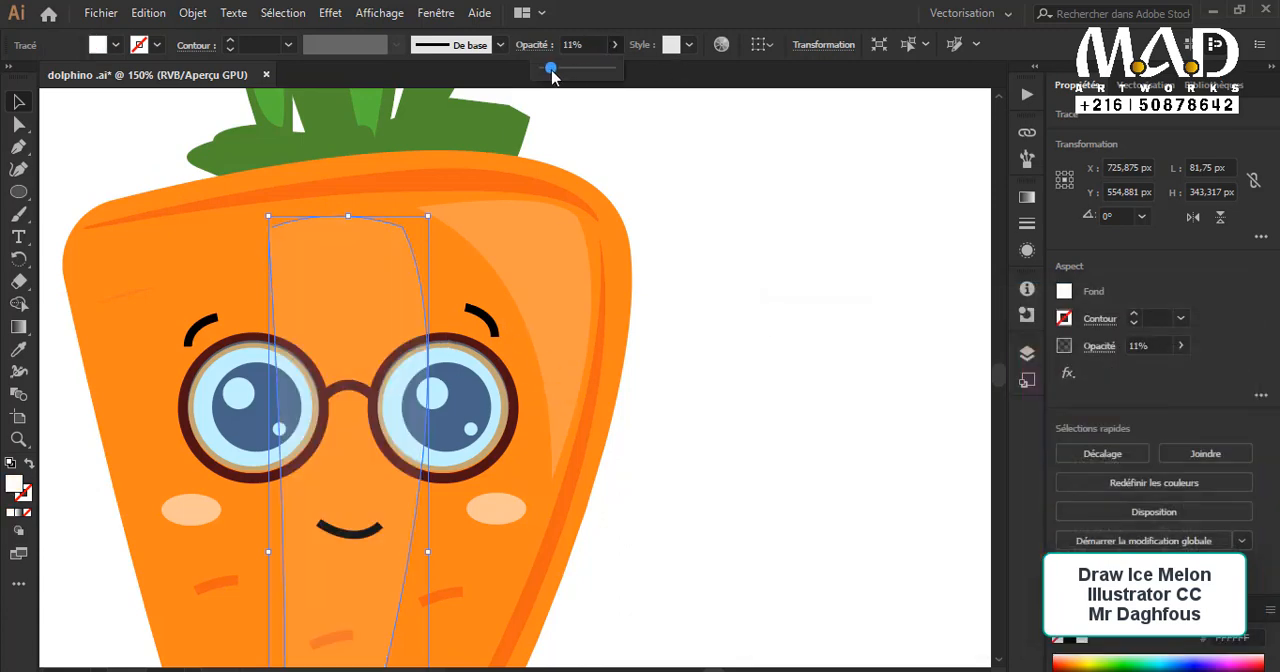
pyautogui.scroll(-2, 717, 465)
pyautogui.click(734, 408)
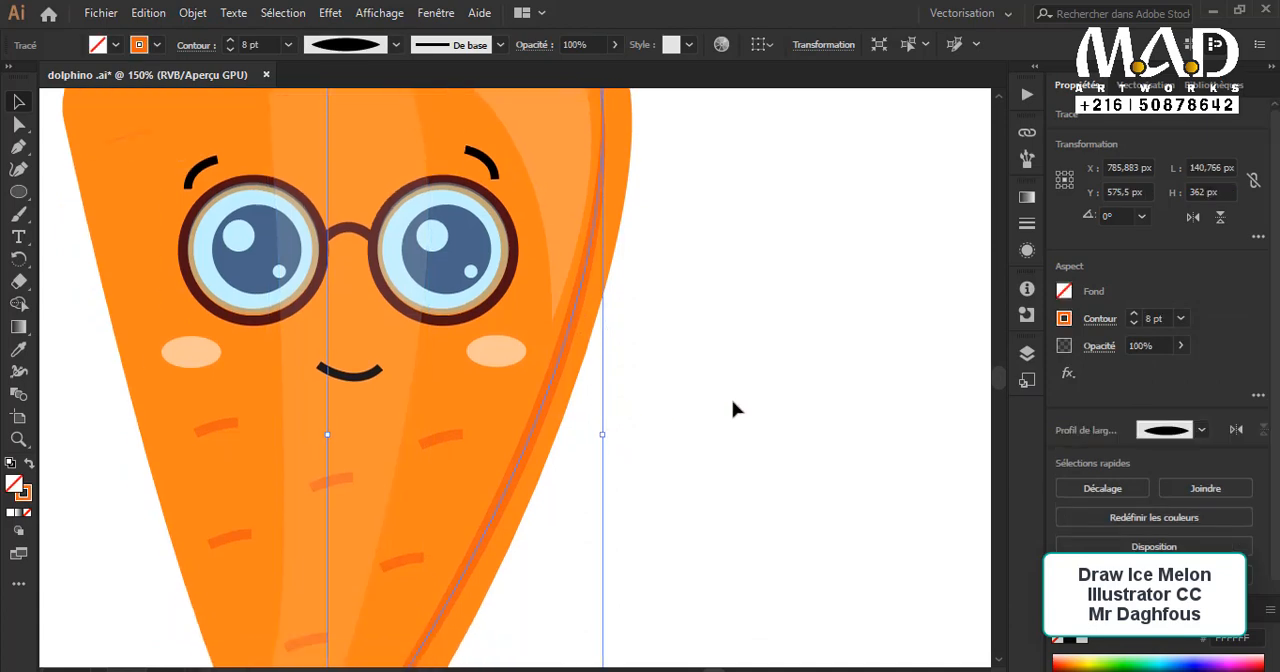
pyautogui.moveTo(660, 298); pyautogui.dragTo(160, 430)
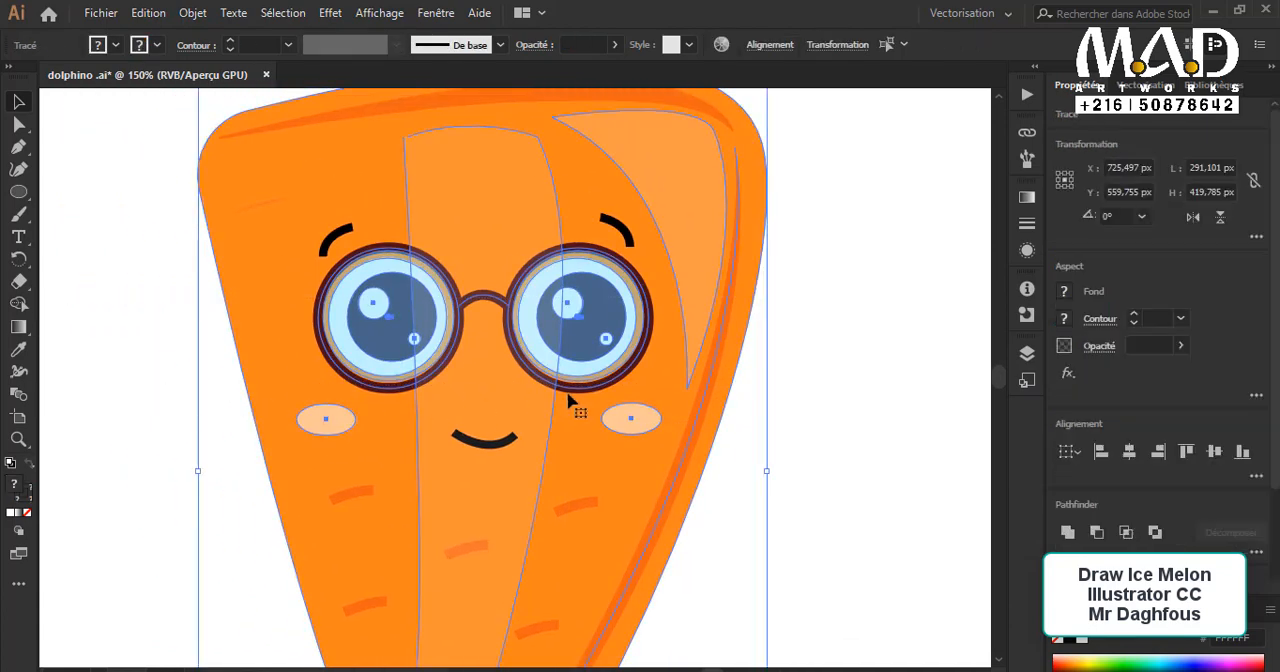
pyautogui.keyDown('shift'); pyautogui.click(710, 421); pyautogui.keyUp('shift')
pyautogui.scroll(3, 680, 345)
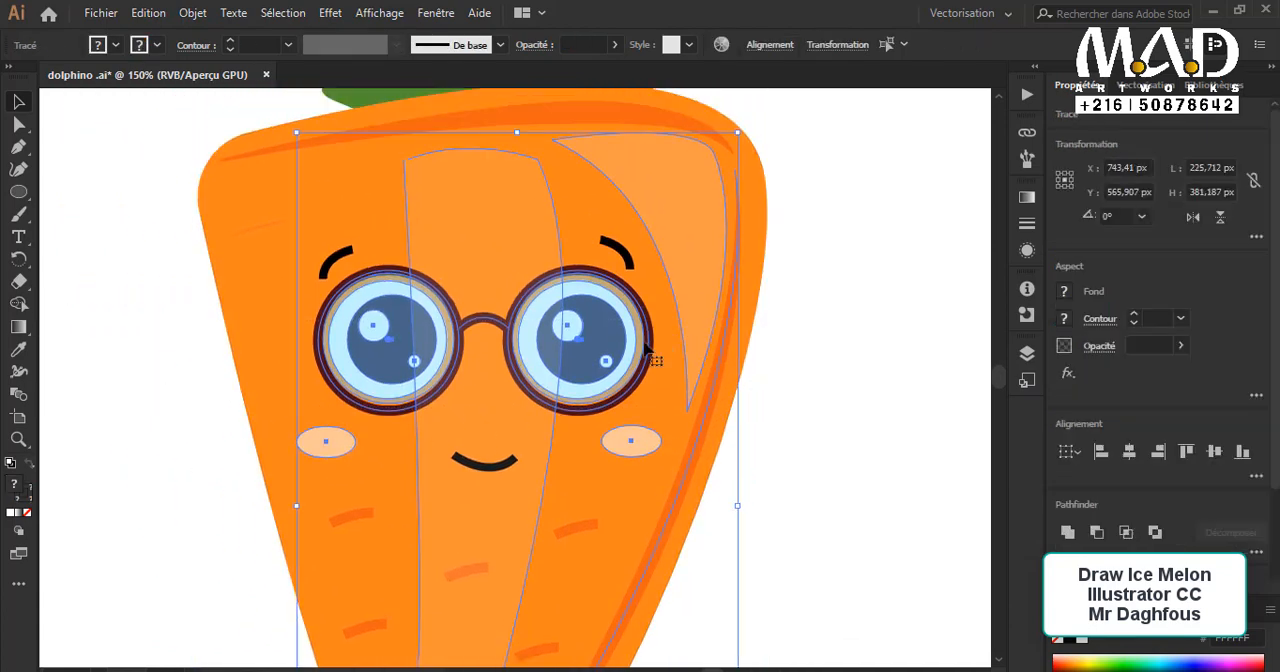
pyautogui.keyDown('shift'); pyautogui.click(507, 285); pyautogui.keyUp('shift')
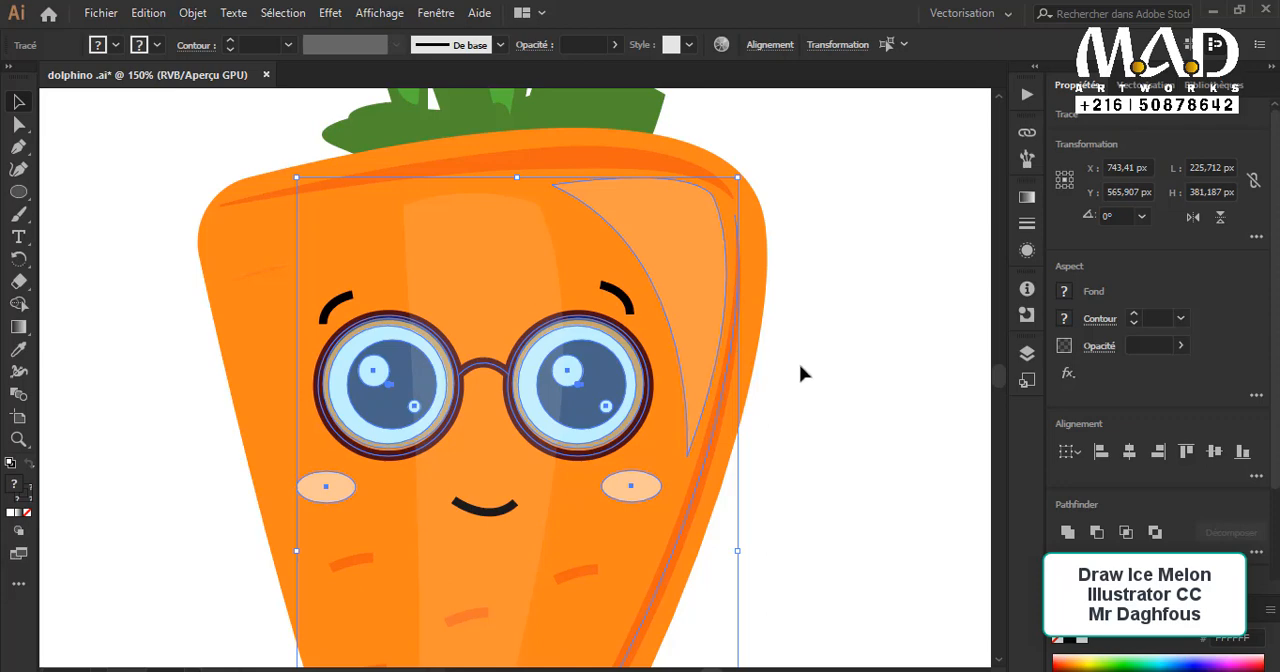
# Step: Try to select the neighbouring object in the stacking order, starting from the pale central band
pyautogui.click(513, 298)
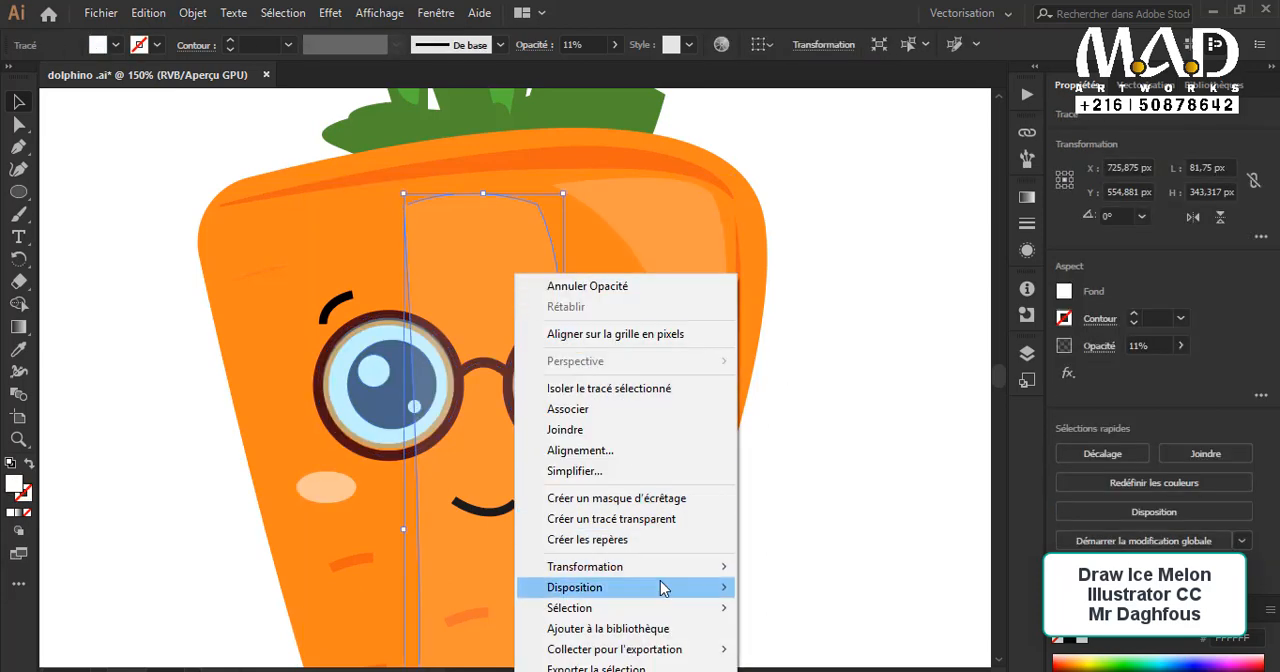
pyautogui.moveTo(643, 609)
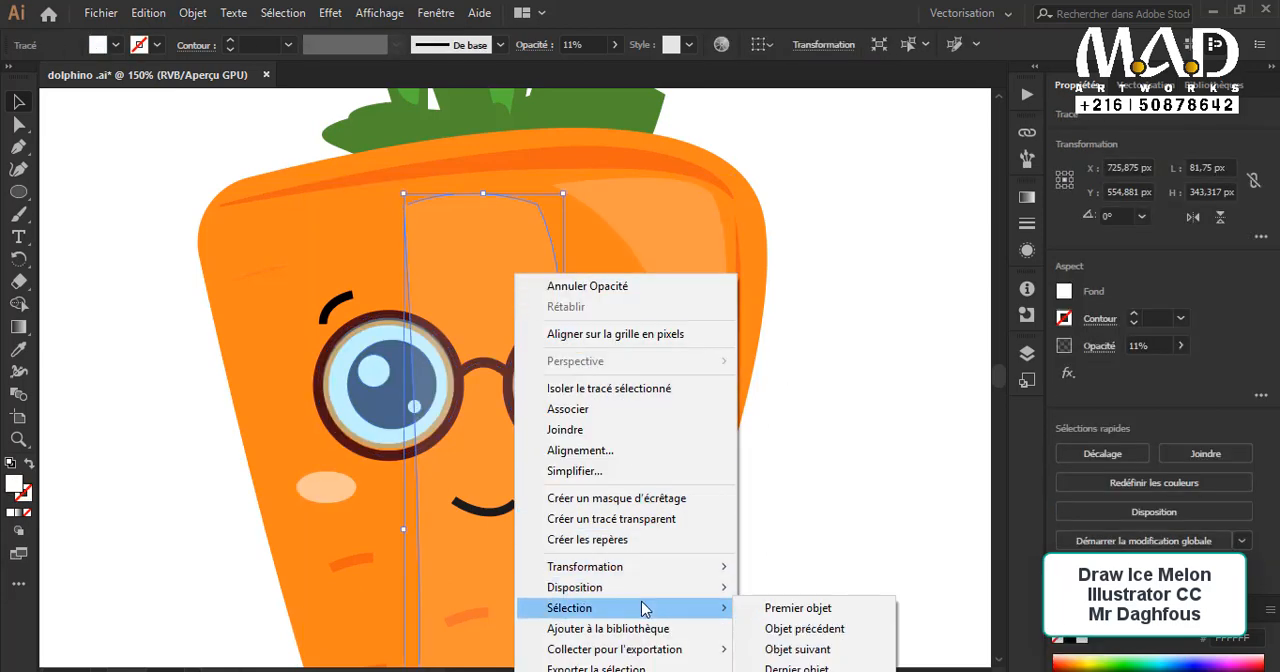
pyautogui.click(812, 628)
pyautogui.rightClick(489, 293)
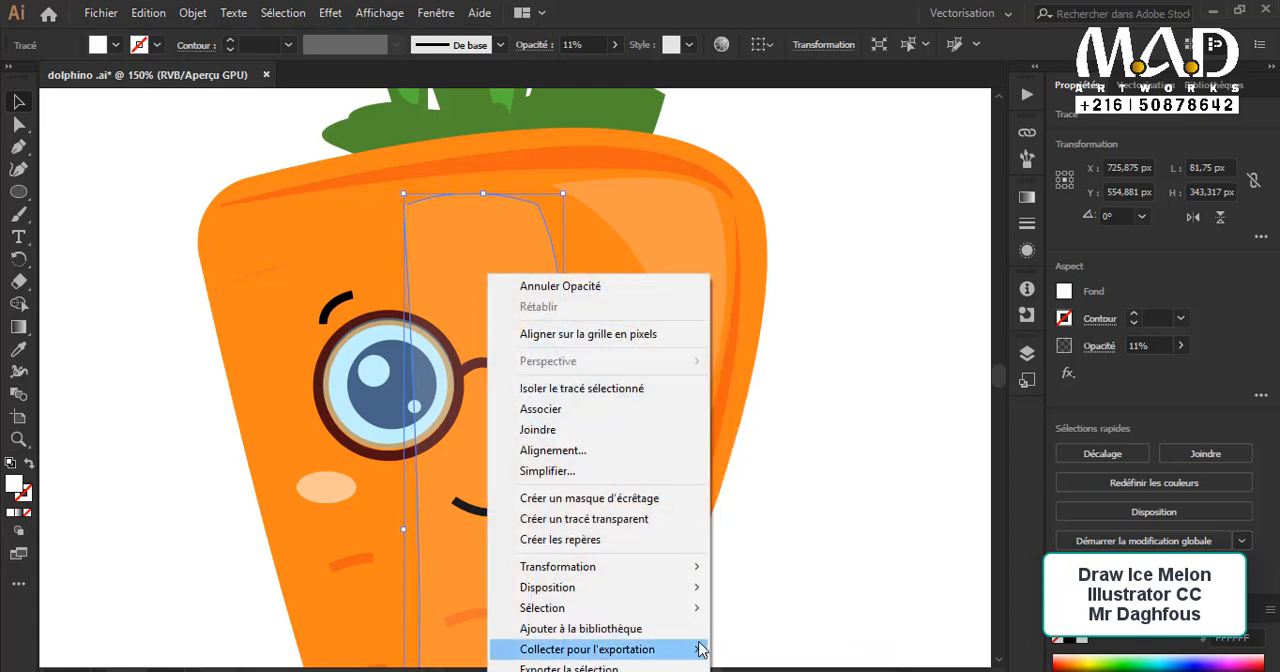
pyautogui.moveTo(688, 608)
pyautogui.click(785, 632)
pyautogui.click(832, 478)
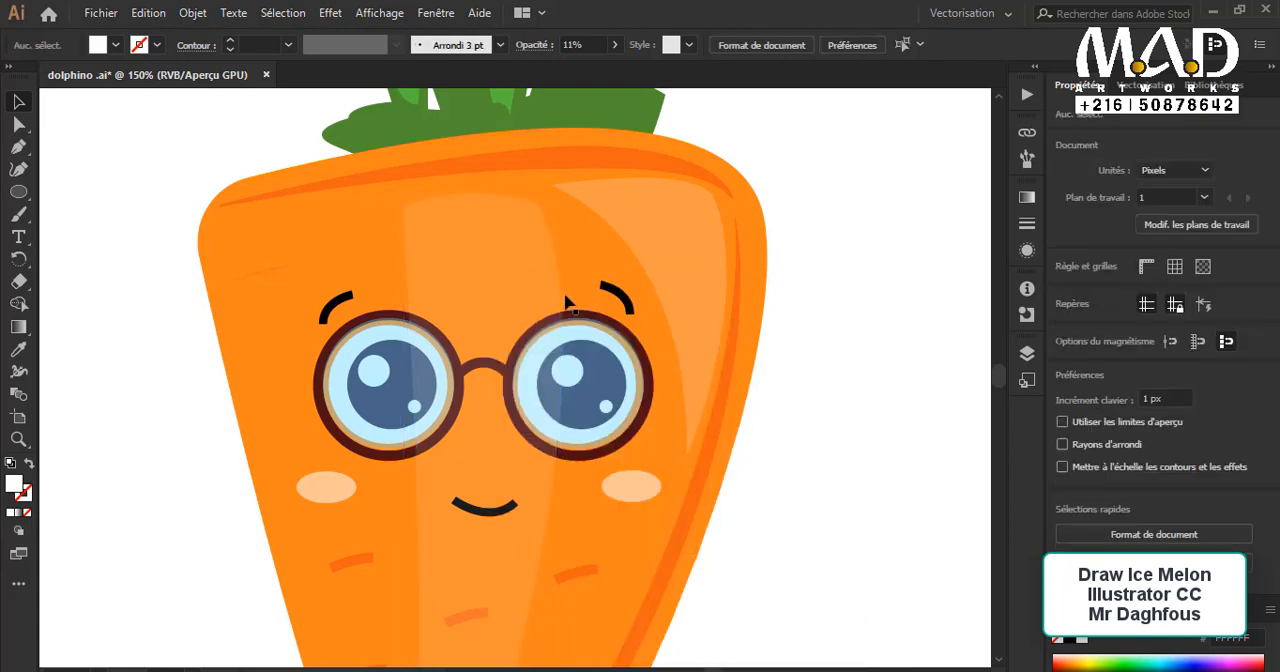
# Step: Try selecting the glasses' lens rings one by one
pyautogui.click(609, 318)
pyautogui.click(614, 328)
pyautogui.keyDown('shift'); pyautogui.click(362, 333); pyautogui.keyUp('shift')
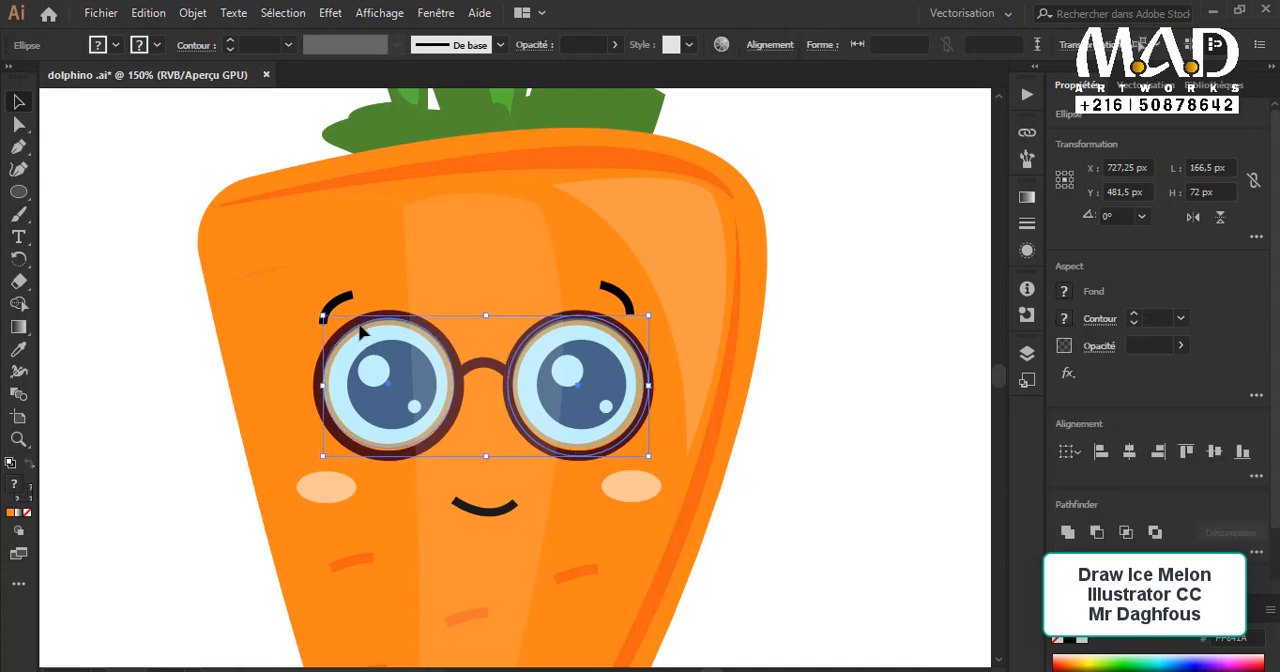
pyautogui.keyDown('shift'); pyautogui.click(316, 367); pyautogui.keyUp('shift')
# Step: Select only the glasses and eyes, without the body and its highlights, and bring them in front of the pale central band
pyautogui.moveTo(860, 366); pyautogui.dragTo(215, 416)
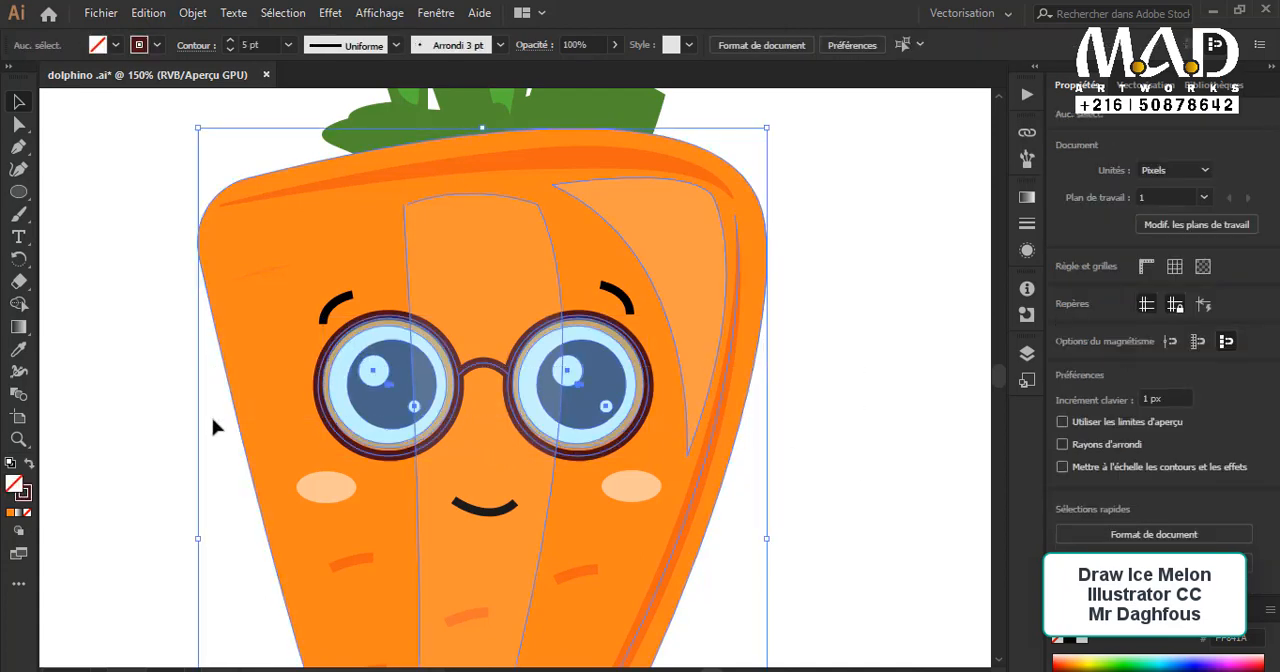
pyautogui.keyDown('shift'); pyautogui.click(279, 402); pyautogui.keyUp('shift')
pyautogui.keyDown('shift'); pyautogui.click(677, 279); pyautogui.keyUp('shift')
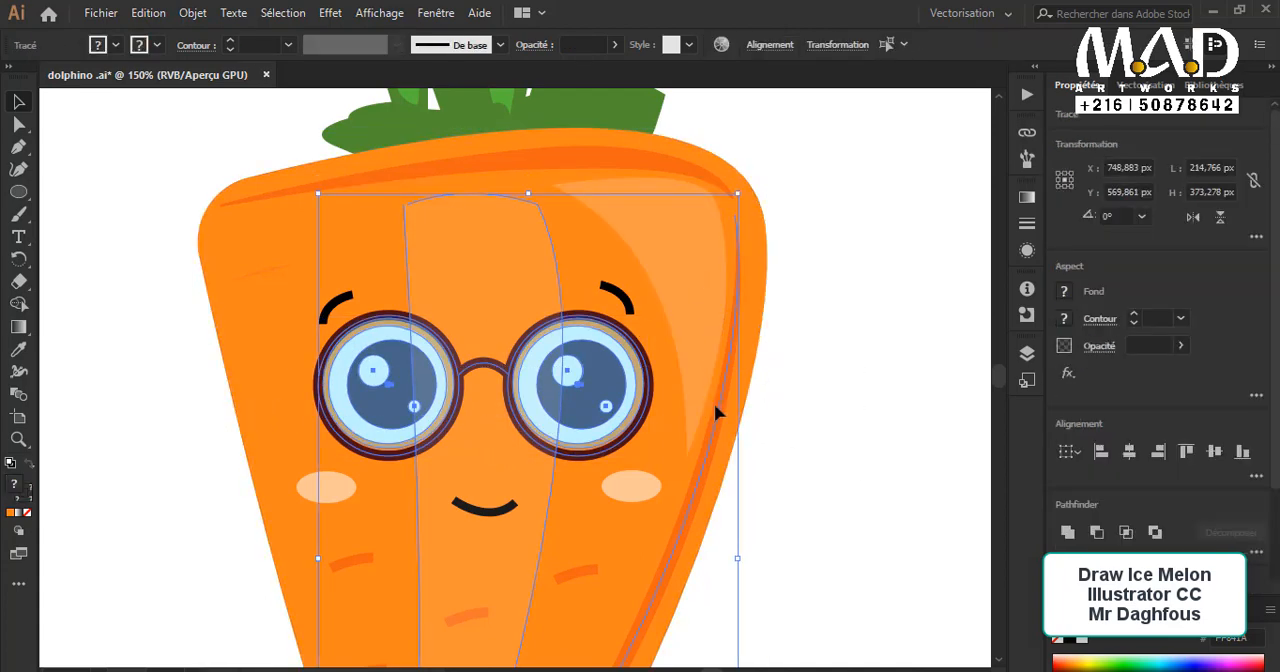
pyautogui.keyDown('shift'); pyautogui.click(706, 466); pyautogui.keyUp('shift')
pyautogui.keyDown('shift'); pyautogui.click(490, 286); pyautogui.keyUp('shift')
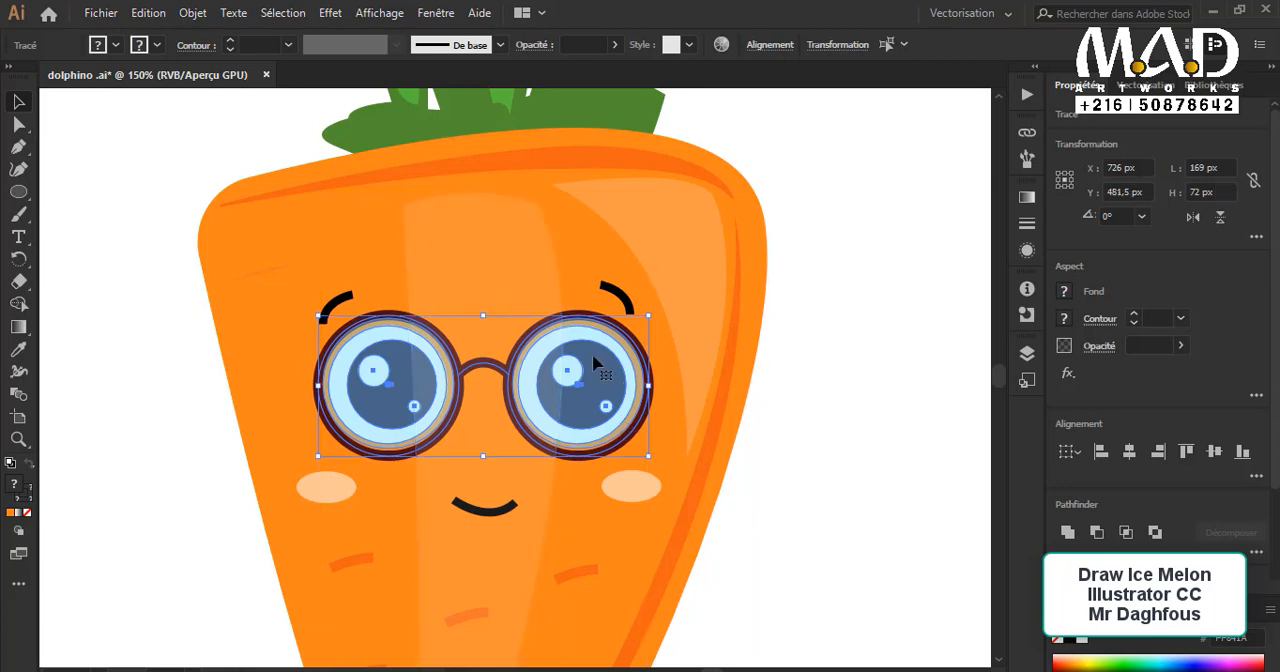
pyautogui.hotkey('ctrl', 'x')
pyautogui.hotkey('ctrl', 'f')
pyautogui.click(829, 470)
# Step: Round the lower corners and the upper right corner of the pale central band with a radius of about 18 px
pyautogui.scroll(-2, 780, 473)
pyautogui.scroll(-2, 778, 474)
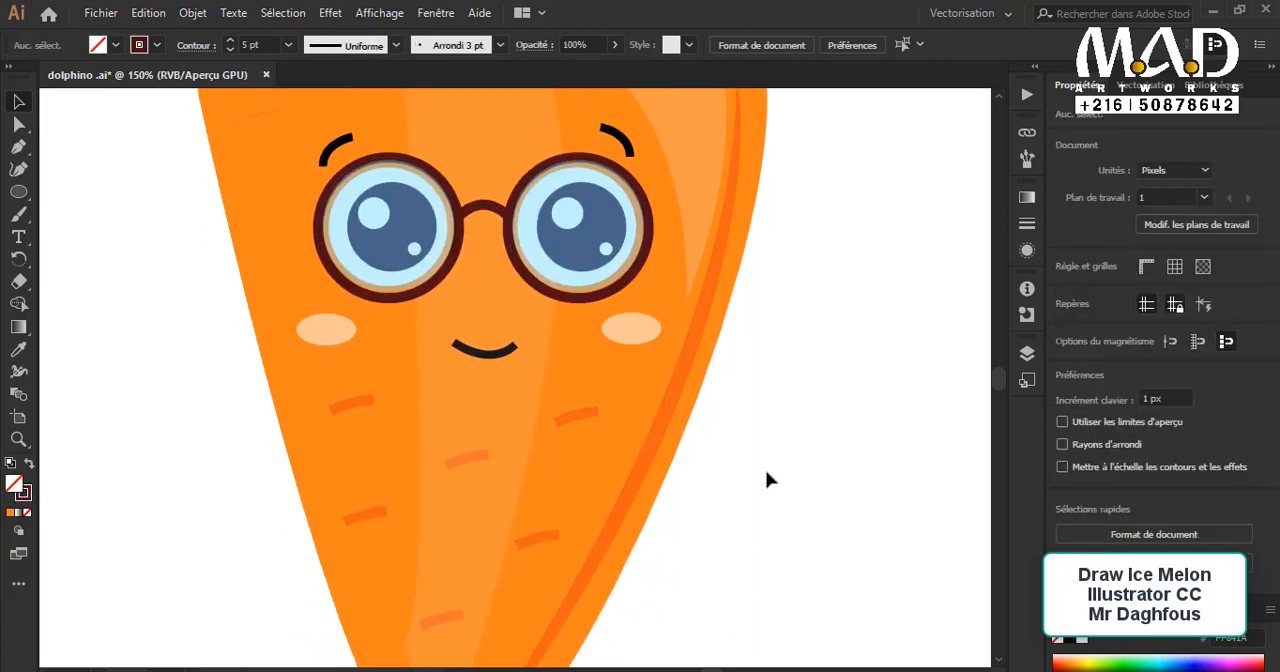
pyautogui.hotkey('ctrl', '-')
pyautogui.hotkey('ctrl', '-')
pyautogui.keyDown('ctrl'); pyautogui.click(499, 456); pyautogui.keyUp('ctrl')
pyautogui.moveTo(500, 454); pyautogui.dragTo(470, 541)
pyautogui.click(478, 522)
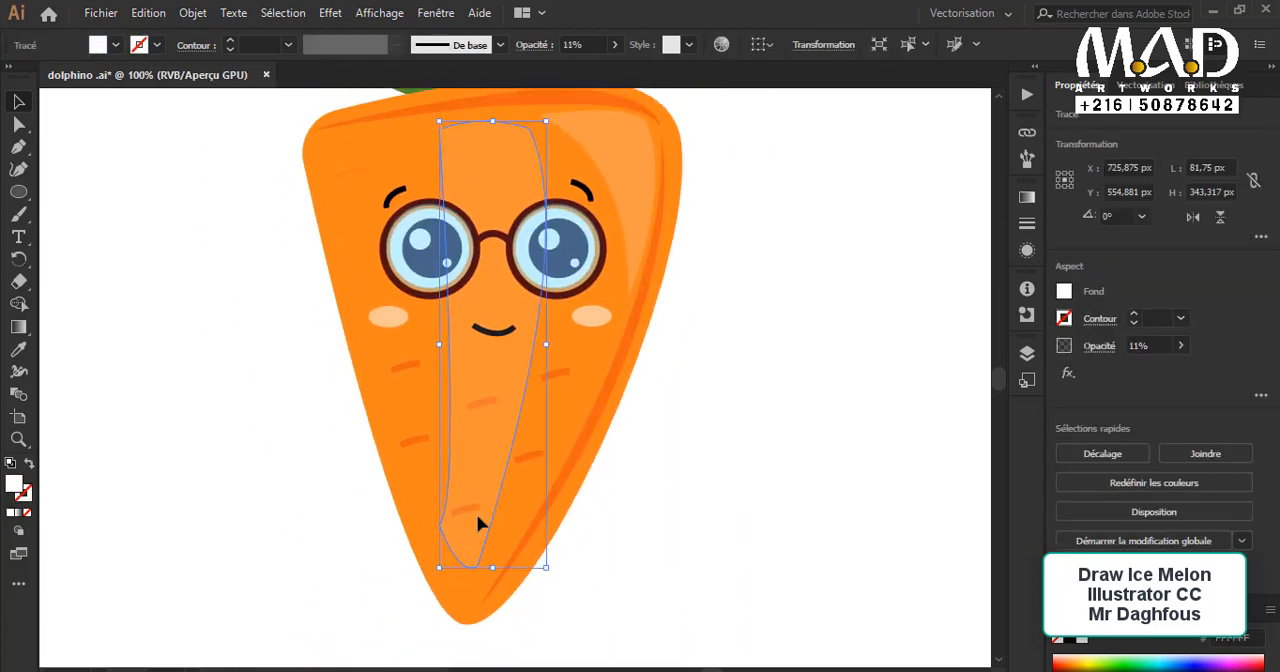
pyautogui.click(20, 124)
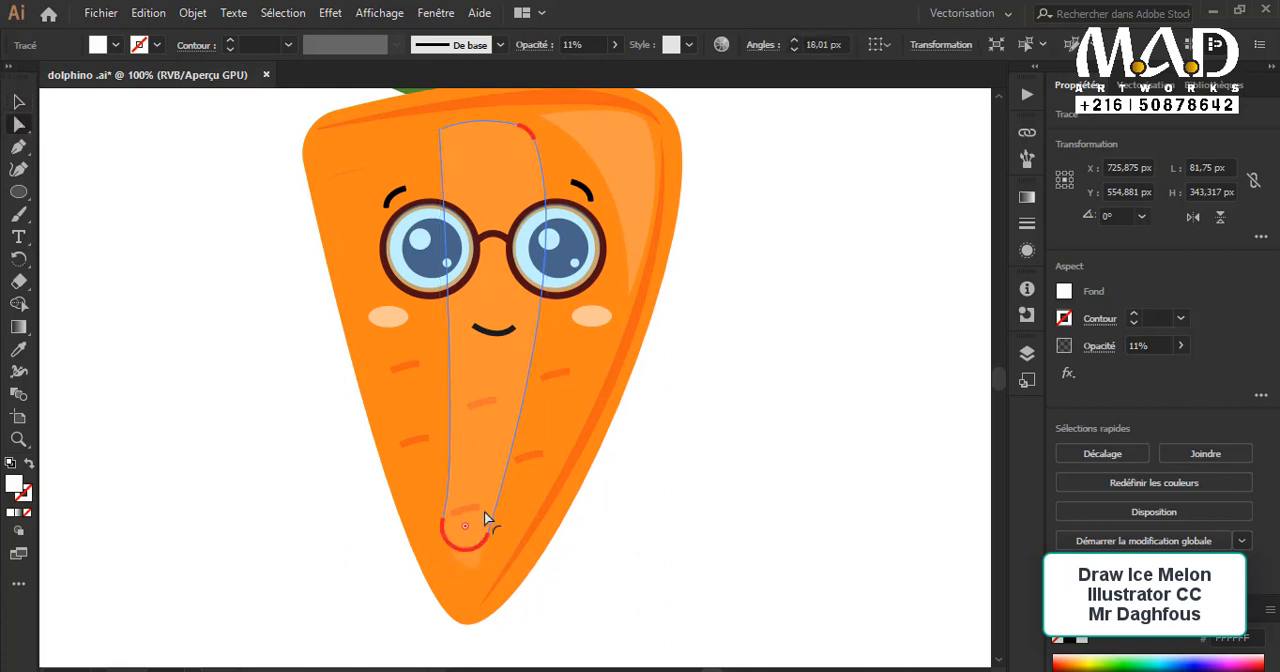
pyautogui.click(443, 557)
pyautogui.moveTo(441, 550); pyautogui.dragTo(522, 528)
# Step: Rotate the pale central band about 5° counterclockwise and set its opacity to 8%
pyautogui.click(20, 103)
pyautogui.scroll(2, 500, 575)
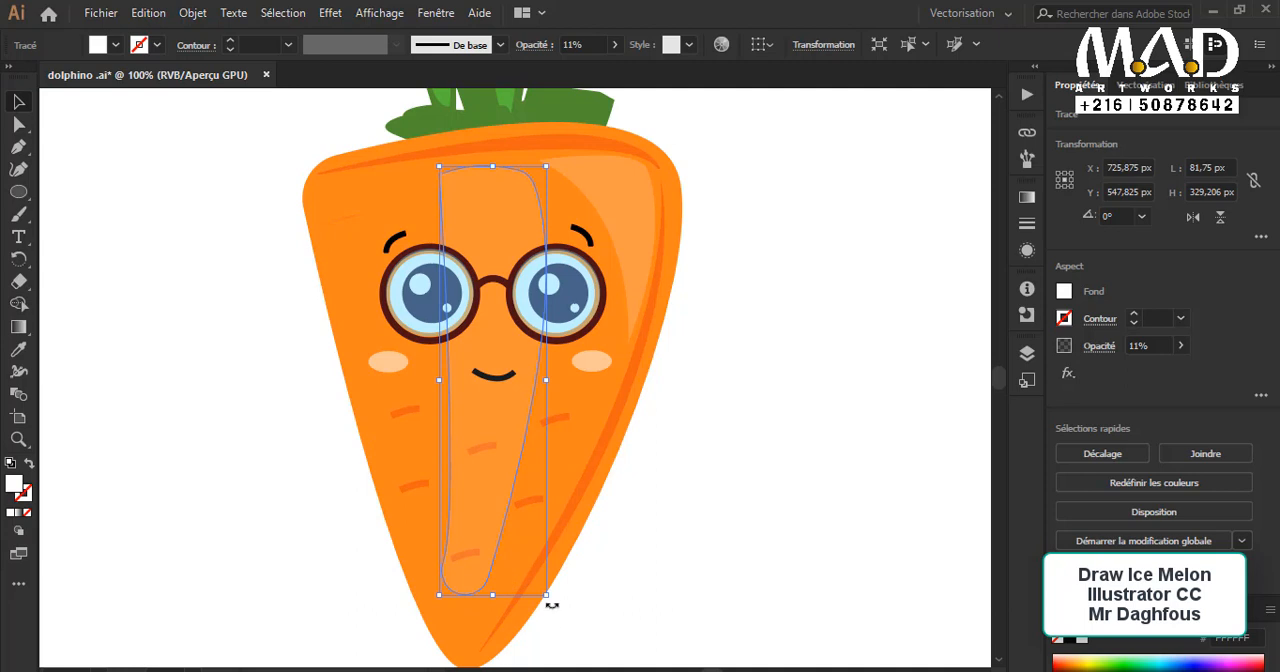
pyautogui.moveTo(551, 605); pyautogui.dragTo(570, 584)
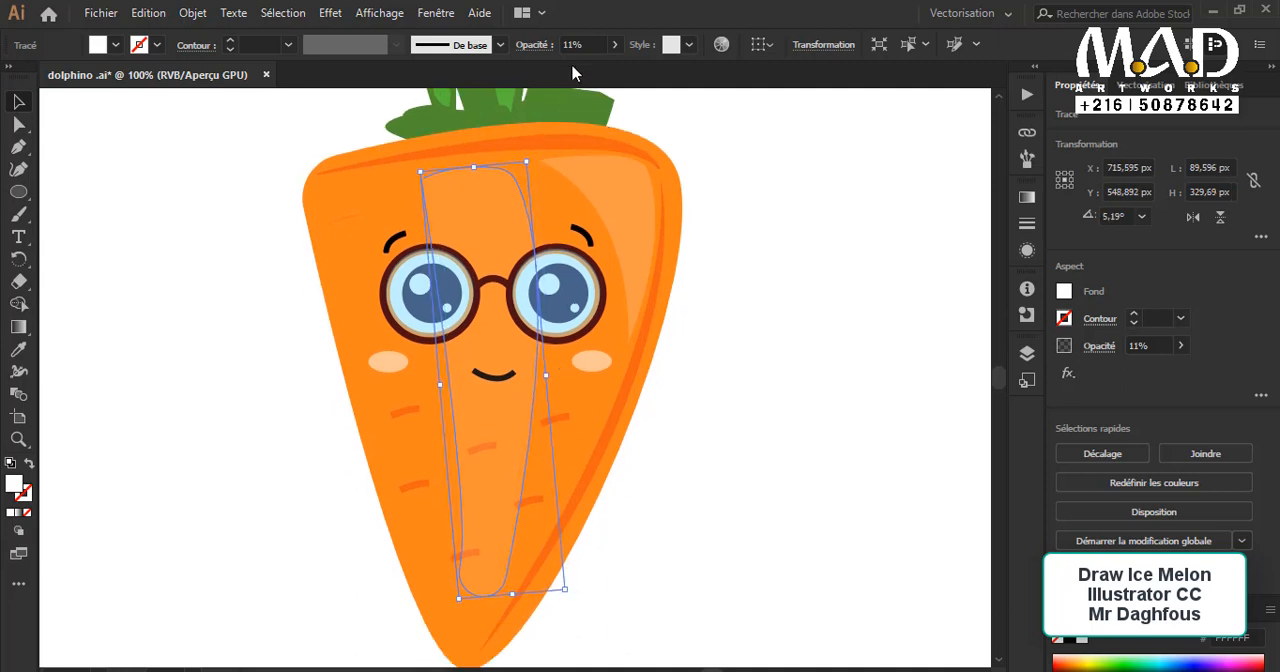
pyautogui.click(614, 44)
pyautogui.moveTo(551, 67); pyautogui.dragTo(549, 72)
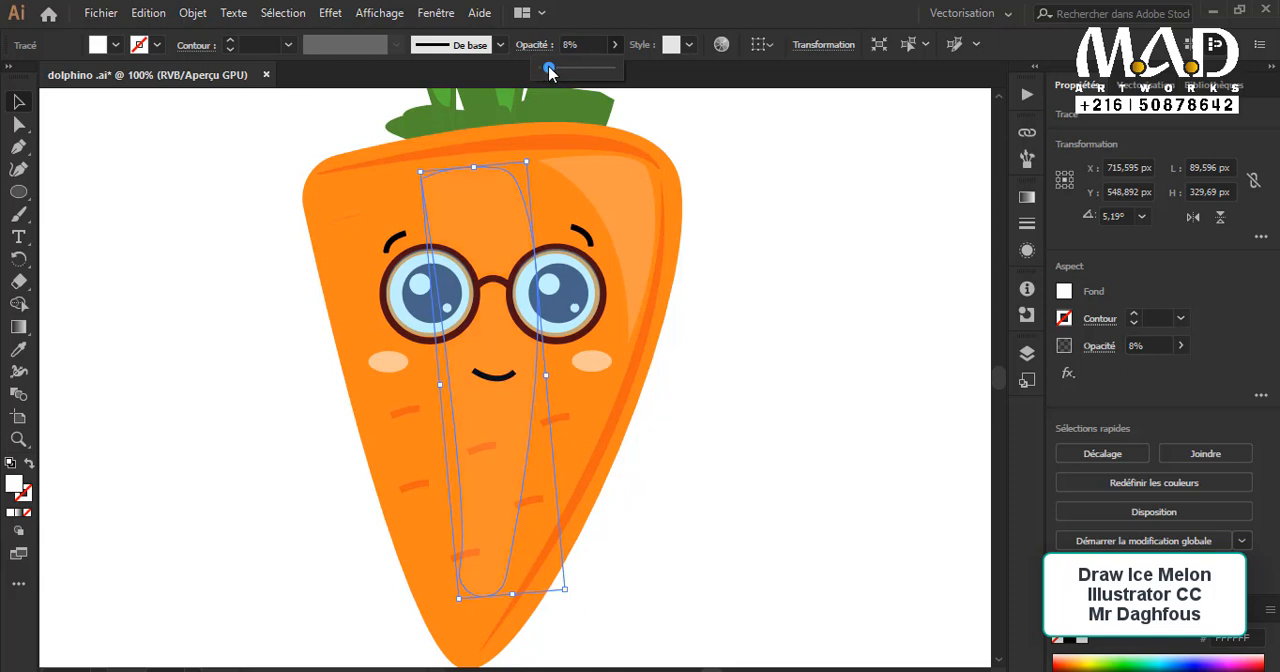
pyautogui.click(121, 151)
pyautogui.click(121, 151)
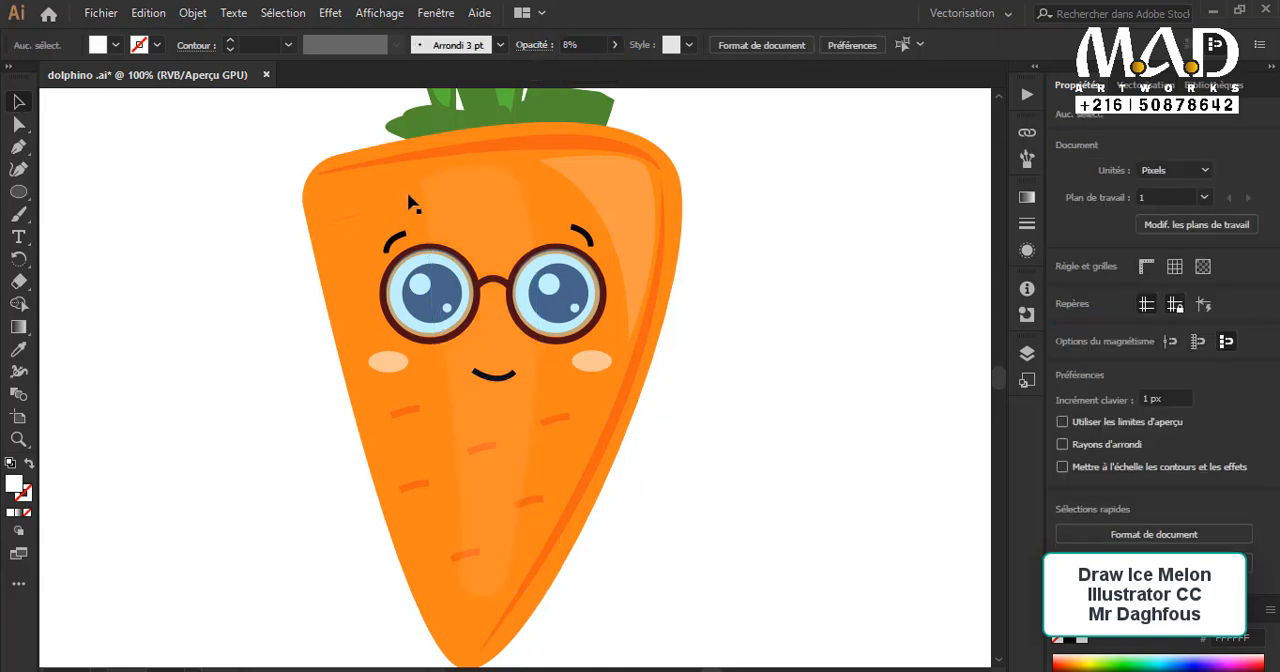
# Step: Bring the lowest orange body mark in front of the pale central band
pyautogui.scroll(-1, 475, 225)
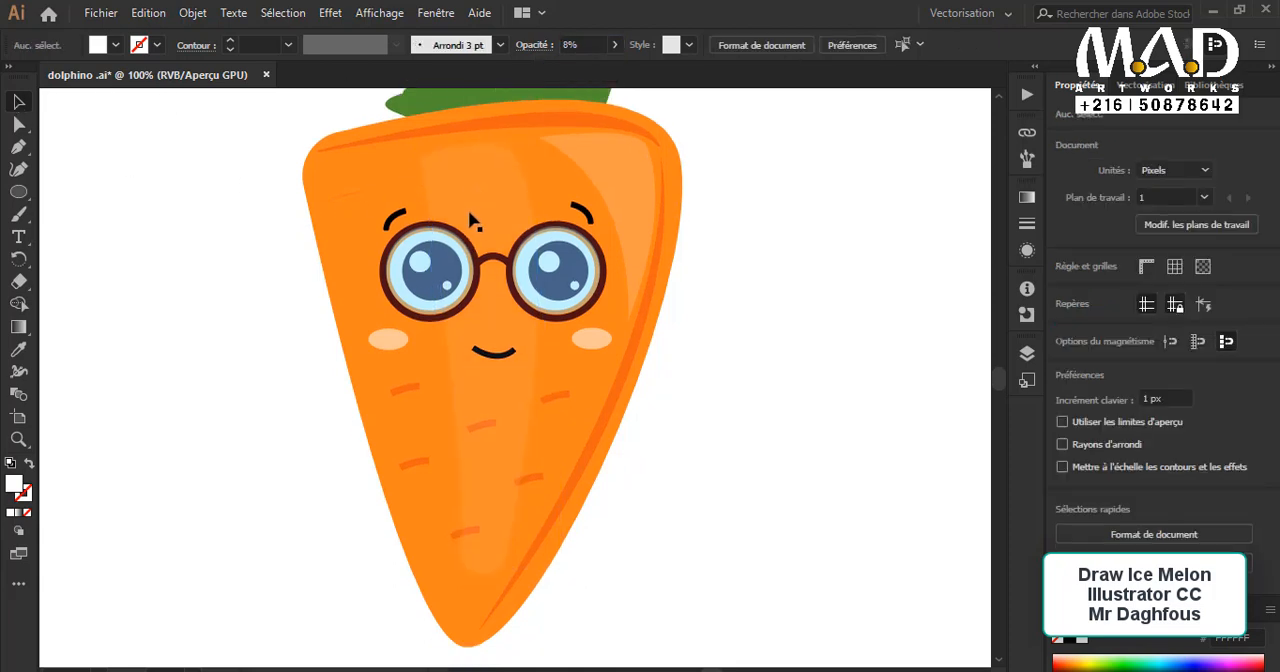
pyautogui.click(463, 540)
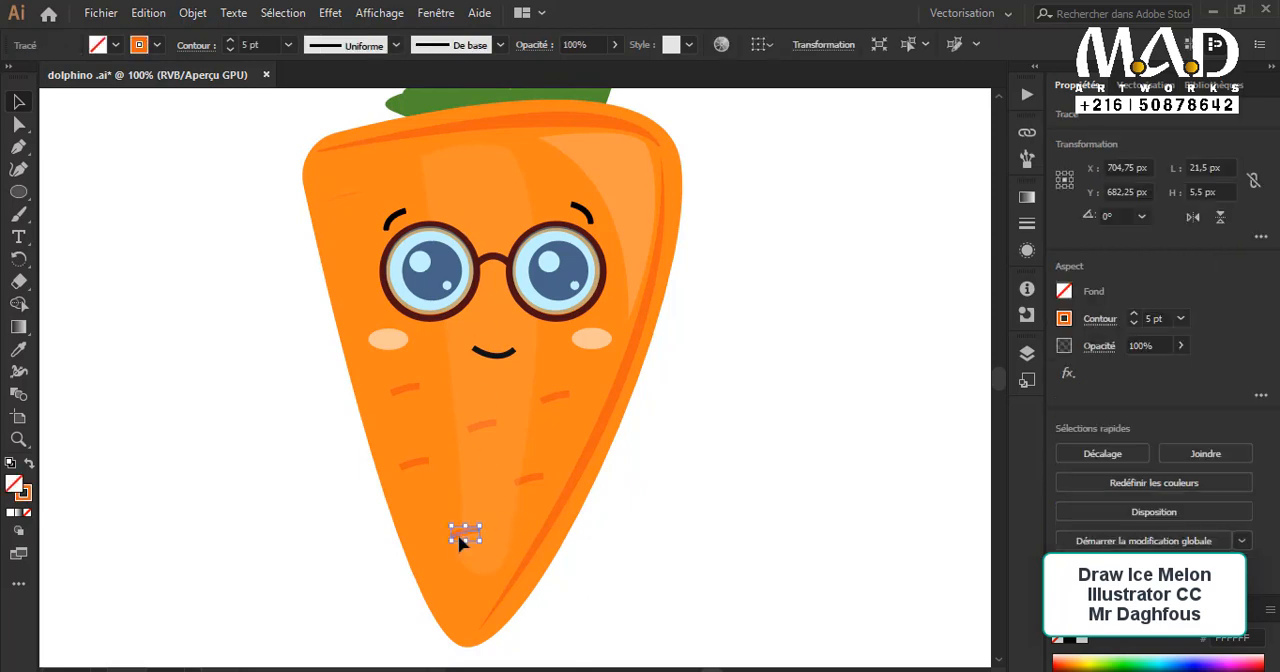
pyautogui.hotkey('ctrl', 'x')
pyautogui.hotkey('ctrl', 'f')
pyautogui.click(666, 575)
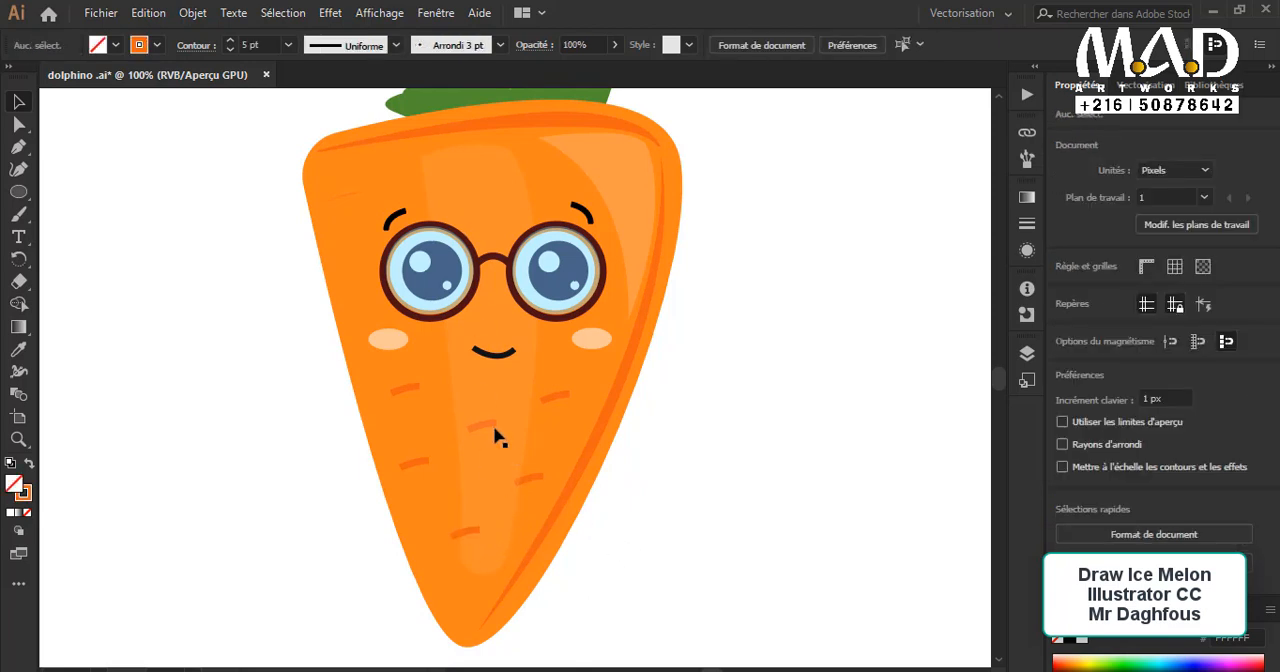
# Step: Select the middle mark and the mark below it to the right in outline view, bring both in front of the band, and restore the preview
pyautogui.click(492, 425)
pyautogui.click(631, 491)
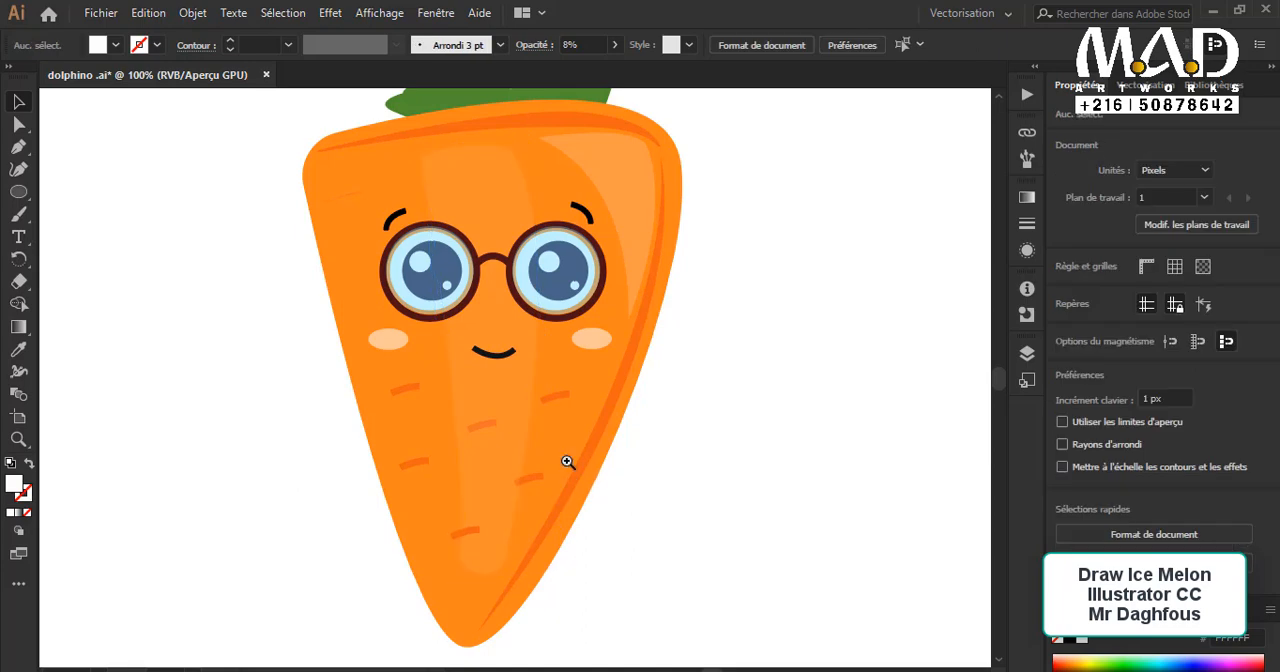
pyautogui.hotkey('ctrl', 'y')
pyautogui.click(497, 427)
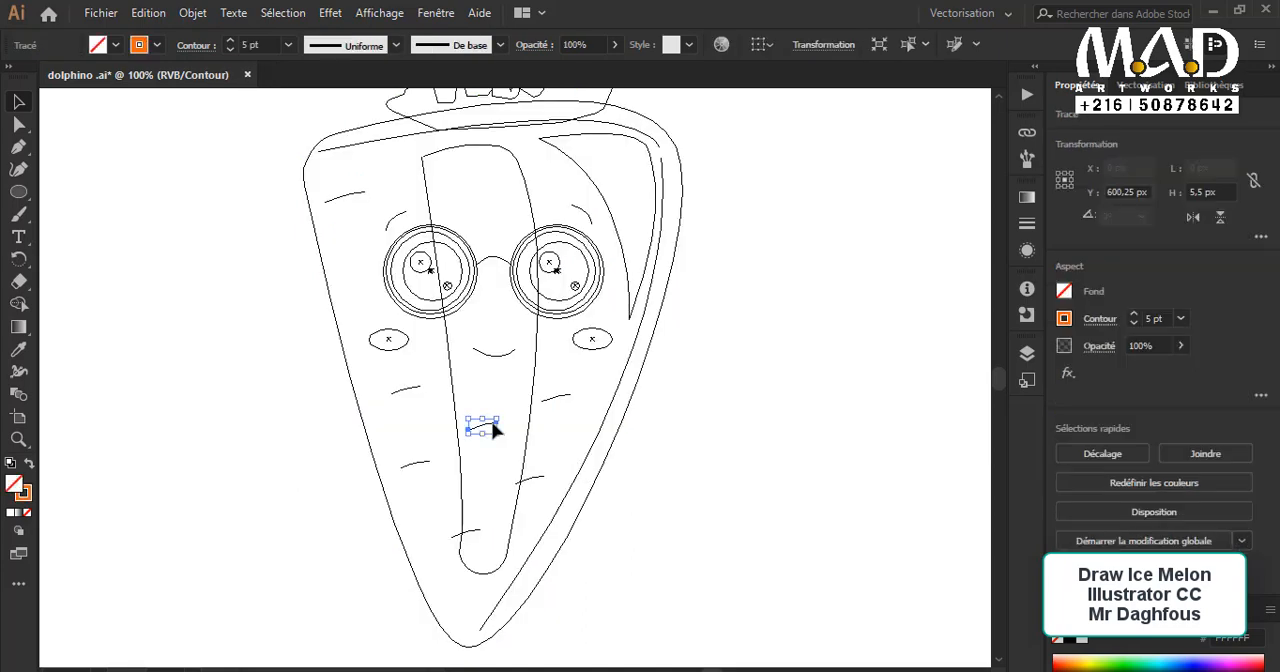
pyautogui.keyDown('shift'); pyautogui.click(540, 480); pyautogui.keyUp('shift')
pyautogui.click(600, 505)
pyautogui.hotkey('ctrl', 'z')
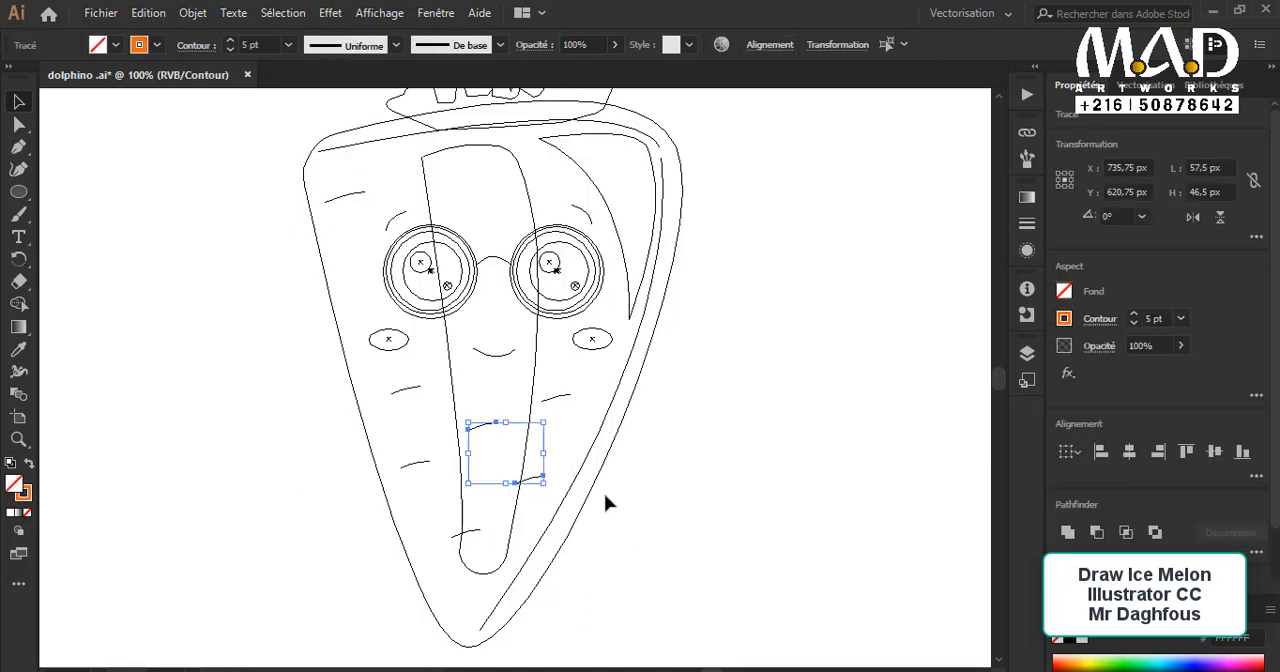
pyautogui.hotkey('ctrl', 'shift', 'b')
pyautogui.hotkey('ctrl', 'y')
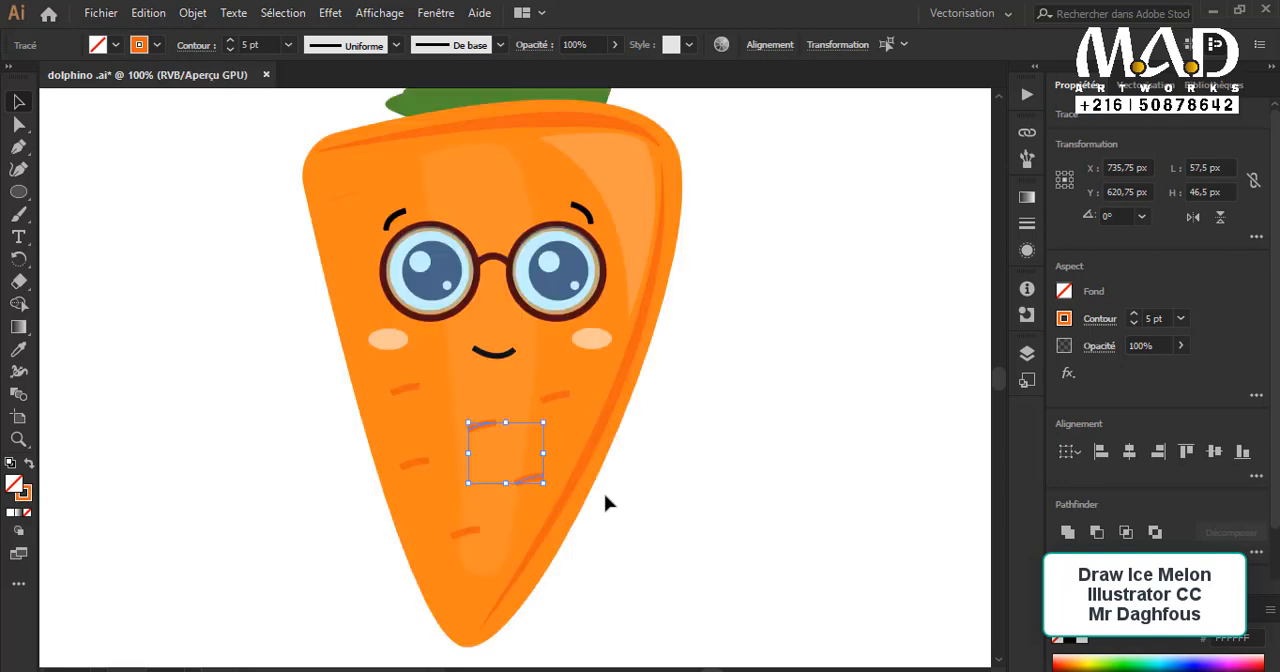
# Step: Recolor the tall leaf beside the small glossy leaf with the third, darkest green of the color swatches
pyautogui.hotkey('ctrl', '-')
pyautogui.click(800, 537)
pyautogui.click(663, 194)
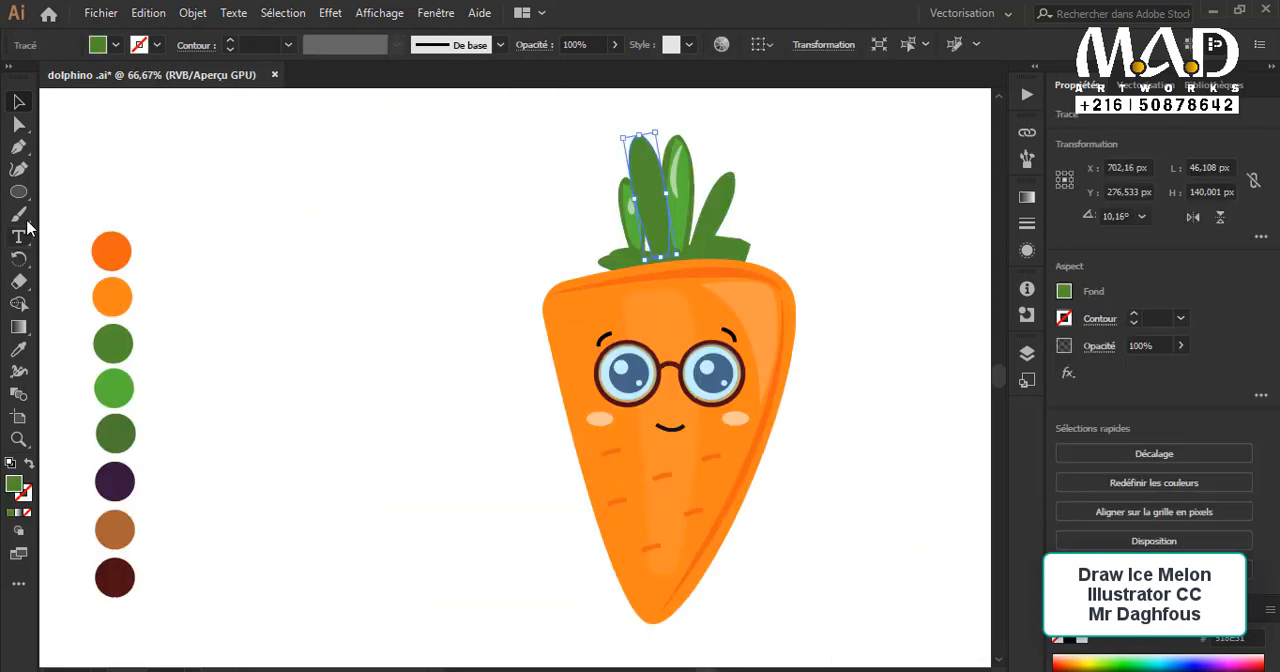
pyautogui.click(22, 350)
pyautogui.click(121, 430)
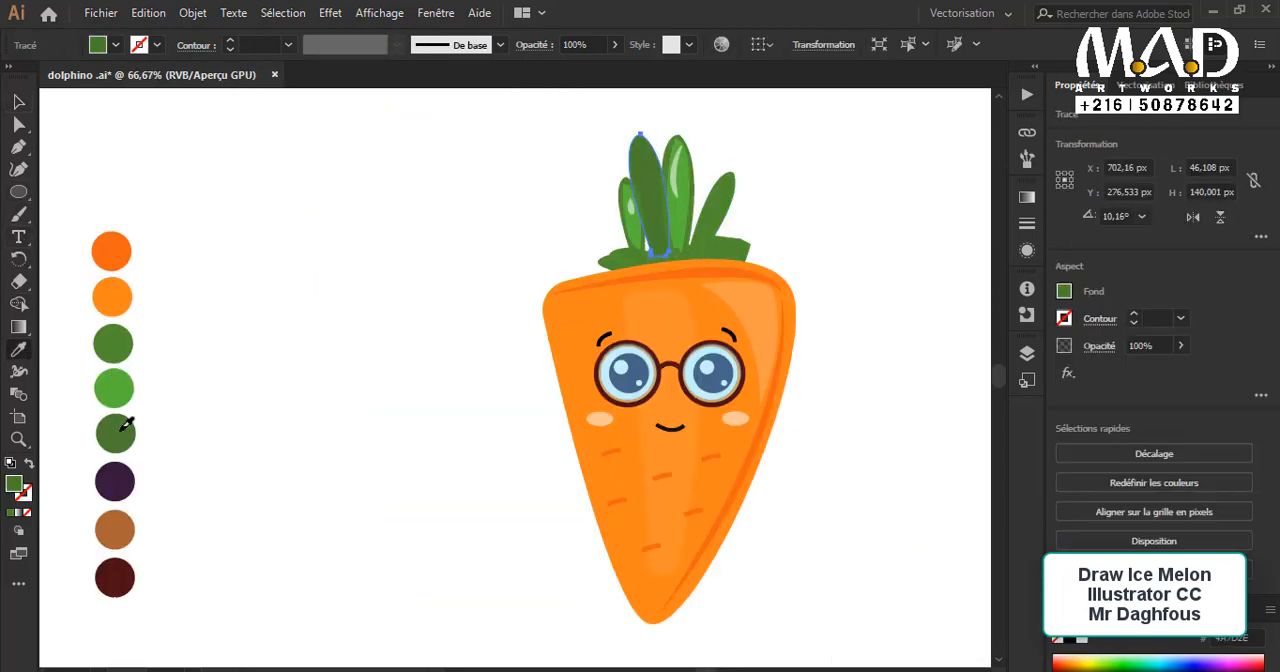
pyautogui.click(22, 101)
pyautogui.click(460, 200)
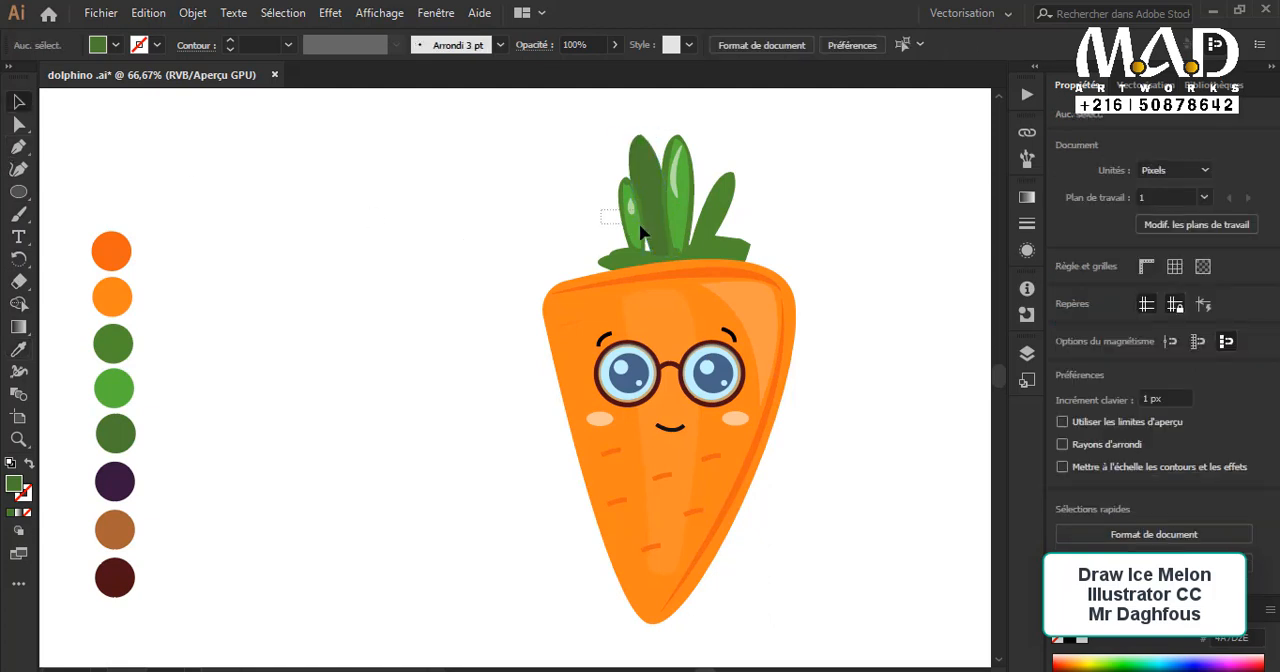
pyautogui.moveTo(601, 210); pyautogui.dragTo(640, 226)
pyautogui.keyDown('shift'); pyautogui.click(653, 188); pyautogui.keyUp('shift')
pyautogui.hotkey('ctrl', 'g')
pyautogui.click(720, 133)
pyautogui.moveTo(674, 176); pyautogui.dragTo(672, 180)
pyautogui.press('Delete')
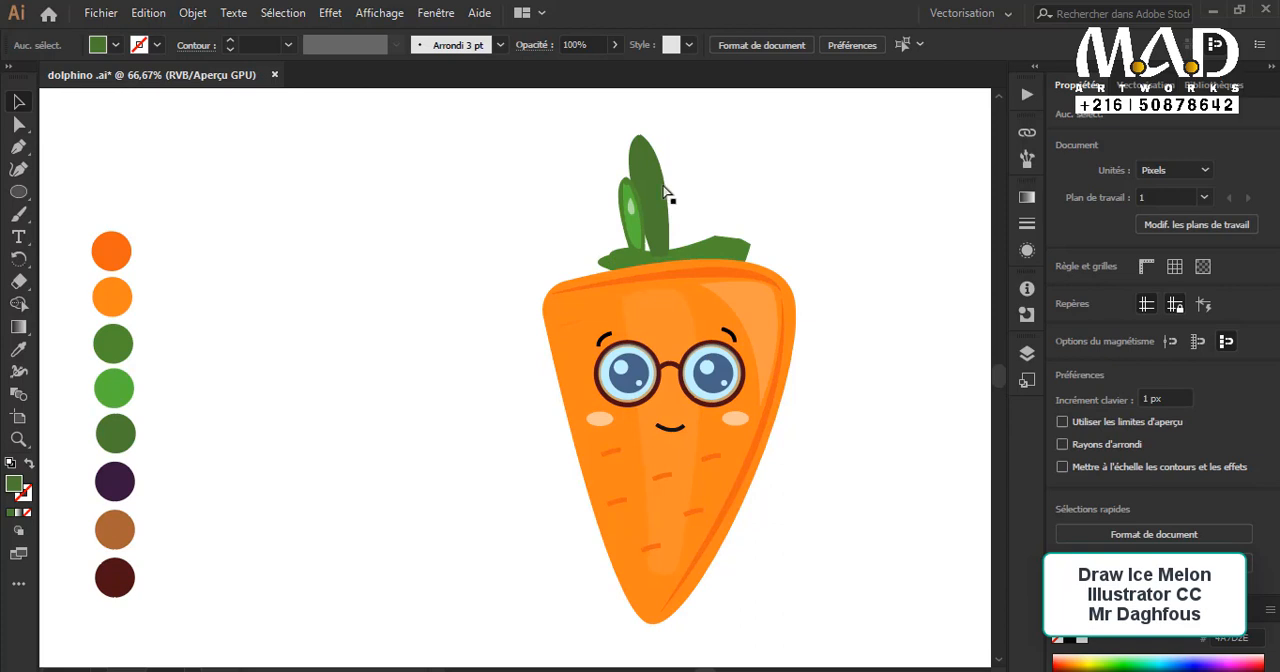
pyautogui.hotkey('ctrl', 'z')
pyautogui.click(713, 248)
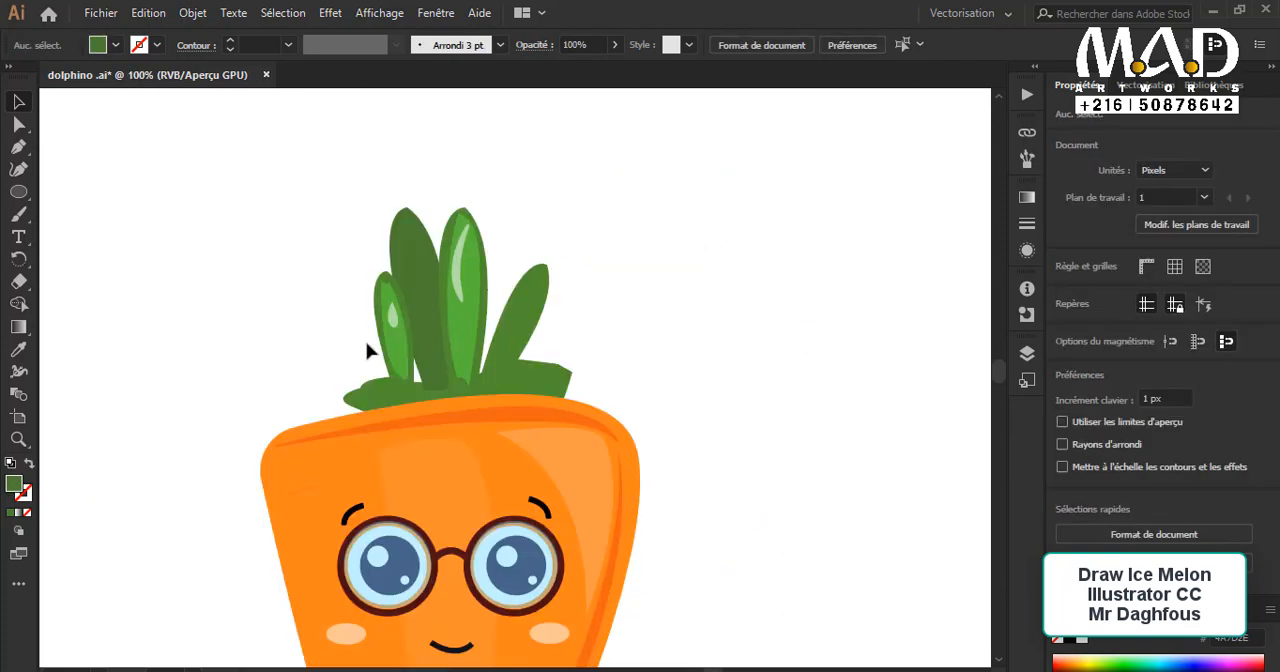
# Step: Move the small glossy leaf slightly to the right so it overlaps the tall dark leaf
pyautogui.click(390, 320)
pyautogui.moveTo(397, 335); pyautogui.dragTo(409, 335)
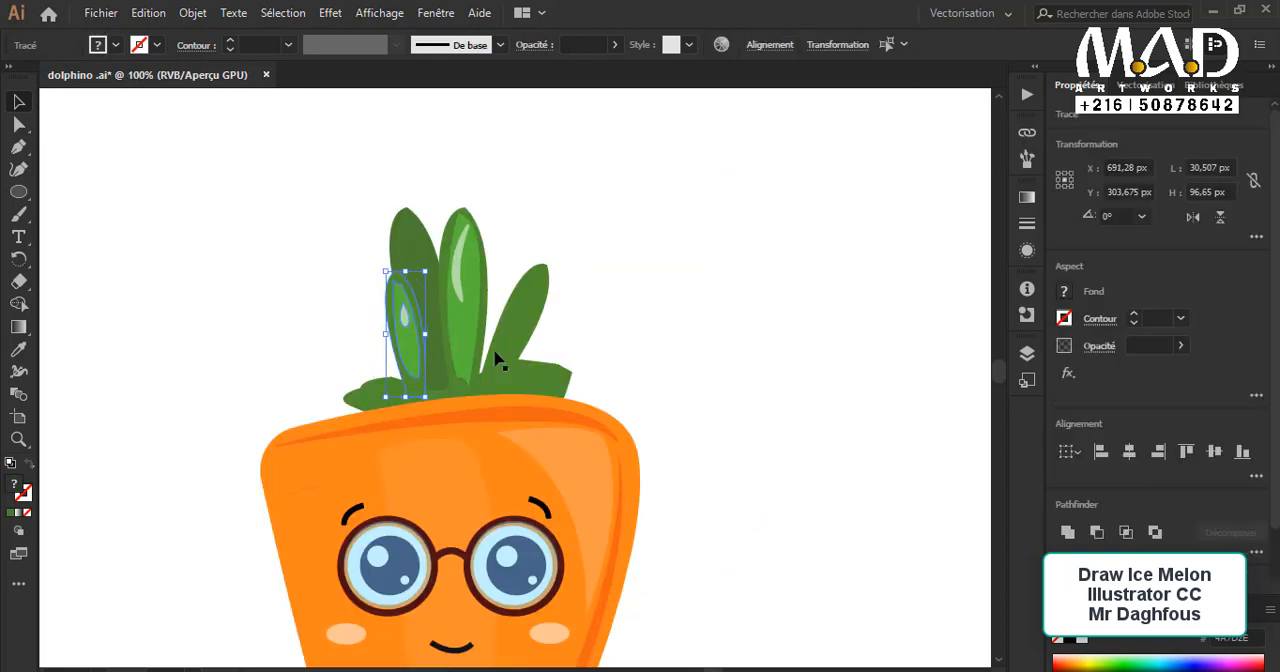
pyautogui.click(612, 379)
# Step: Try to round the right corner of the green leaf base above the body, working on the shape directly
pyautogui.scroll(-1, 457, 357)
pyautogui.click(550, 340)
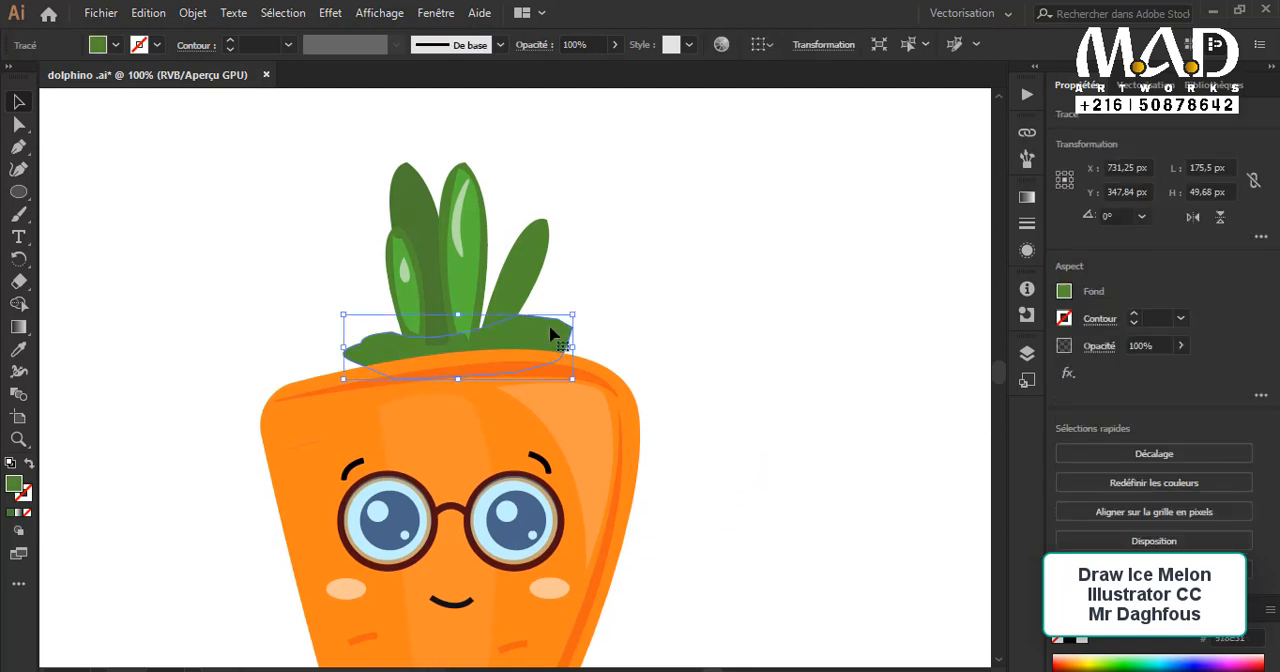
pyautogui.click(18, 124)
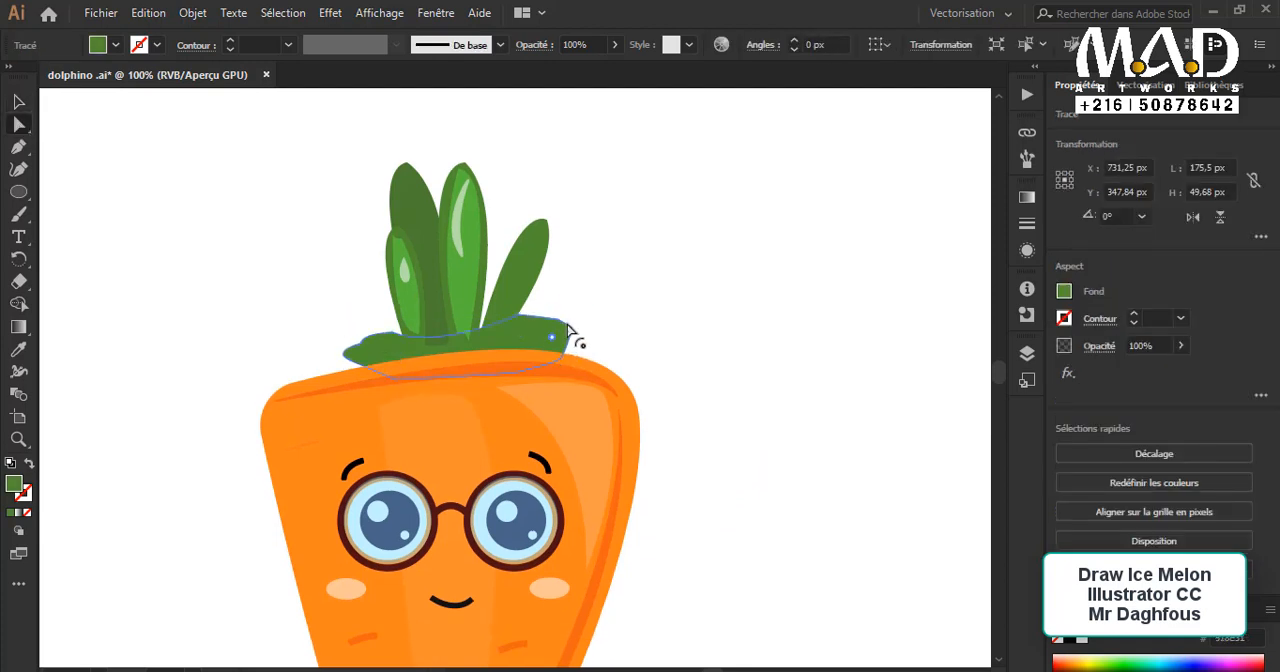
pyautogui.click(566, 350)
pyautogui.moveTo(547, 367); pyautogui.dragTo(543, 357)
pyautogui.click(18, 101)
pyautogui.hotkey('ctrl', 'shift', 'a')
pyautogui.scroll(-1, 705, 384)
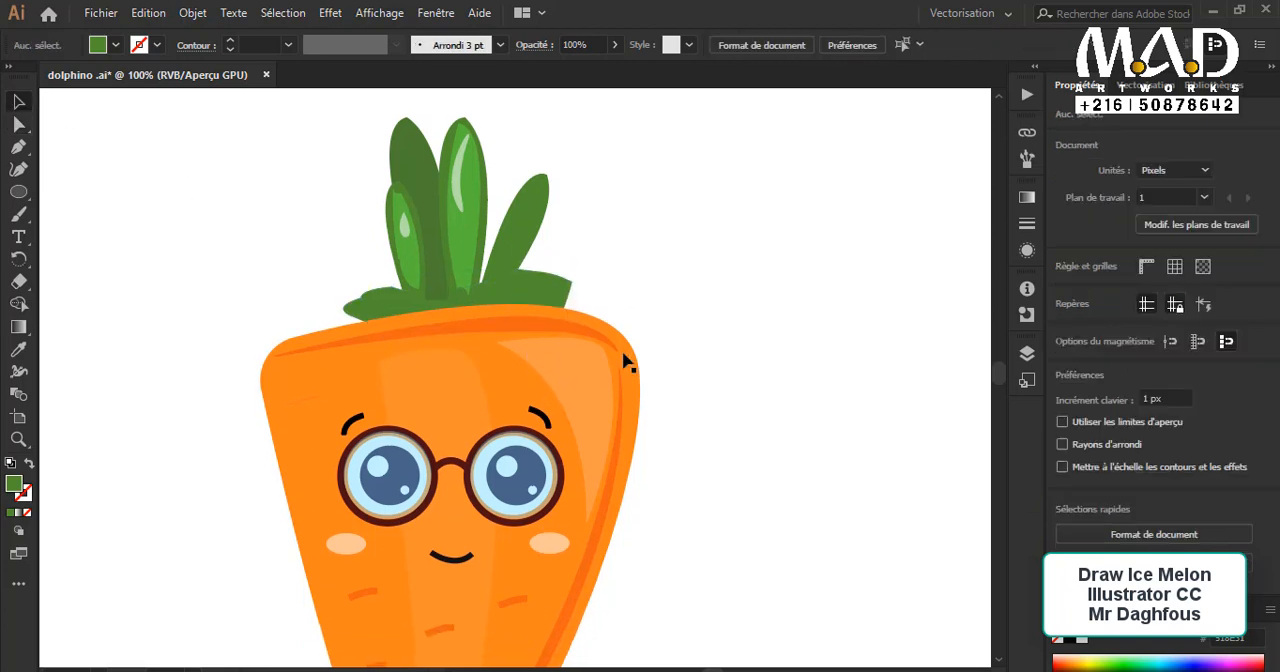
pyautogui.click(551, 304)
pyautogui.click(564, 296)
pyautogui.scroll(-5, 660, 369)
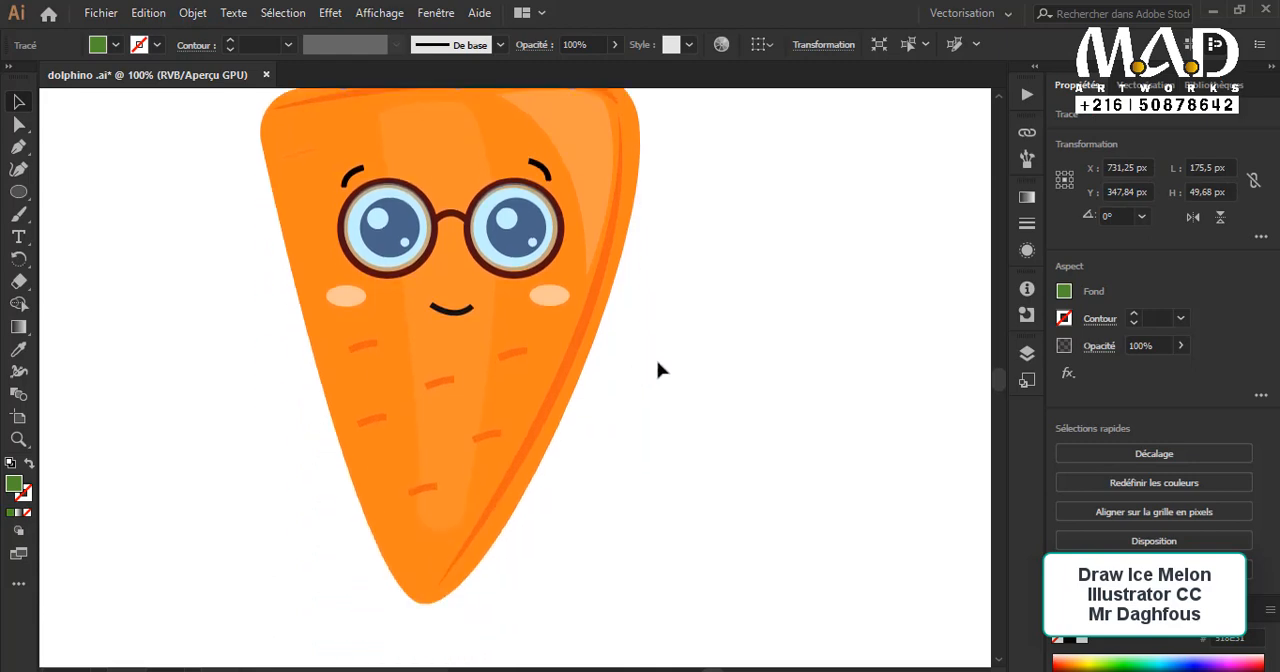
# Step: Enlarge the whole character to about 329 by 636 px and move it right toward the artboard's center
pyautogui.scroll(1, 703, 363)
pyautogui.hotkey('ctrl', '-')
pyautogui.scroll(-4, 702, 358)
pyautogui.hotkey('ctrl', '-')
pyautogui.hotkey('ctrl', '-')
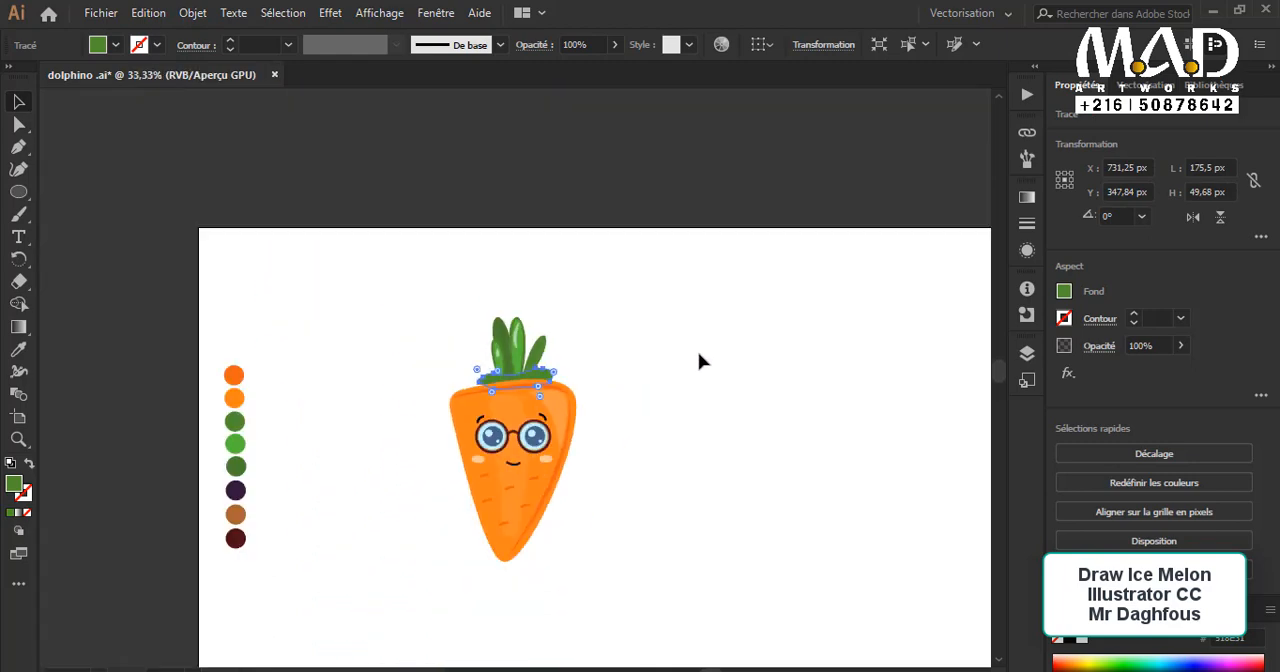
pyautogui.moveTo(612, 375); pyautogui.dragTo(462, 283)
pyautogui.moveTo(297, 221); pyautogui.dragTo(416, 456)
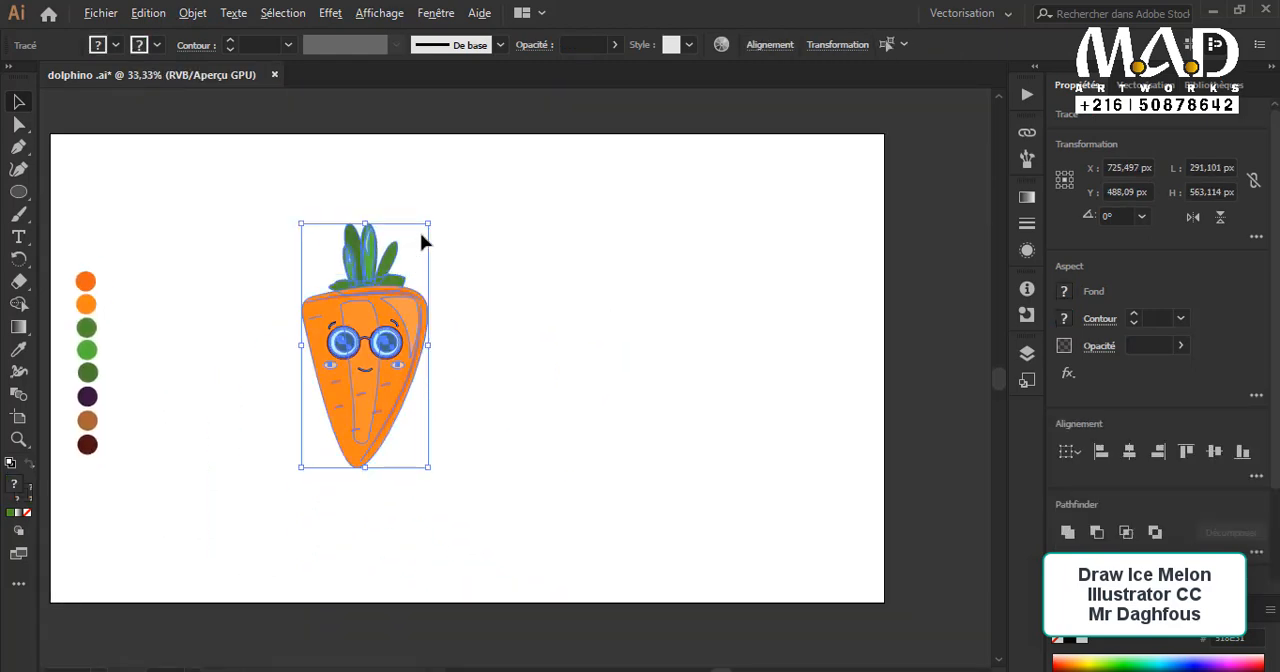
pyautogui.moveTo(429, 223); pyautogui.dragTo(437, 207)
pyautogui.moveTo(382, 348); pyautogui.dragTo(522, 363)
# Step: Enlarge the whole character further, to about 351 by 679 px
pyautogui.hotkey('ctrl', 'shift', 'a')
pyautogui.hotkey('ctrl', 'a')
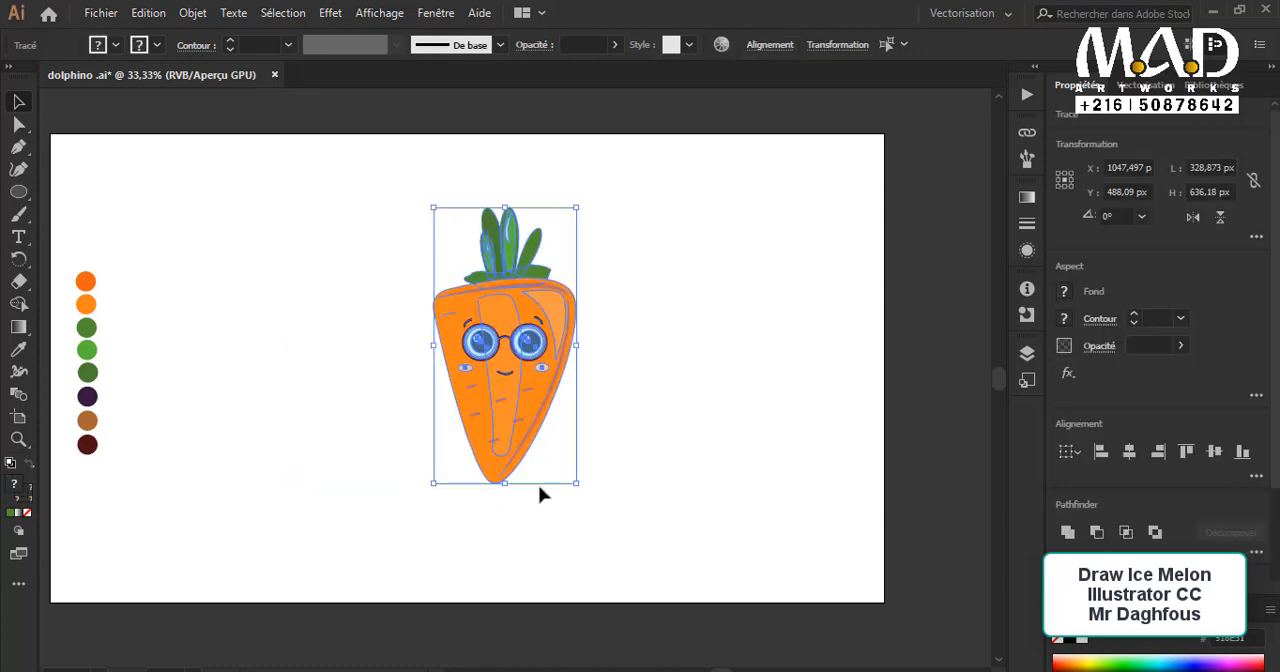
pyautogui.moveTo(576, 484); pyautogui.dragTo(618, 521)
pyautogui.hotkey('ctrl', 'shift', 'a')
pyautogui.moveTo(571, 420); pyautogui.dragTo(590, 420)
pyautogui.hotkey('ctrl', 'a')
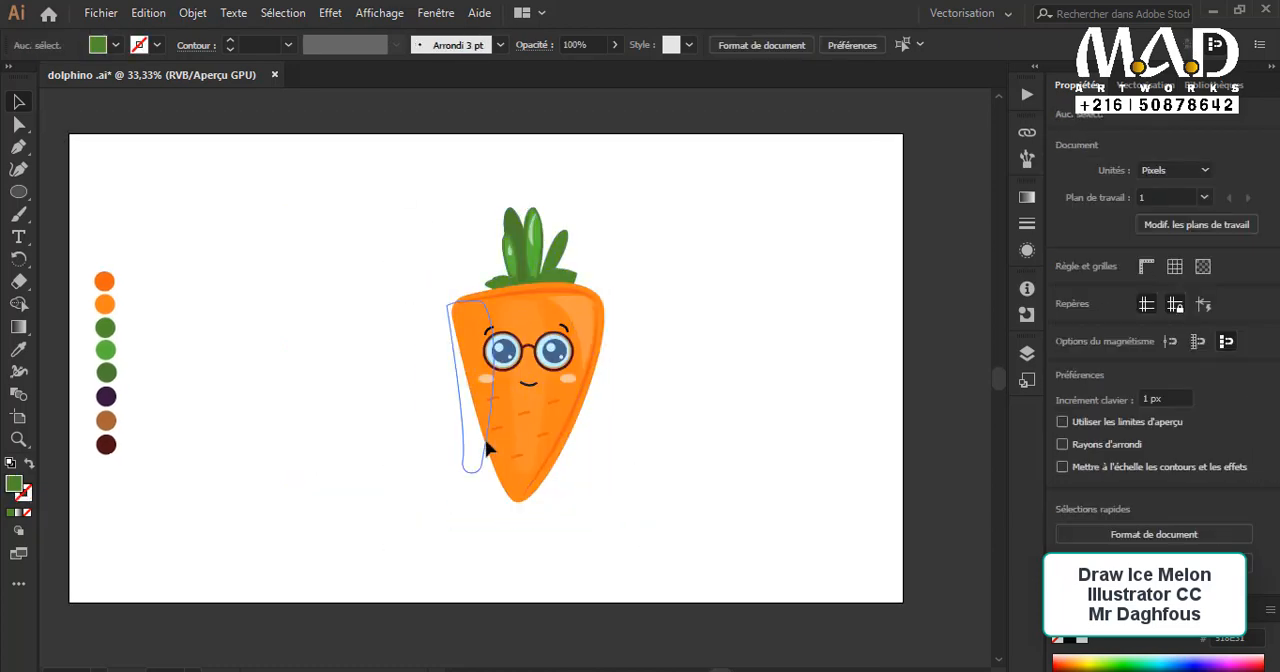
# Step: Keep the pale central band in its place on the body and group all parts of the character
pyautogui.click(489, 449)
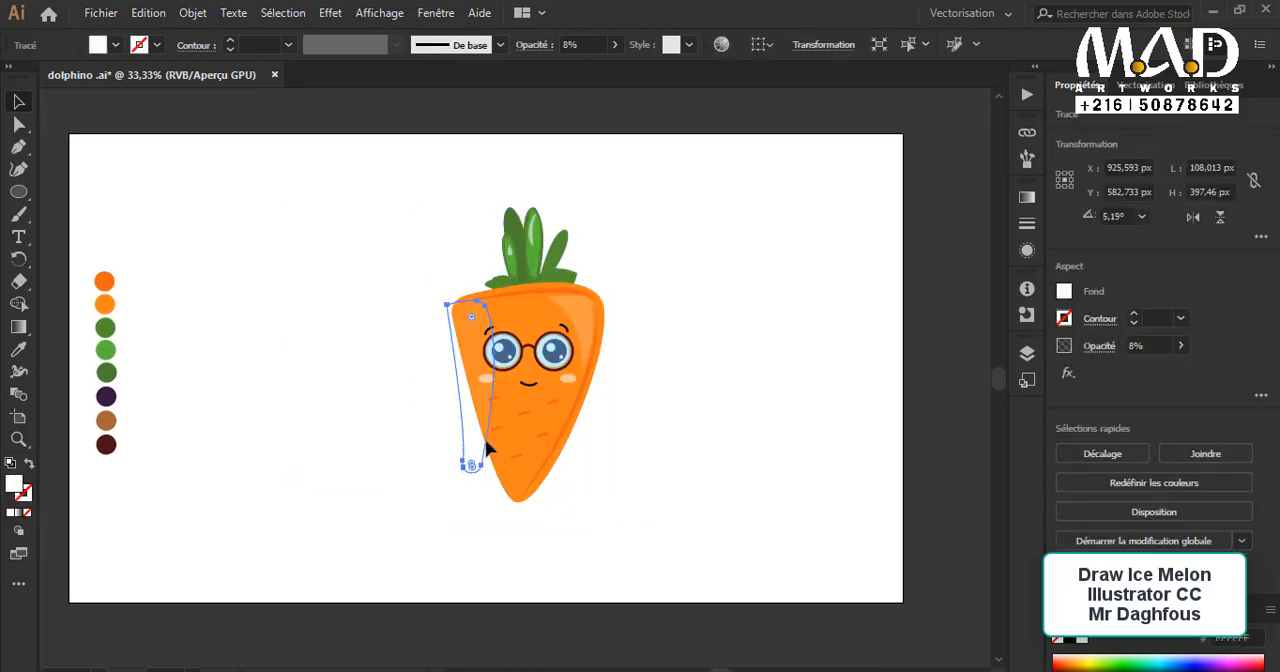
pyautogui.moveTo(489, 449); pyautogui.dragTo(614, 420)
pyautogui.hotkey('ctrl', 'a')
pyautogui.rightClick(537, 471)
pyautogui.click(603, 188)
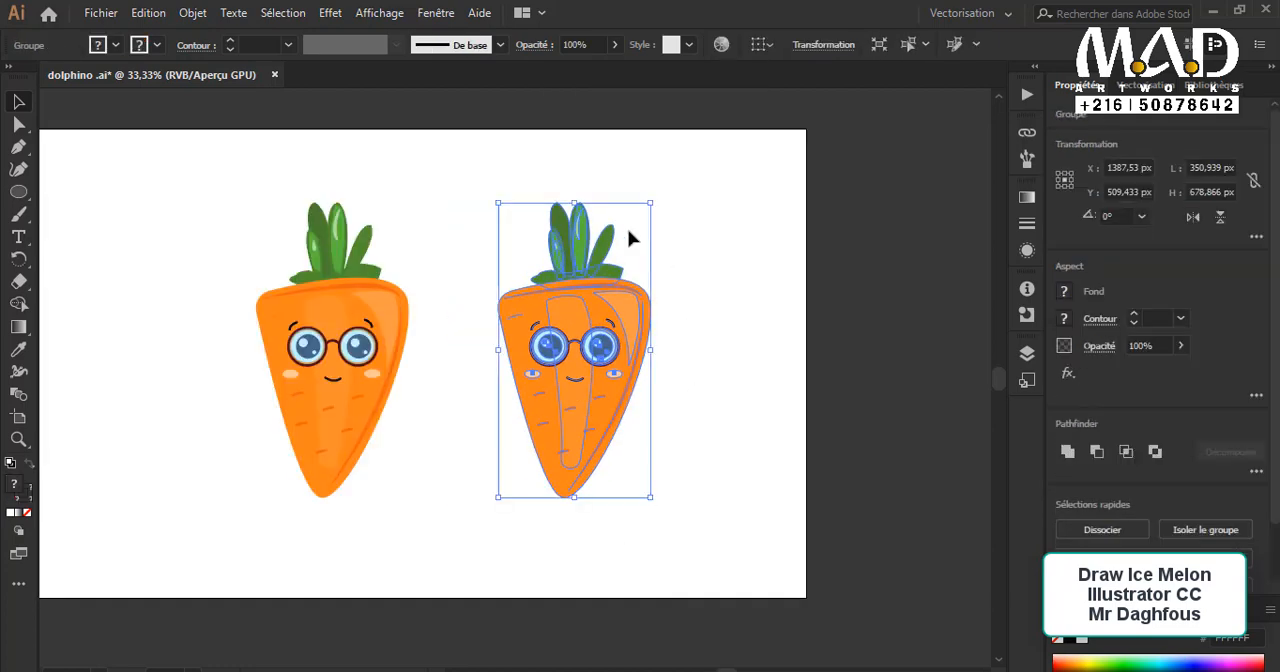
# Step: Add a copy of the character at about half size near the right edge of the artboard
pyautogui.moveTo(633, 207); pyautogui.dragTo(700, 395)
pyautogui.hotkey('ctrl', 'shift', 'a')
pyautogui.click(657, 457)
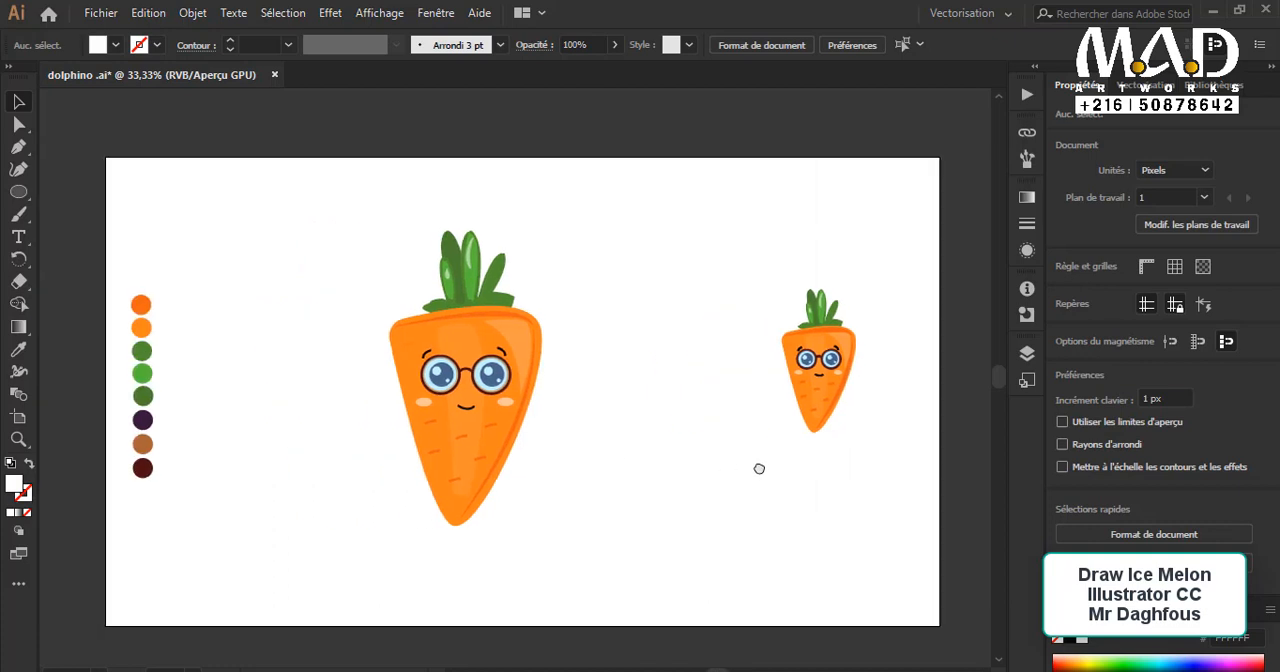
# Step: Move the large character to the middle of the artboard and place the small copy against its right side
pyautogui.click(430, 466)
pyautogui.moveTo(478, 371); pyautogui.dragTo(541, 371)
pyautogui.click(737, 456)
pyautogui.moveTo(820, 430); pyautogui.dragTo(629, 439)
# Step: Bring the large character in front of the small copies by cutting it and pasting it in front
pyautogui.click(435, 472)
pyautogui.click(572, 358)
pyautogui.hotkey('ctrl', 'x')
pyautogui.hotkey('ctrl', 'f')
# Step: Lower the small copy on the large character's left side to roughly the height of the right one
pyautogui.click(631, 470)
pyautogui.click(691, 457)
pyautogui.click(690, 486)
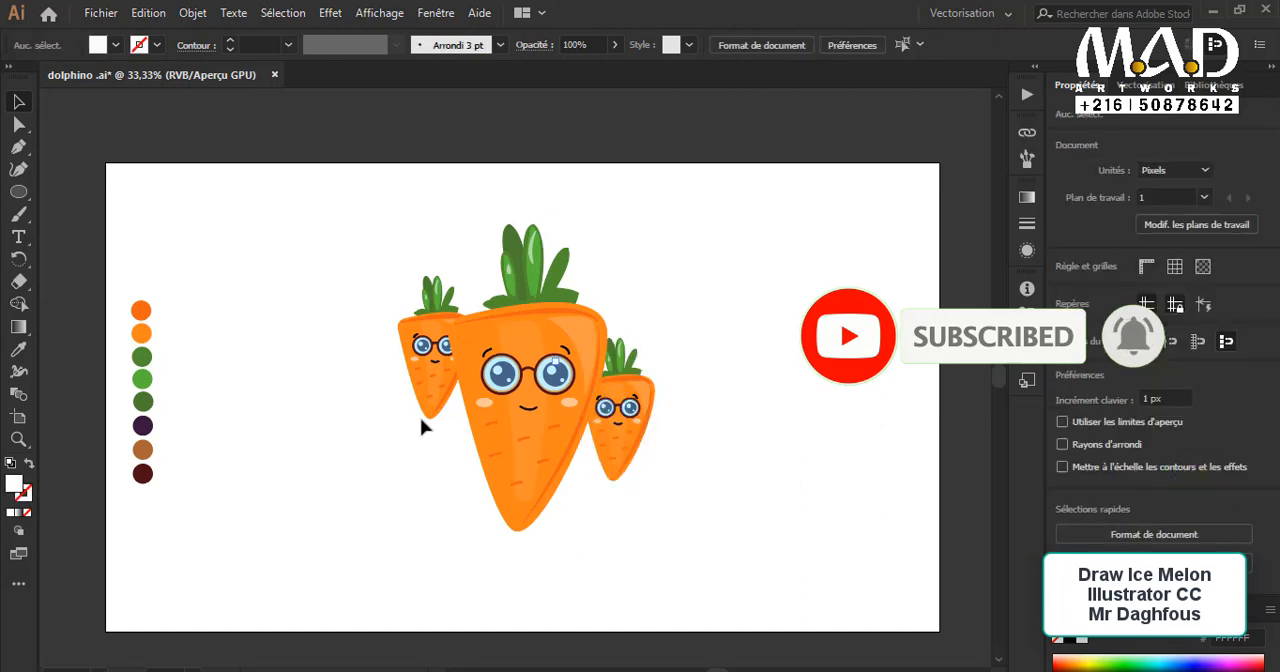
pyautogui.moveTo(421, 427); pyautogui.dragTo(426, 495)
pyautogui.click(668, 520)
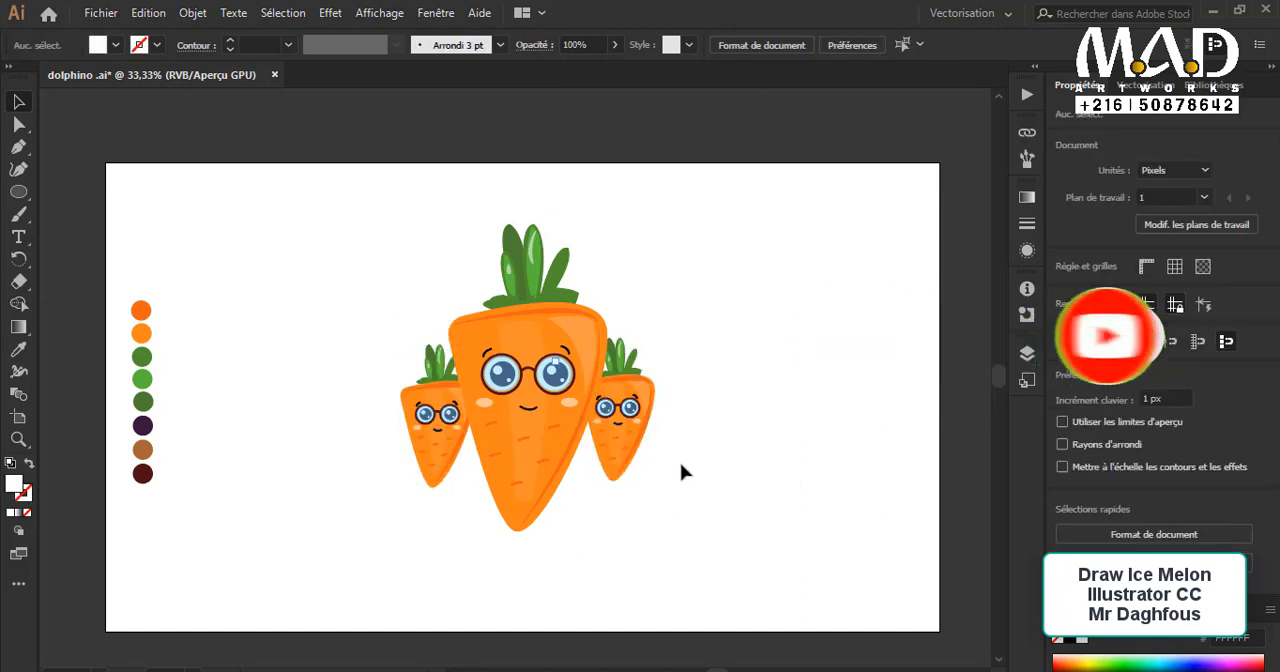
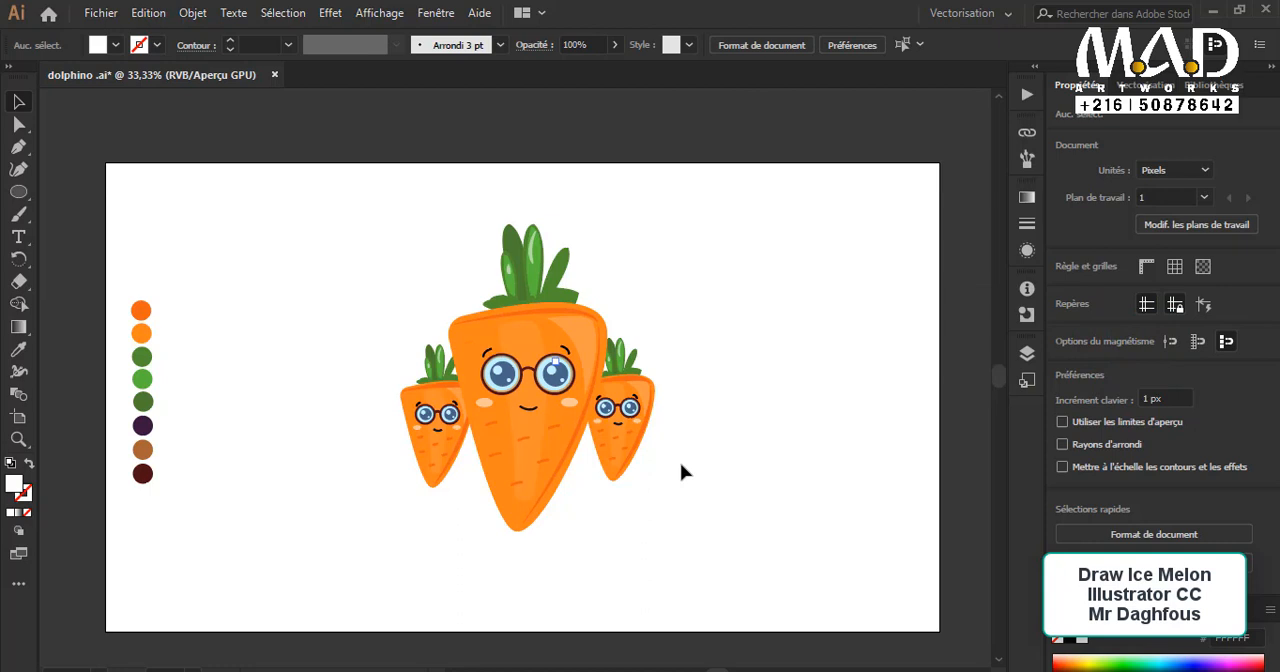
# Step: Lower the small copy on the large character's right side a little along the body
pyautogui.moveTo(625, 435); pyautogui.dragTo(617, 463)
pyautogui.click(731, 523)
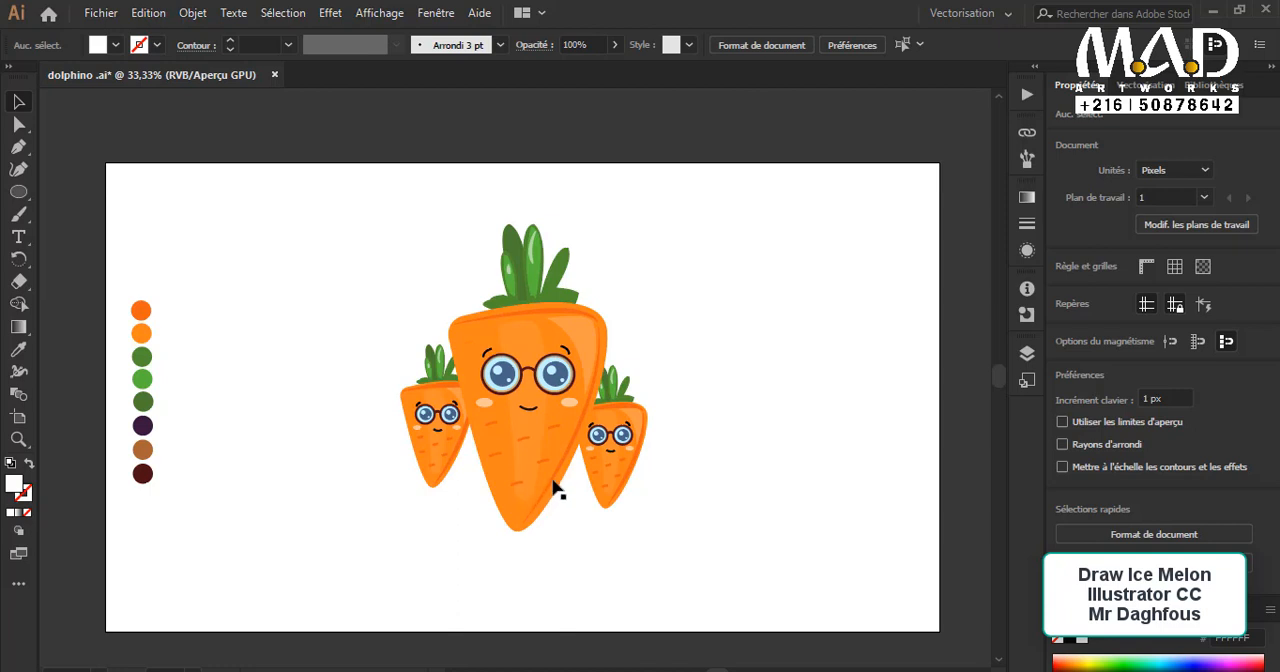
# Step: Draw a flat ellipse about 113 by 17 px near the artboard's lower left and fill it with light gray CCCCCC
pyautogui.press('p')
pyautogui.click(19, 192)
pyautogui.moveTo(267, 520); pyautogui.dragTo(319, 525)
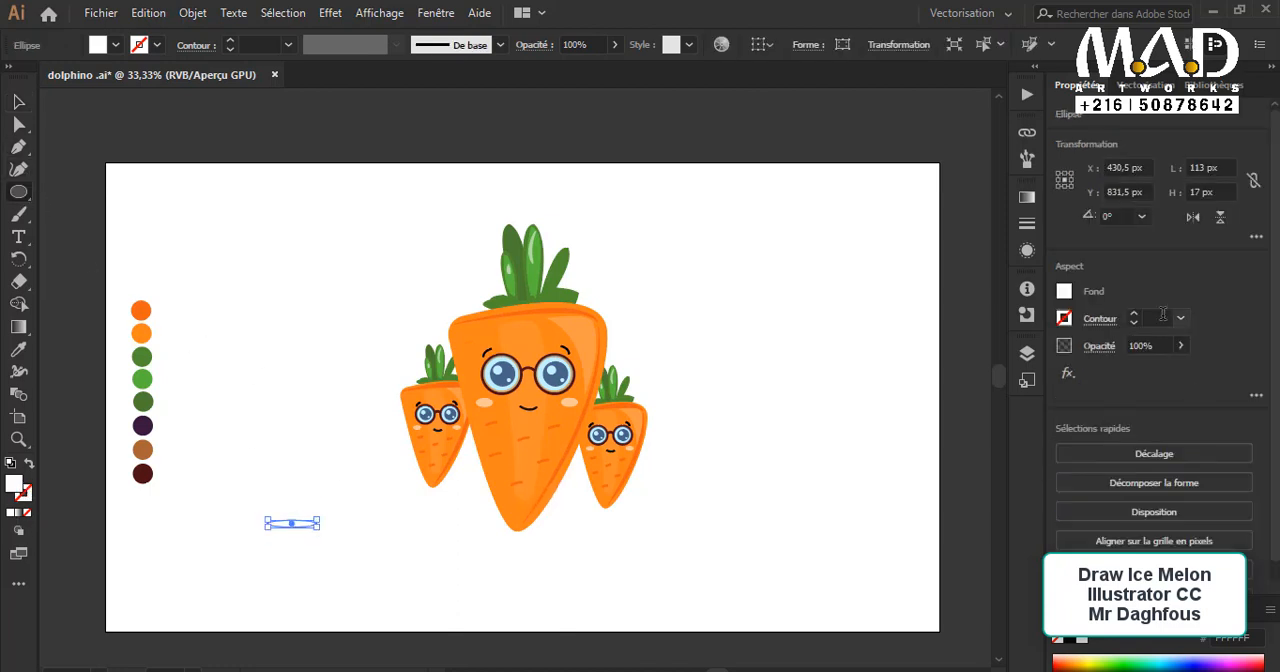
pyautogui.click(1064, 292)
pyautogui.click(977, 412)
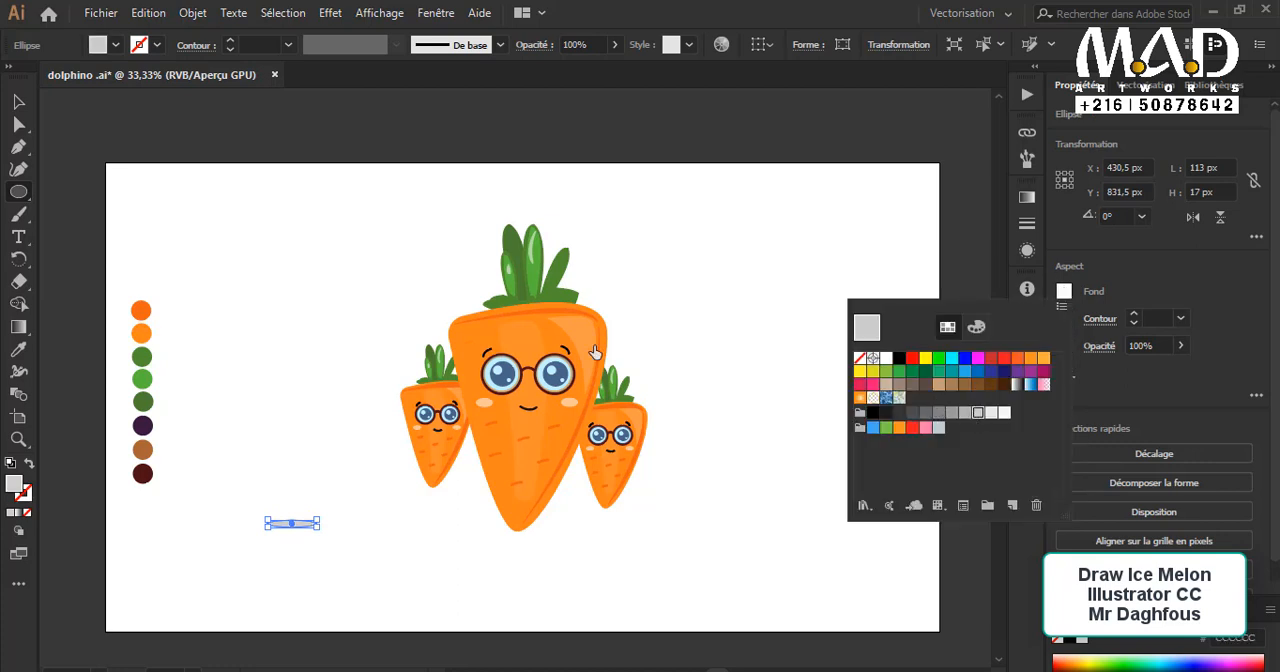
pyautogui.click(380, 551)
pyautogui.click(729, 380)
# Step: Place the gray ellipse under the large character's tip as a shadow and bring the character in front of it
pyautogui.click(18, 101)
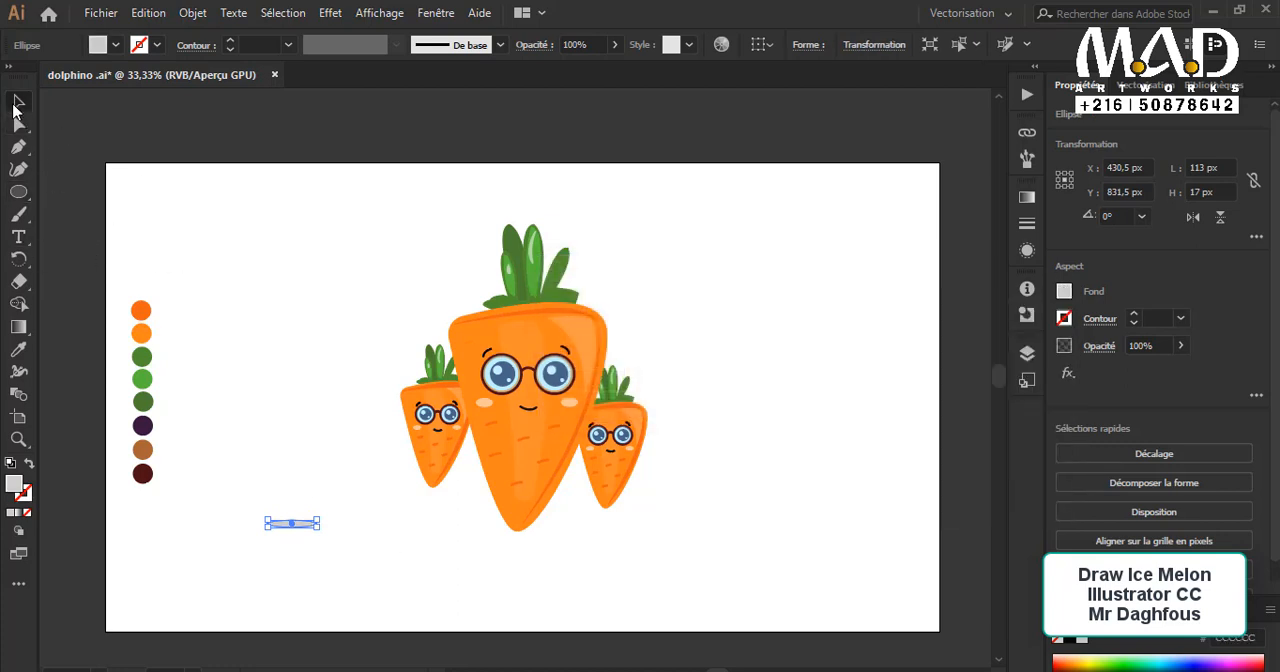
pyautogui.click(302, 537)
pyautogui.moveTo(299, 529); pyautogui.dragTo(526, 532)
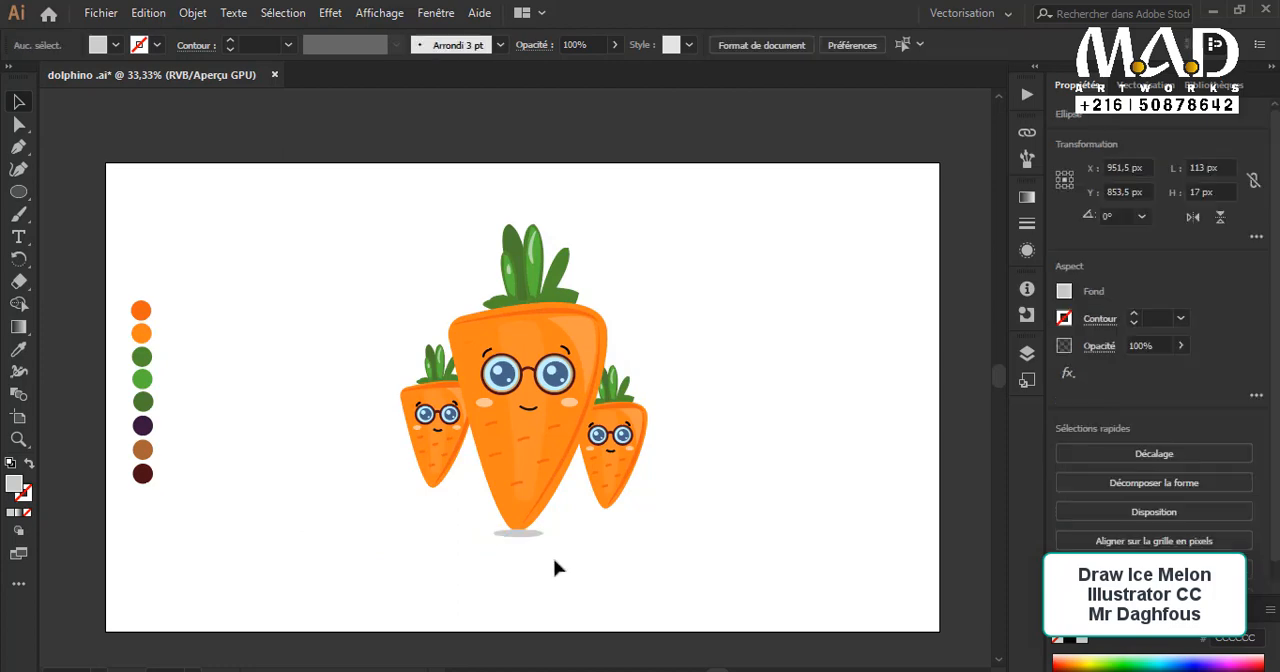
pyautogui.click(556, 562)
pyautogui.scroll(2, 545, 550)
pyautogui.moveTo(460, 420); pyautogui.dragTo(500, 560)
pyautogui.moveTo(535, 490); pyautogui.dragTo(539, 482)
pyautogui.click(568, 418)
pyautogui.hotkey('ctrl', 'x')
pyautogui.hotkey('ctrl', 'f')
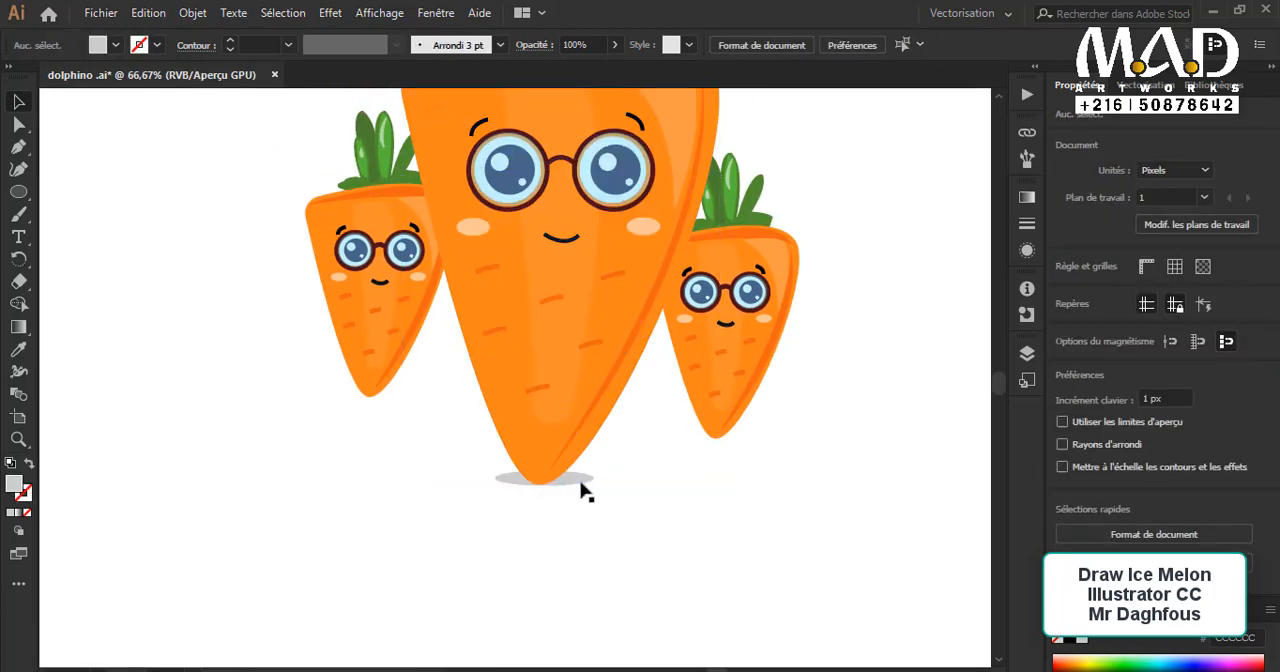
# Step: Add smaller copies of the shadow under both small characters and bring the right small character in front by cutting and pasting in front
pyautogui.click(577, 489)
pyautogui.click(571, 500)
pyautogui.moveTo(580, 490); pyautogui.dragTo(384, 399)
pyautogui.click(740, 463)
pyautogui.click(729, 404)
pyautogui.hotkey('ctrl', 'x')
pyautogui.hotkey('ctrl', 'f')
pyautogui.click(755, 481)
pyautogui.click(753, 441)
pyautogui.click(743, 443)
# Step: Bring the left small character in front of its shadow by cutting it and pasting it in front
pyautogui.click(385, 370)
pyautogui.hotkey('ctrl', 'x')
pyautogui.hotkey('ctrl', 'f')
pyautogui.click(402, 464)
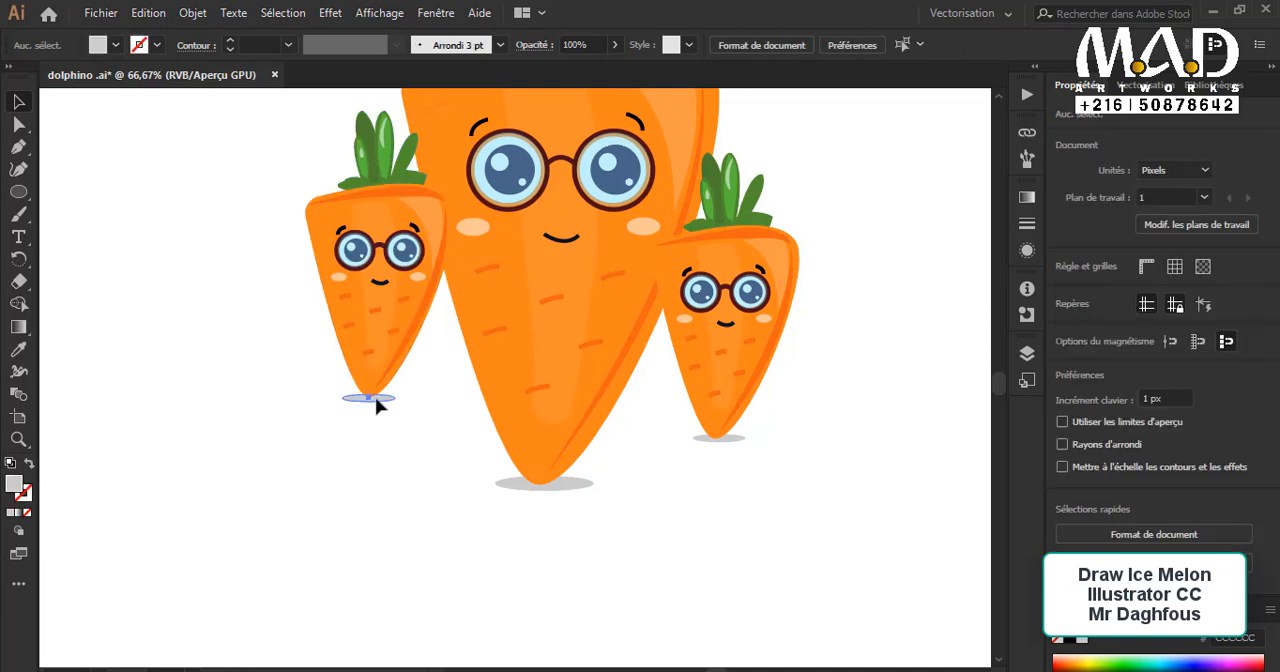
pyautogui.click(376, 405)
pyautogui.click(360, 469)
pyautogui.hotkey('ctrl', '-')
pyautogui.hotkey('ctrl', '-')
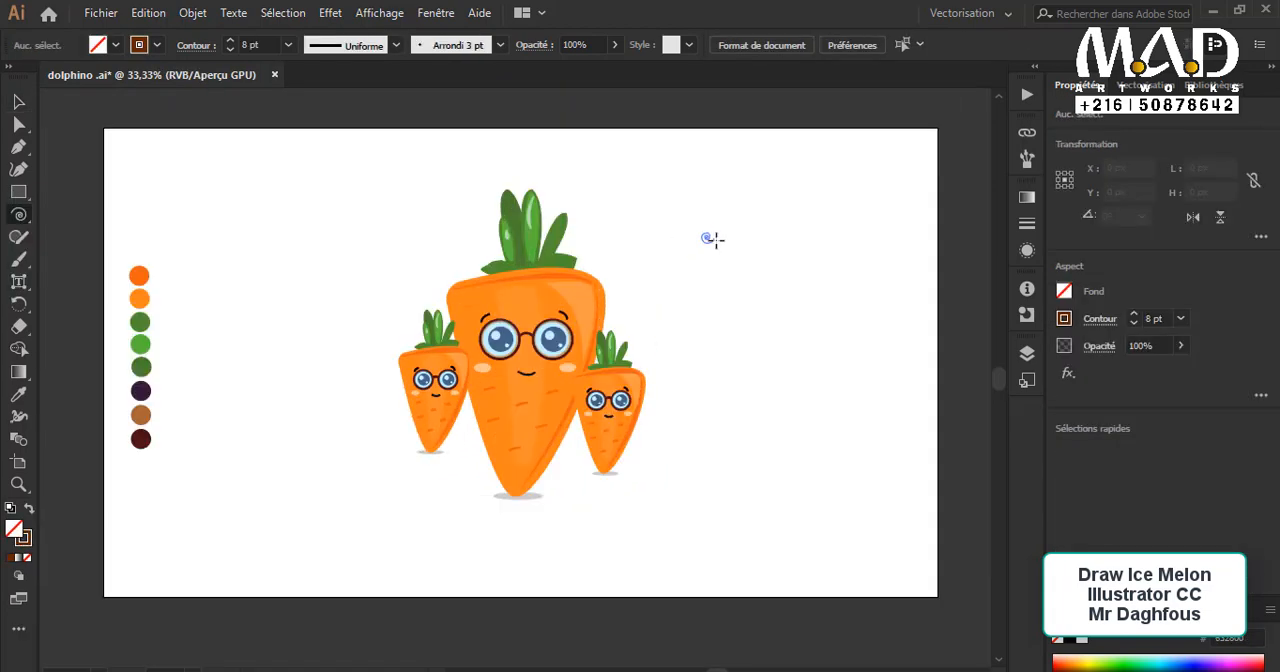
# Step: Draw three brown spirals with a 3 pt stroke at the upper right, upper left and lower left of the characters
pyautogui.moveTo(709, 237)
pyautogui.mouseDown()
pyautogui.moveTo(680, 166)
pyautogui.moveTo(686, 214)
pyautogui.moveTo(705, 220)
pyautogui.mouseUp()
pyautogui.click(1134, 323)
pyautogui.click(1134, 323)
pyautogui.click(1134, 323)
pyautogui.click(1134, 323)
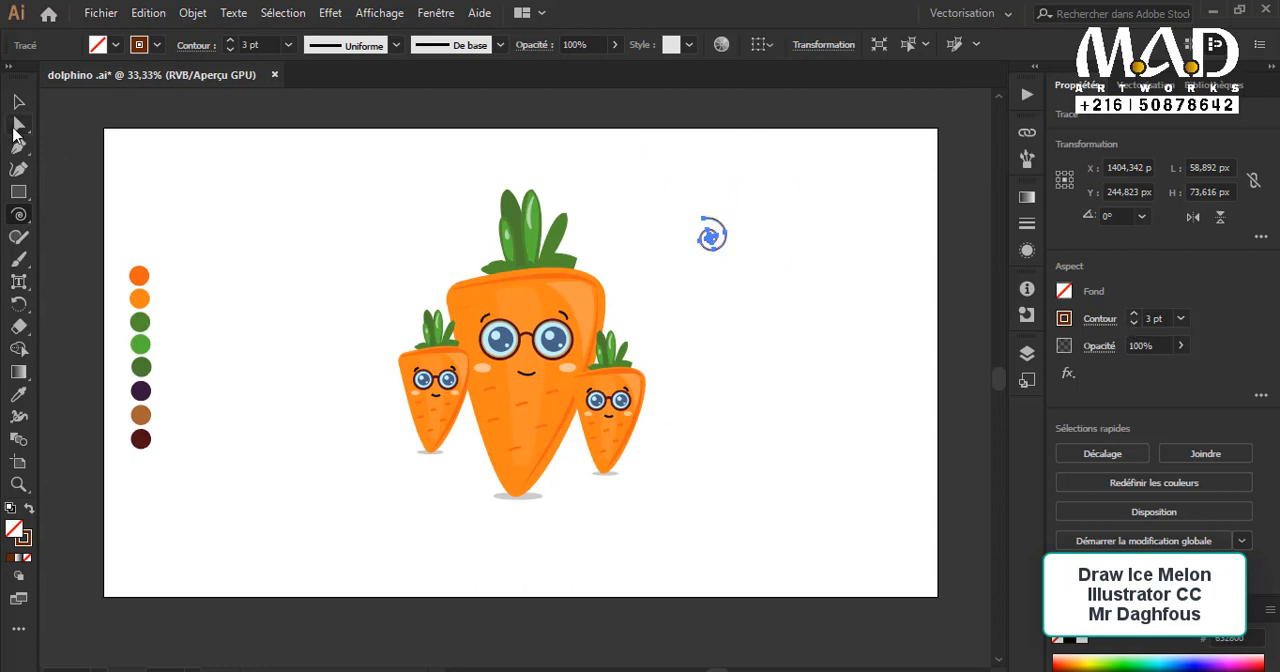
pyautogui.moveTo(300, 245); pyautogui.dragTo(303, 259)
pyautogui.moveTo(350, 420); pyautogui.dragTo(384, 428)
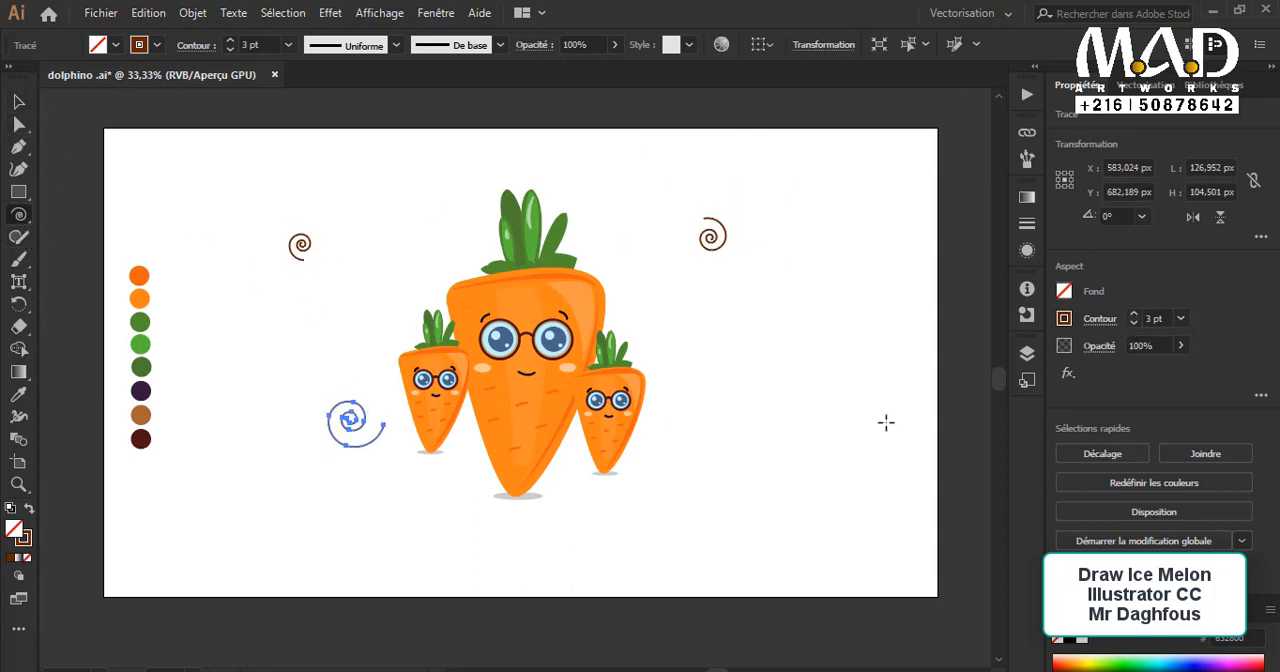
# Step: Draw three more brown spirals with a 4 pt stroke: two right of the characters and one above the left small character
pyautogui.click(1135, 316)
pyautogui.moveTo(740, 432); pyautogui.dragTo(751, 463)
pyautogui.moveTo(687, 342); pyautogui.dragTo(677, 316)
pyautogui.moveTo(430, 226); pyautogui.dragTo(428, 190)
# Step: Select the characters and all spirals and enlarge them together slightly so they fill more of the artboard
pyautogui.click(20, 103)
pyautogui.moveTo(278, 104); pyautogui.dragTo(838, 550)
pyautogui.click(839, 624)
pyautogui.scroll(1, 722, 469)
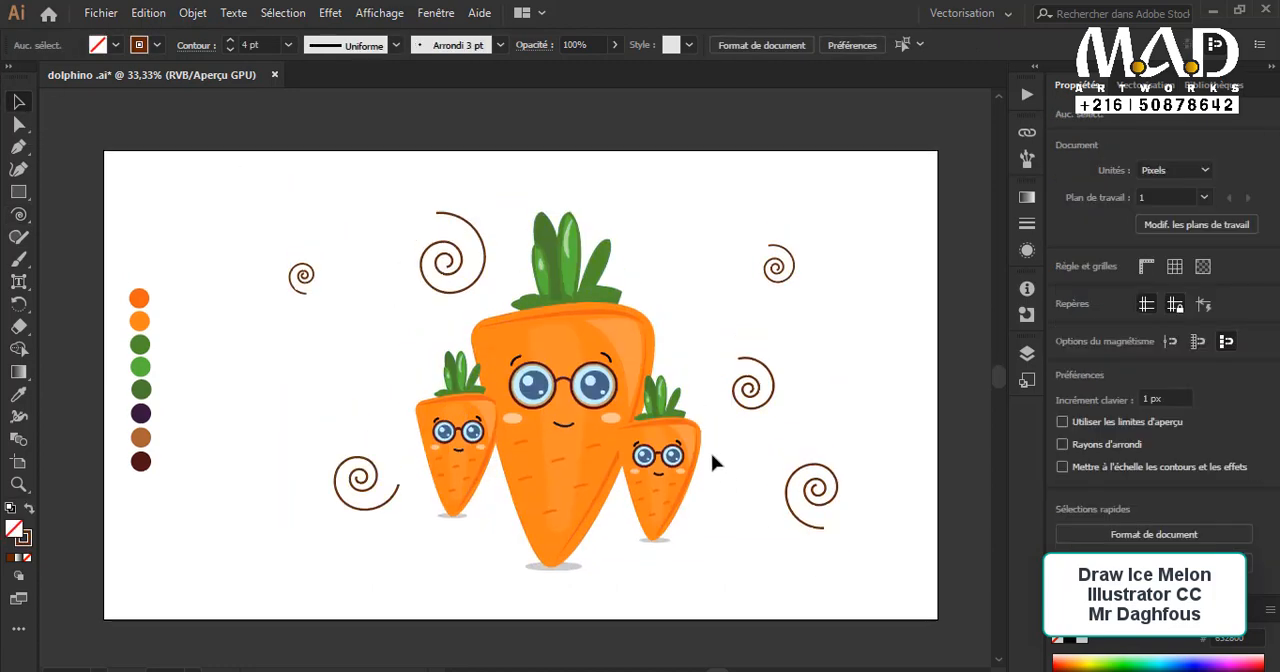
# Step: Draw a circle about 47 px wide to the left of the left small character
pyautogui.press('p')
pyautogui.moveTo(19, 214); pyautogui.dragTo(127, 209)
pyautogui.moveTo(19, 191); pyautogui.dragTo(62, 212)
pyautogui.moveTo(357, 416); pyautogui.dragTo(357, 417)
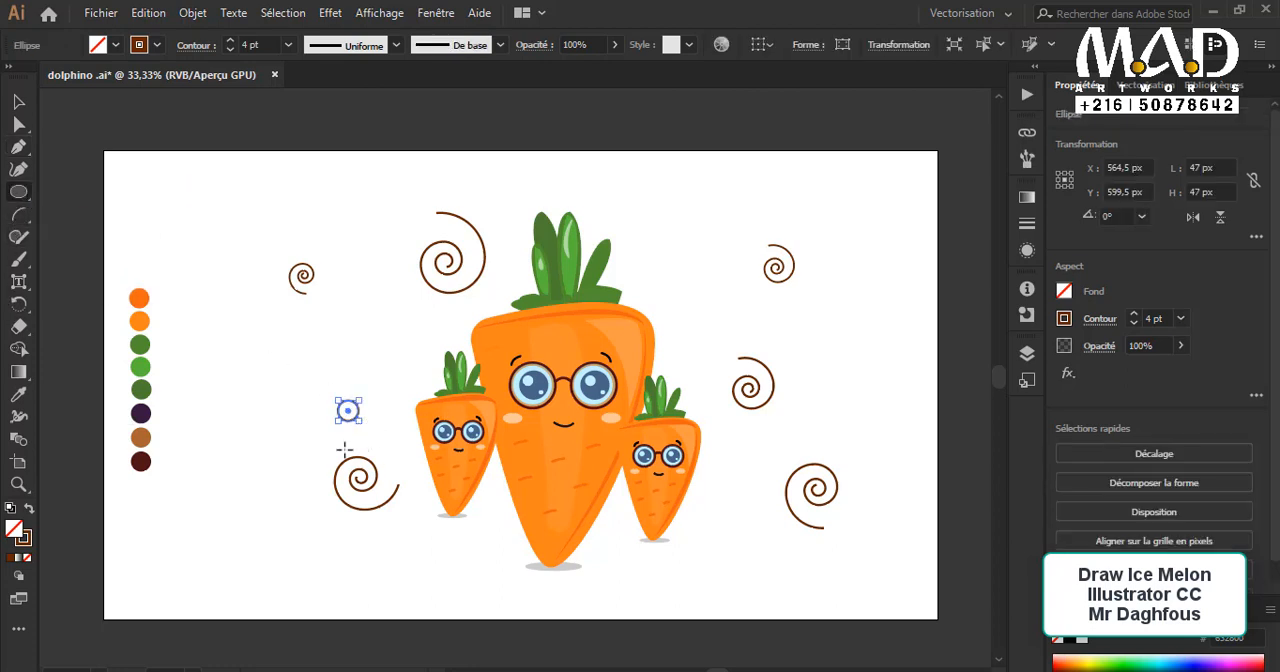
# Step: Give the circle a 6 pt outline without fill in the dark green sampled from the palette
pyautogui.click(28, 510)
pyautogui.click(28, 510)
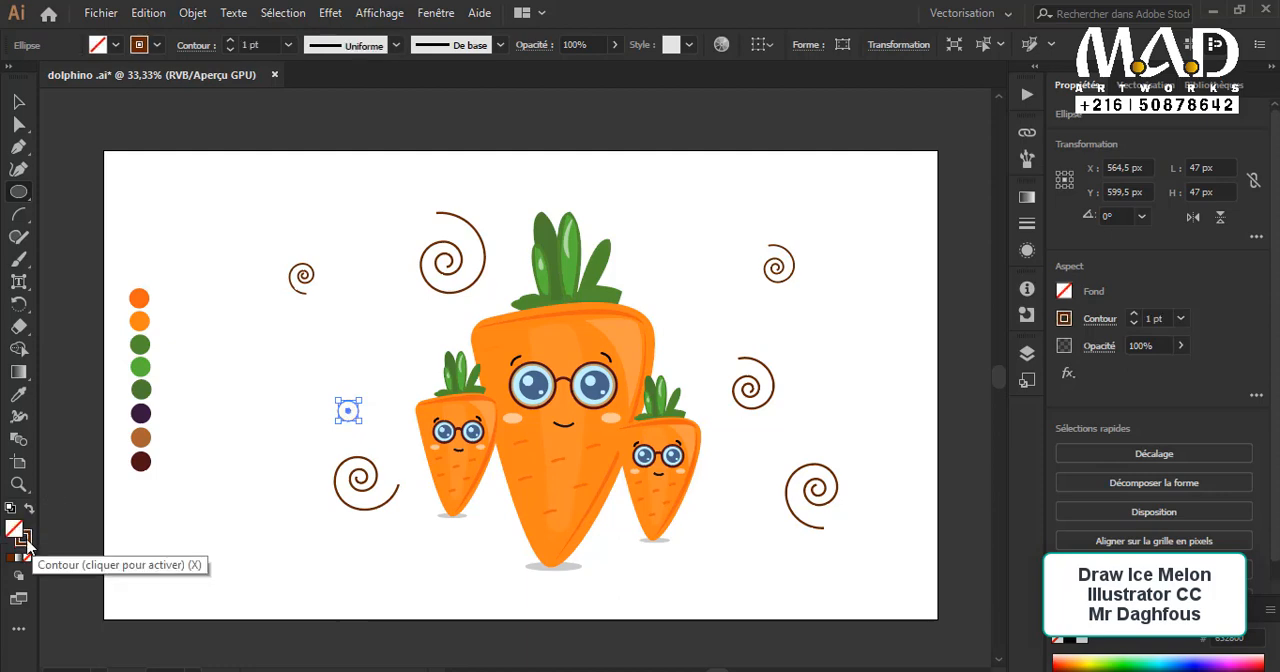
pyautogui.doubleClick(26, 541)
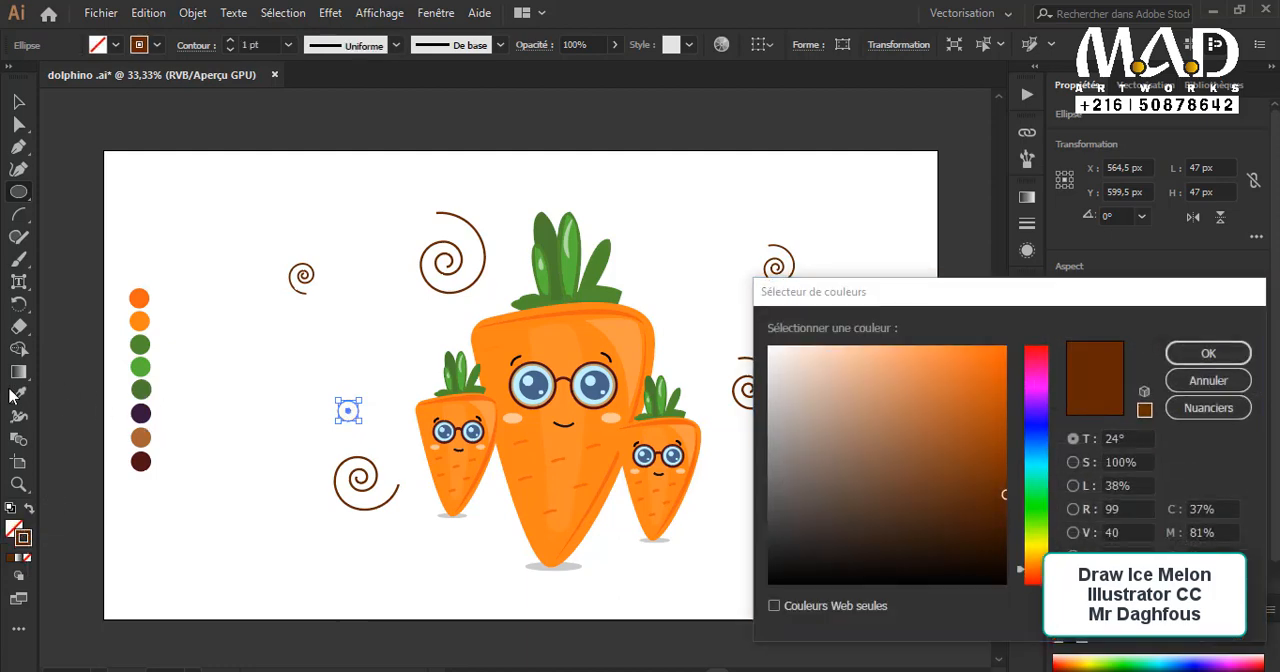
pyautogui.click(1208, 380)
pyautogui.press('i')
pyautogui.click(145, 392)
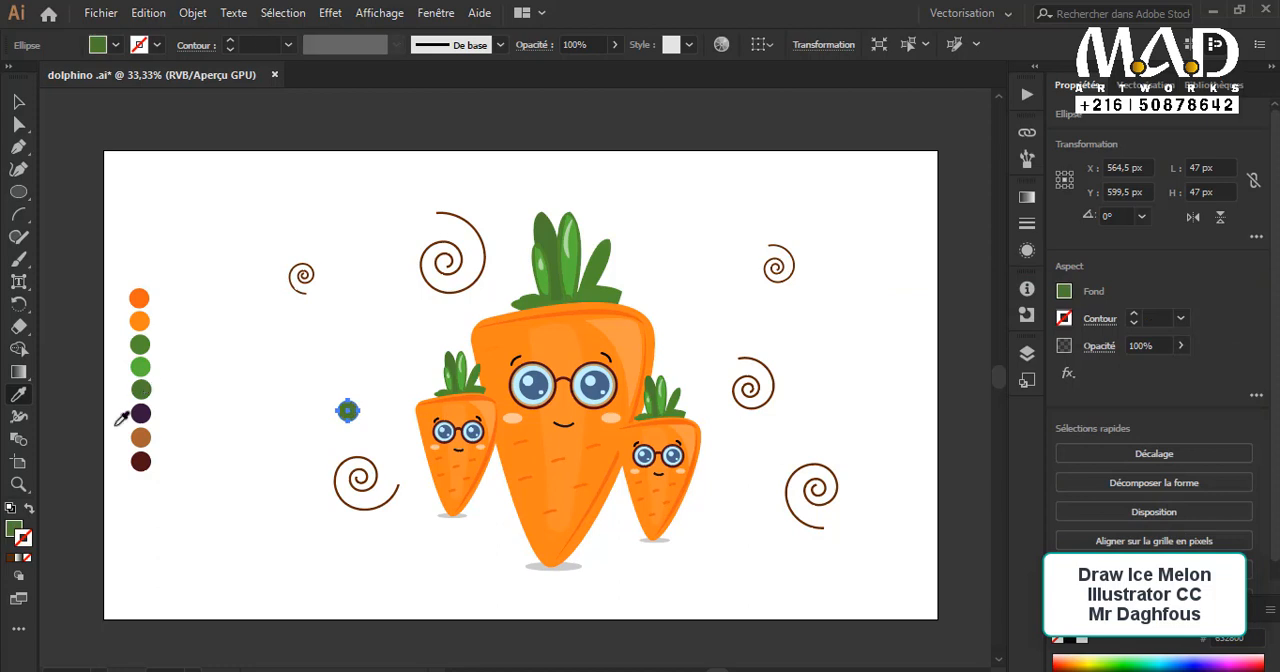
pyautogui.click(29, 510)
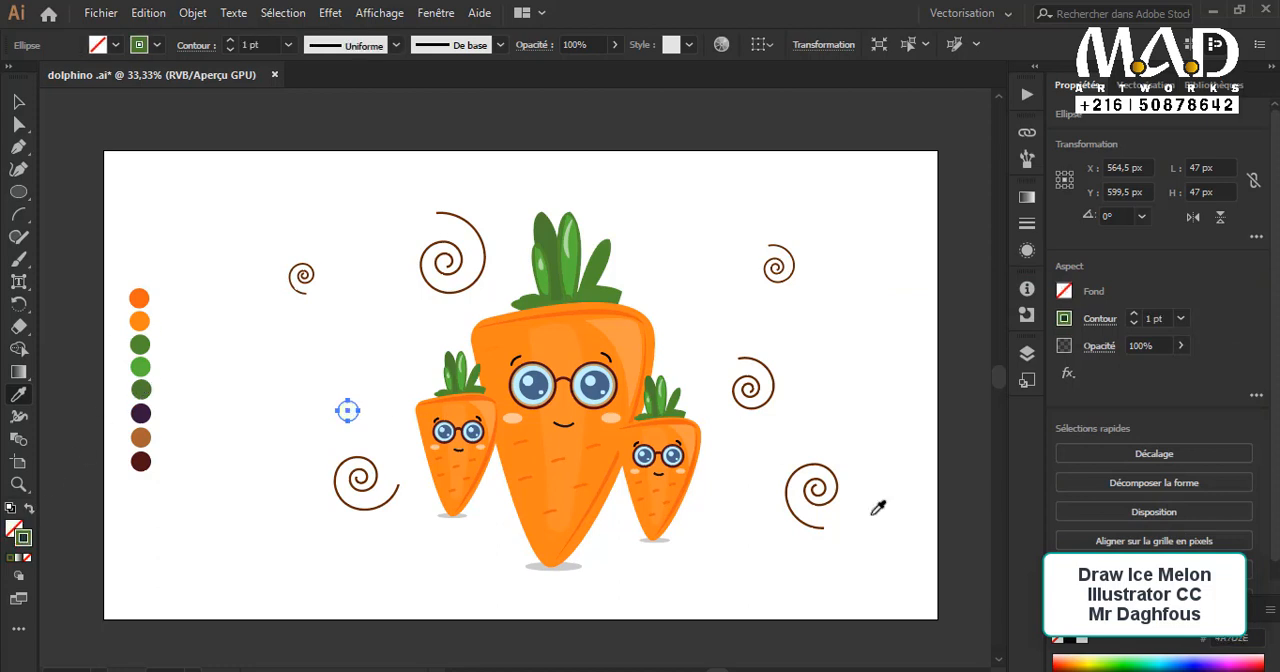
pyautogui.press('v')
pyautogui.click(177, 203)
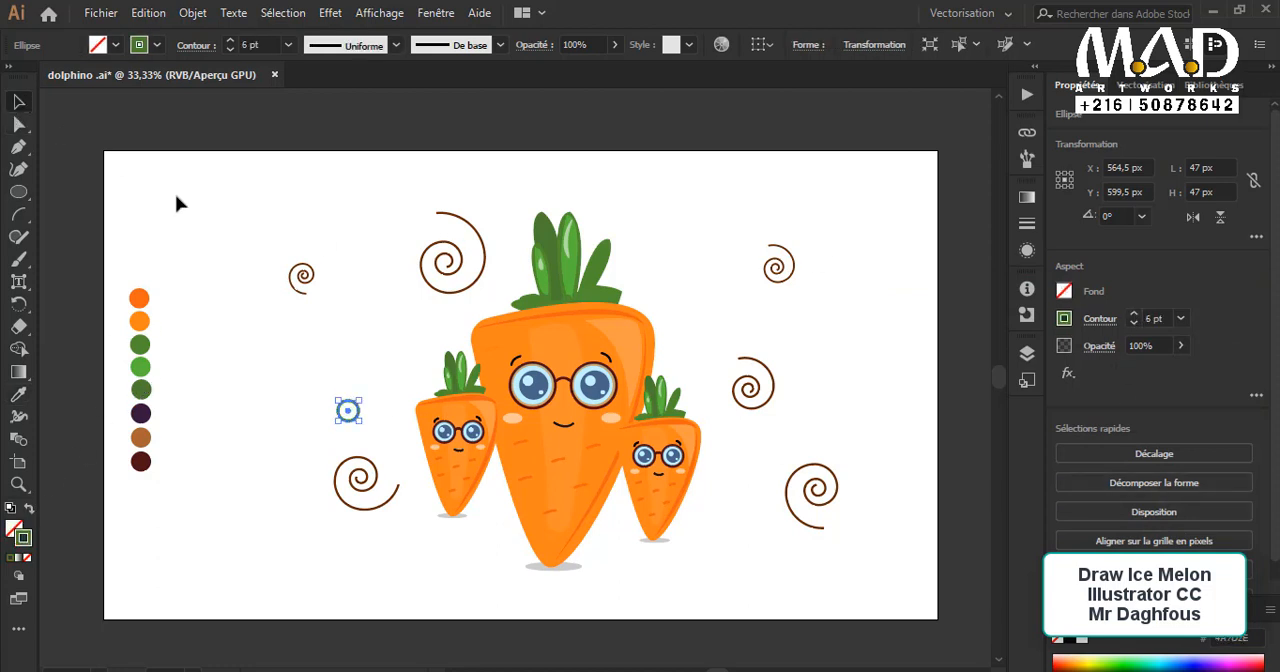
pyautogui.click(352, 412)
pyautogui.click(357, 380)
pyautogui.hotkey('ctrl', 'v')
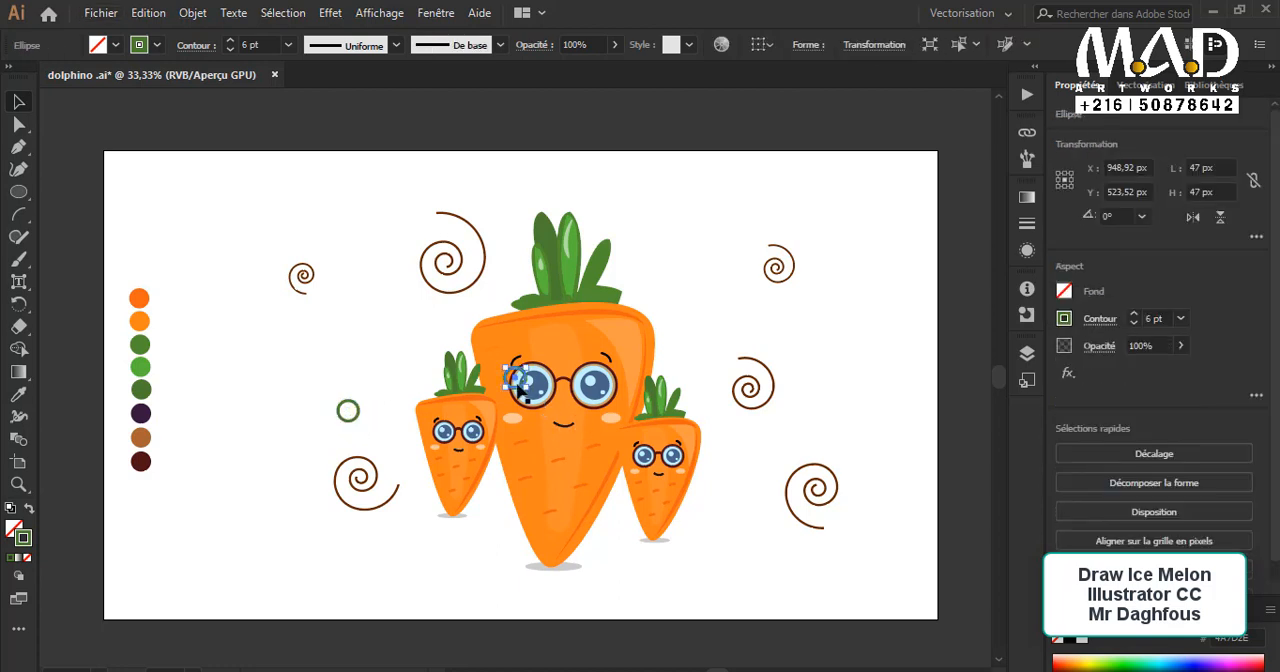
pyautogui.moveTo(519, 383); pyautogui.dragTo(404, 332)
pyautogui.hotkey('ctrl', 'z')
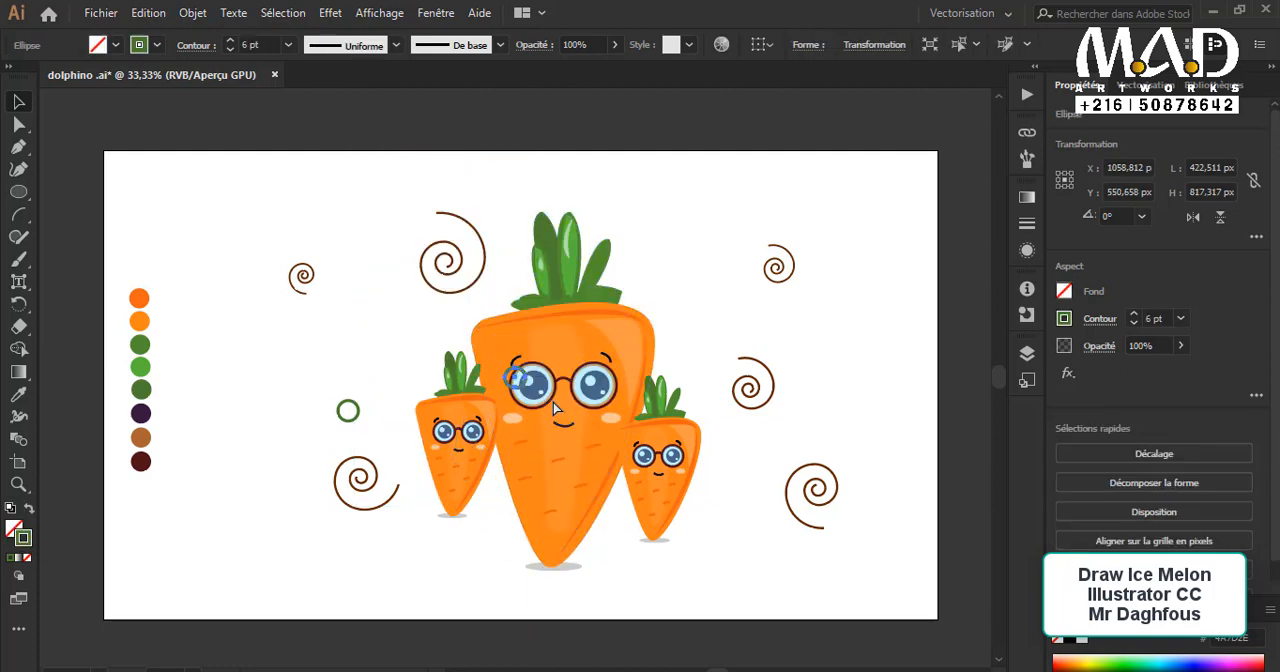
pyautogui.press('Delete')
# Step: Duplicate the green ring above the original, then copy both rings further left at a smaller size
pyautogui.click(355, 412)
pyautogui.click(362, 408)
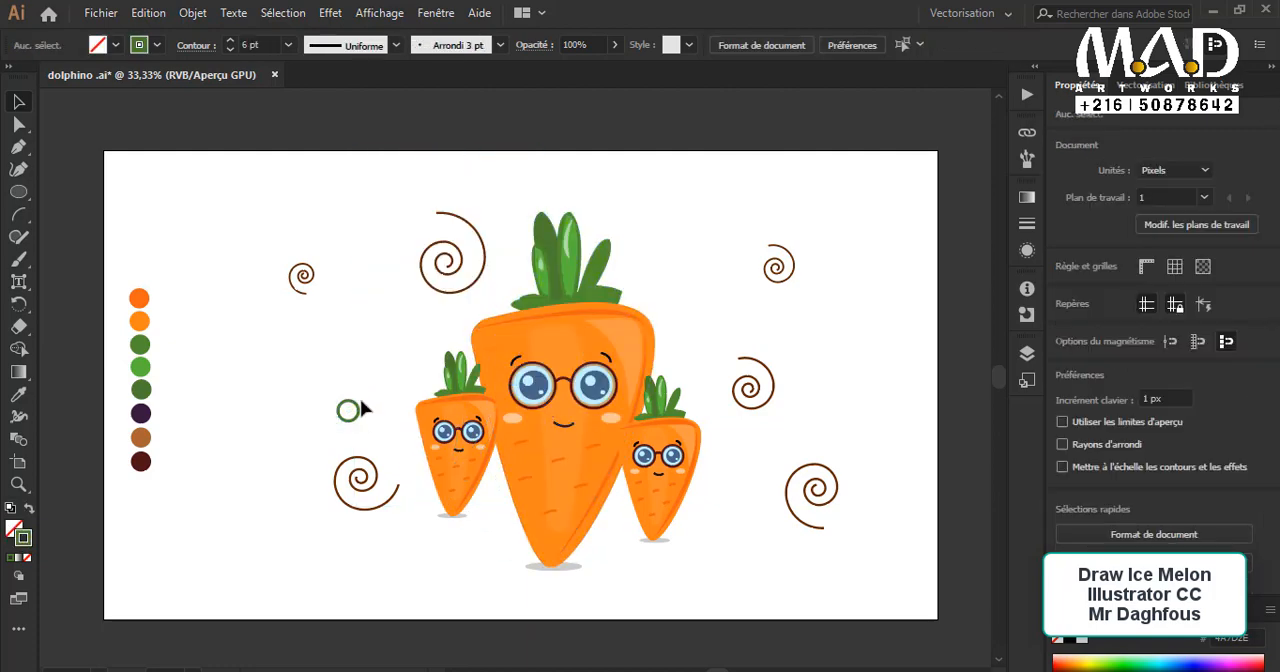
pyautogui.moveTo(370, 363); pyautogui.dragTo(353, 418)
pyautogui.click(398, 407)
pyautogui.click(317, 374)
pyautogui.keyDown('shift'); pyautogui.click(372, 323); pyautogui.keyUp('shift')
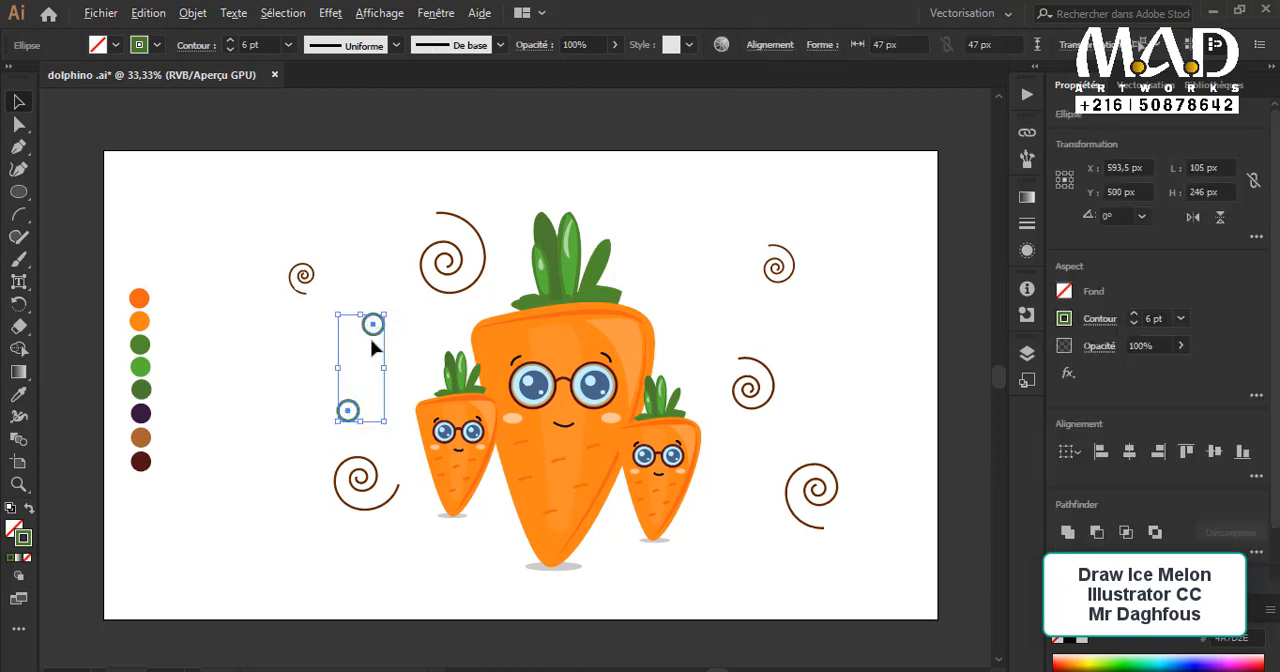
pyautogui.moveTo(372, 325); pyautogui.dragTo(272, 331)
pyautogui.click(270, 349)
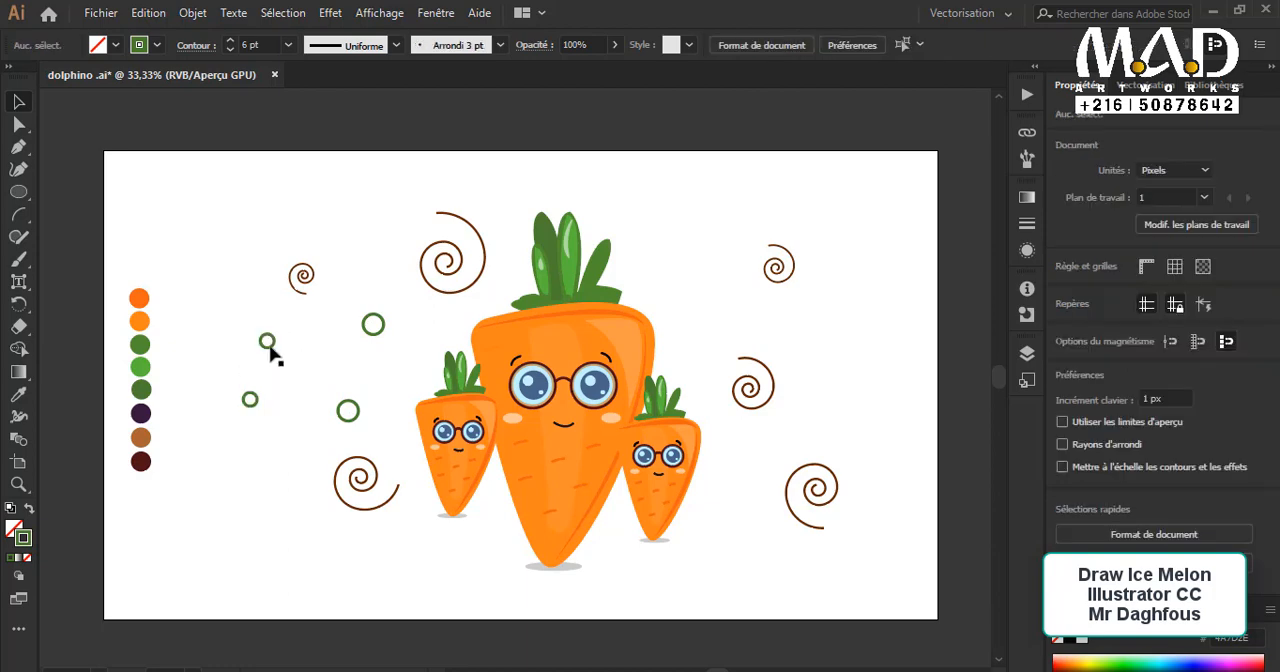
# Step: Move the two smaller green rings to the right side, one beside the large character's leaves and one near the artboard's right edge
pyautogui.click(678, 268)
pyautogui.moveTo(726, 452); pyautogui.dragTo(758, 458)
pyautogui.click(250, 407)
pyautogui.moveTo(251, 402); pyautogui.dragTo(718, 338)
pyautogui.click(723, 321)
pyautogui.moveTo(853, 388); pyautogui.dragTo(816, 351)
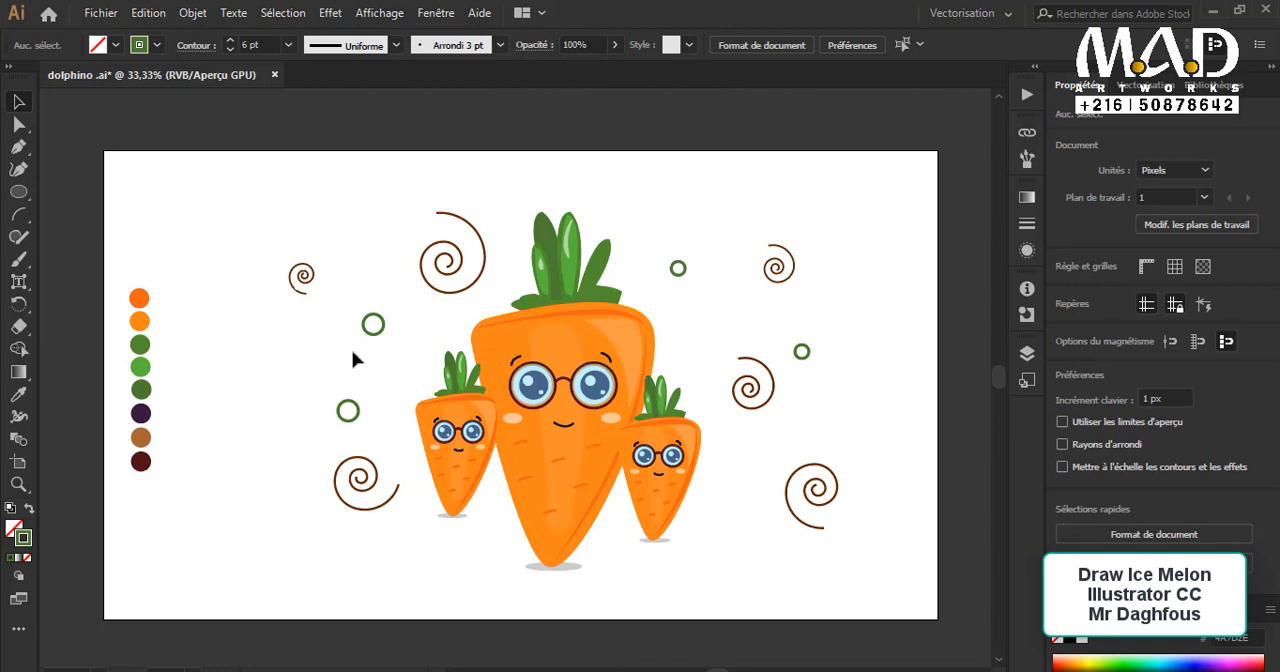
# Step: Raise the upper green ring slightly and move the lower one close to the left small character's leaves
pyautogui.moveTo(380, 330); pyautogui.dragTo(380, 312)
pyautogui.moveTo(351, 406); pyautogui.dragTo(396, 387)
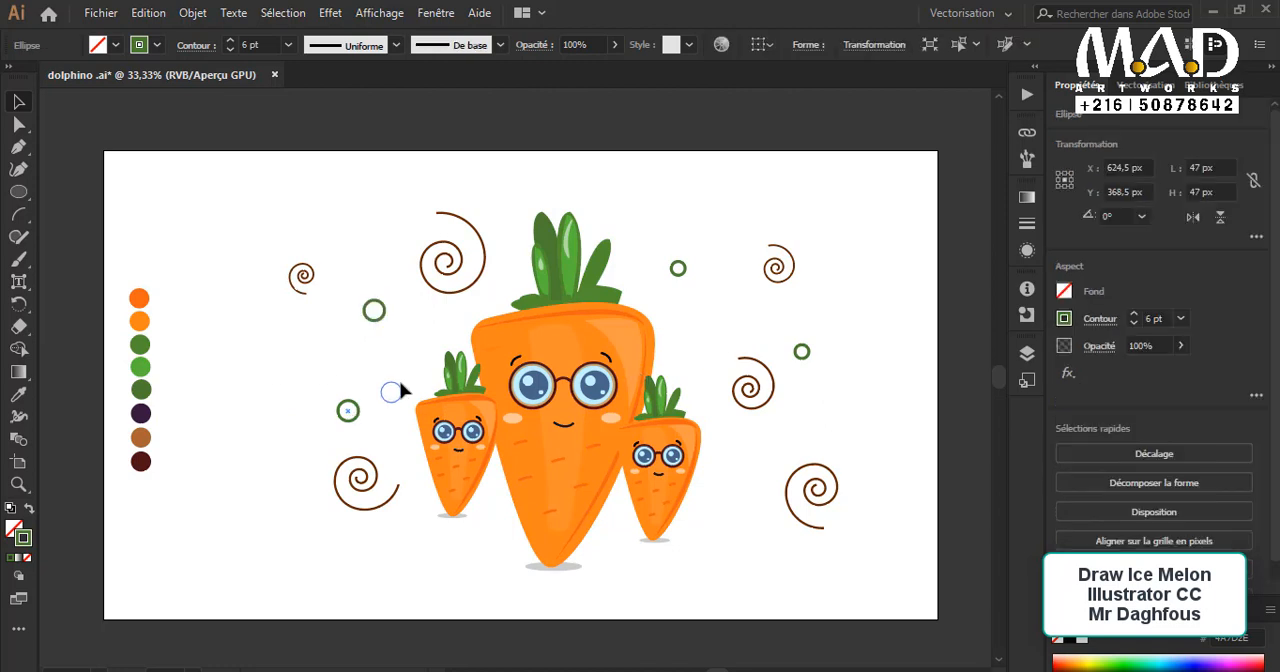
pyautogui.click(362, 440)
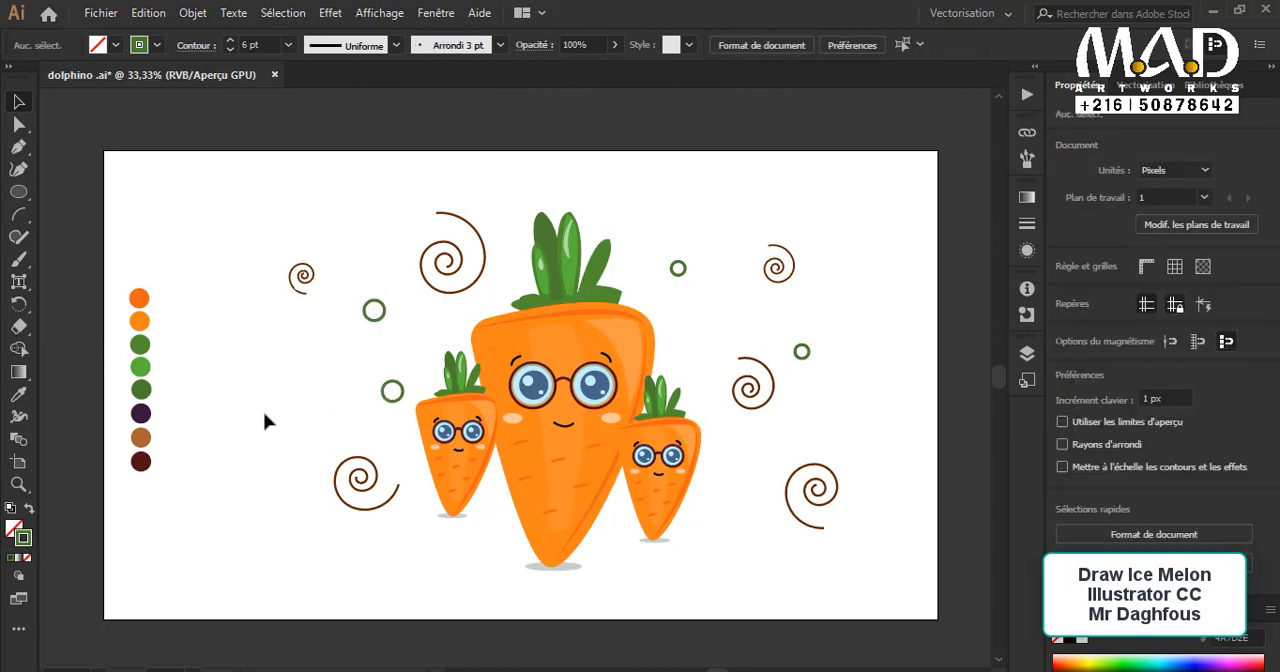
# Step: Copy the upper green ring down to its left and fill the copy with the palette's lighter orange
pyautogui.moveTo(381, 319); pyautogui.dragTo(306, 378)
pyautogui.click(19, 396)
pyautogui.click(139, 298)
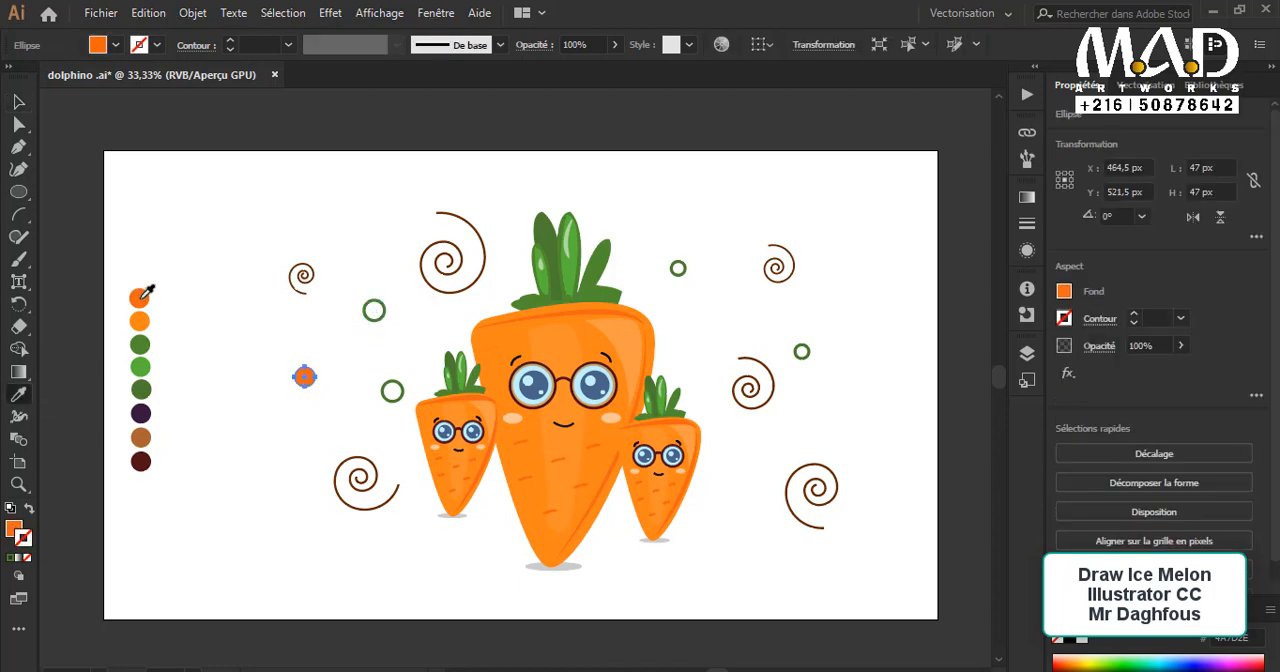
pyautogui.click(140, 321)
pyautogui.click(17, 103)
pyautogui.click(337, 409)
pyautogui.click(306, 376)
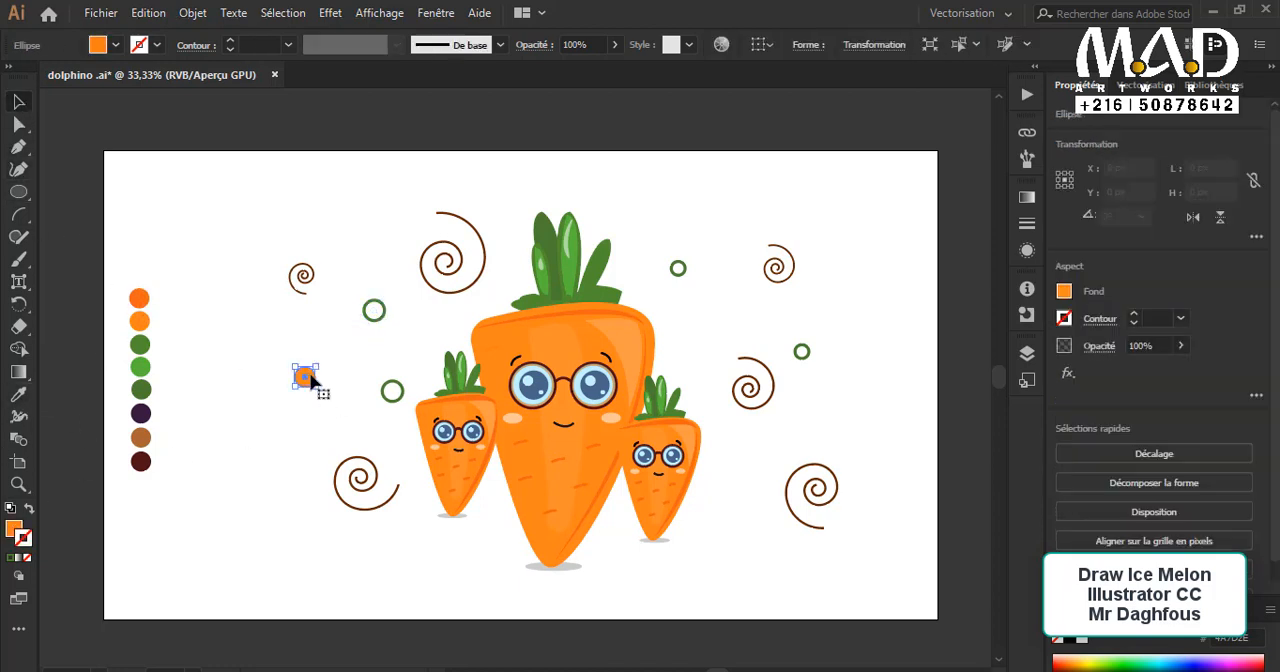
# Step: Enlarge the orange circle, place it right of the large character's head, and make a much smaller orange copy below the characters
pyautogui.moveTo(306, 377); pyautogui.dragTo(358, 402)
pyautogui.click(343, 416)
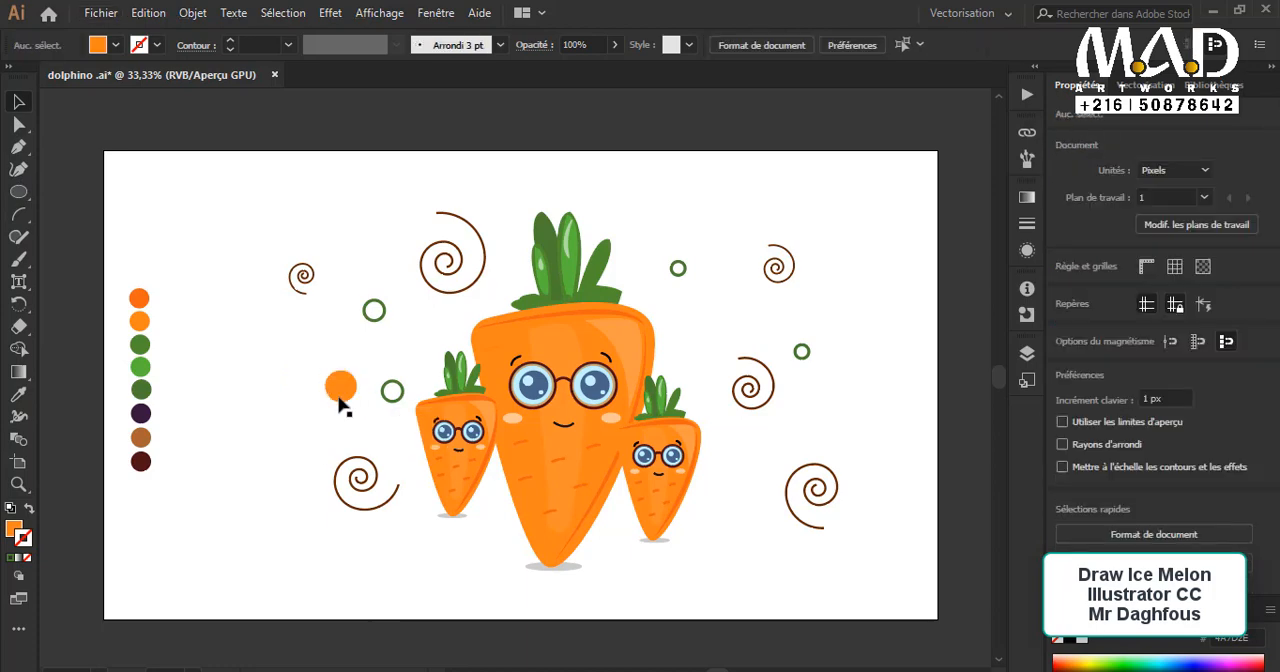
pyautogui.click(339, 396)
pyautogui.click(298, 436)
pyautogui.keyDown('ctrl'); pyautogui.click(349, 401); pyautogui.keyUp('ctrl')
pyautogui.moveTo(452, 466); pyautogui.dragTo(223, 460)
pyautogui.moveTo(292, 337); pyautogui.dragTo(638, 488)
pyautogui.click(877, 485)
pyautogui.click(663, 472)
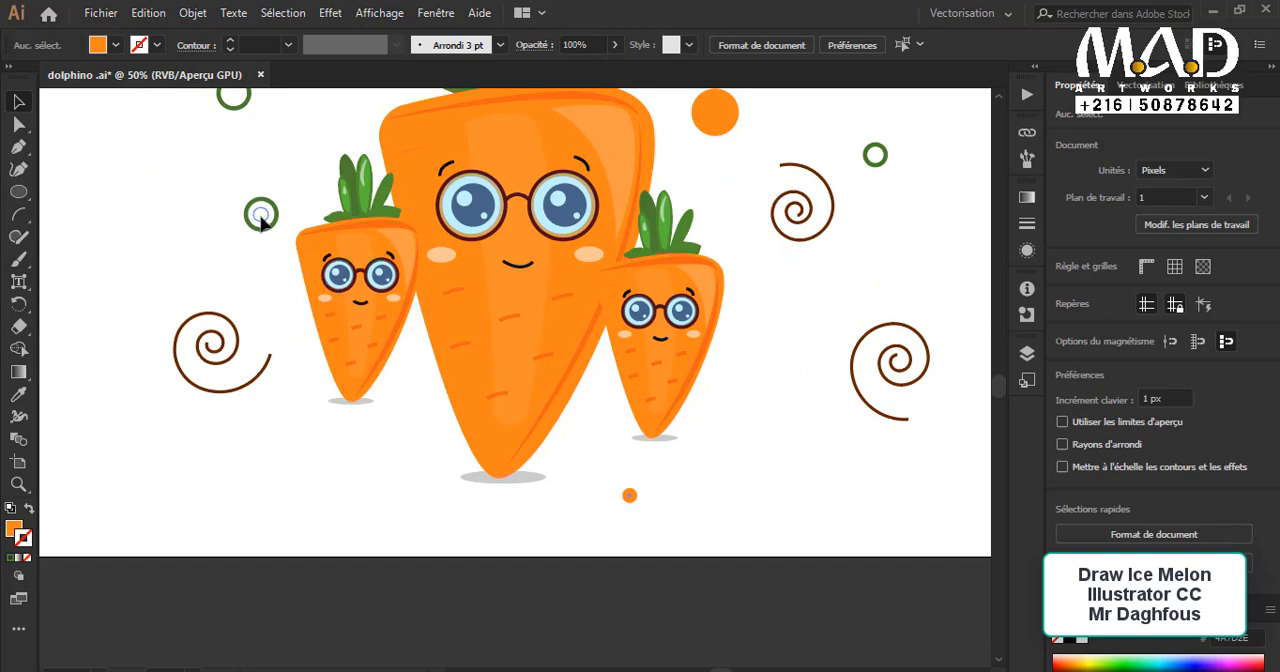
# Step: Place the small orange dot in the center of the green ring beside the left small character
pyautogui.moveTo(260, 220); pyautogui.dragTo(261, 221)
pyautogui.click(294, 449)
pyautogui.scroll(2, 447, 492)
pyautogui.hotkey('ctrl', '-')
pyautogui.hotkey('ctrl', '-')
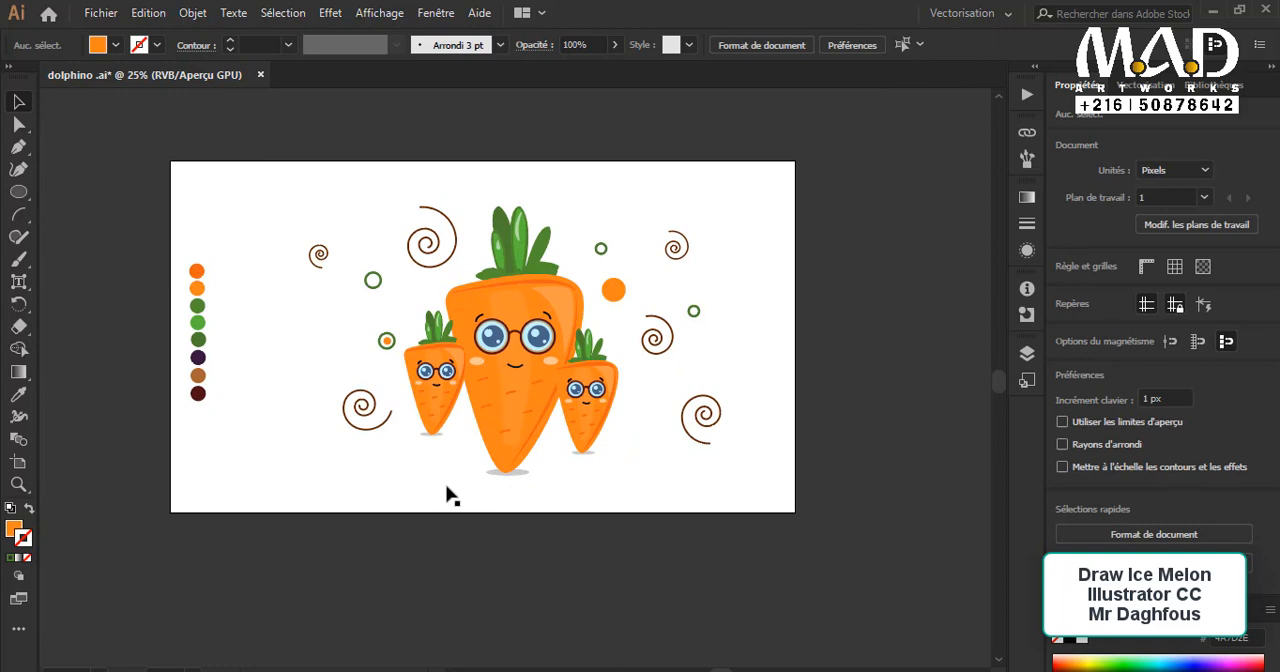
# Step: Rearrange the palette swatches as a horizontal row in the artboard's upper-right corner
pyautogui.moveTo(207, 241); pyautogui.dragTo(72, 368)
pyautogui.moveTo(258, 340); pyautogui.dragTo(779, 188)
pyautogui.click(800, 307)
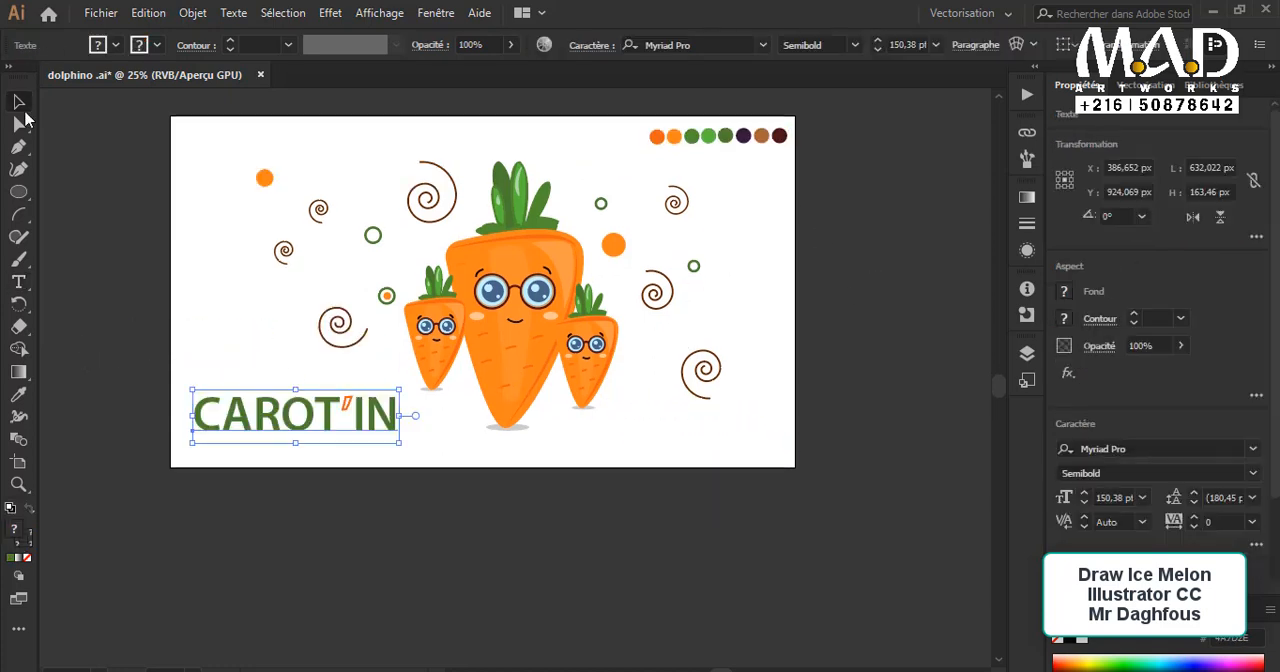
# Step: Recolor the letters IN of the CAROT'IN title with the orange sampled from the large character's body
pyautogui.click(387, 478)
pyautogui.doubleClick(362, 413)
pyautogui.moveTo(355, 417); pyautogui.dragTo(398, 418)
pyautogui.click(19, 395)
pyautogui.click(471, 353)
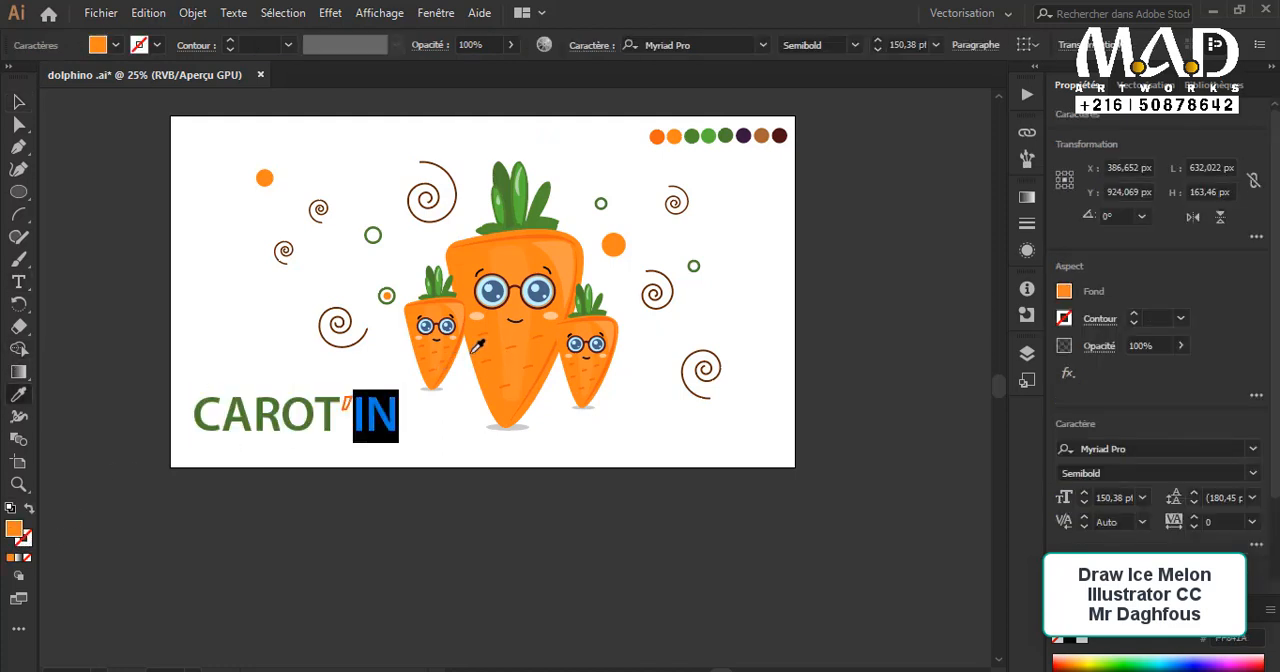
pyautogui.click(19, 102)
pyautogui.click(250, 310)
# Step: Recolor the letters CAROT of the title with the orange sampled from the large character's body
pyautogui.scroll(1, 298, 433)
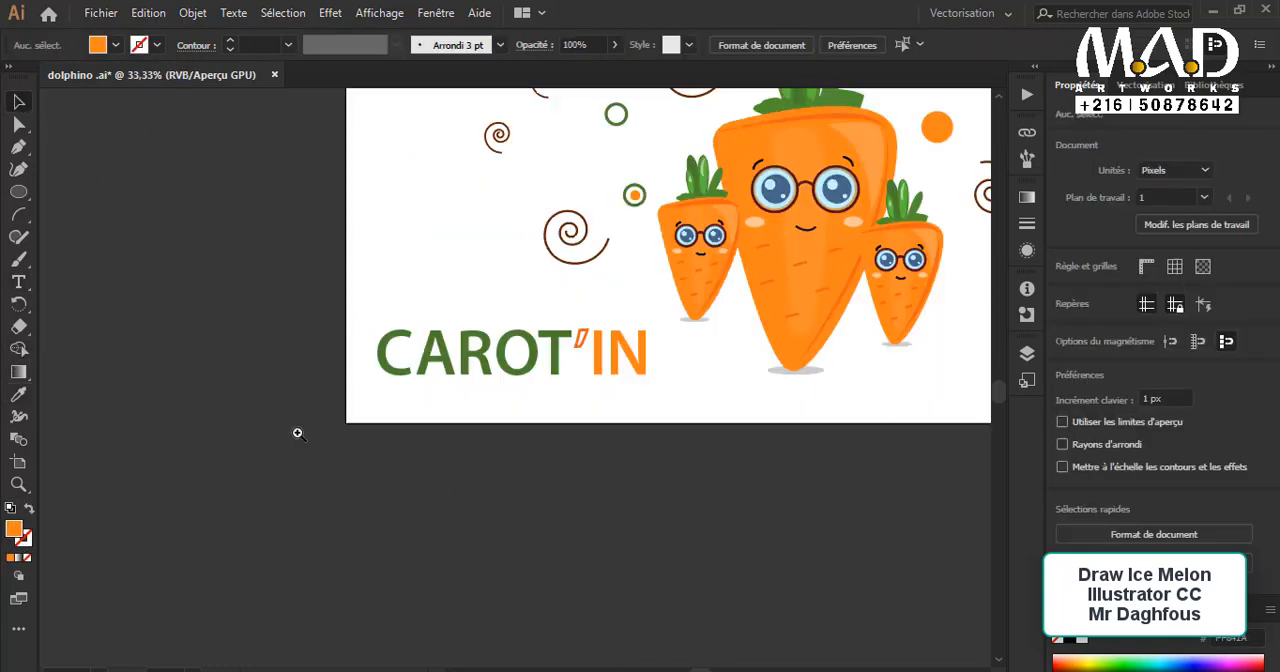
pyautogui.moveTo(480, 482); pyautogui.dragTo(300, 627)
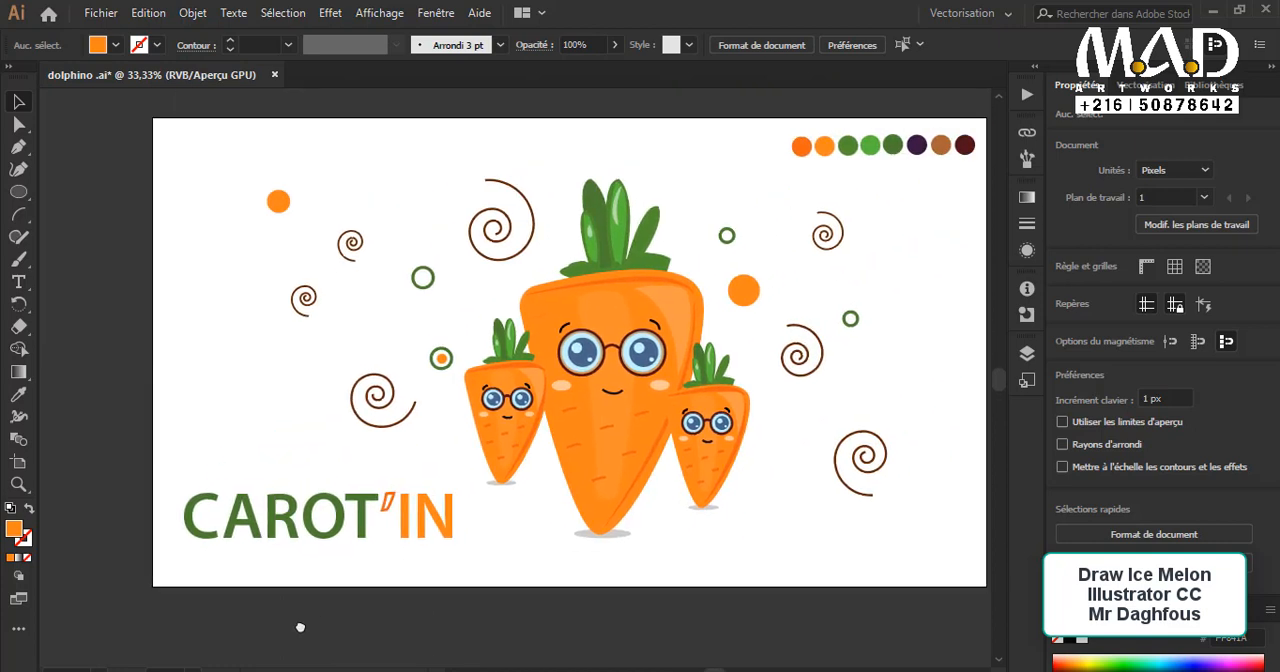
pyautogui.click(449, 523)
pyautogui.doubleClick(449, 523)
pyautogui.moveTo(380, 520); pyautogui.dragTo(178, 522)
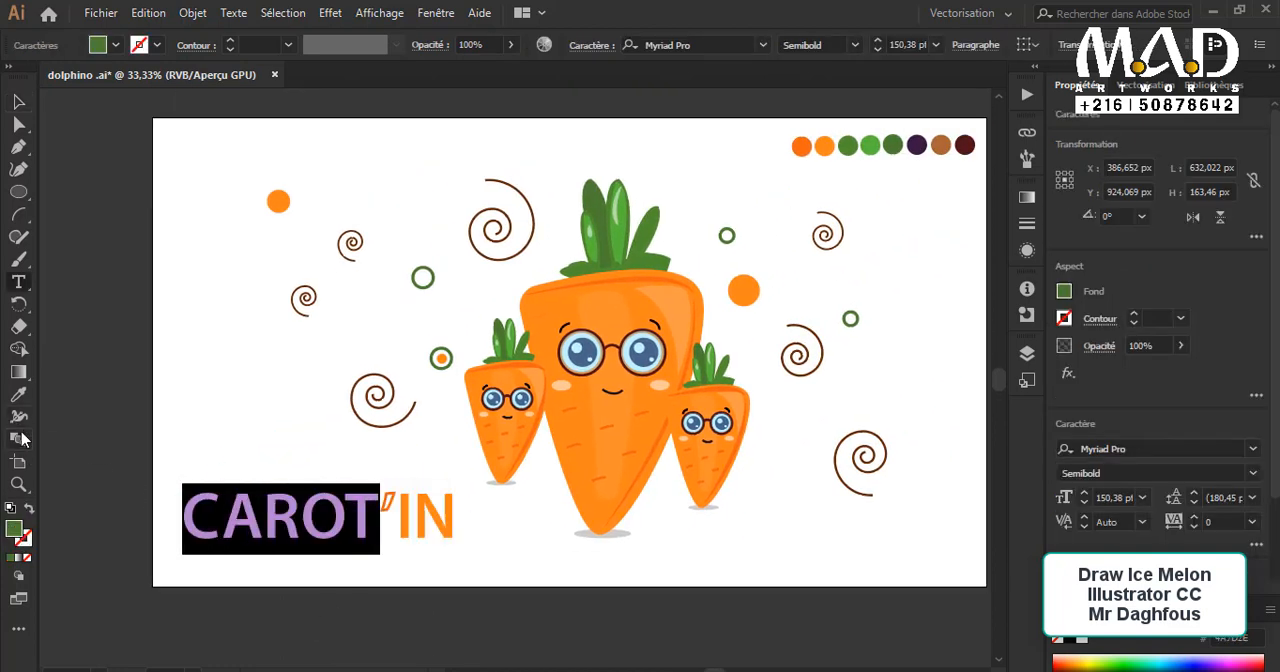
pyautogui.click(19, 395)
pyautogui.click(583, 416)
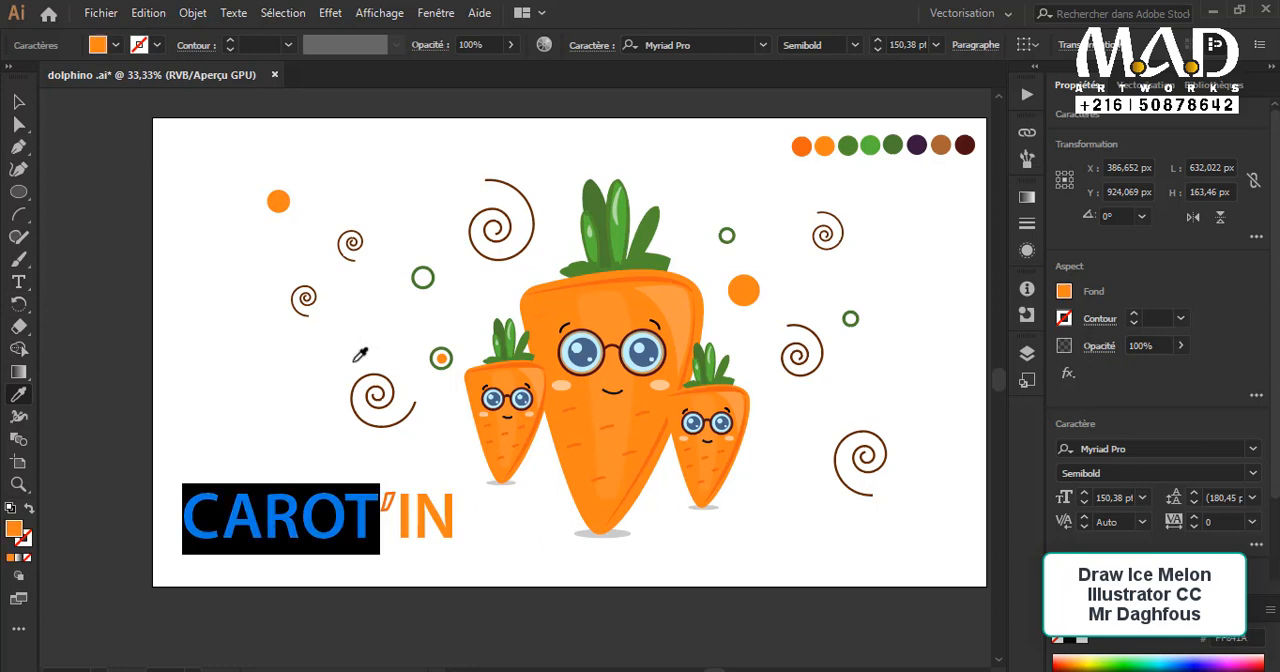
pyautogui.click(19, 102)
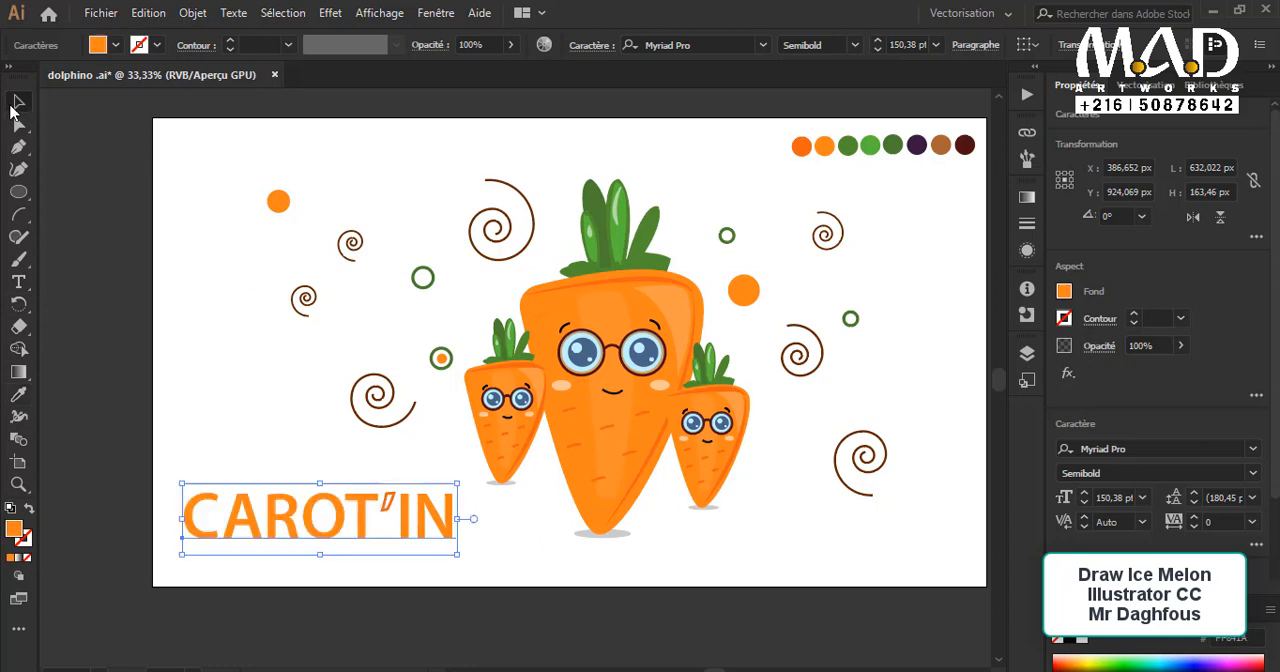
# Step: Recolor the letters IN of the title with the dark green sampled from the palette row
pyautogui.doubleClick(393, 530)
pyautogui.doubleClick(404, 494)
pyautogui.moveTo(408, 493); pyautogui.dragTo(414, 498)
pyautogui.doubleClick(412, 498)
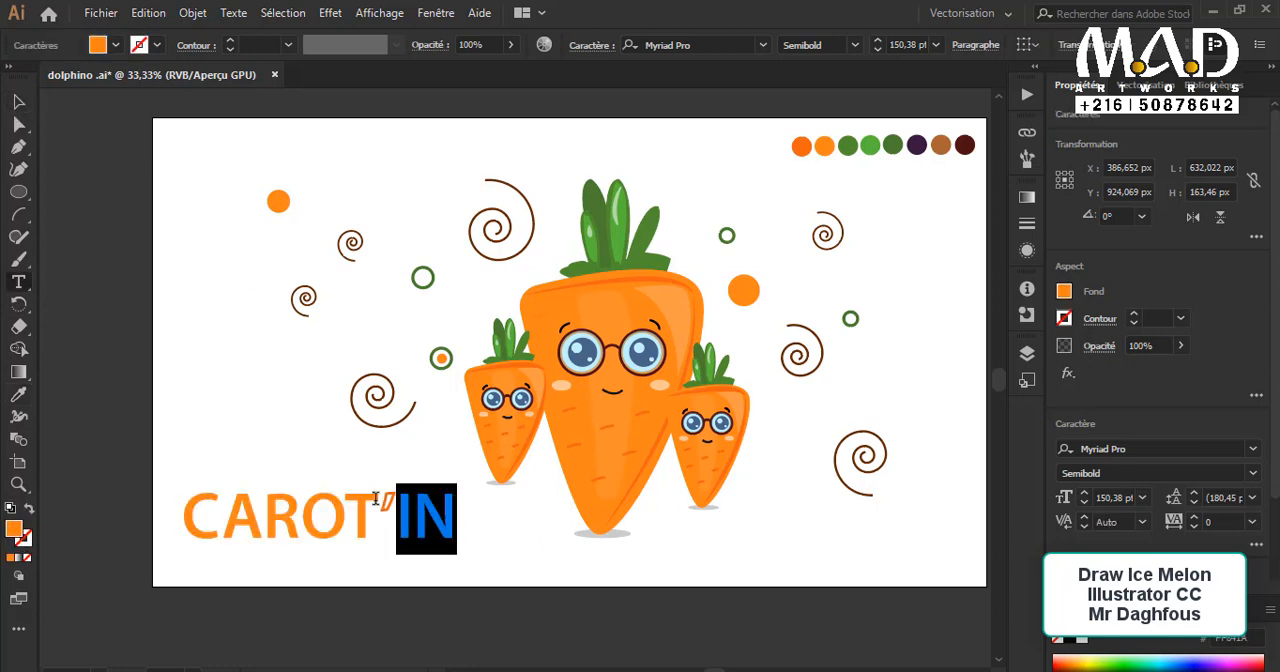
pyautogui.click(19, 395)
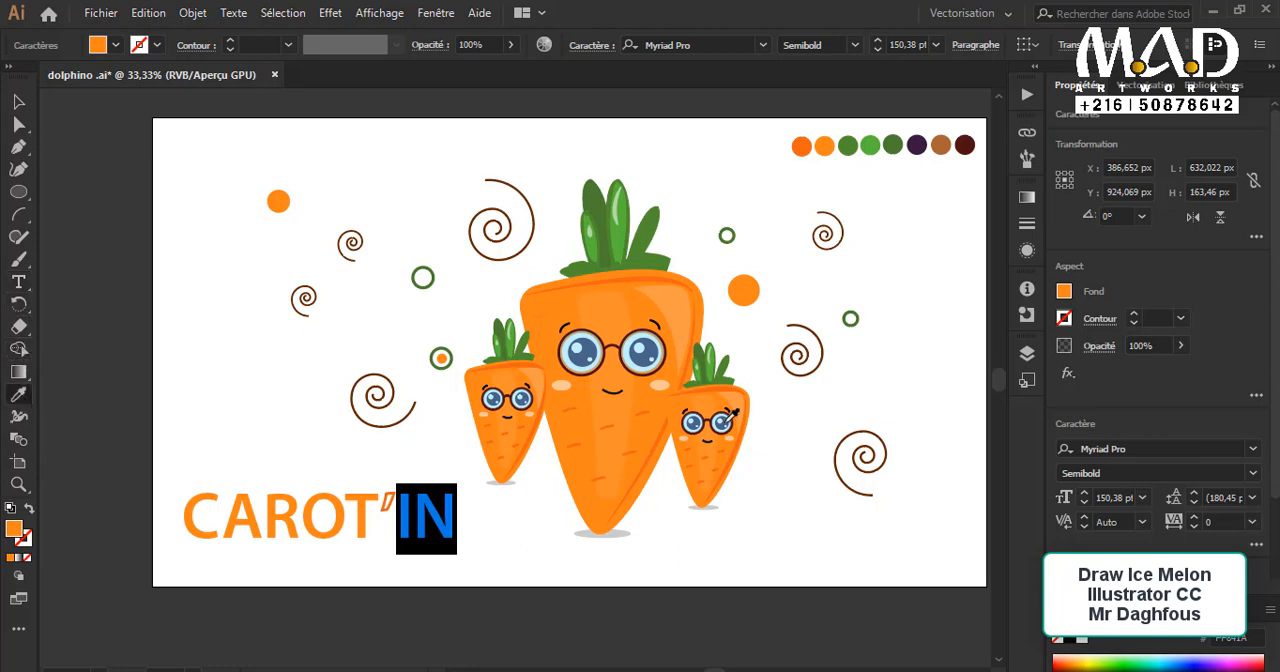
pyautogui.click(879, 147)
pyautogui.click(22, 103)
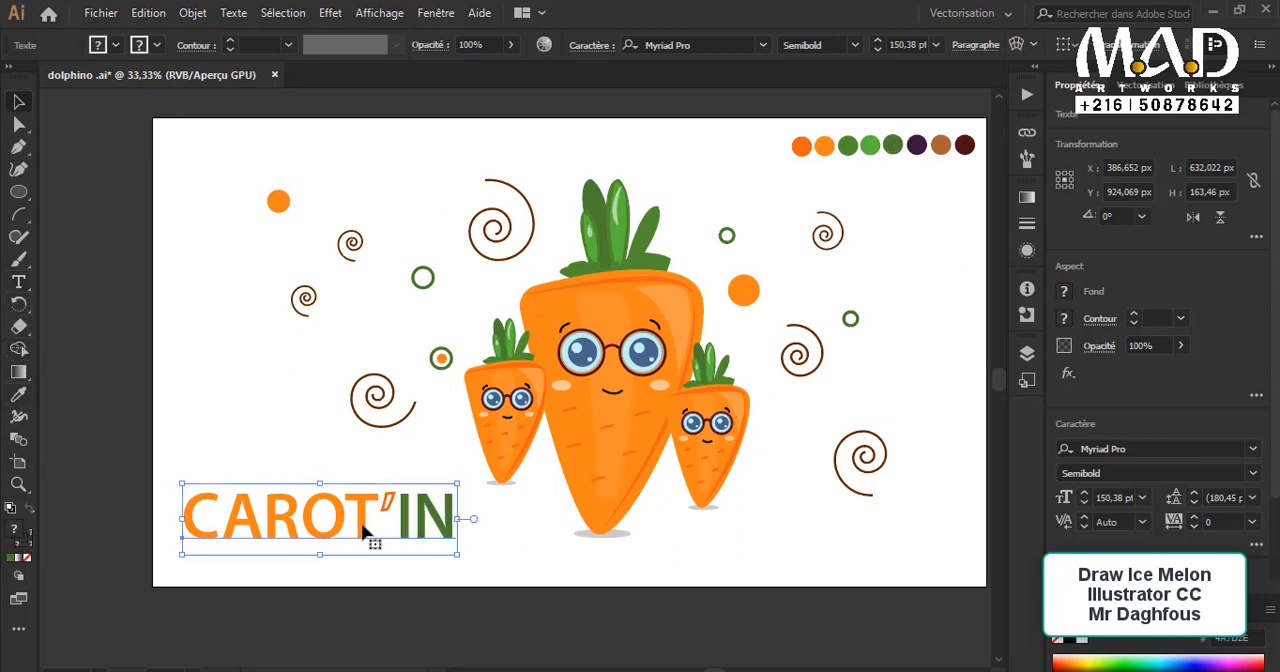
# Step: Recolor the title's apostrophe with the dark brown-red sampled from the last swatch of the palette row
pyautogui.doubleClick(387, 502)
pyautogui.doubleClick(387, 502)
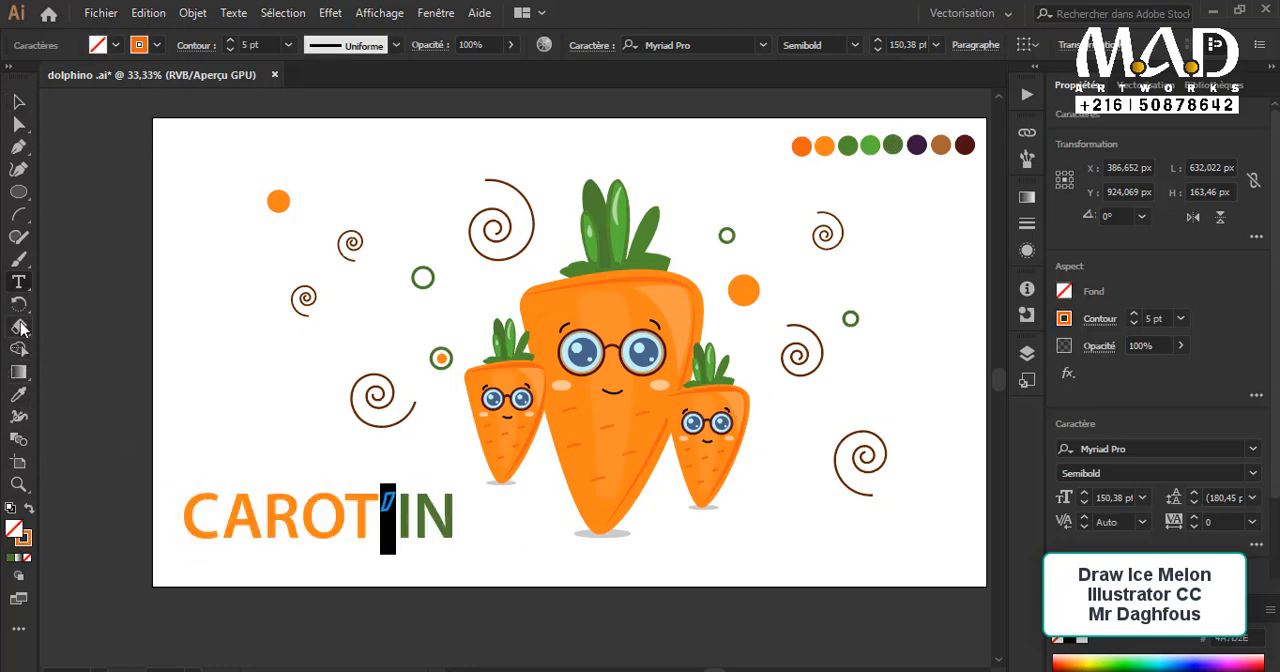
pyautogui.click(19, 395)
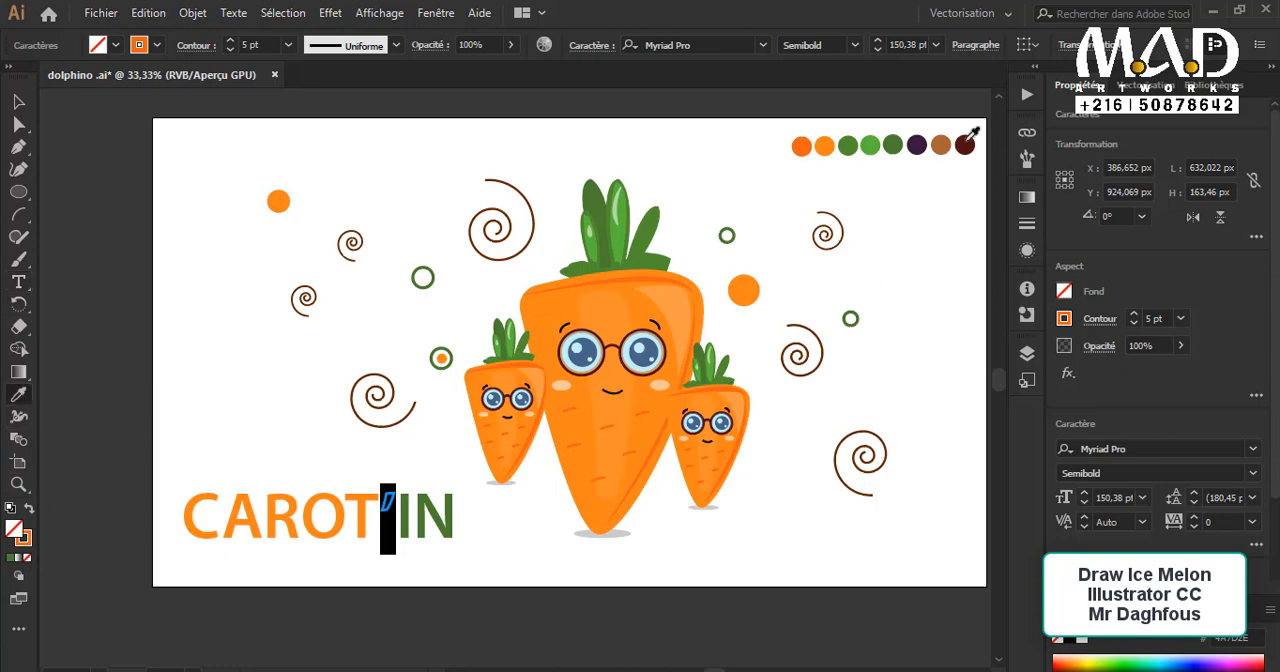
pyautogui.click(970, 137)
pyautogui.click(19, 102)
pyautogui.click(307, 393)
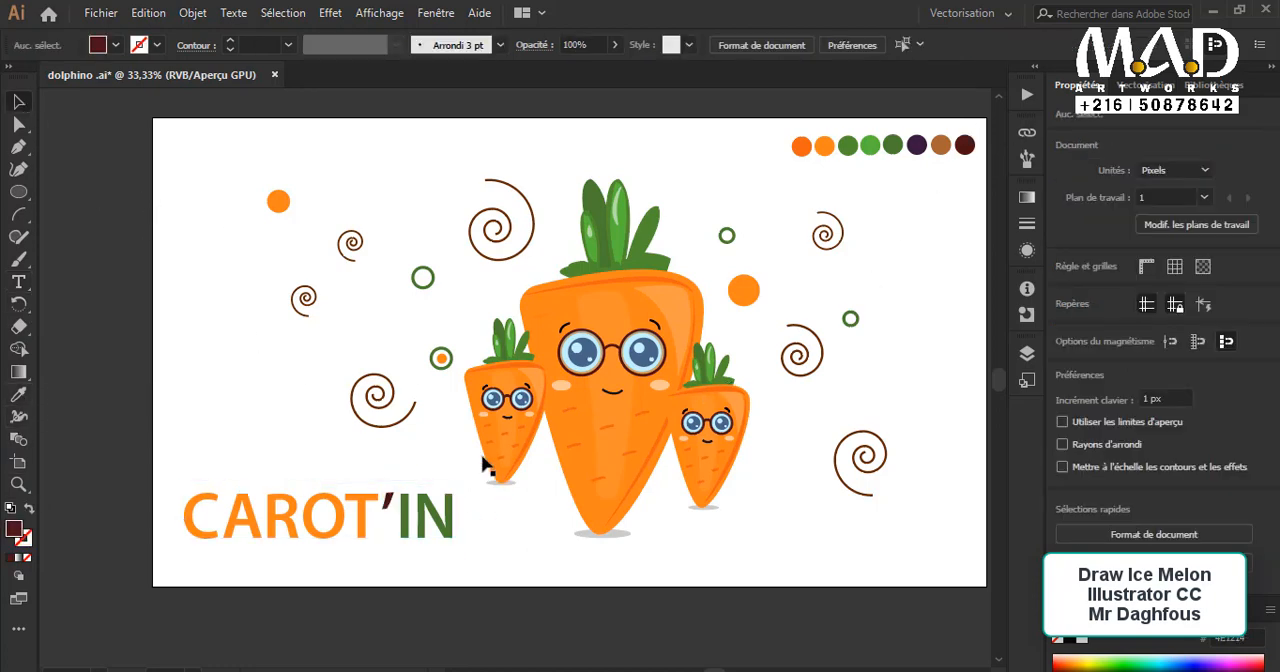
# Step: Enlarge the CAROT'IN title to about 696 px wide and nudge it slightly down
pyautogui.scroll(2, 485, 465)
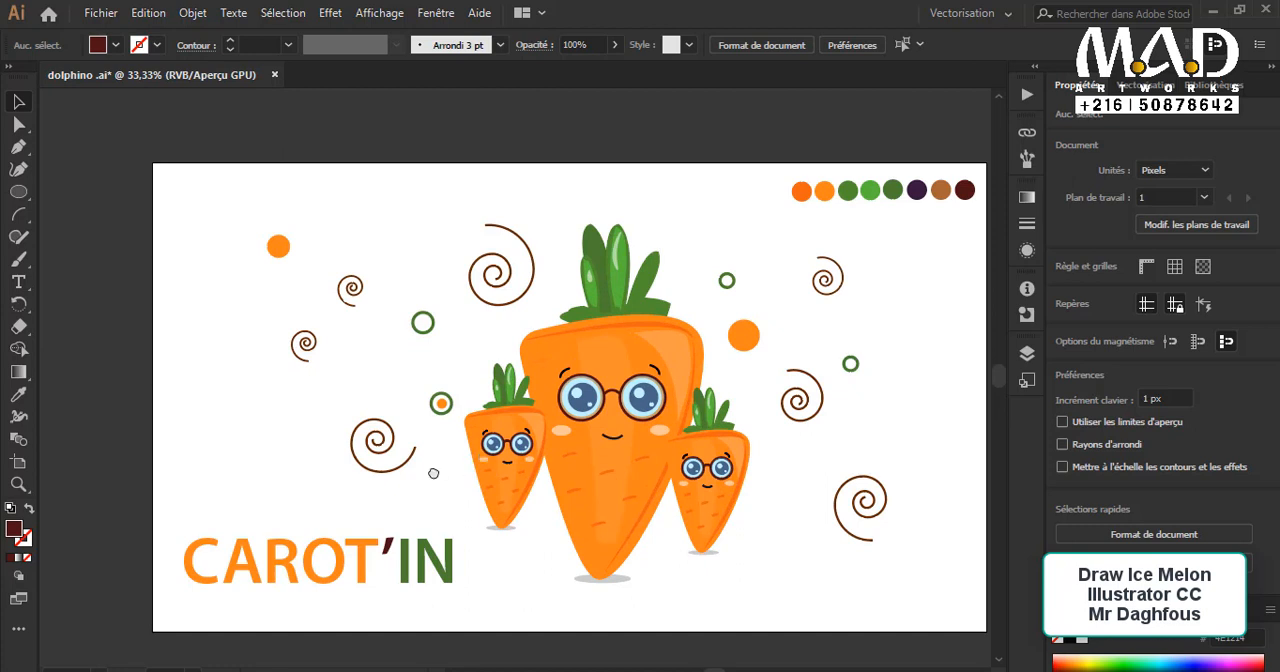
pyautogui.moveTo(433, 473); pyautogui.dragTo(317, 468)
pyautogui.moveTo(321, 404); pyautogui.dragTo(340, 391)
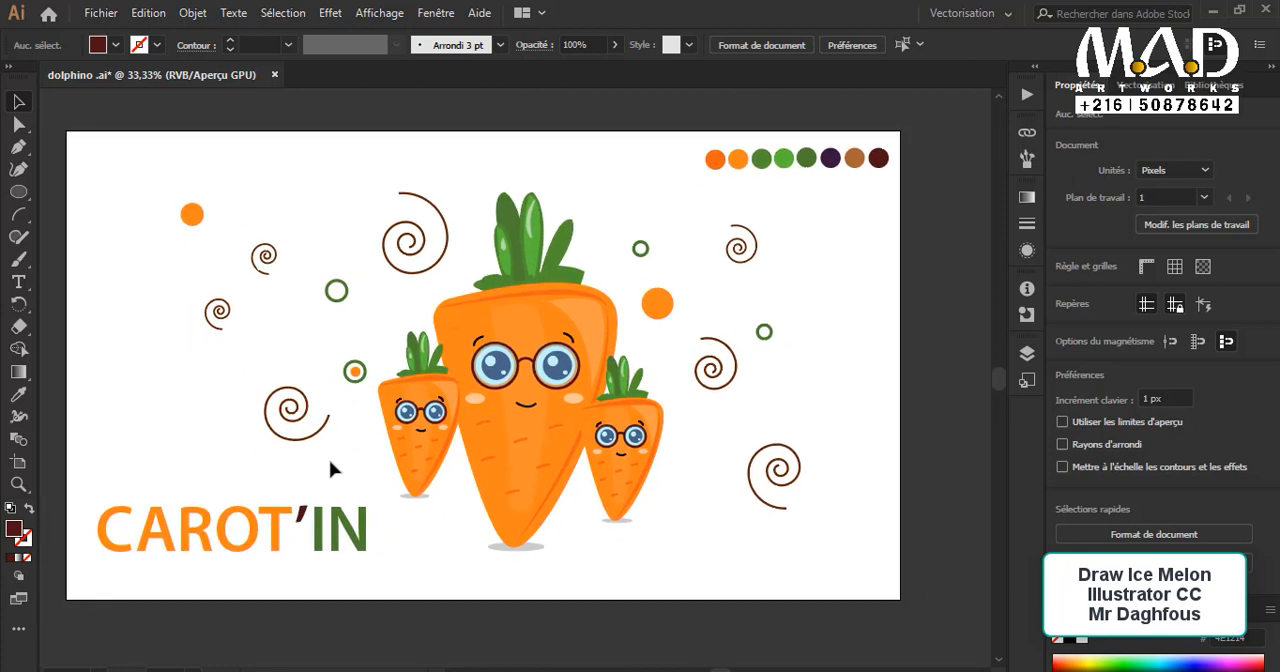
pyautogui.click(277, 509)
pyautogui.moveTo(370, 497); pyautogui.dragTo(399, 489)
pyautogui.moveTo(345, 533); pyautogui.dragTo(345, 542)
pyautogui.click(452, 621)
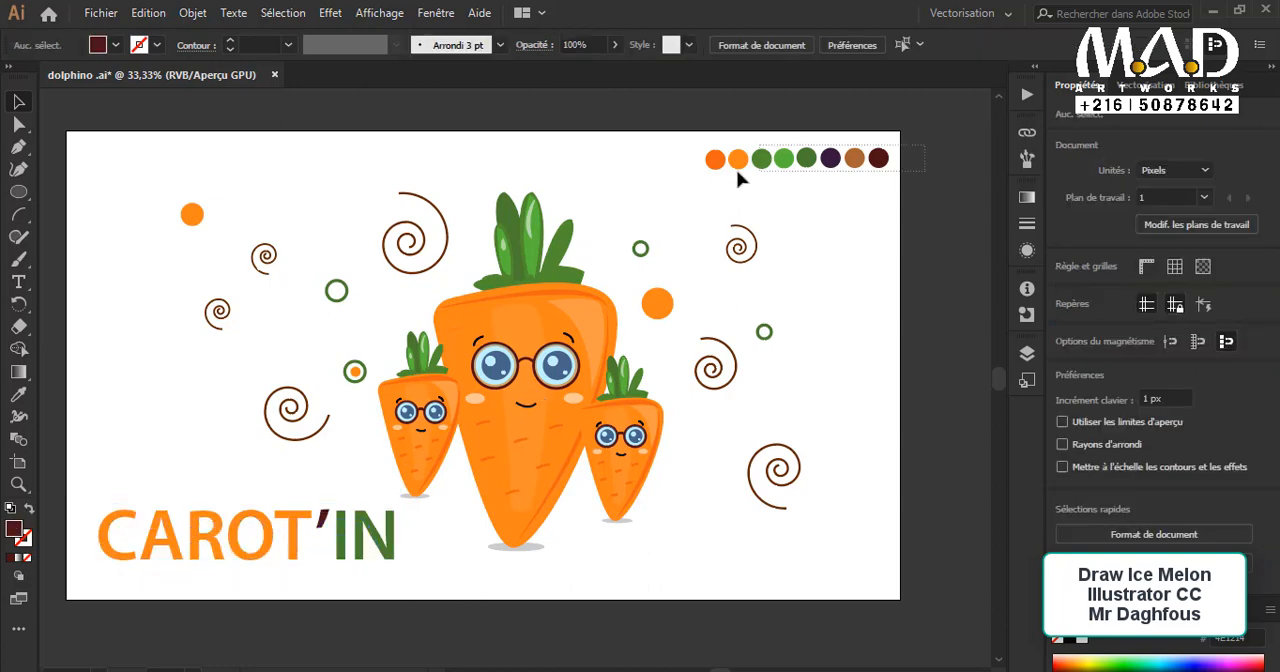
# Step: Place the palette row beneath the title and move both together to the artboard's upper-right corner
pyautogui.moveTo(715, 166); pyautogui.dragTo(238, 592)
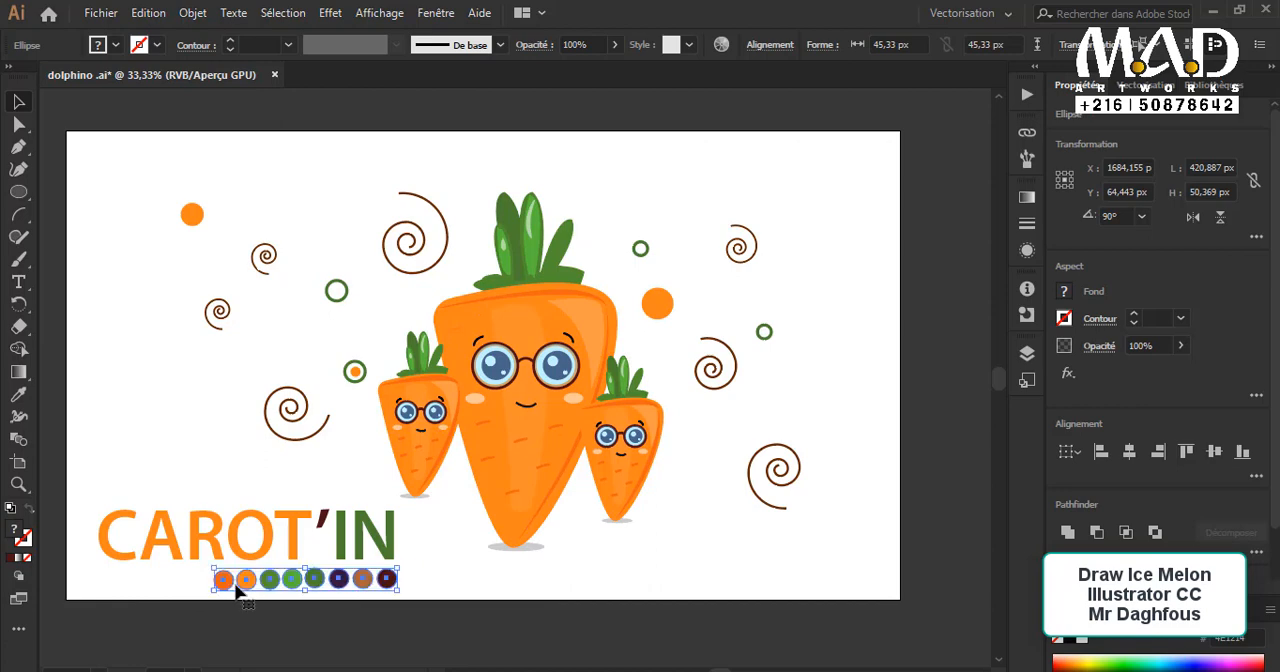
pyautogui.keyDown('shift'); pyautogui.click(340, 538); pyautogui.keyUp('shift')
pyautogui.moveTo(339, 533); pyautogui.dragTo(826, 168)
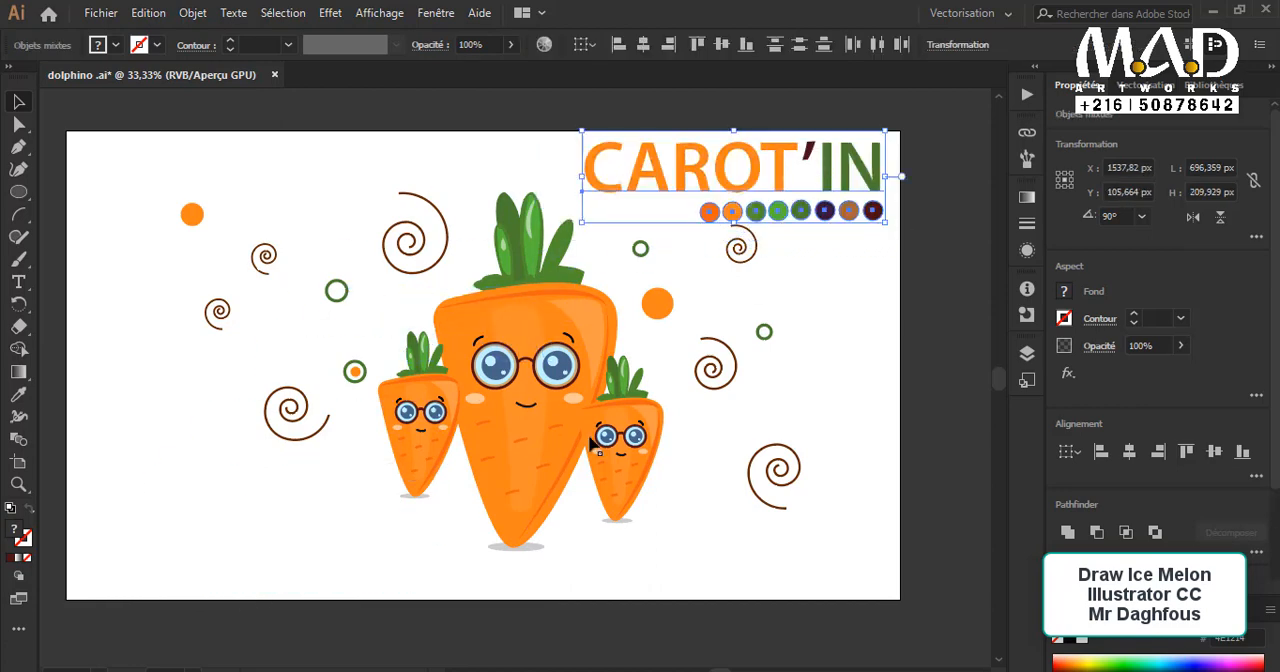
# Step: Shift the three characters and the spirals and circles on their left side toward the artboard's left edge
pyautogui.moveTo(56, 214); pyautogui.dragTo(970, 575)
pyautogui.keyDown('shift'); pyautogui.click(783, 167); pyautogui.keyUp('shift')
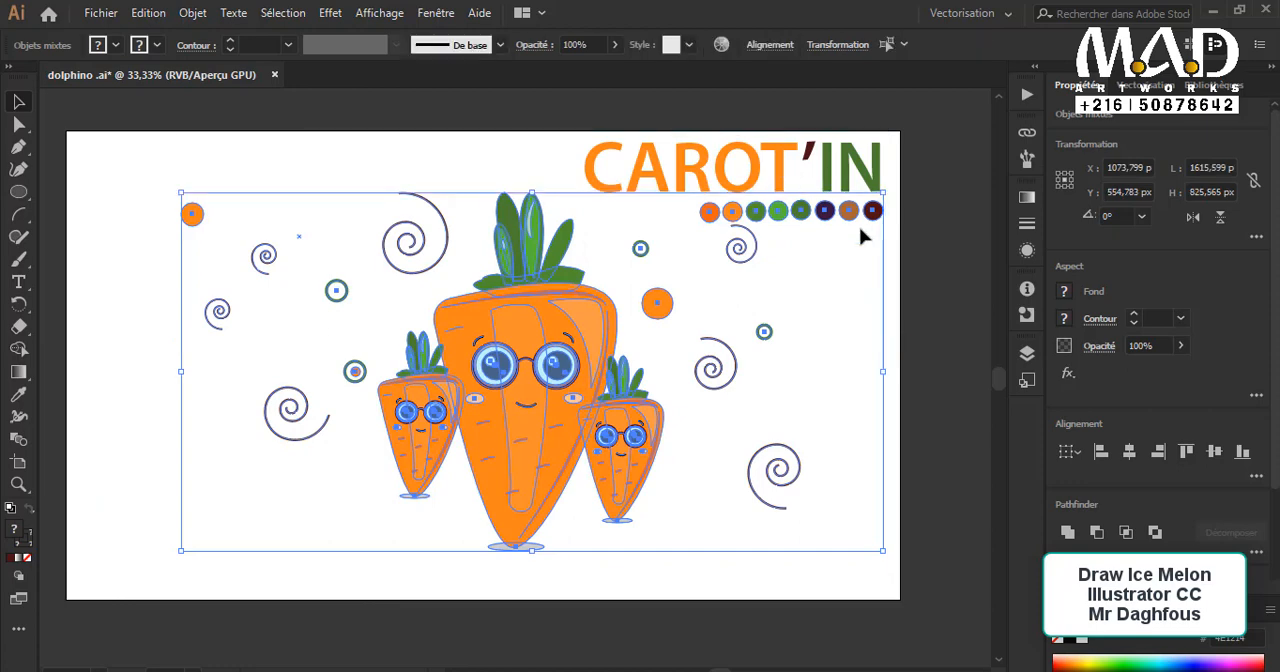
pyautogui.click(894, 225)
pyautogui.moveTo(113, 148); pyautogui.dragTo(563, 583)
pyautogui.moveTo(537, 471); pyautogui.dragTo(462, 483)
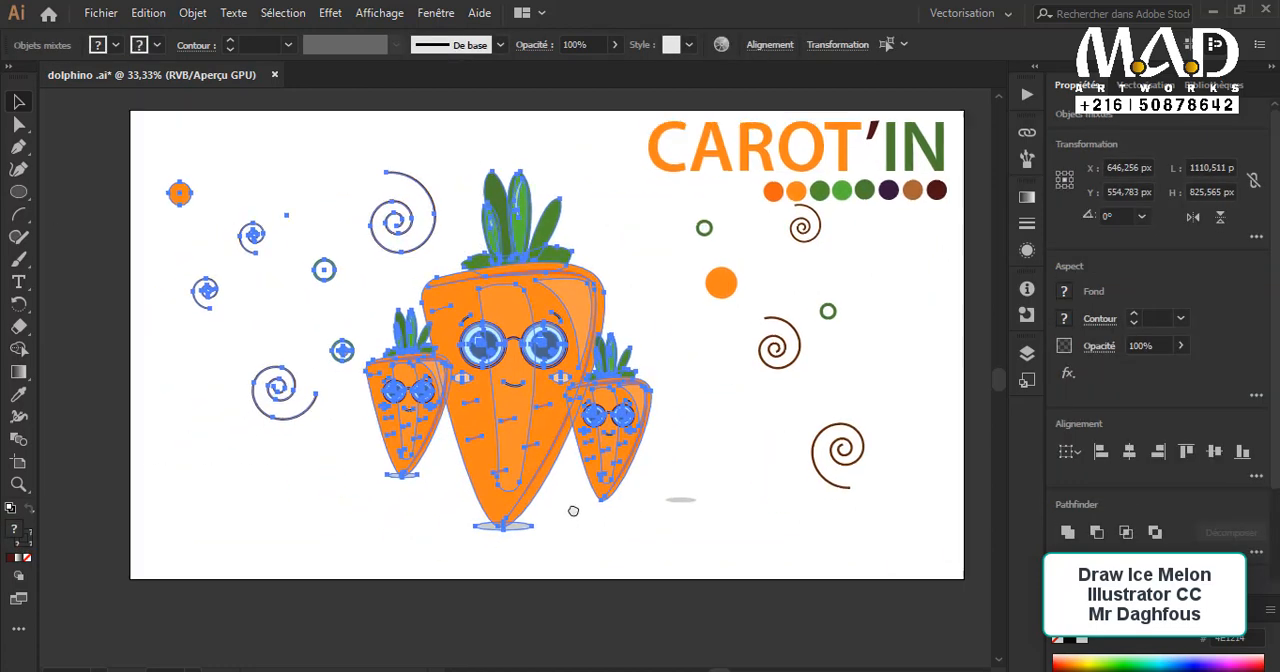
# Step: Move the spirals and circles on the right of the characters left, closer to the characters
pyautogui.click(782, 571)
pyautogui.click(868, 447)
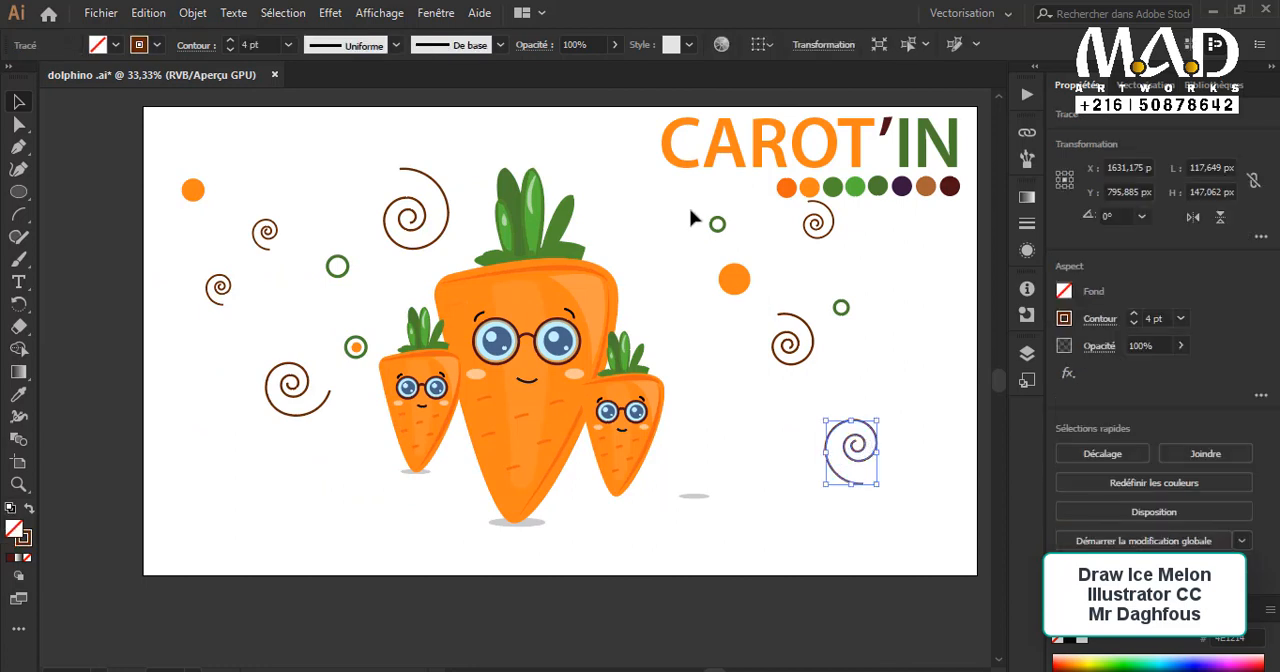
pyautogui.moveTo(886, 460); pyautogui.dragTo(887, 461)
pyautogui.click(824, 439)
pyautogui.moveTo(671, 210); pyautogui.dragTo(858, 440)
pyautogui.moveTo(760, 322); pyautogui.dragTo(712, 358)
pyautogui.click(587, 535)
# Step: Move the title and palette row slightly down and left, away from the artboard's corner
pyautogui.scroll(3, 574, 588)
pyautogui.scroll(-1, 600, 585)
pyautogui.scroll(1, 600, 585)
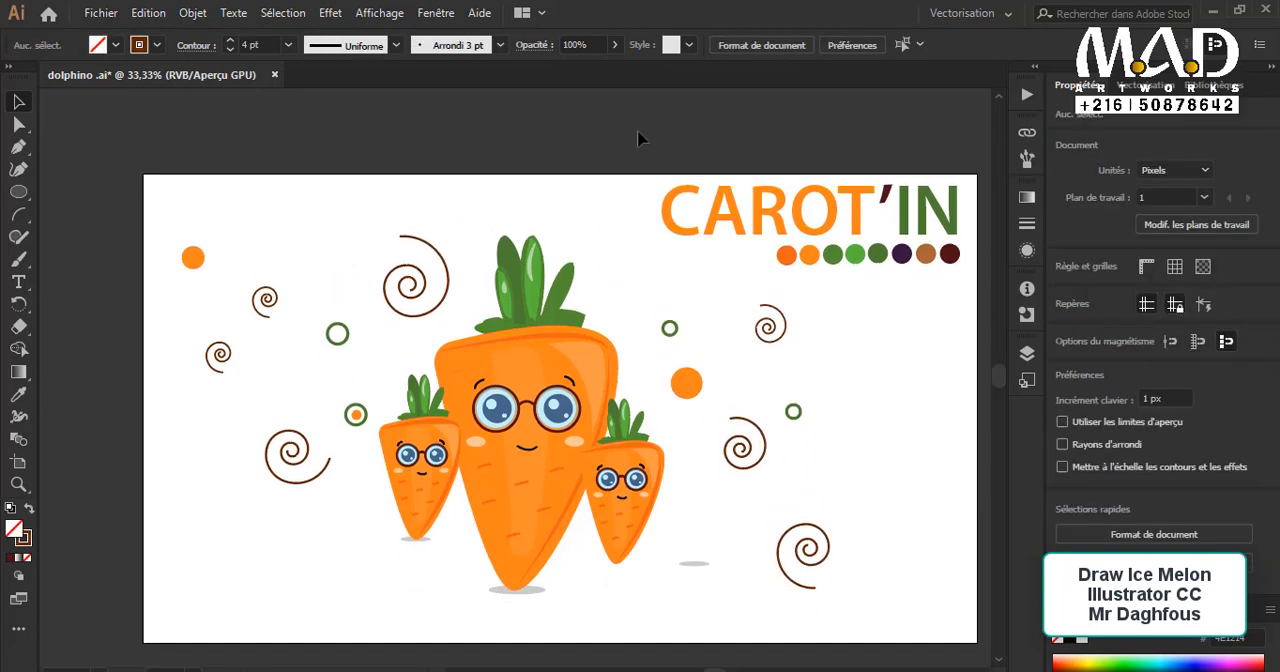
pyautogui.moveTo(640, 135); pyautogui.dragTo(988, 265)
pyautogui.moveTo(730, 255); pyautogui.dragTo(702, 267)
pyautogui.click(837, 335)
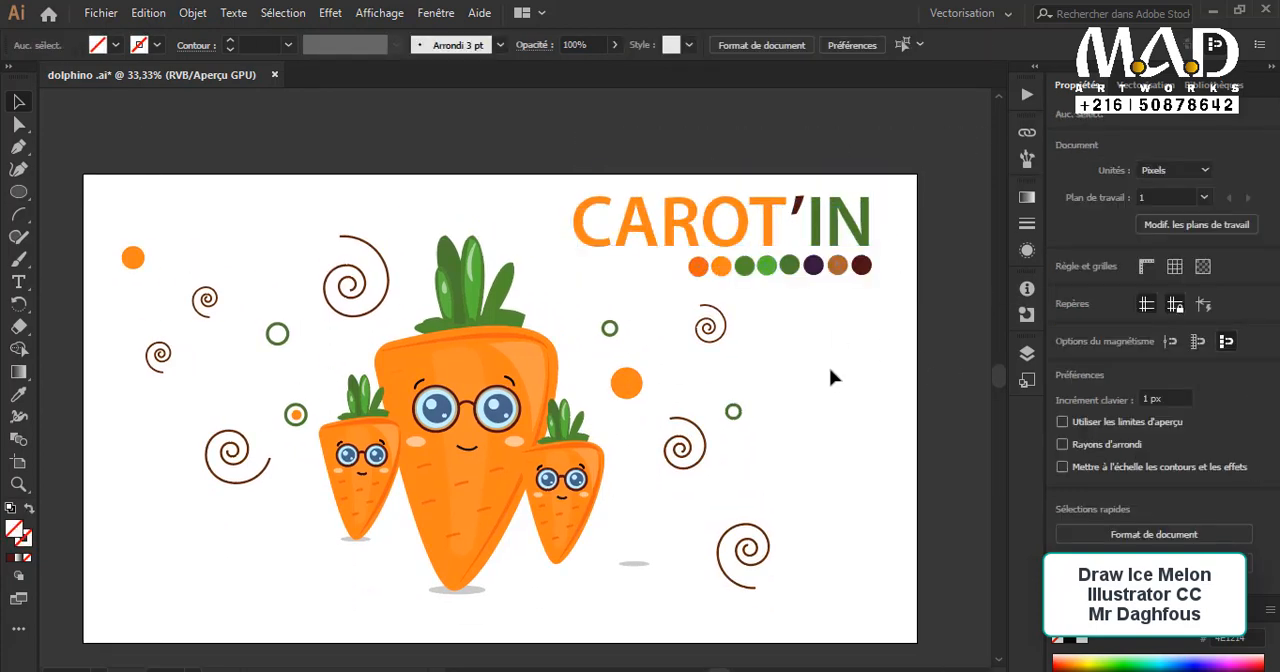
# Step: Switch to full-screen display and examine the whole composition
pyautogui.moveTo(645, 400); pyautogui.dragTo(703, 394)
pyautogui.press('f')
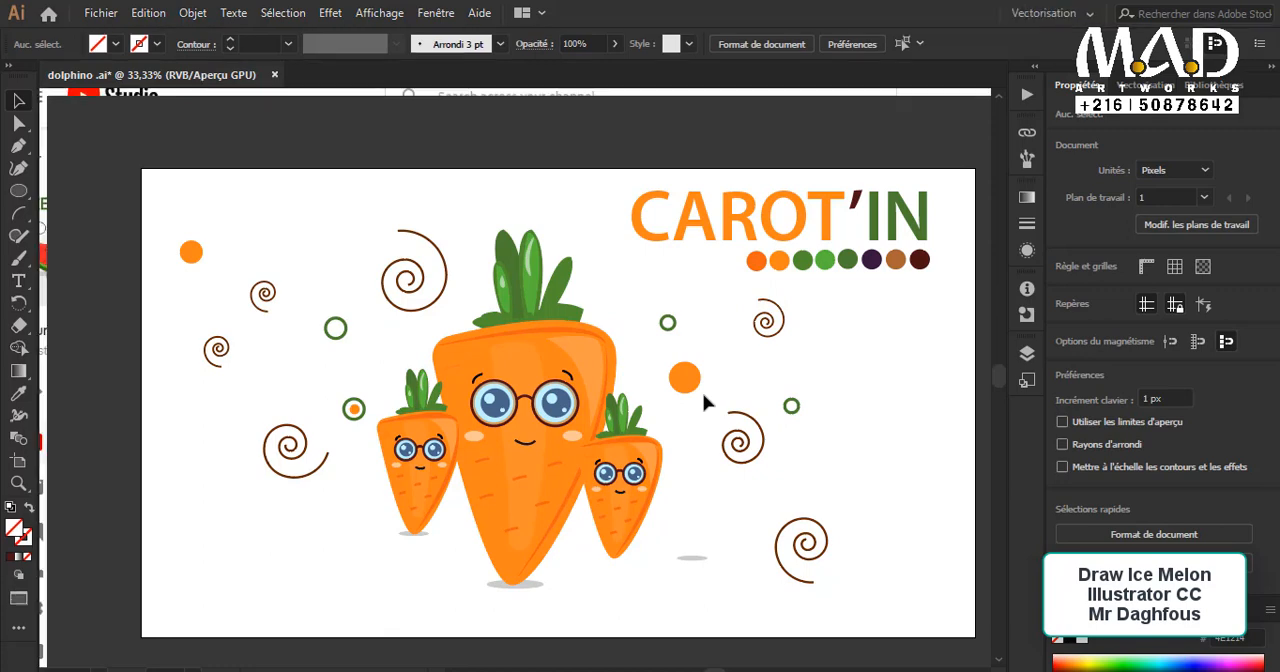
pyautogui.press('f')
pyautogui.scroll(1, 703, 394)
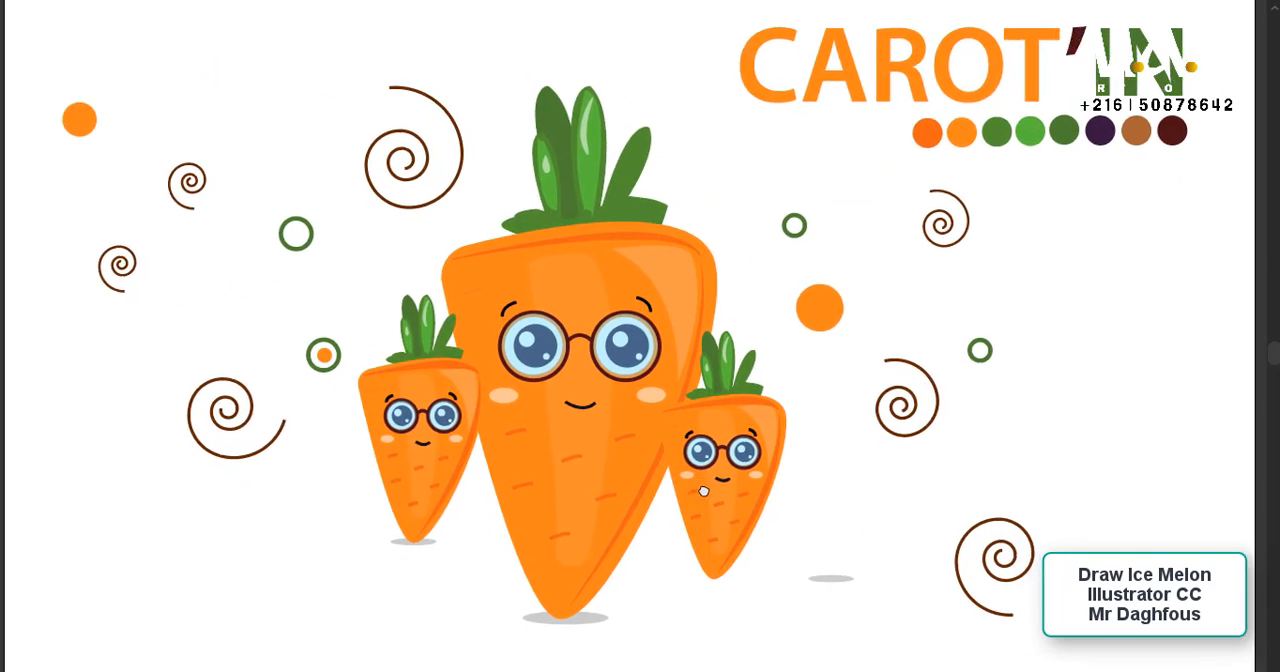